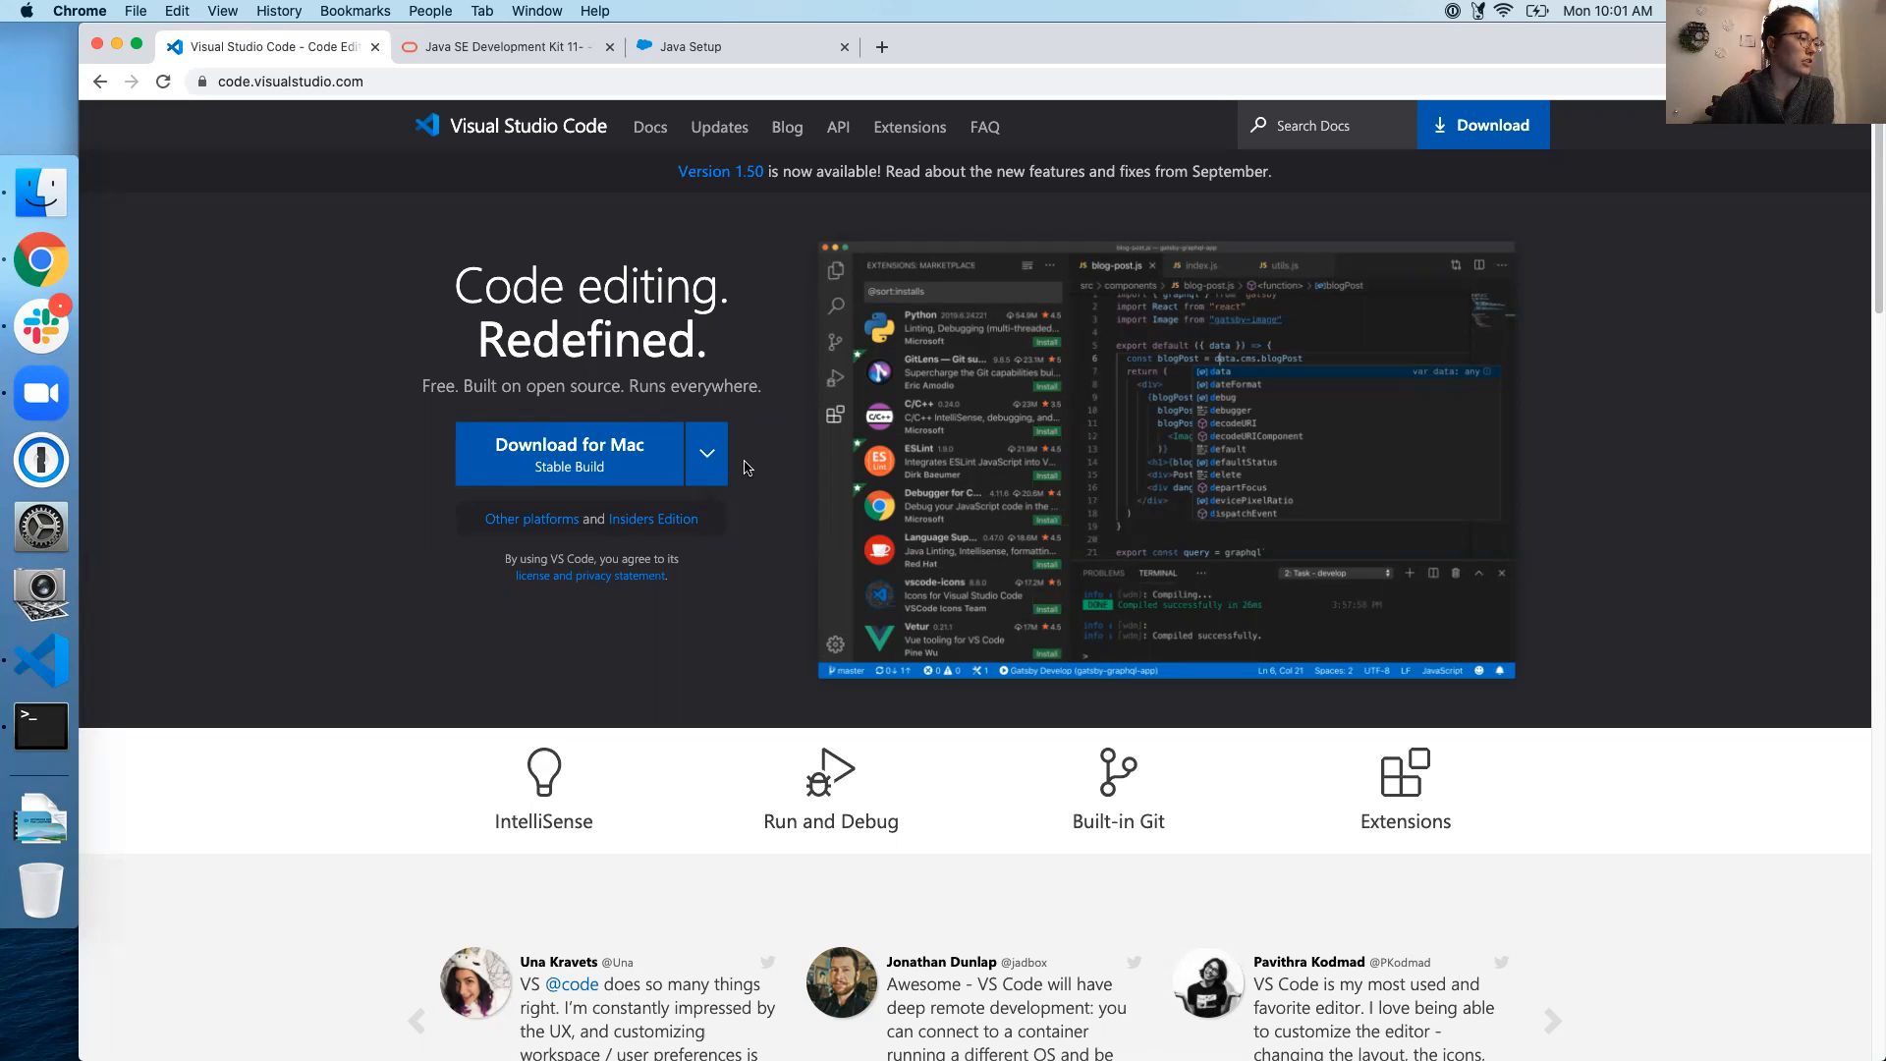
Show the Salesforce CLI Integration extension details in VS Code and dismiss the unsupported Java warning
left_click(41, 671)
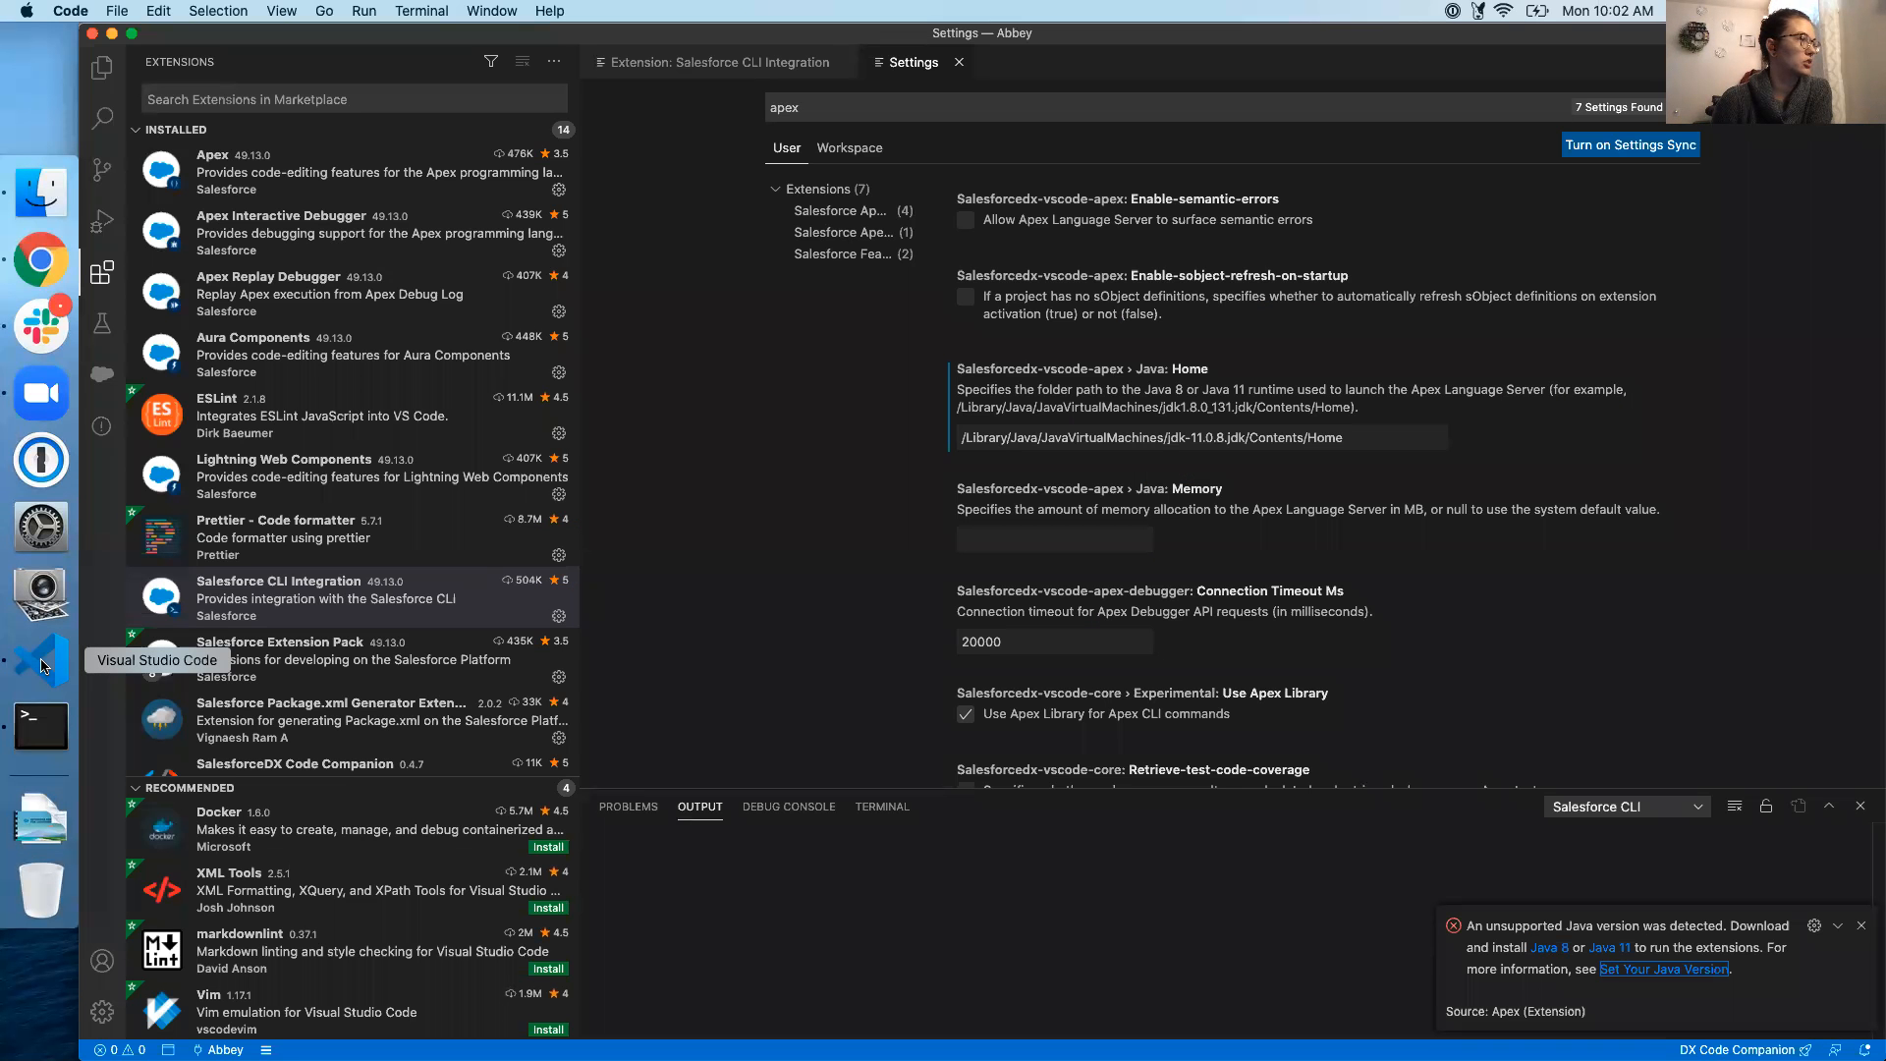
left_click(350, 597)
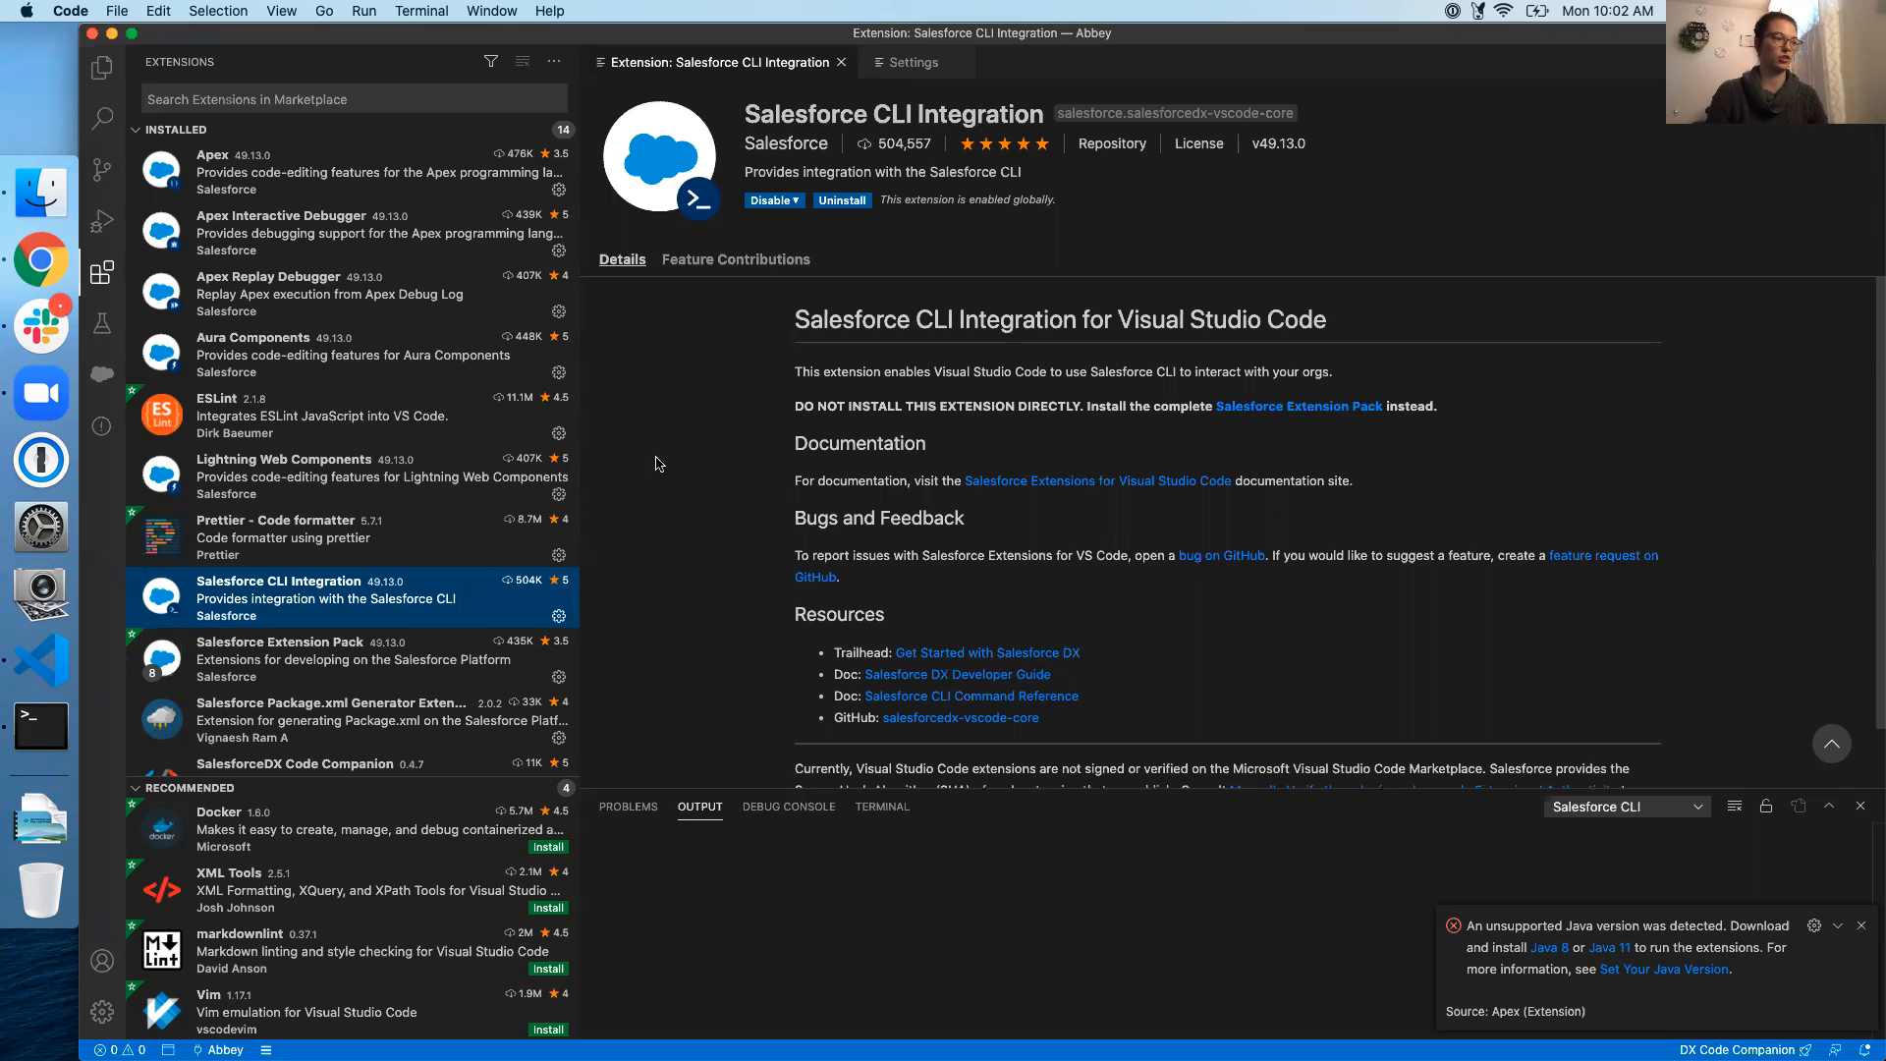
left_click(1862, 927)
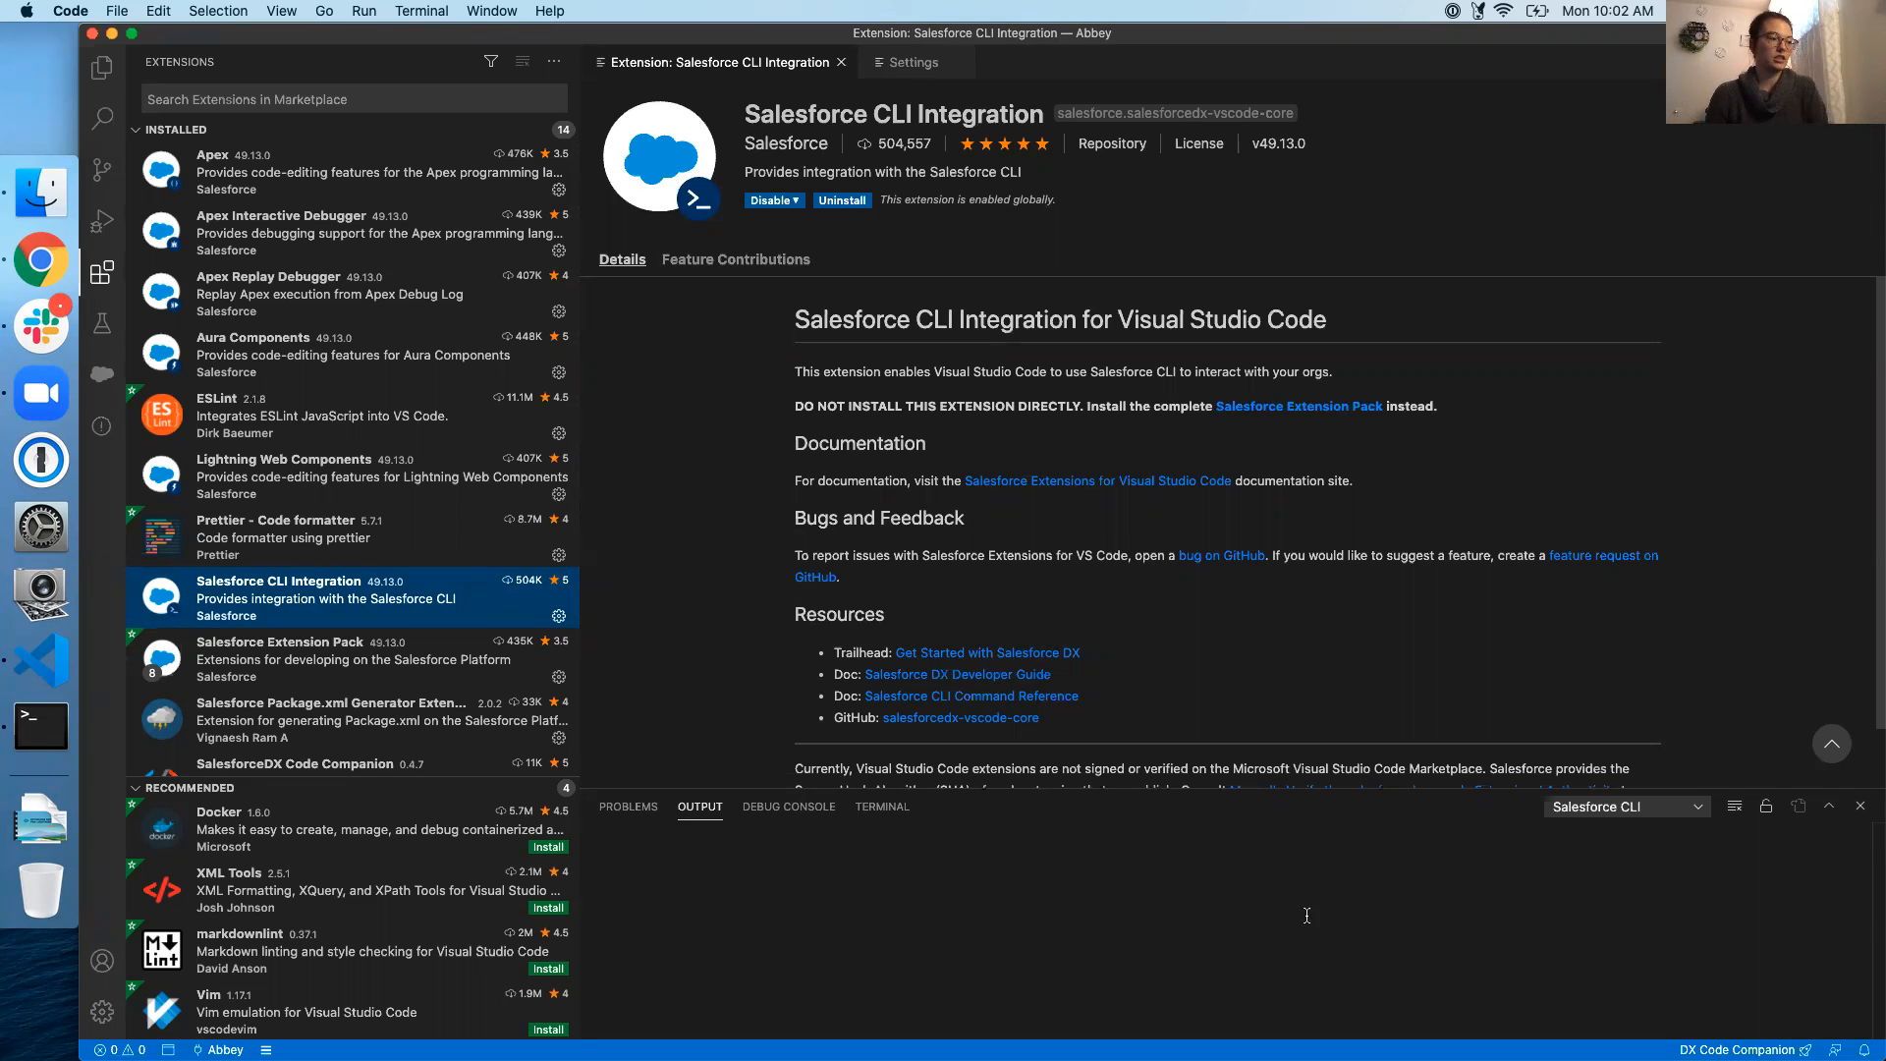
Toggle the Extensions sidebar off and back on, then return to Chrome
left_click(100, 277)
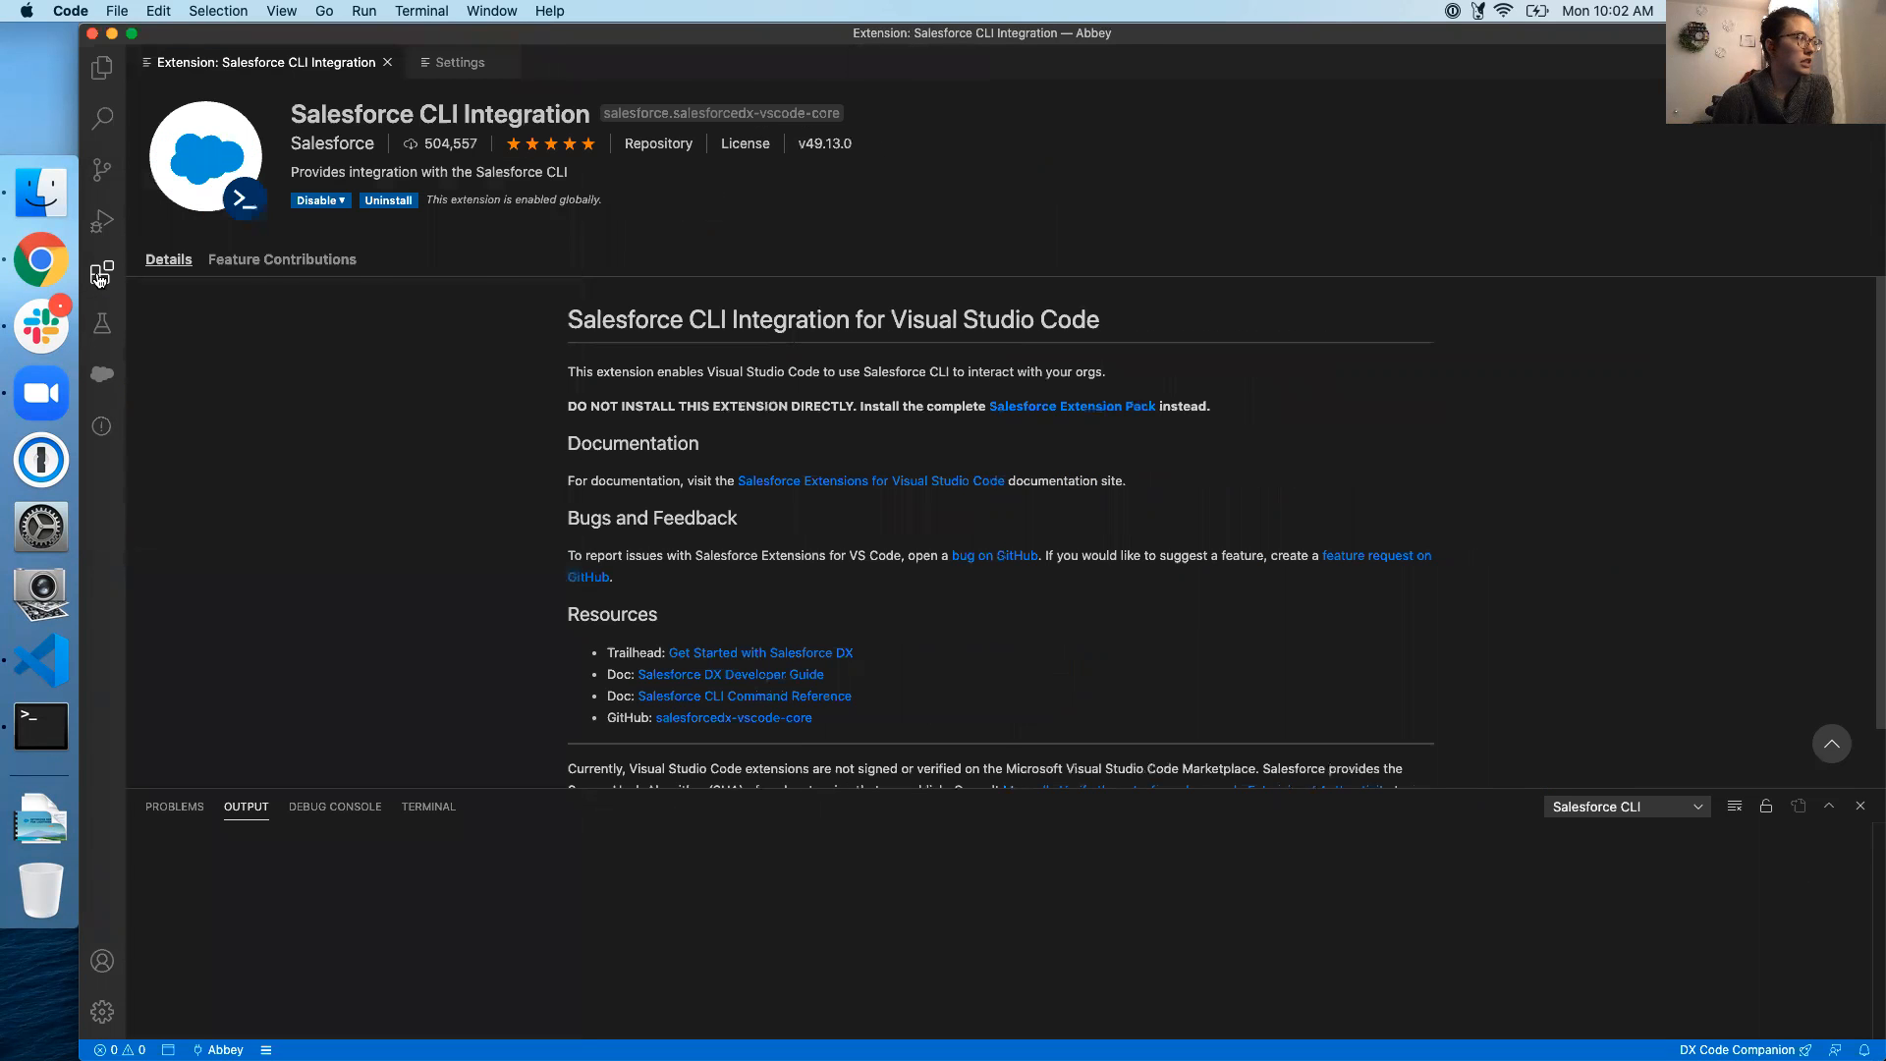
left_click(99, 277)
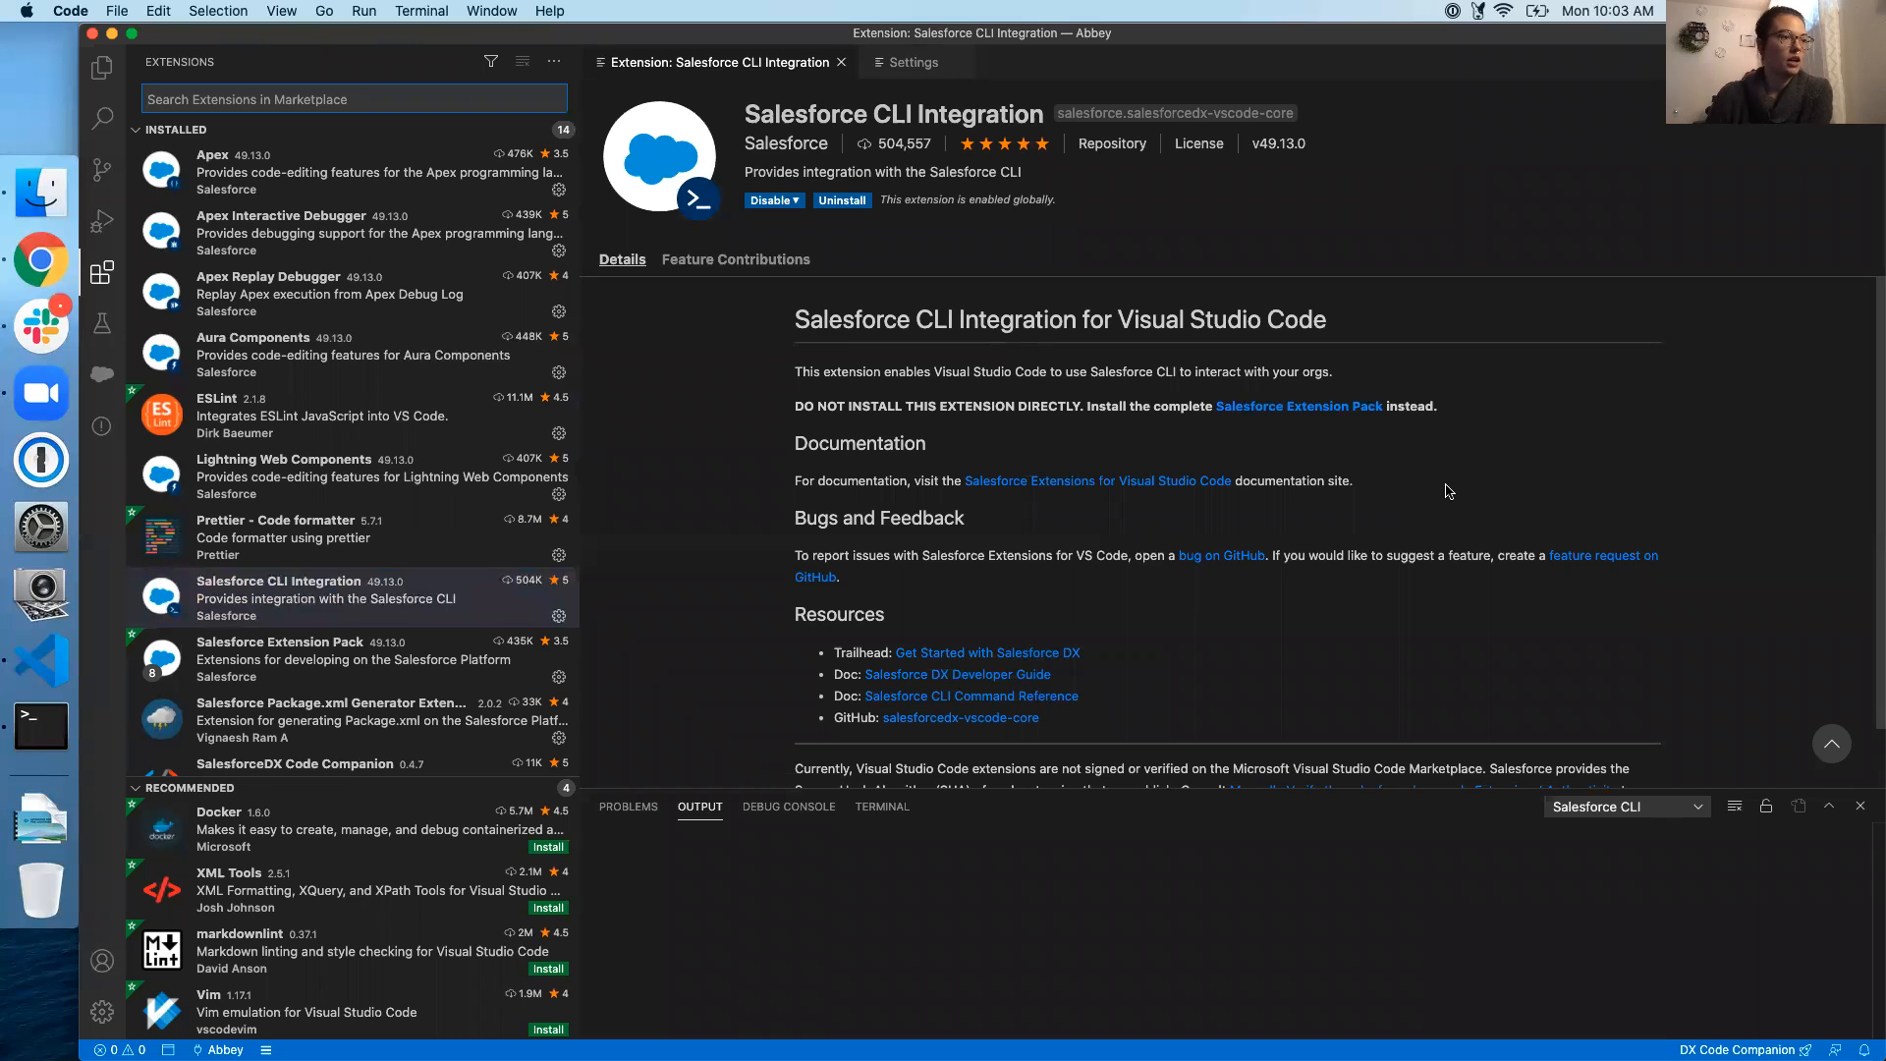
left_click(708, 468)
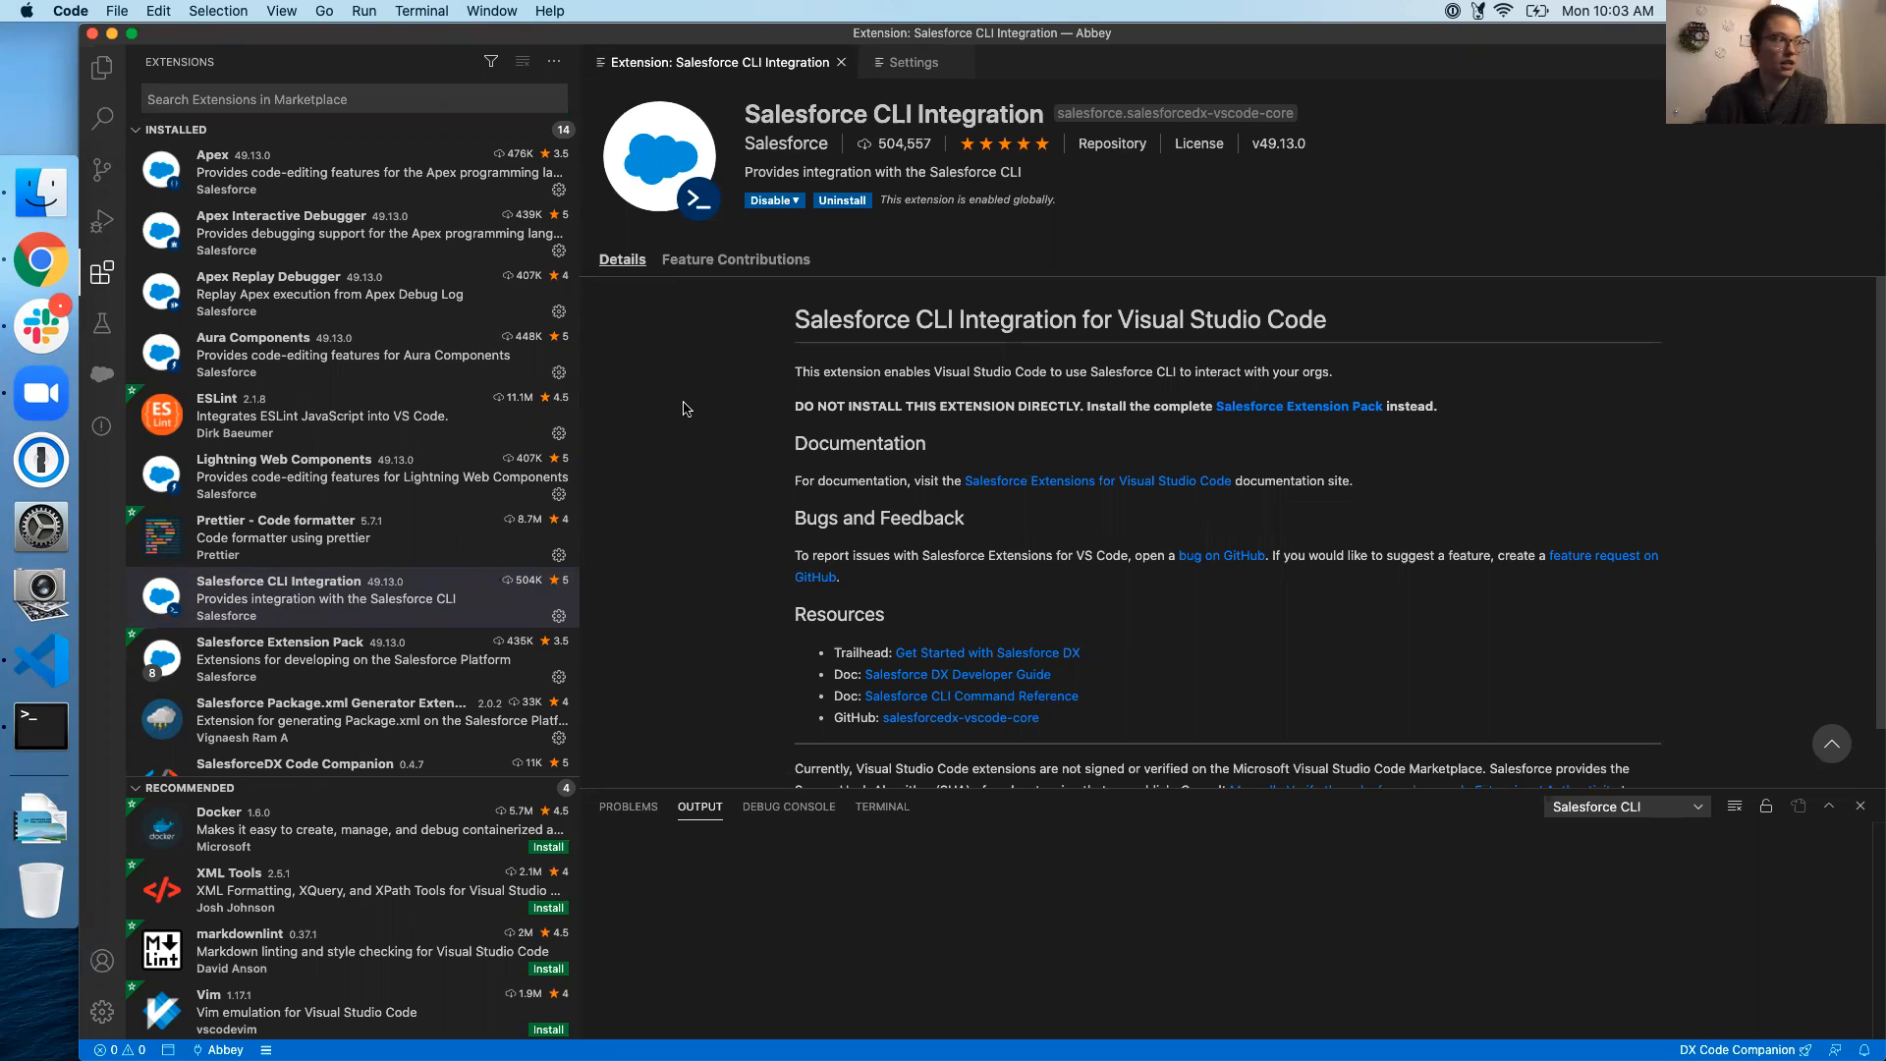
left_click(43, 268)
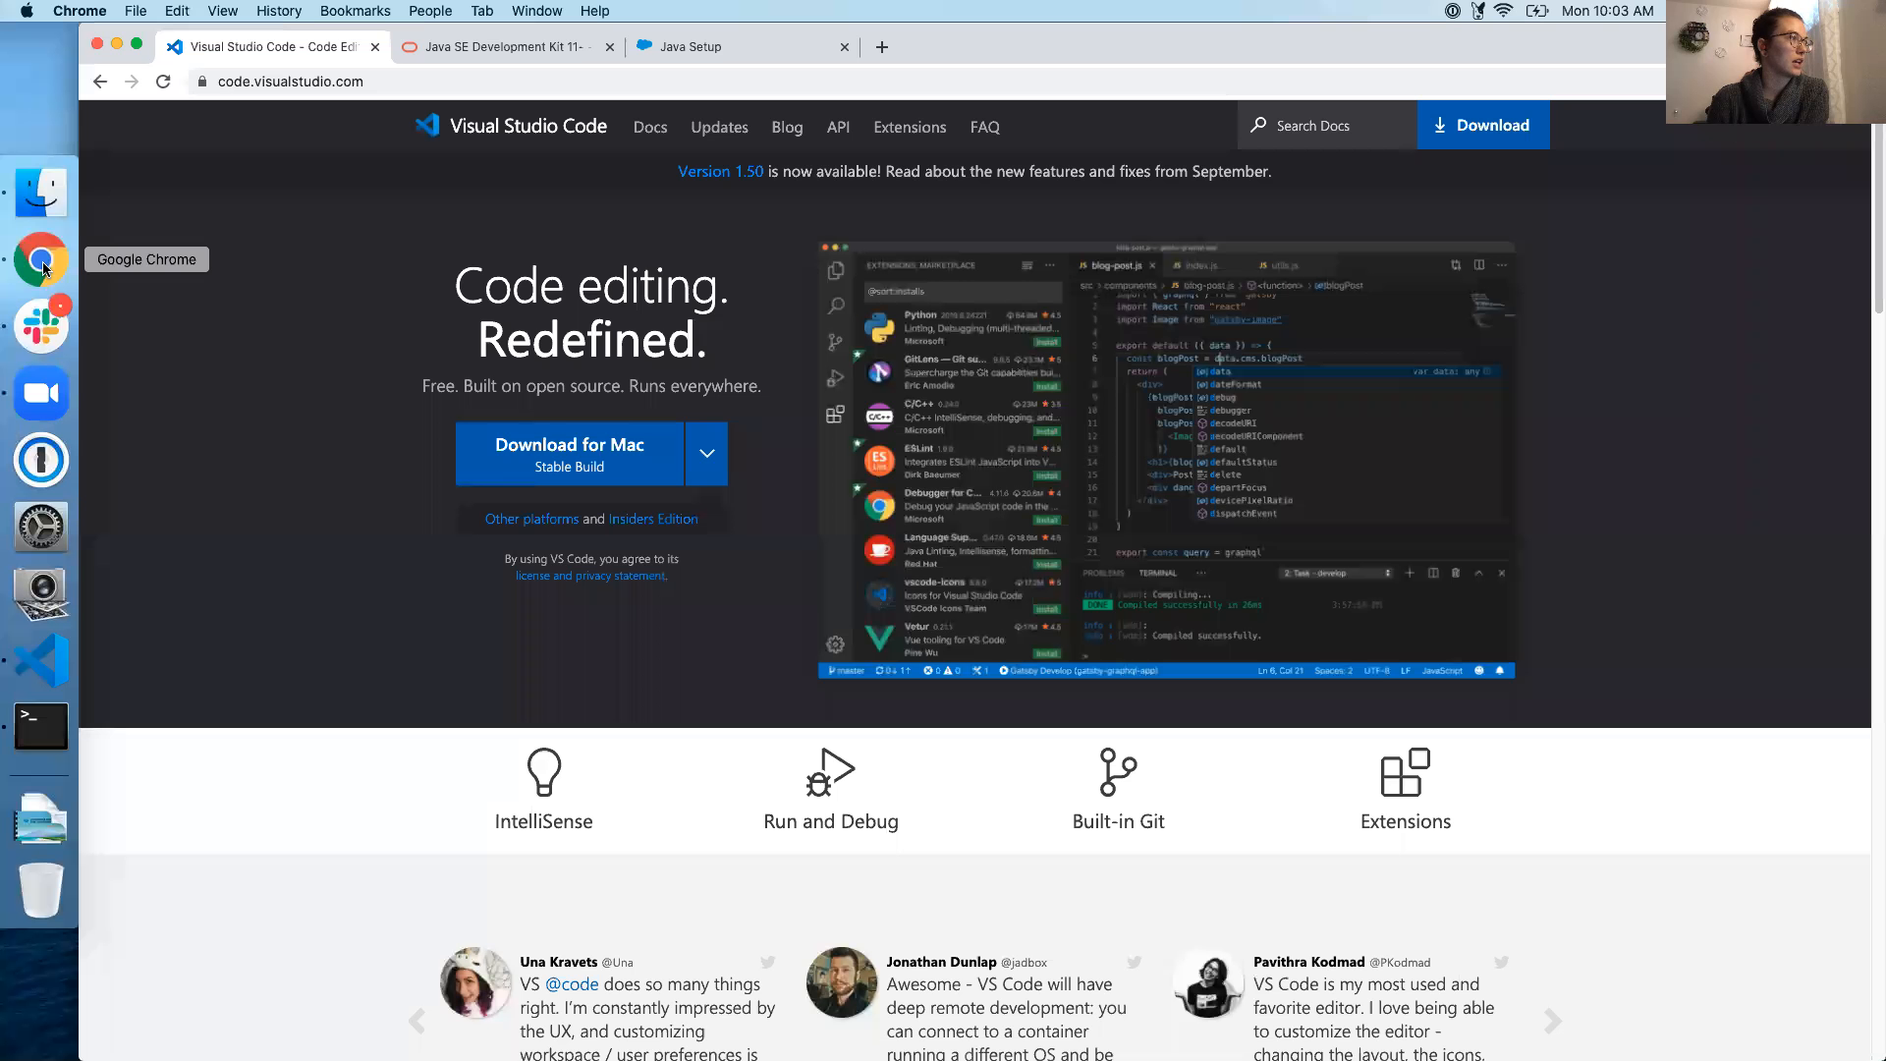
Check the Java Setup guide's Oracle Java 11 section against the JDK 11 page, ending on JDK 11 downloads
left_click(504, 51)
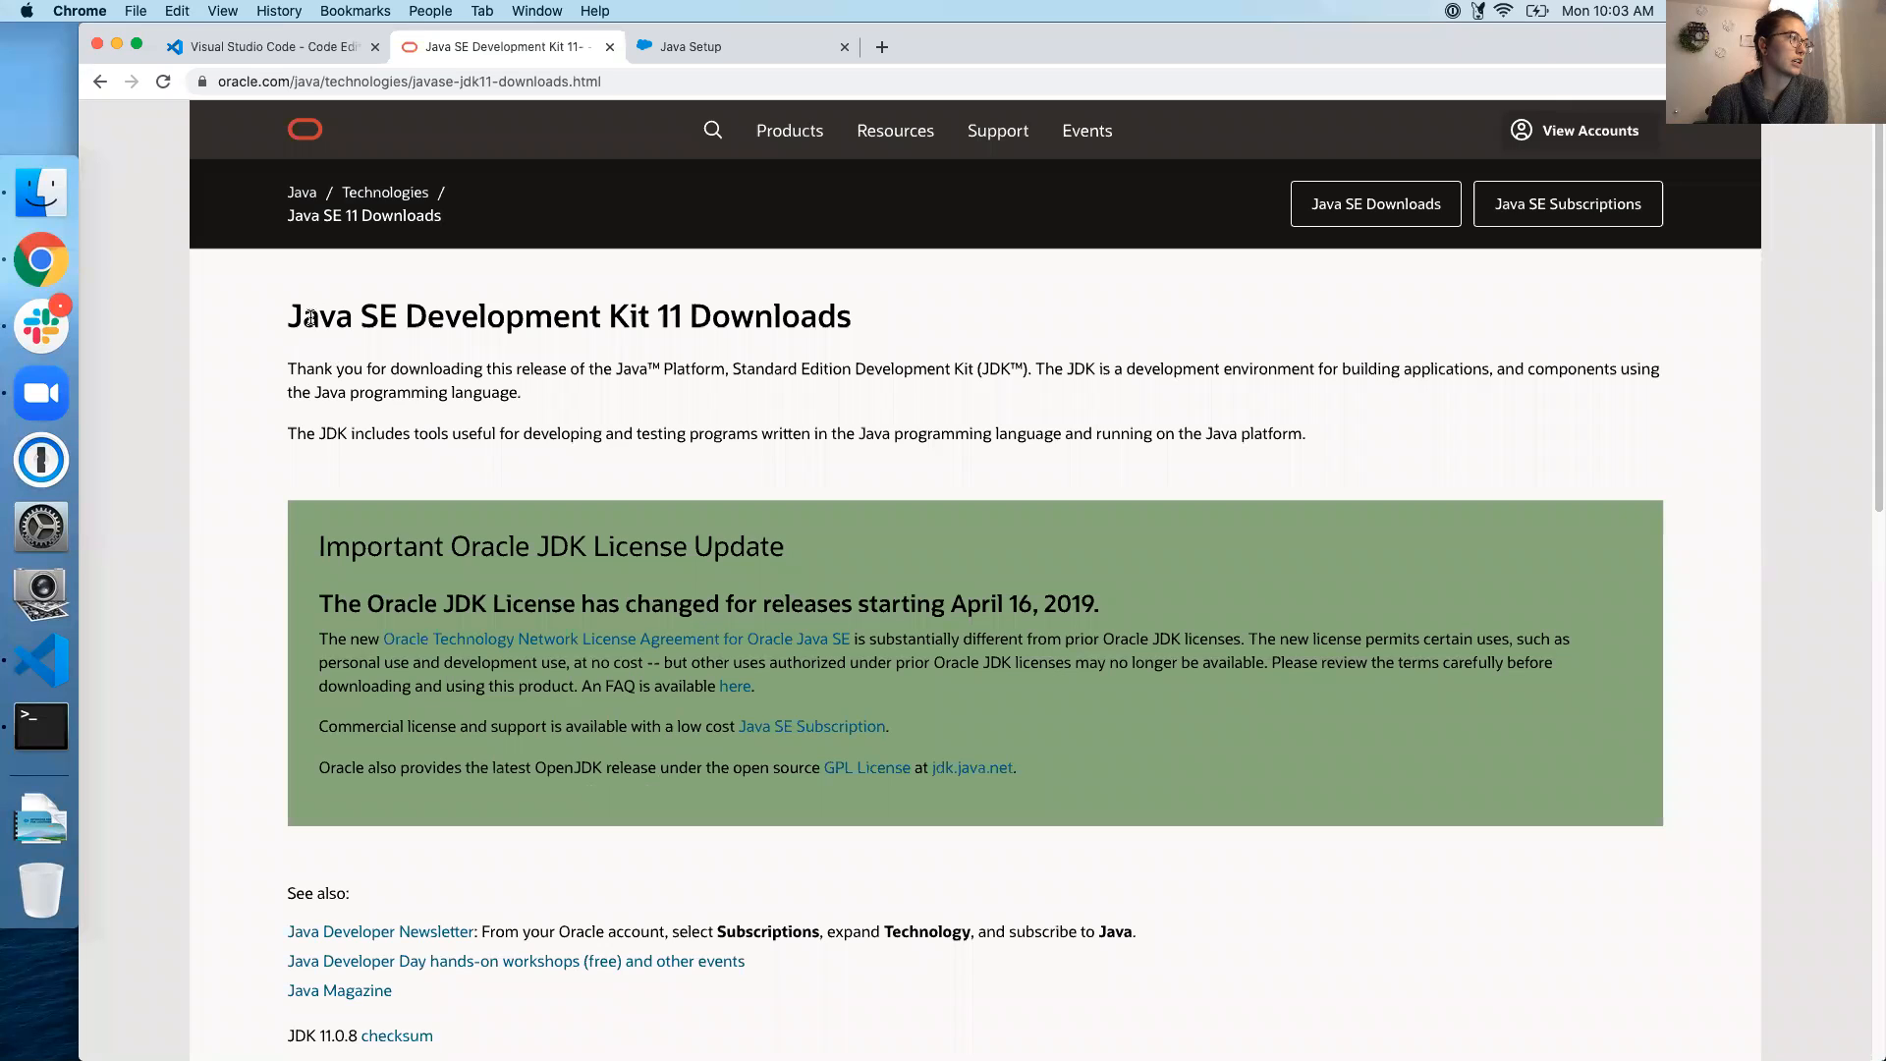
left_click_drag(655, 314, 690, 315)
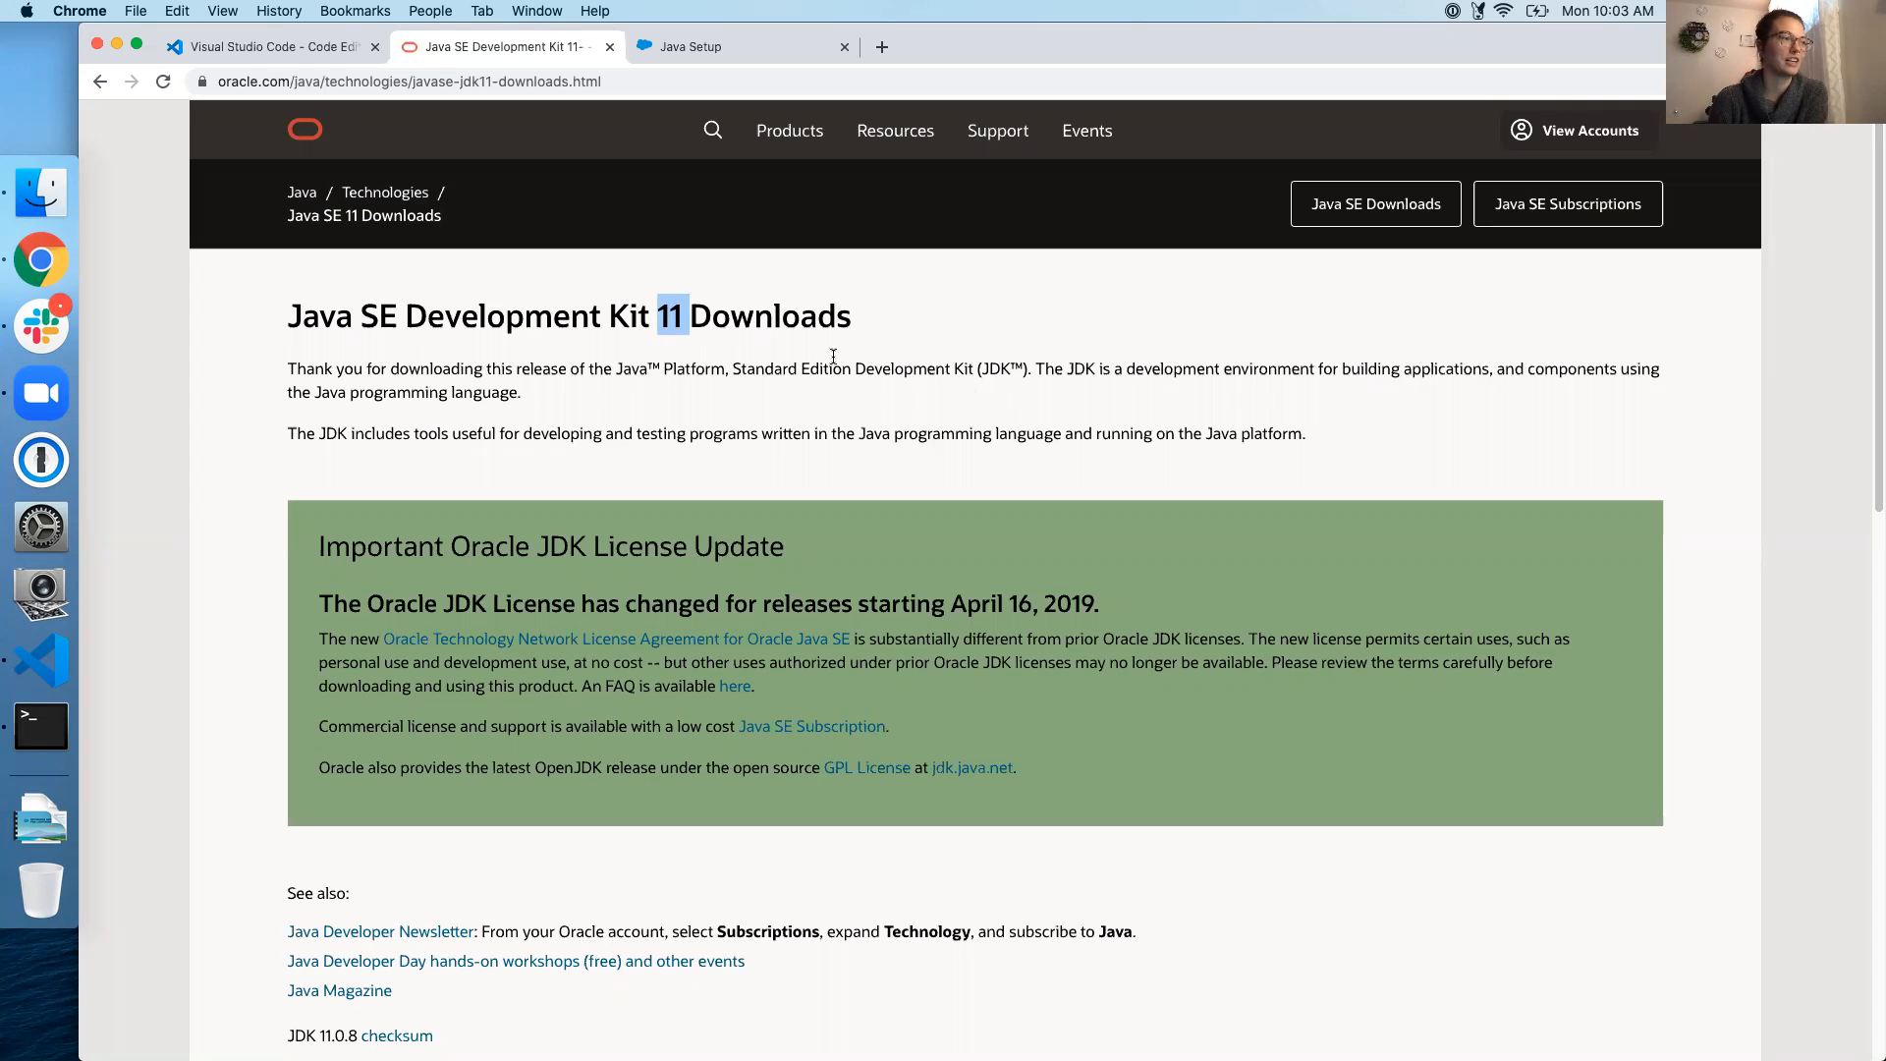
left_click(706, 49)
mouse_move(630, 130)
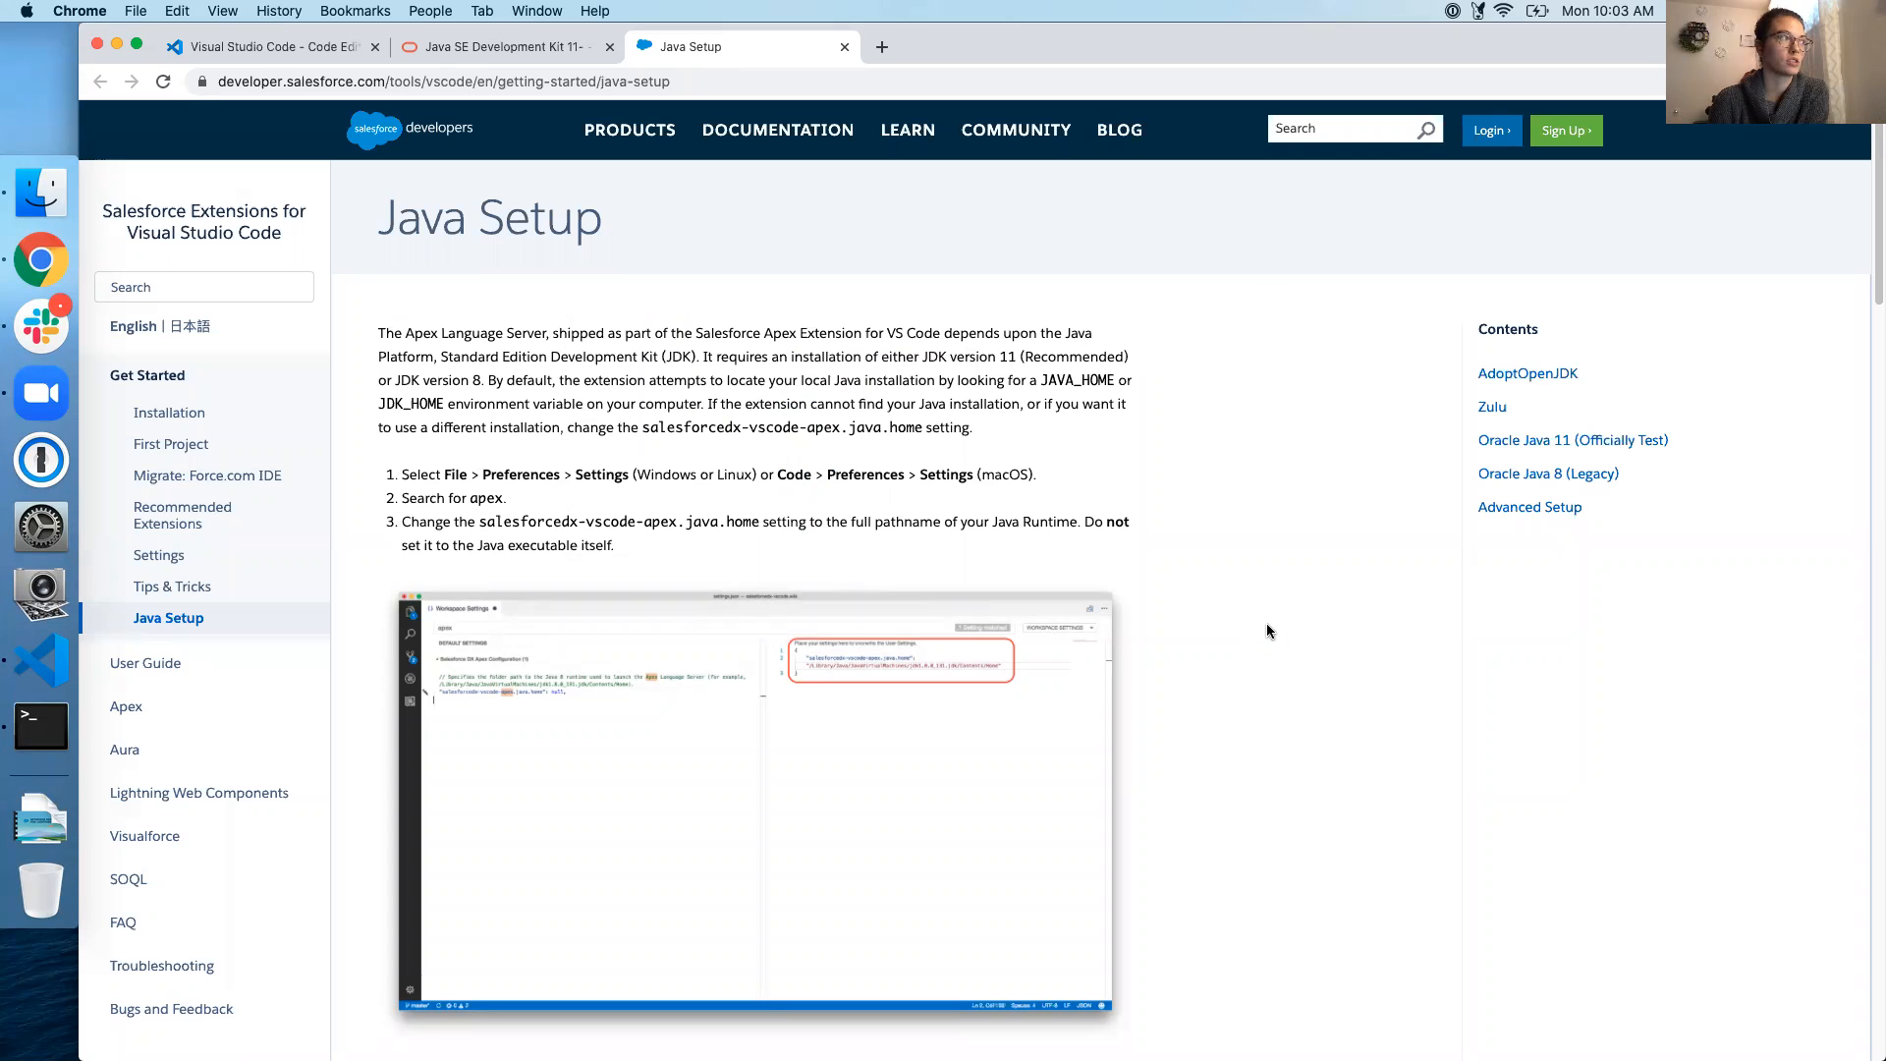
scroll(1270, 624, "down", 10)
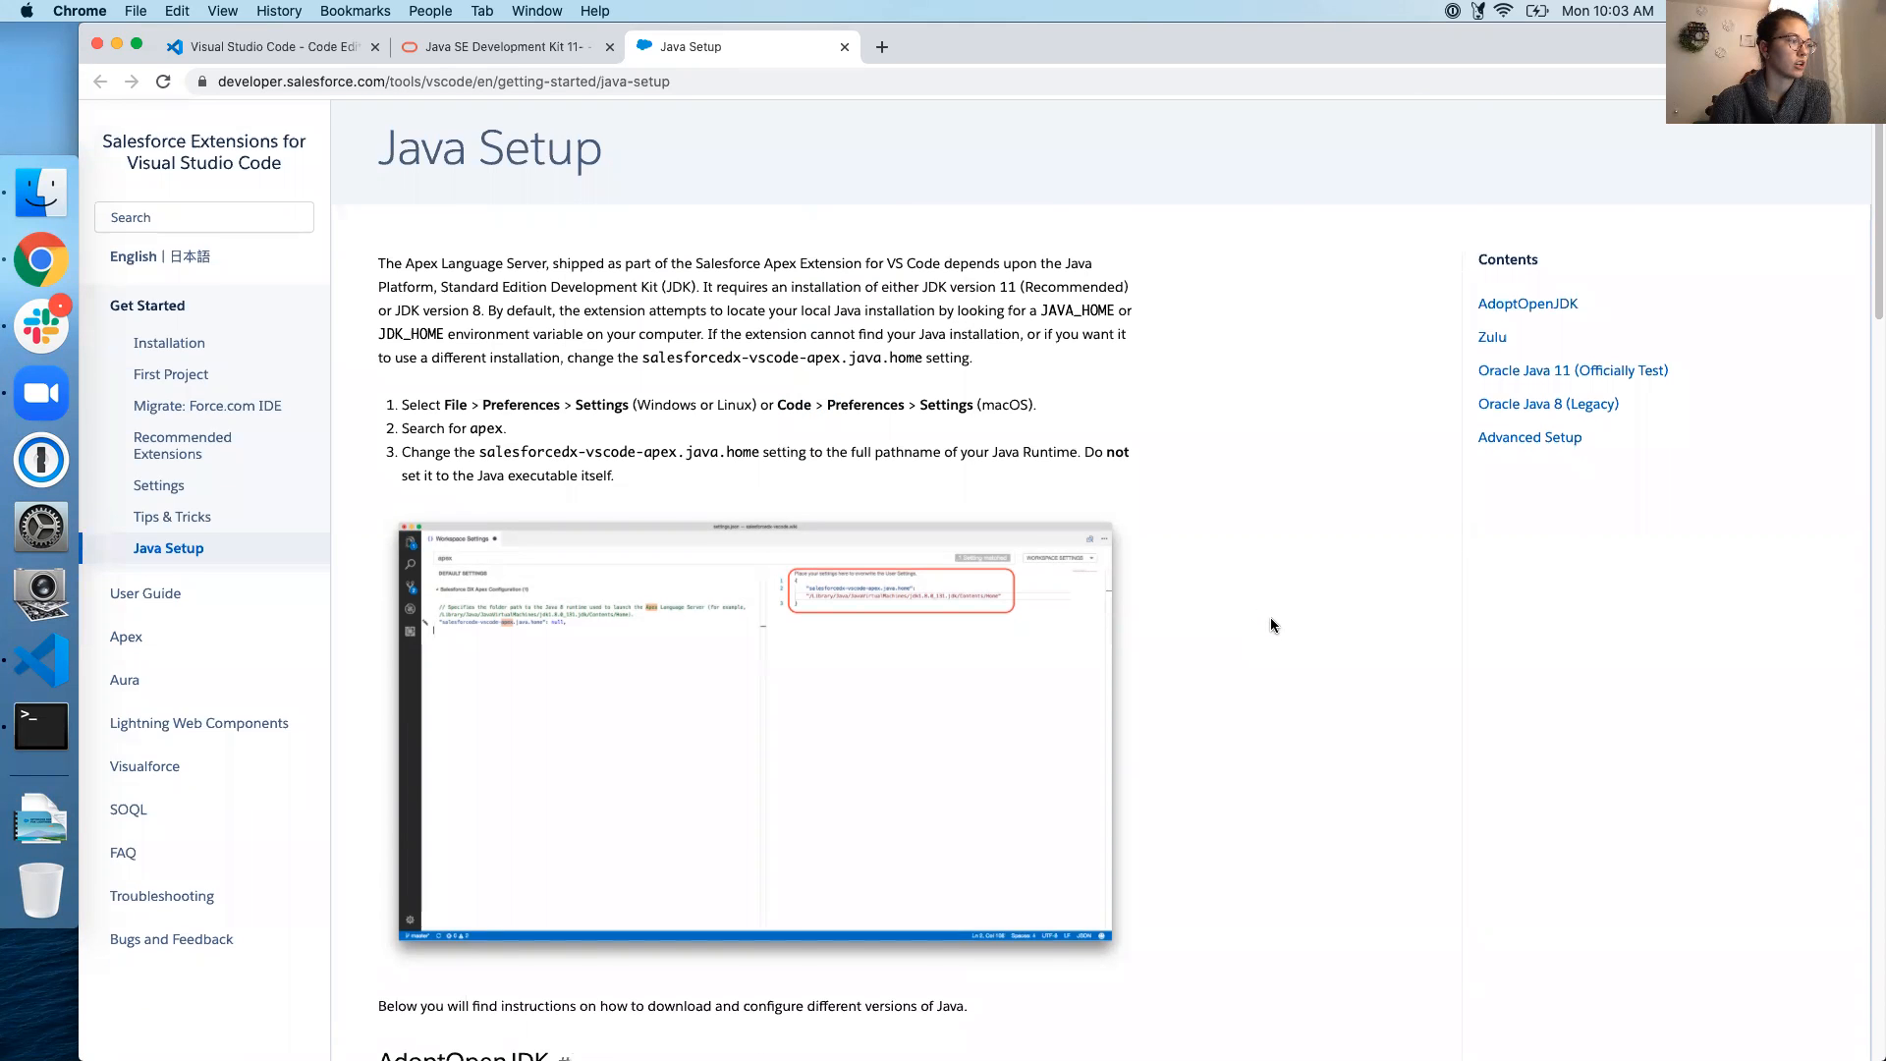
scroll(1271, 624, "down", 10)
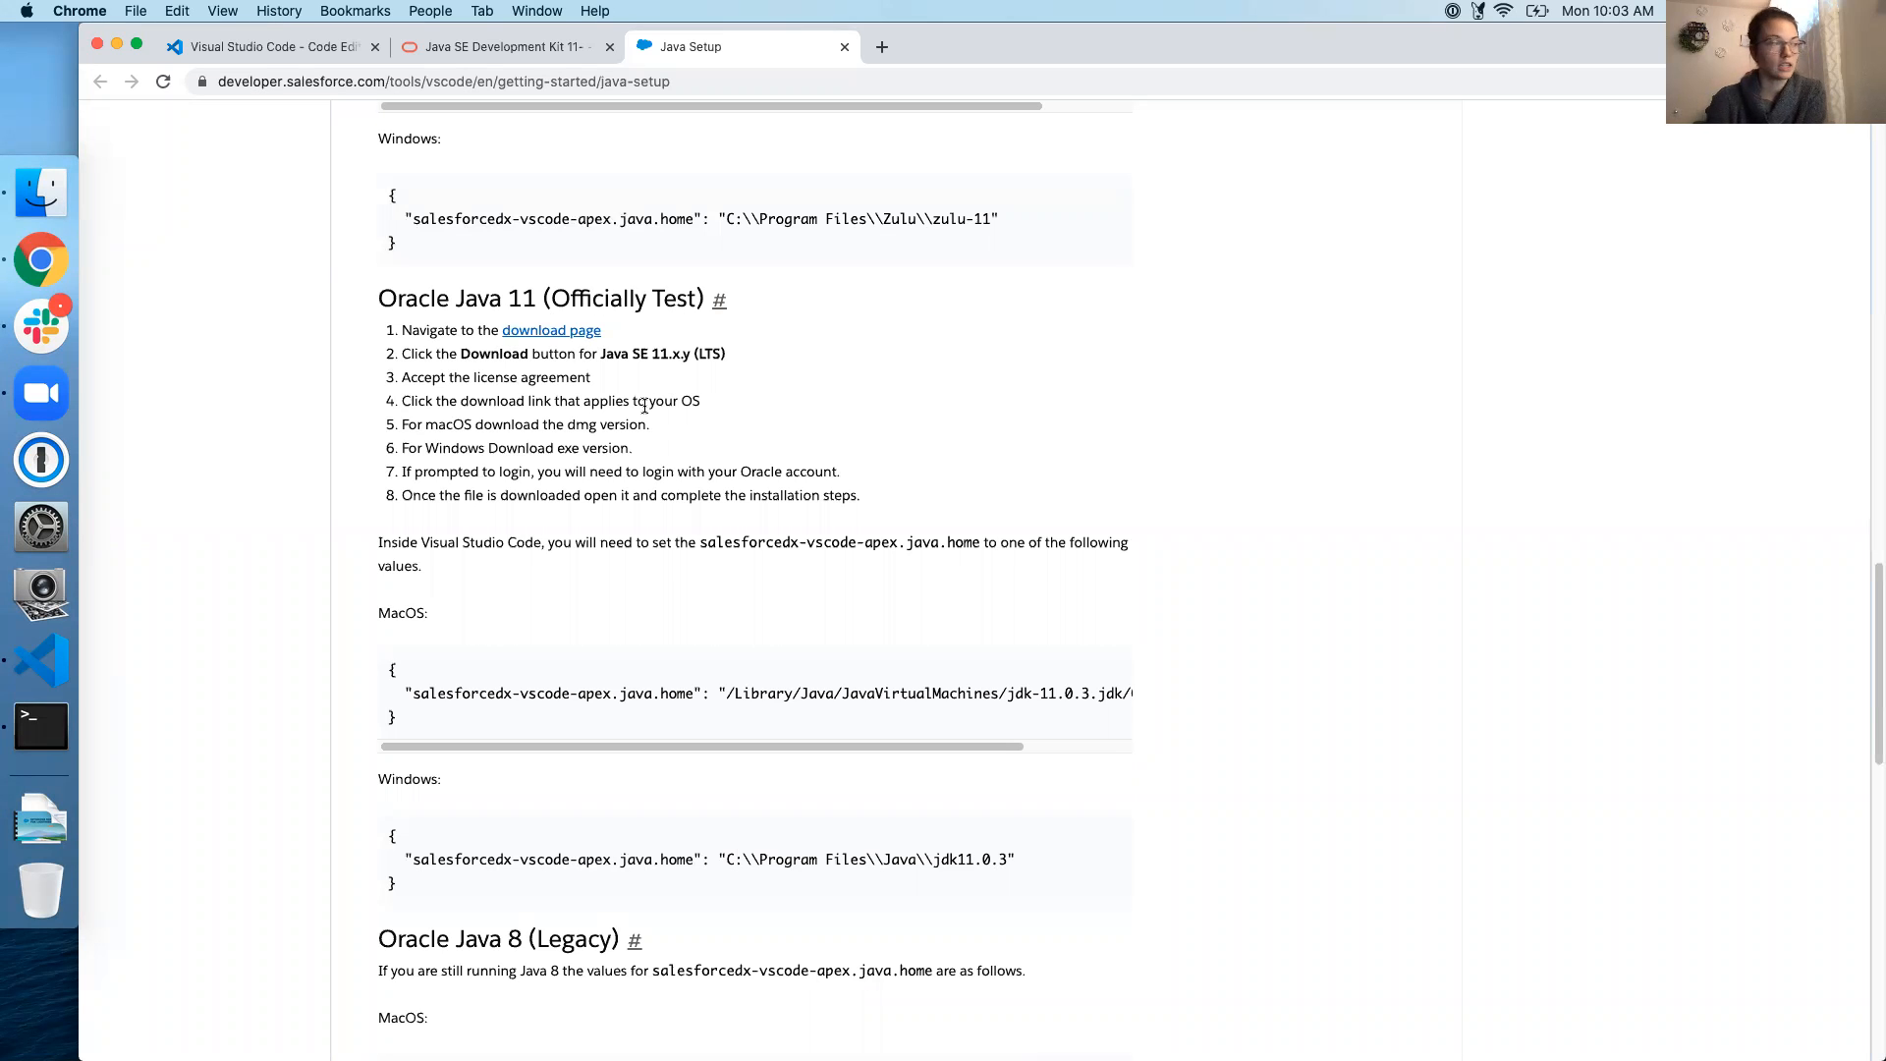
left_click(499, 45)
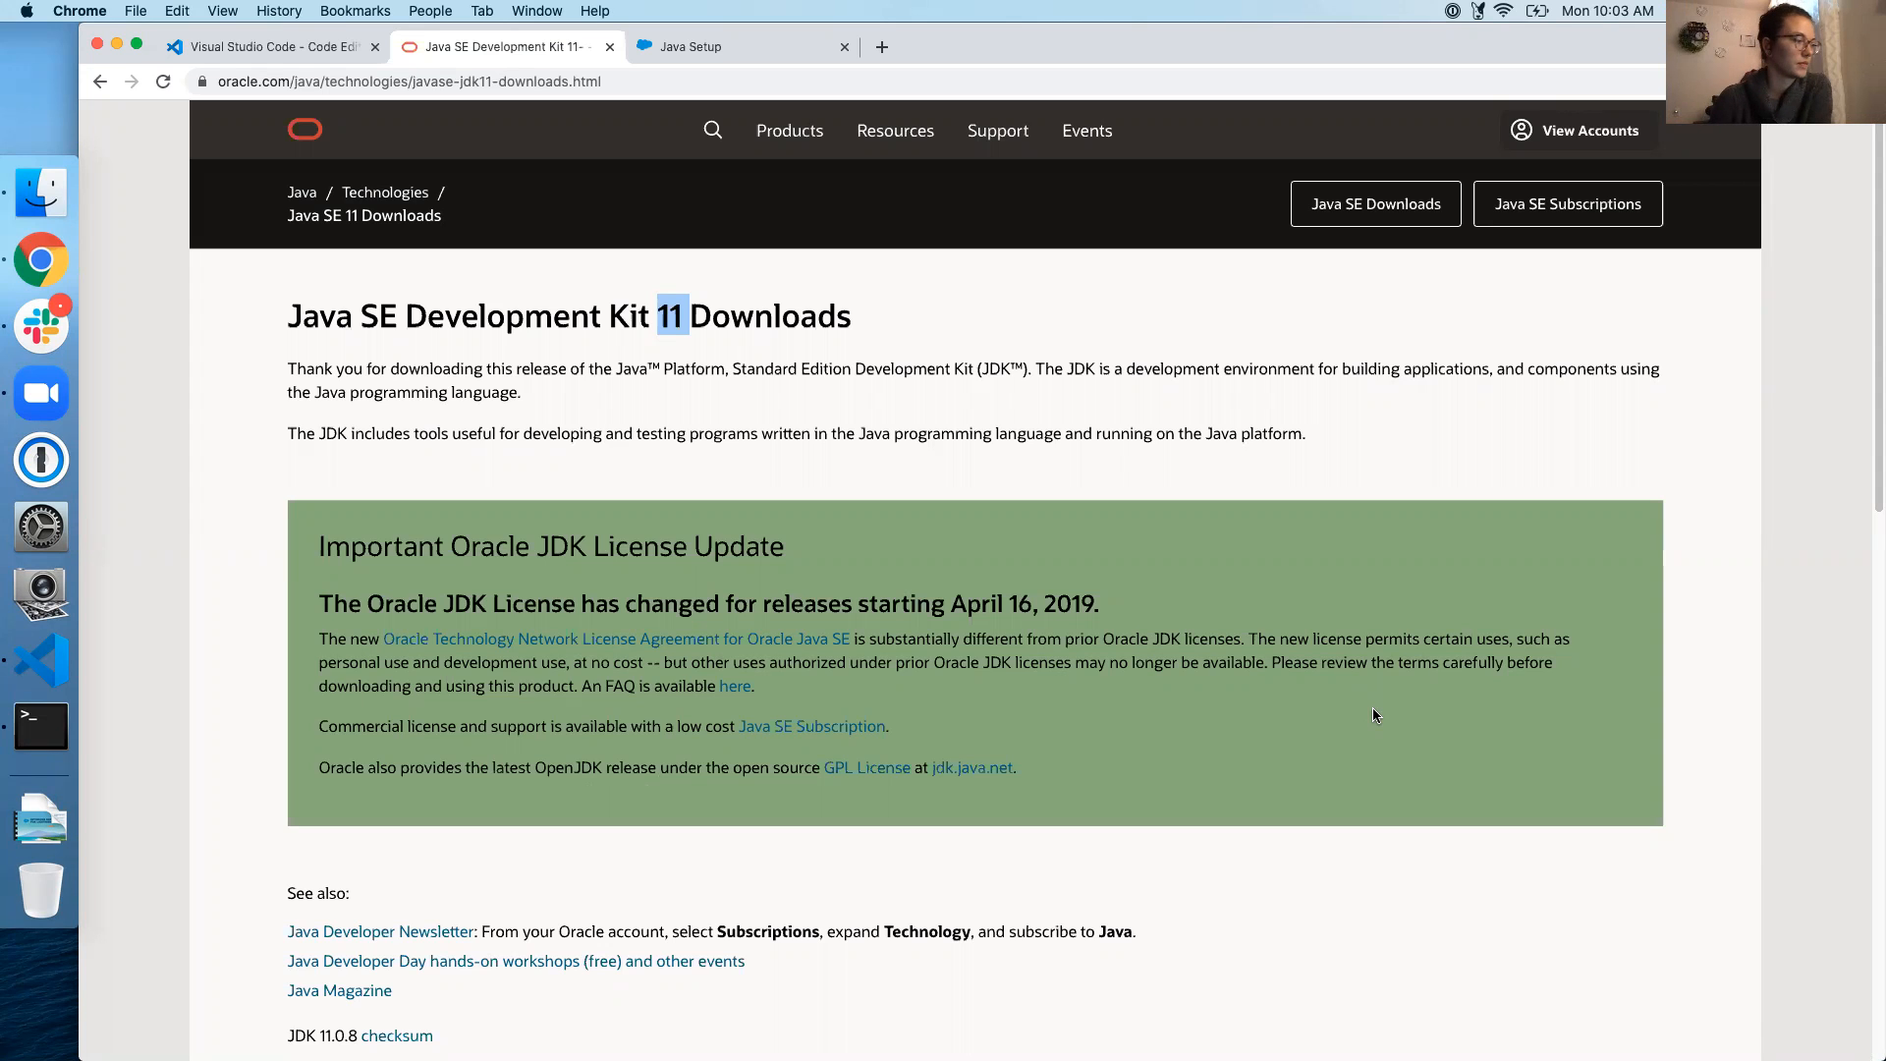
Highlight the JDK 11.0.8 macOS Installer row in the download table, then bring up Finder
scroll(1374, 715, "down", 8)
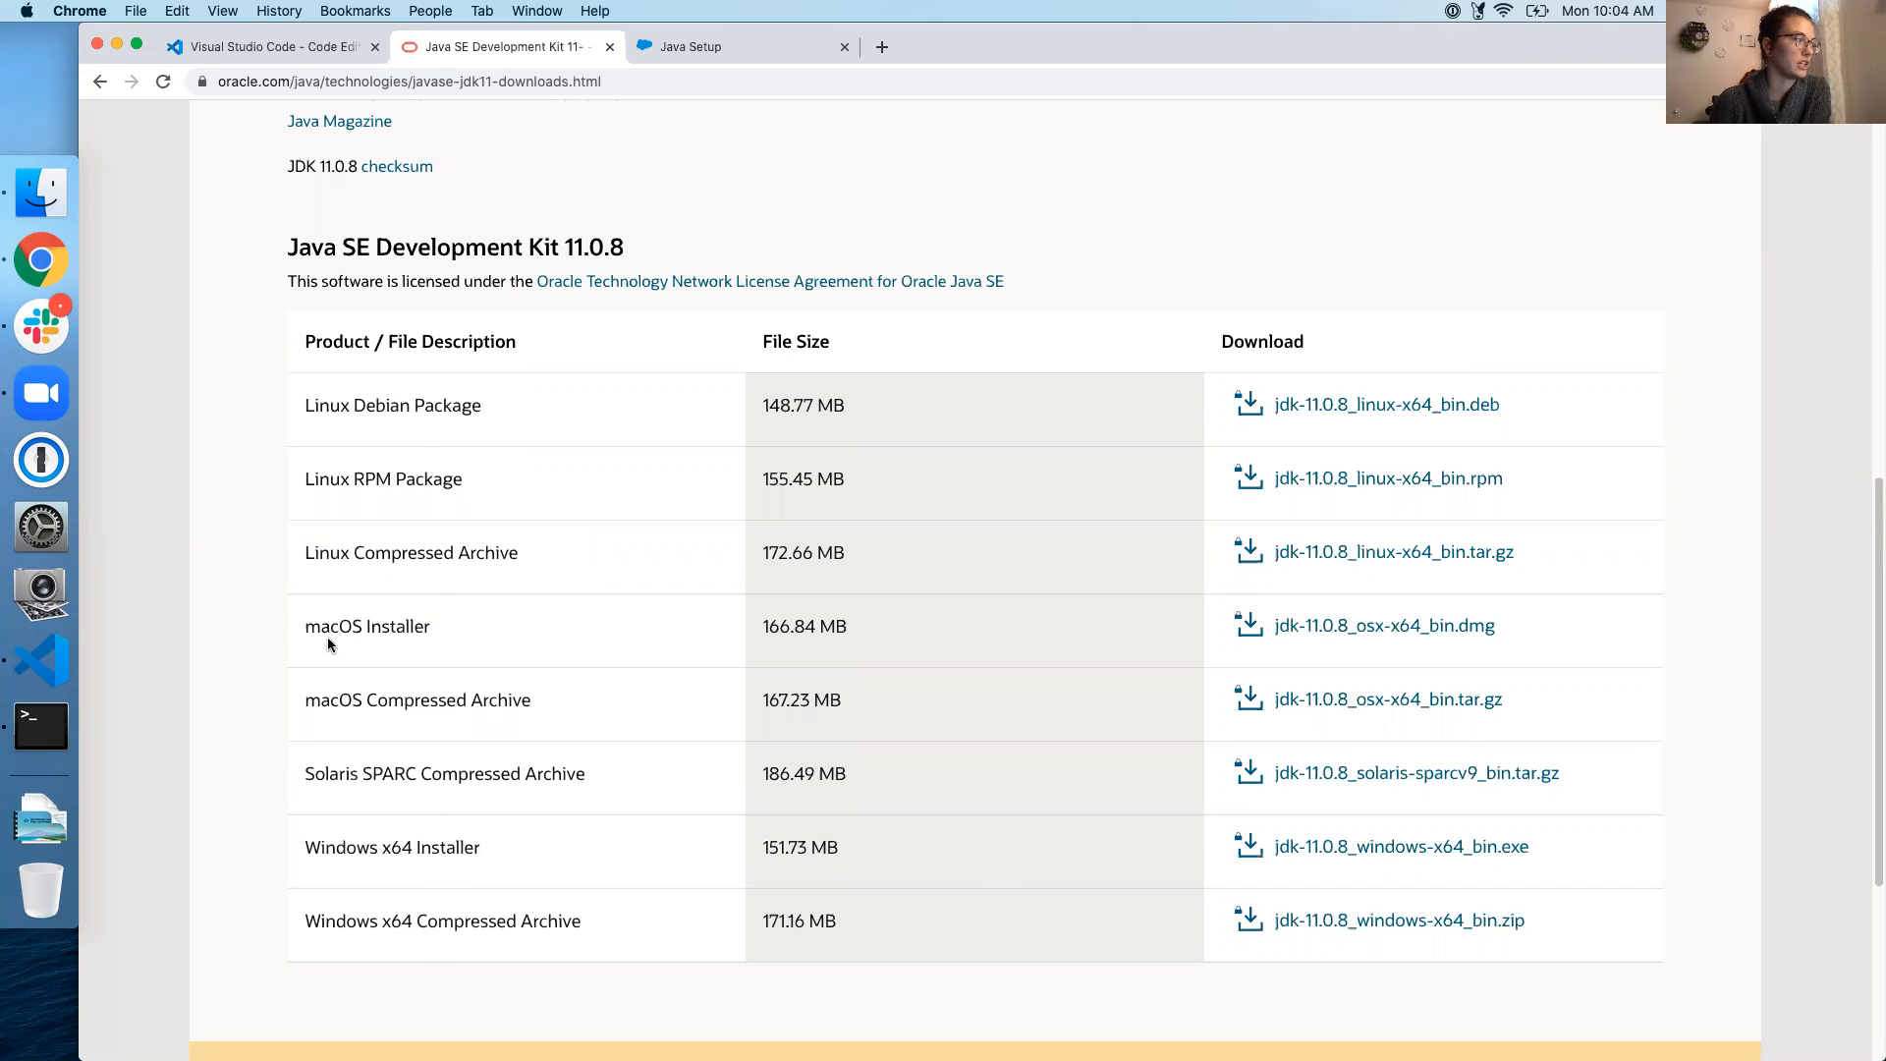
left_click_drag(302, 627, 451, 639)
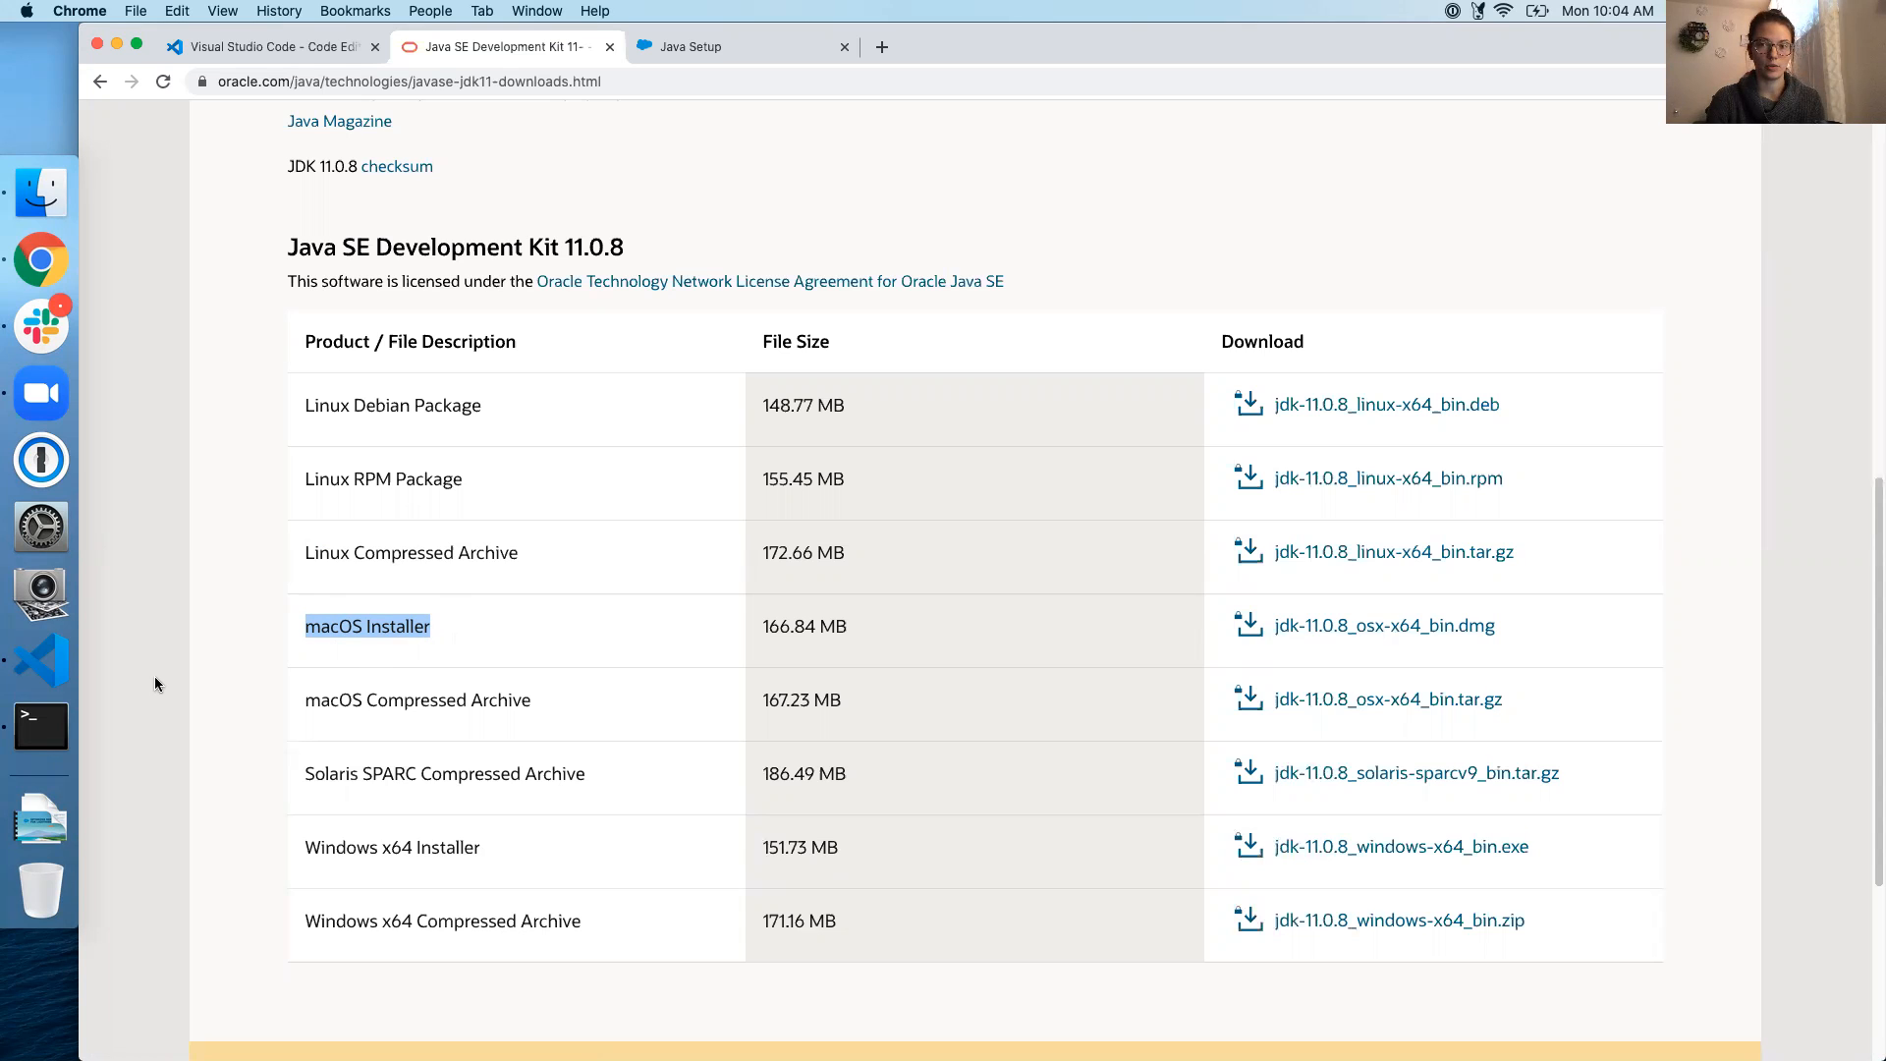
left_click(35, 193)
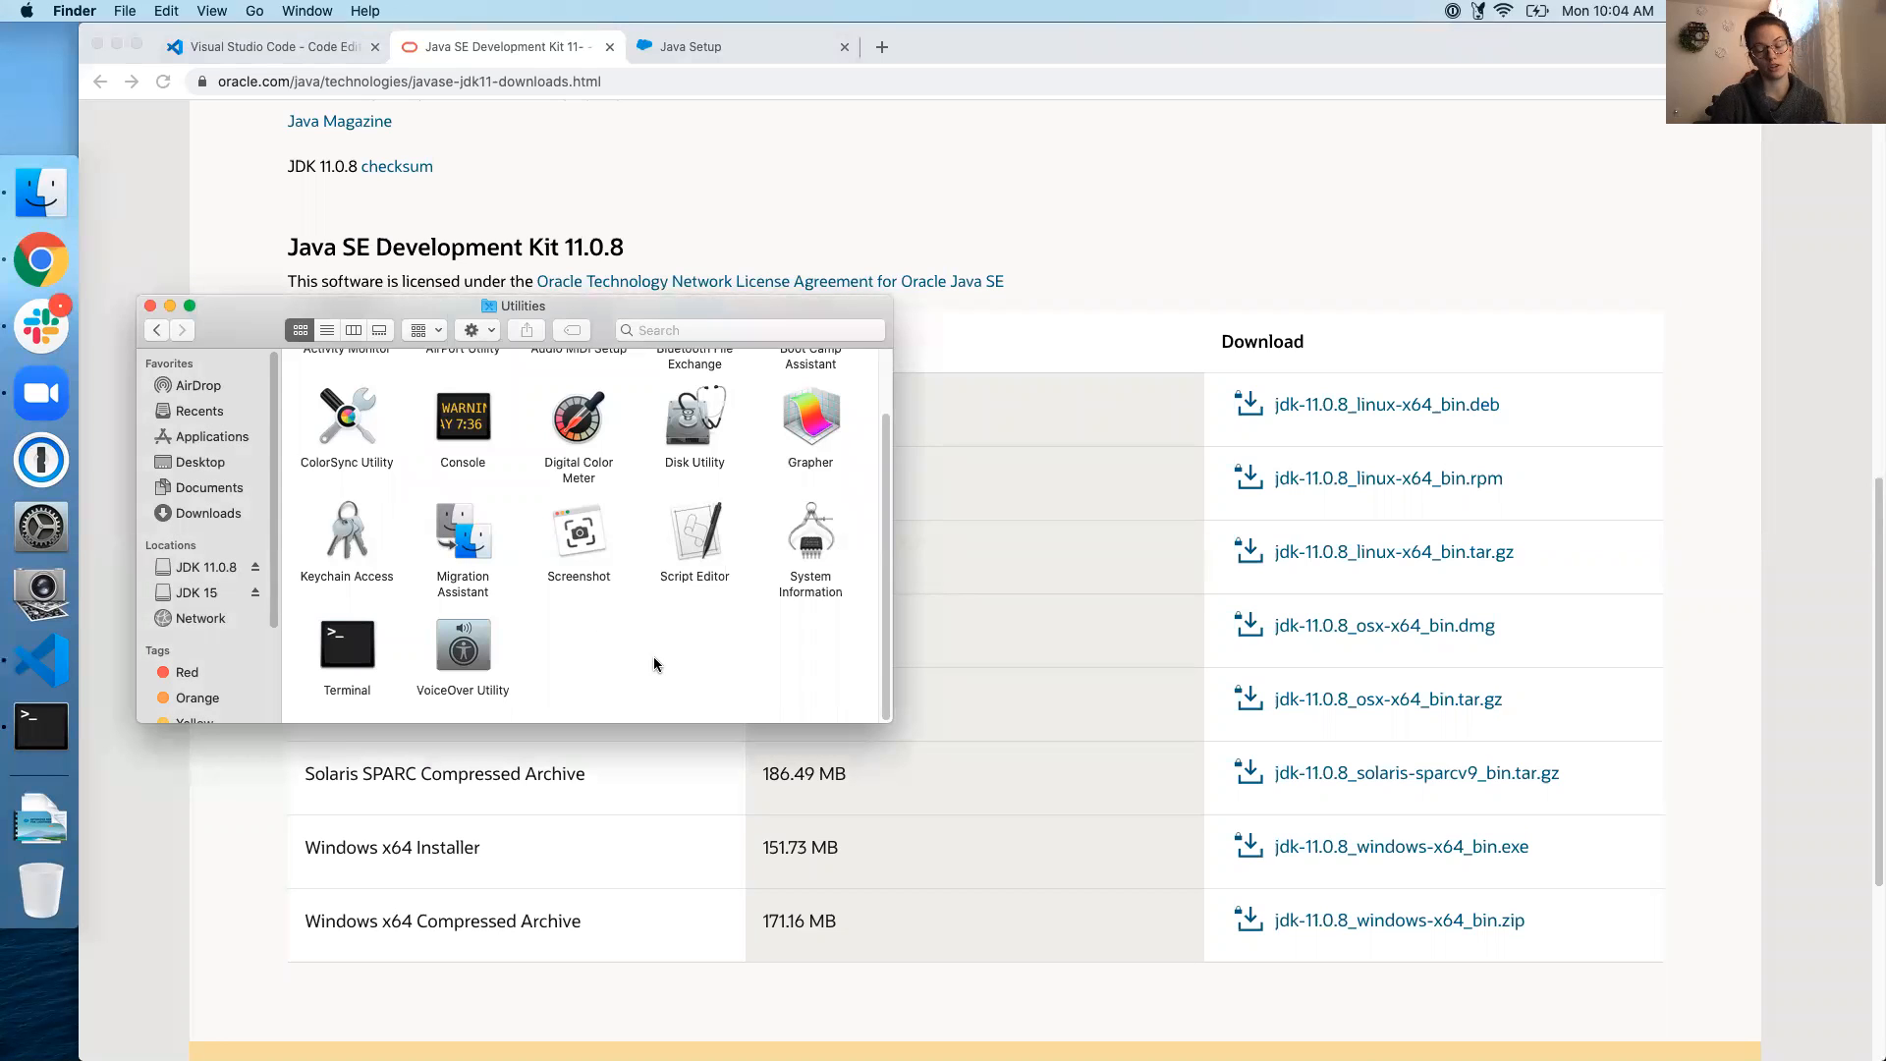
Launch Terminal from Applications > Utilities and paste the JDK 11.0.8 Contents/Home path
left_click(193, 439)
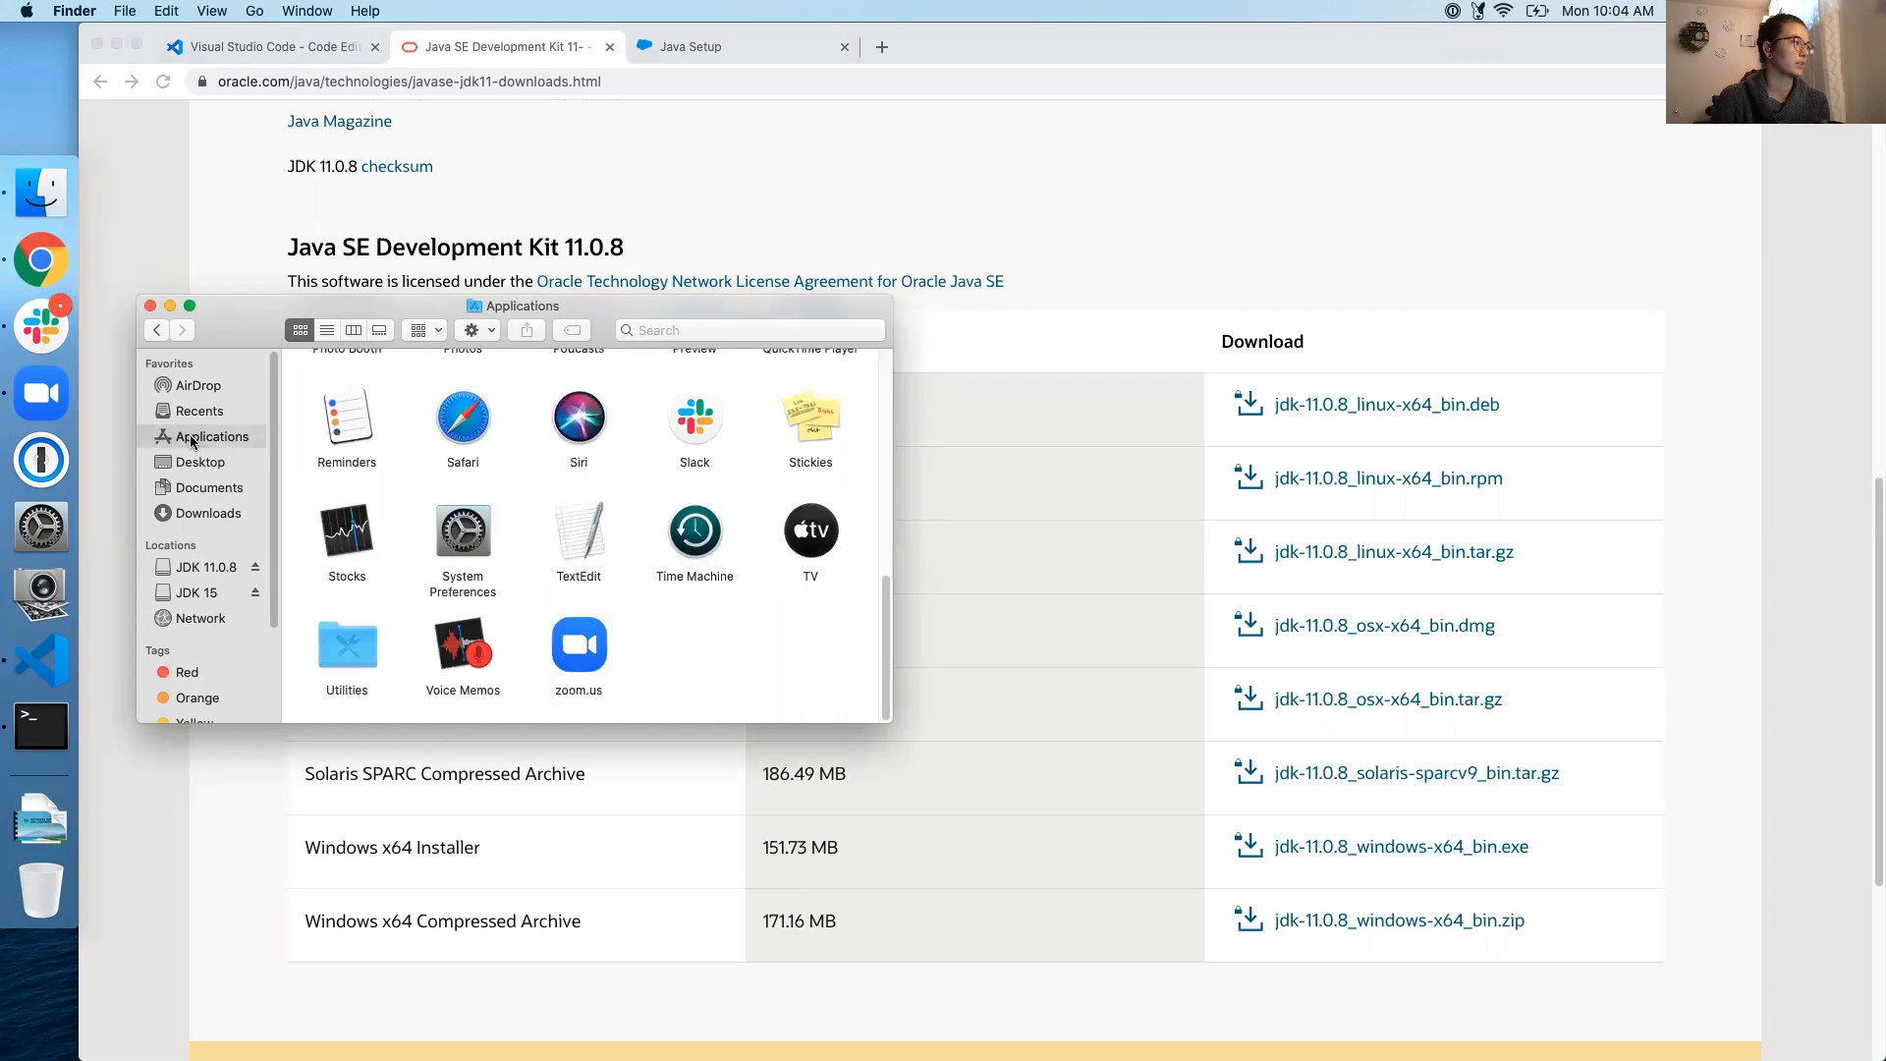
double_click(342, 657)
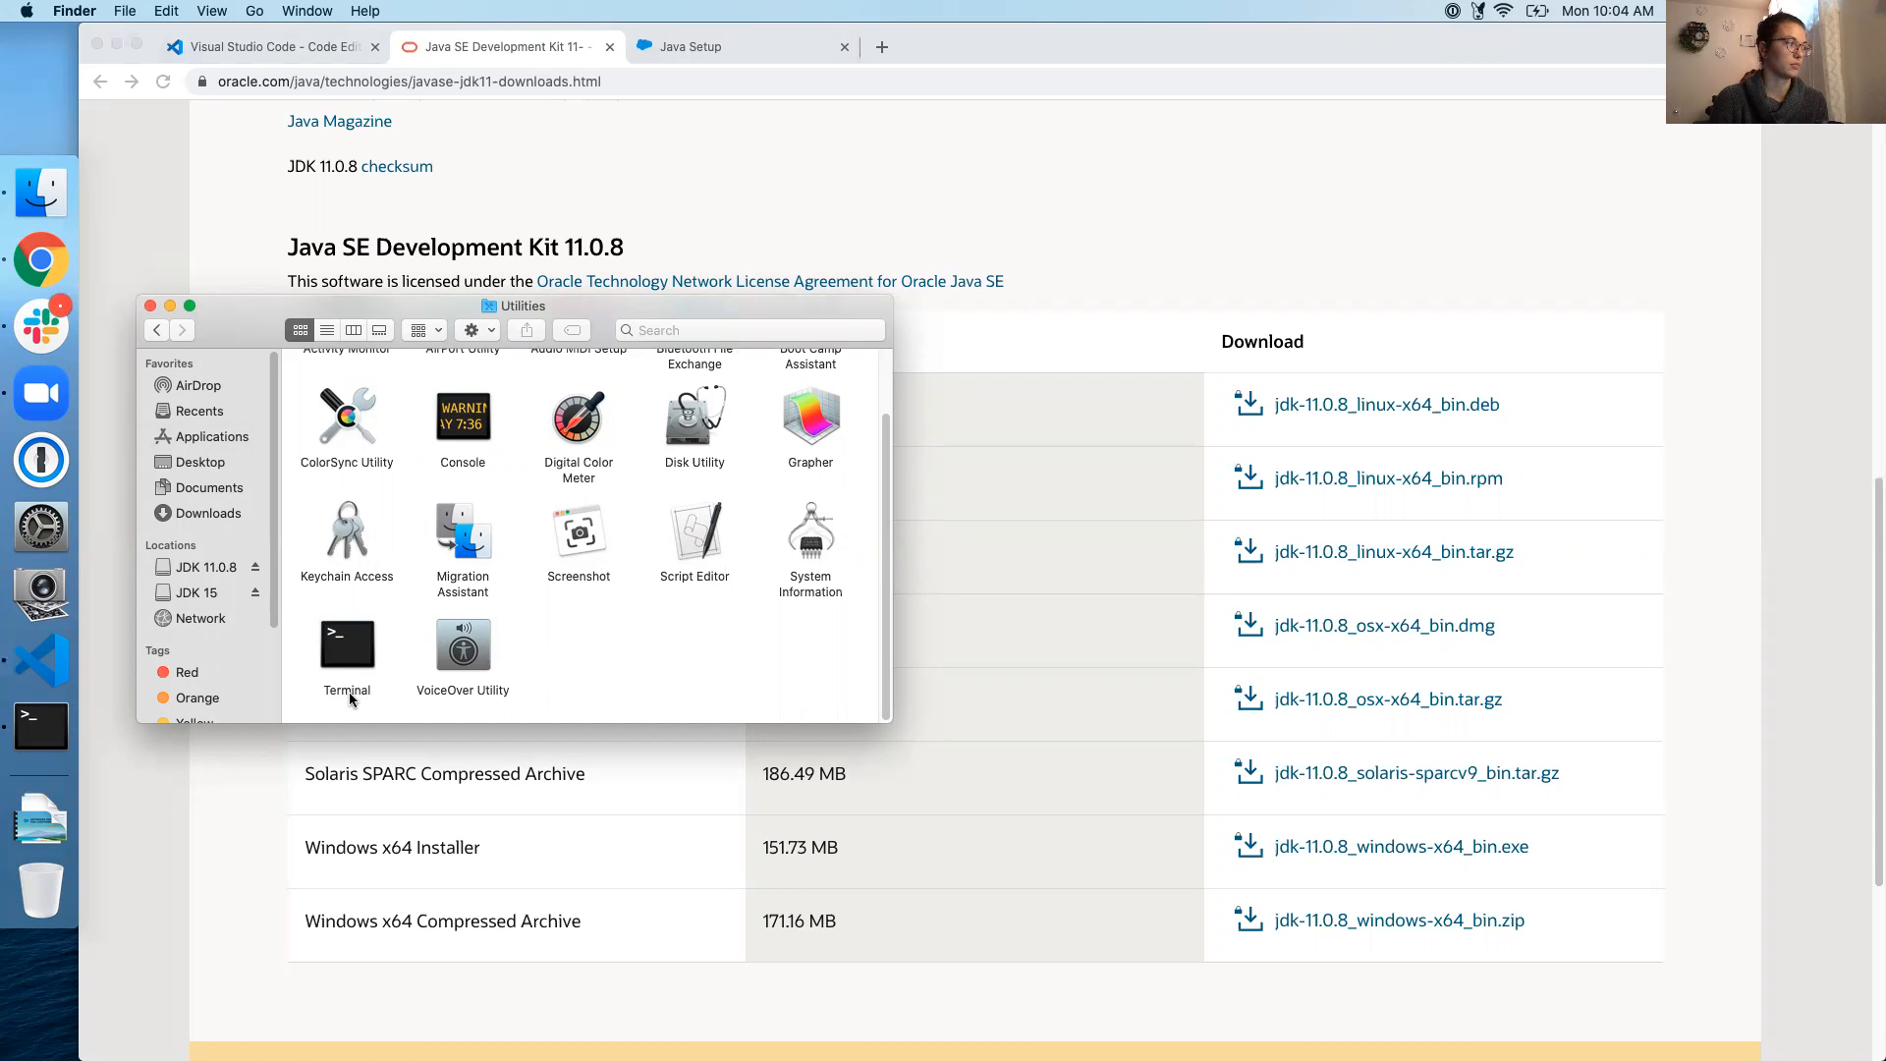
double_click(346, 653)
type("/Library/Java/JavaVirtualMachines/jdk-11.0.8.jdk/Contents/Home")
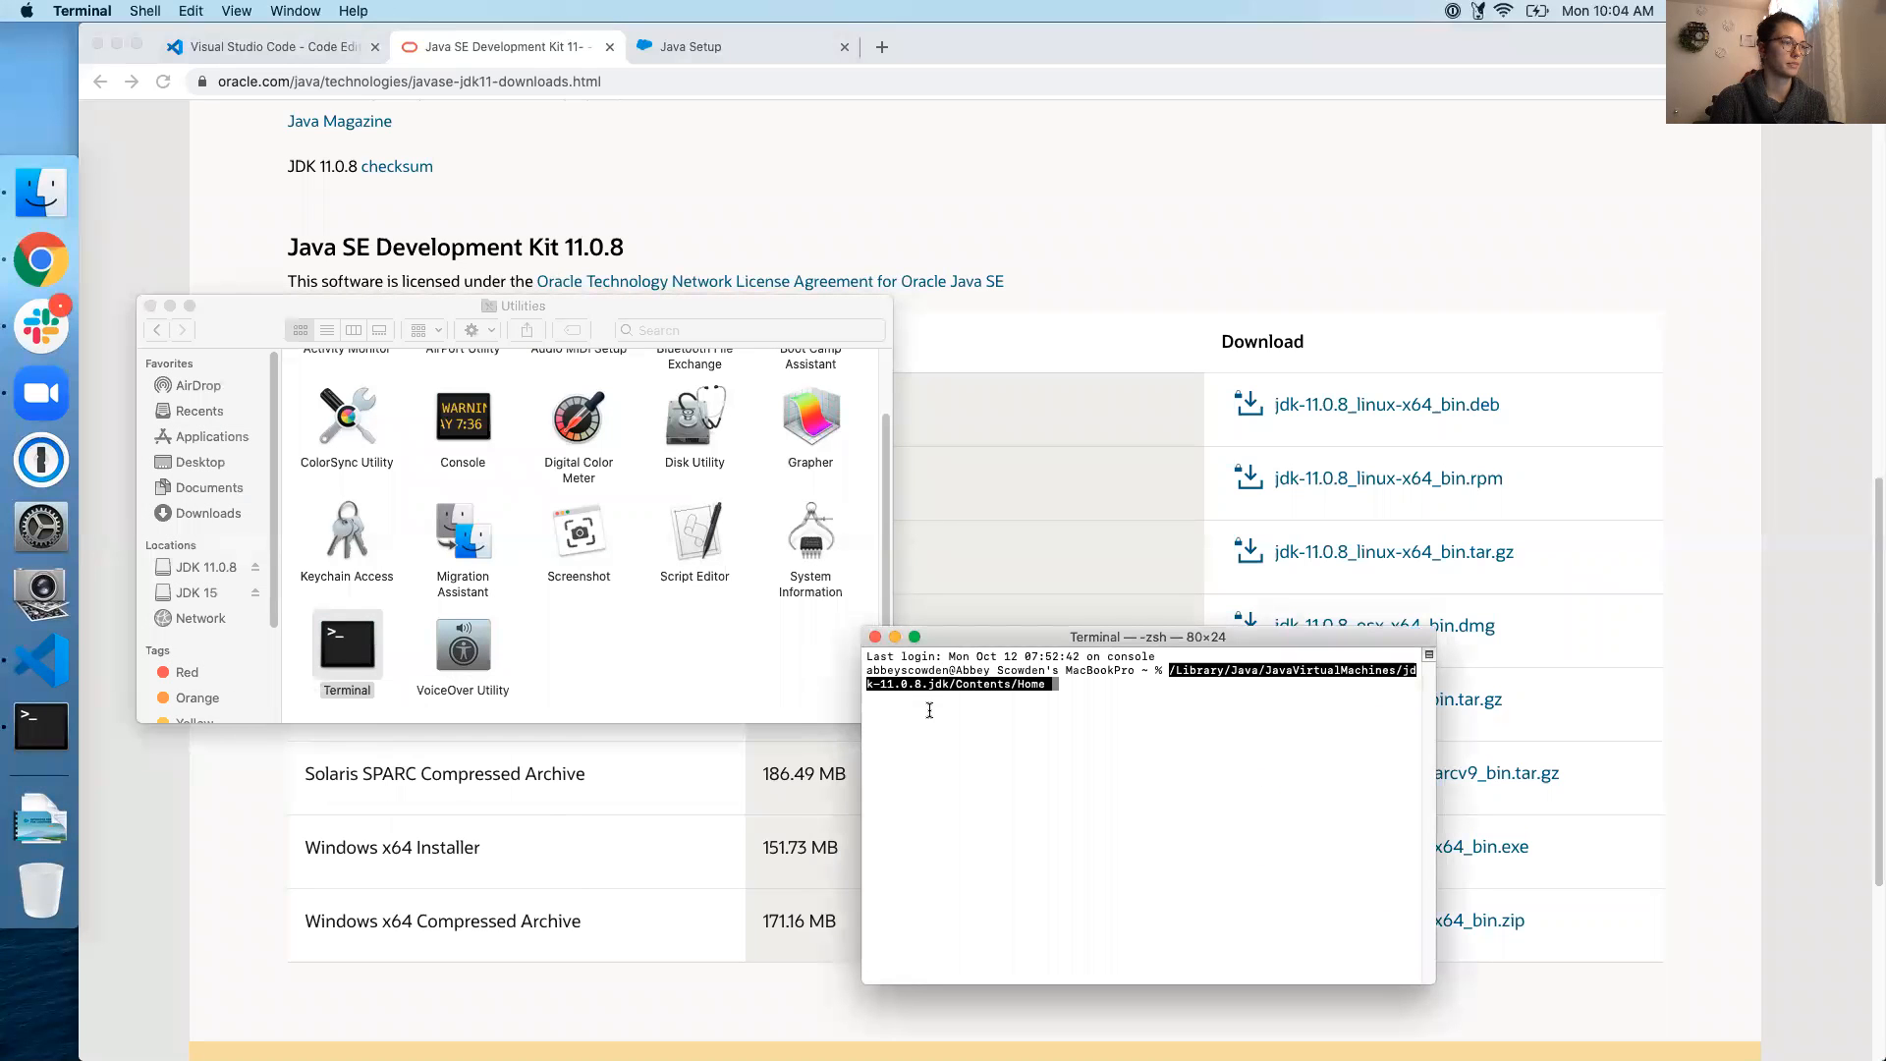
left_click_drag(1244, 644, 1269, 488)
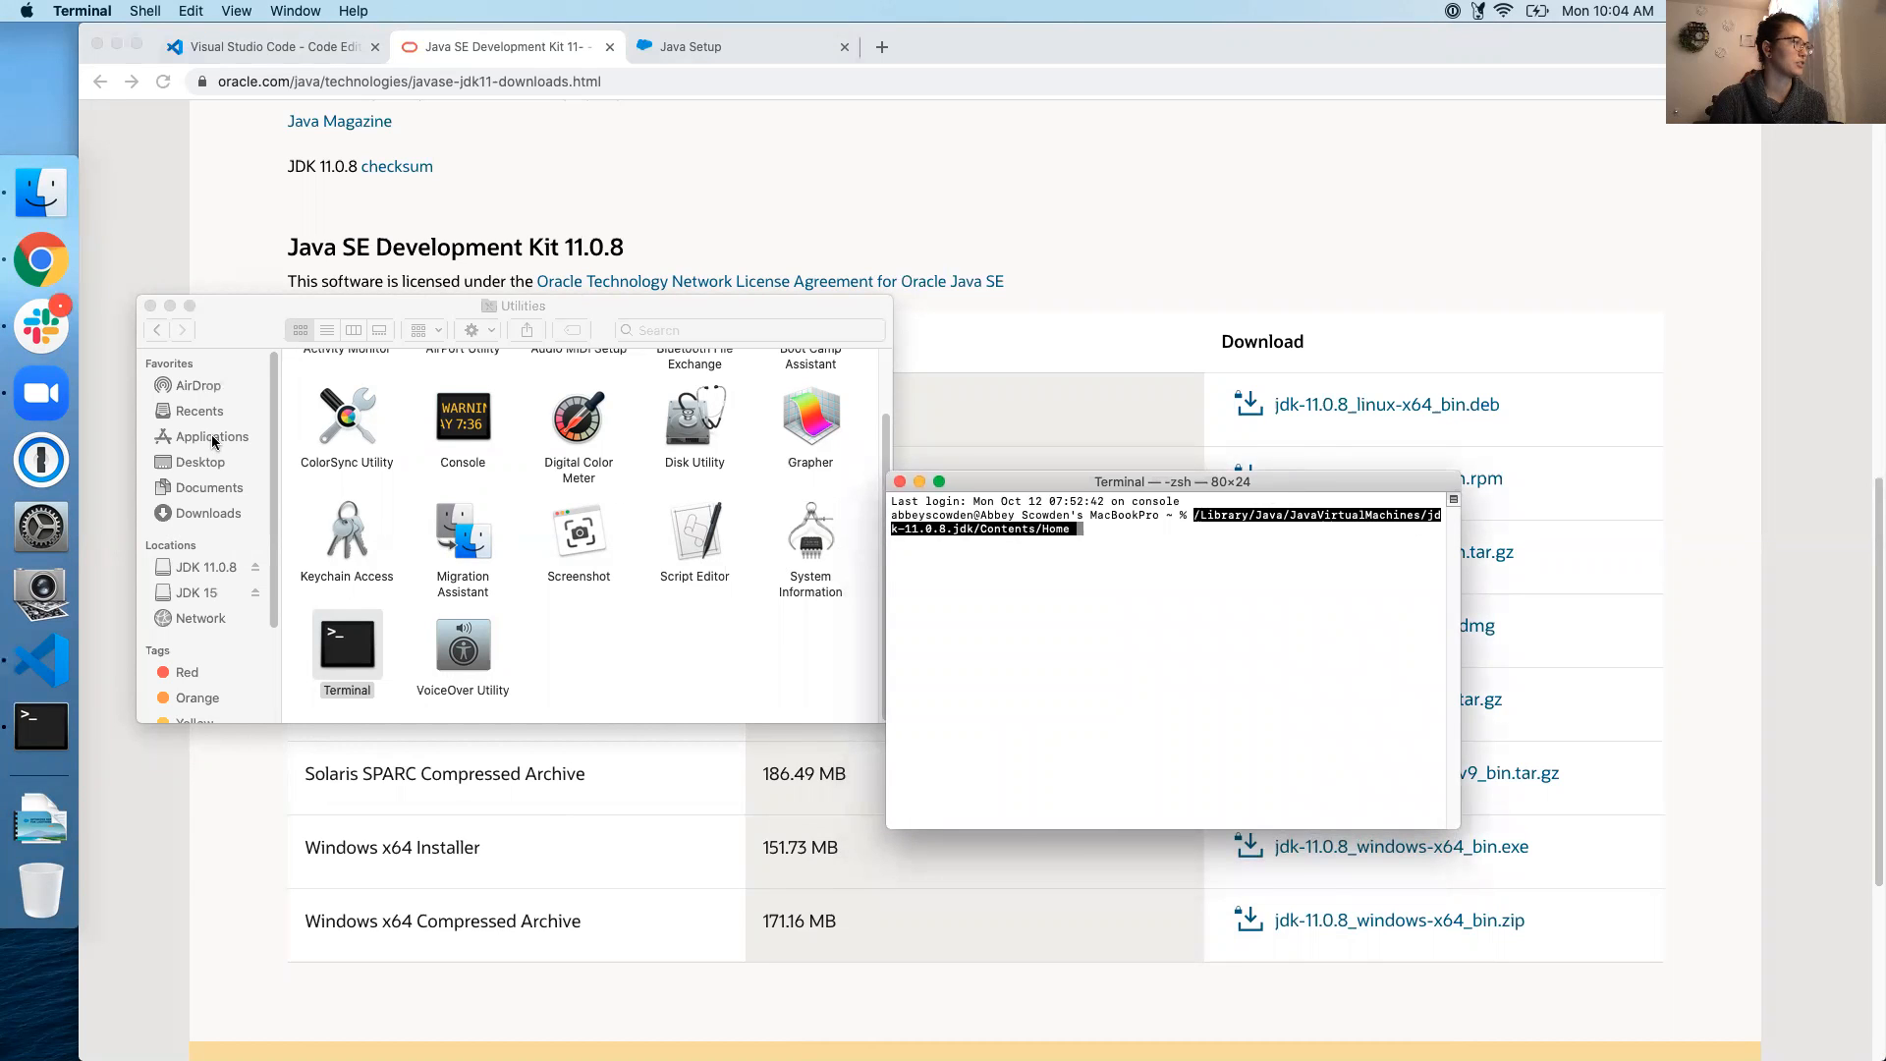
Search Finder for javavirtualmachines, then go back to VS Code
left_click(703, 328)
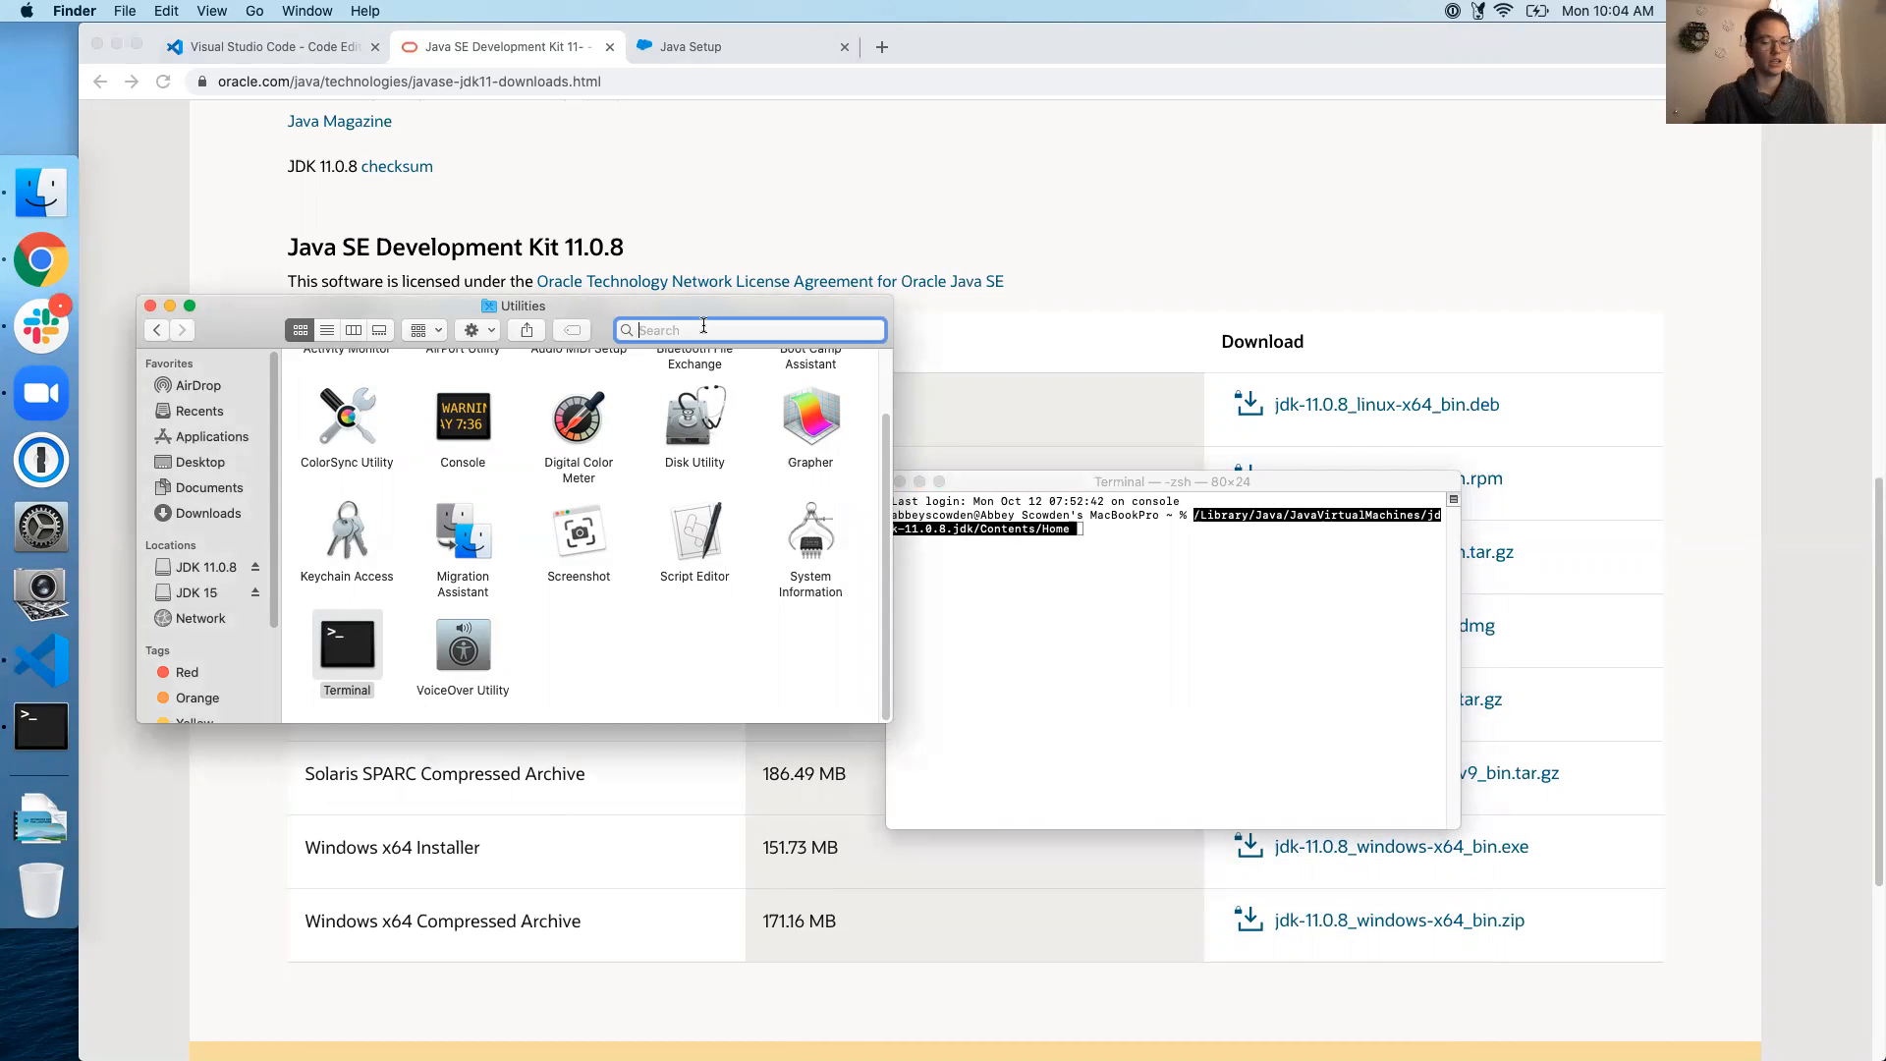
type("java")
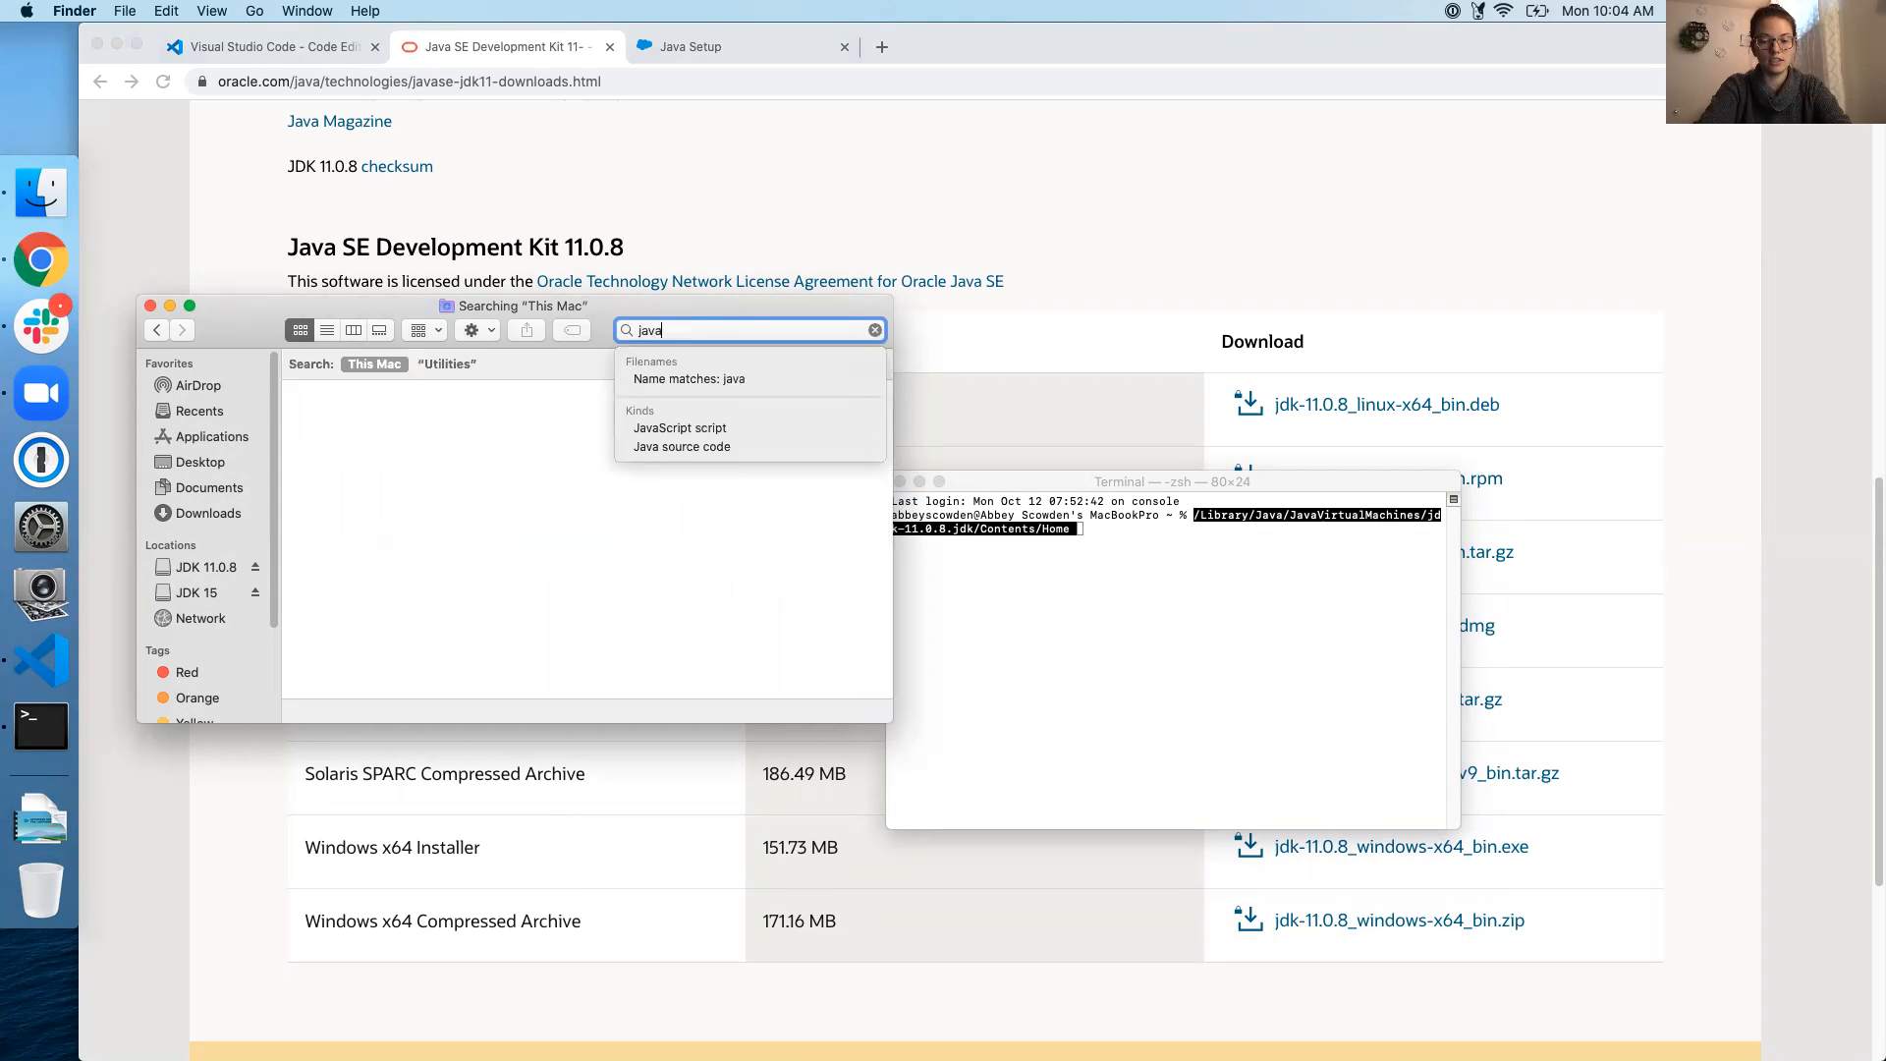
type("v")
type("irtual")
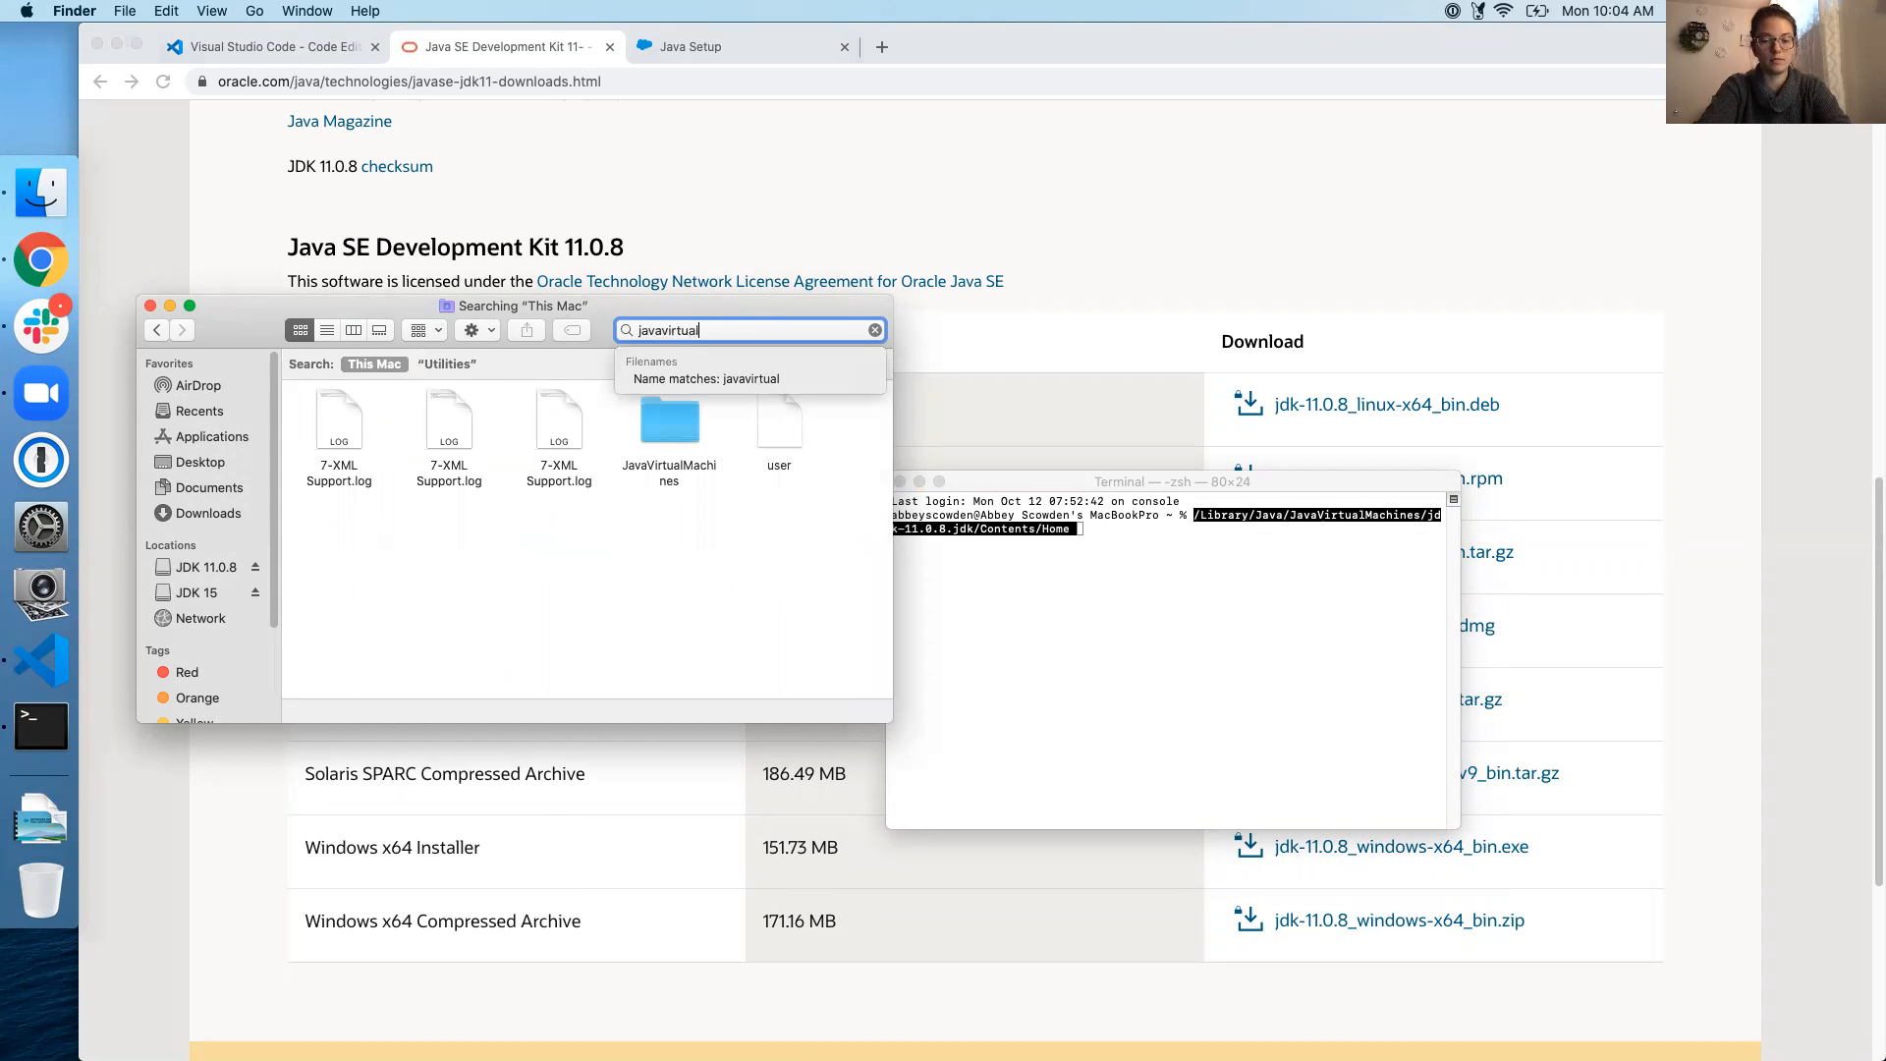
type("machines")
key("Return")
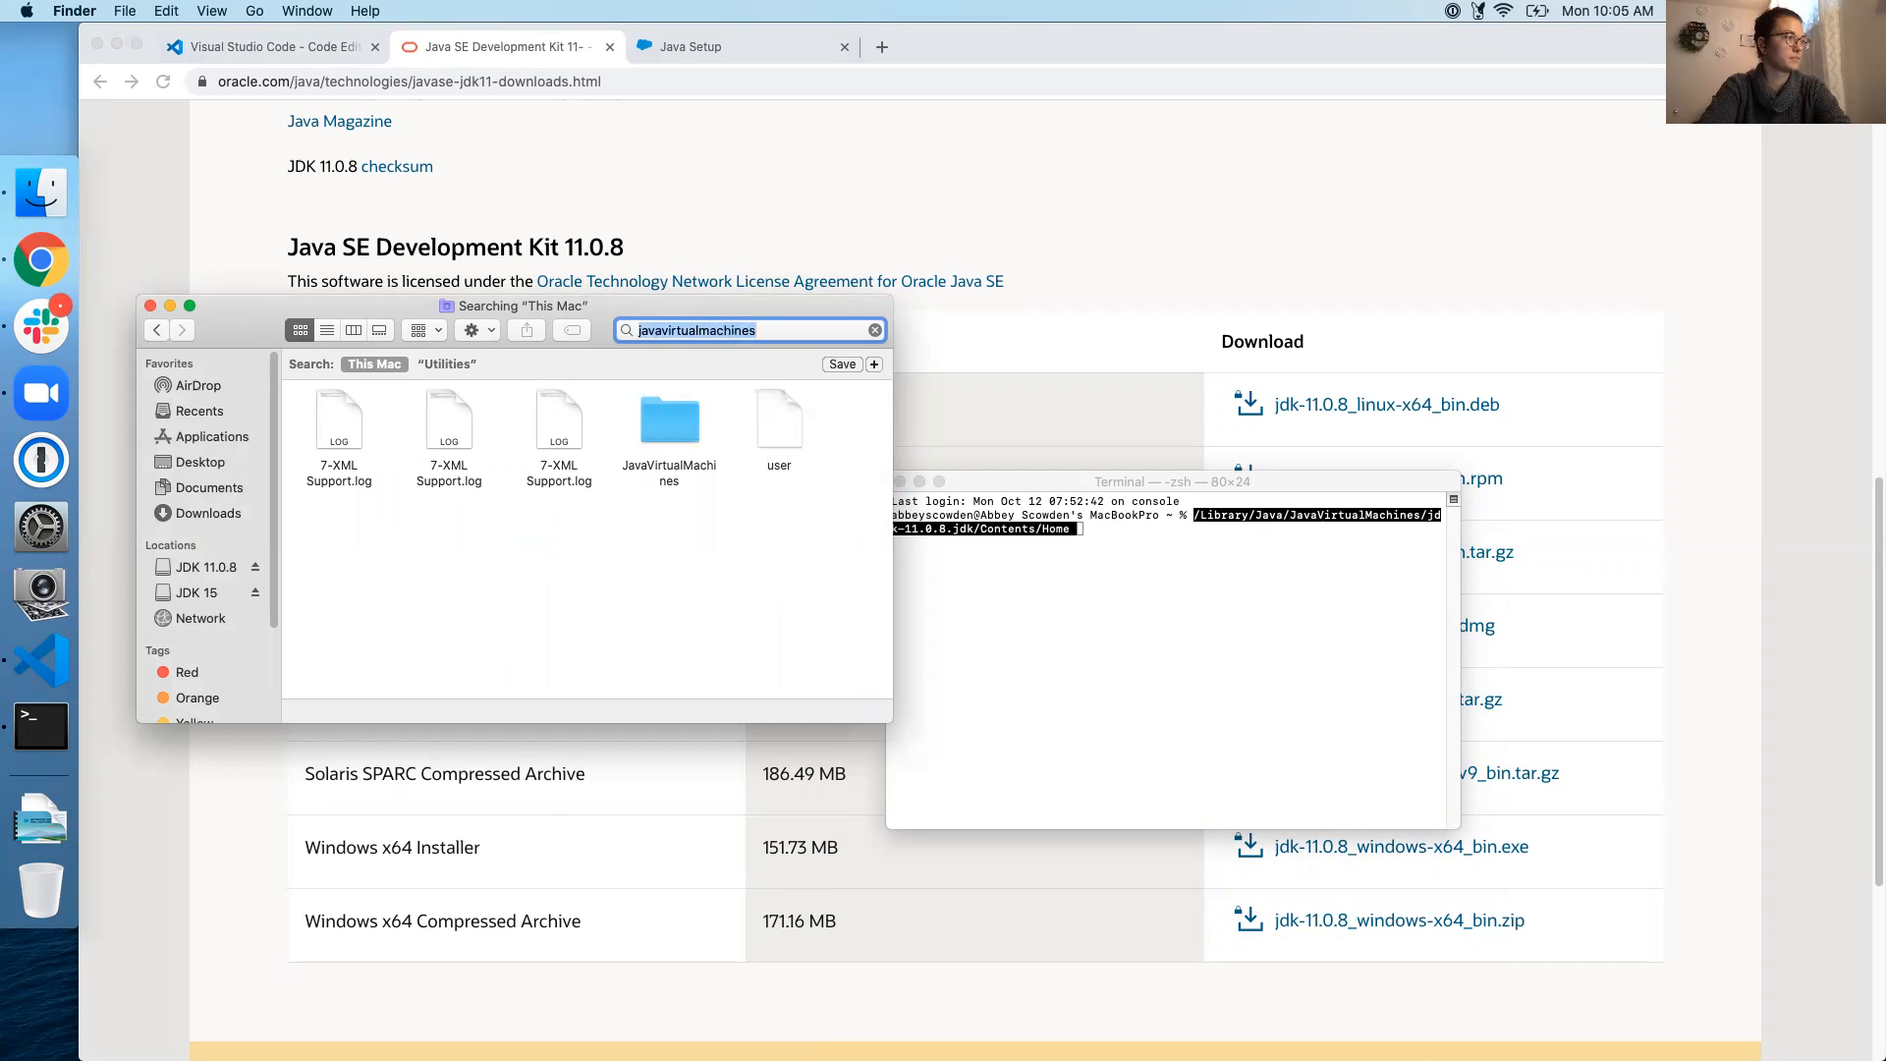
left_click(568, 595)
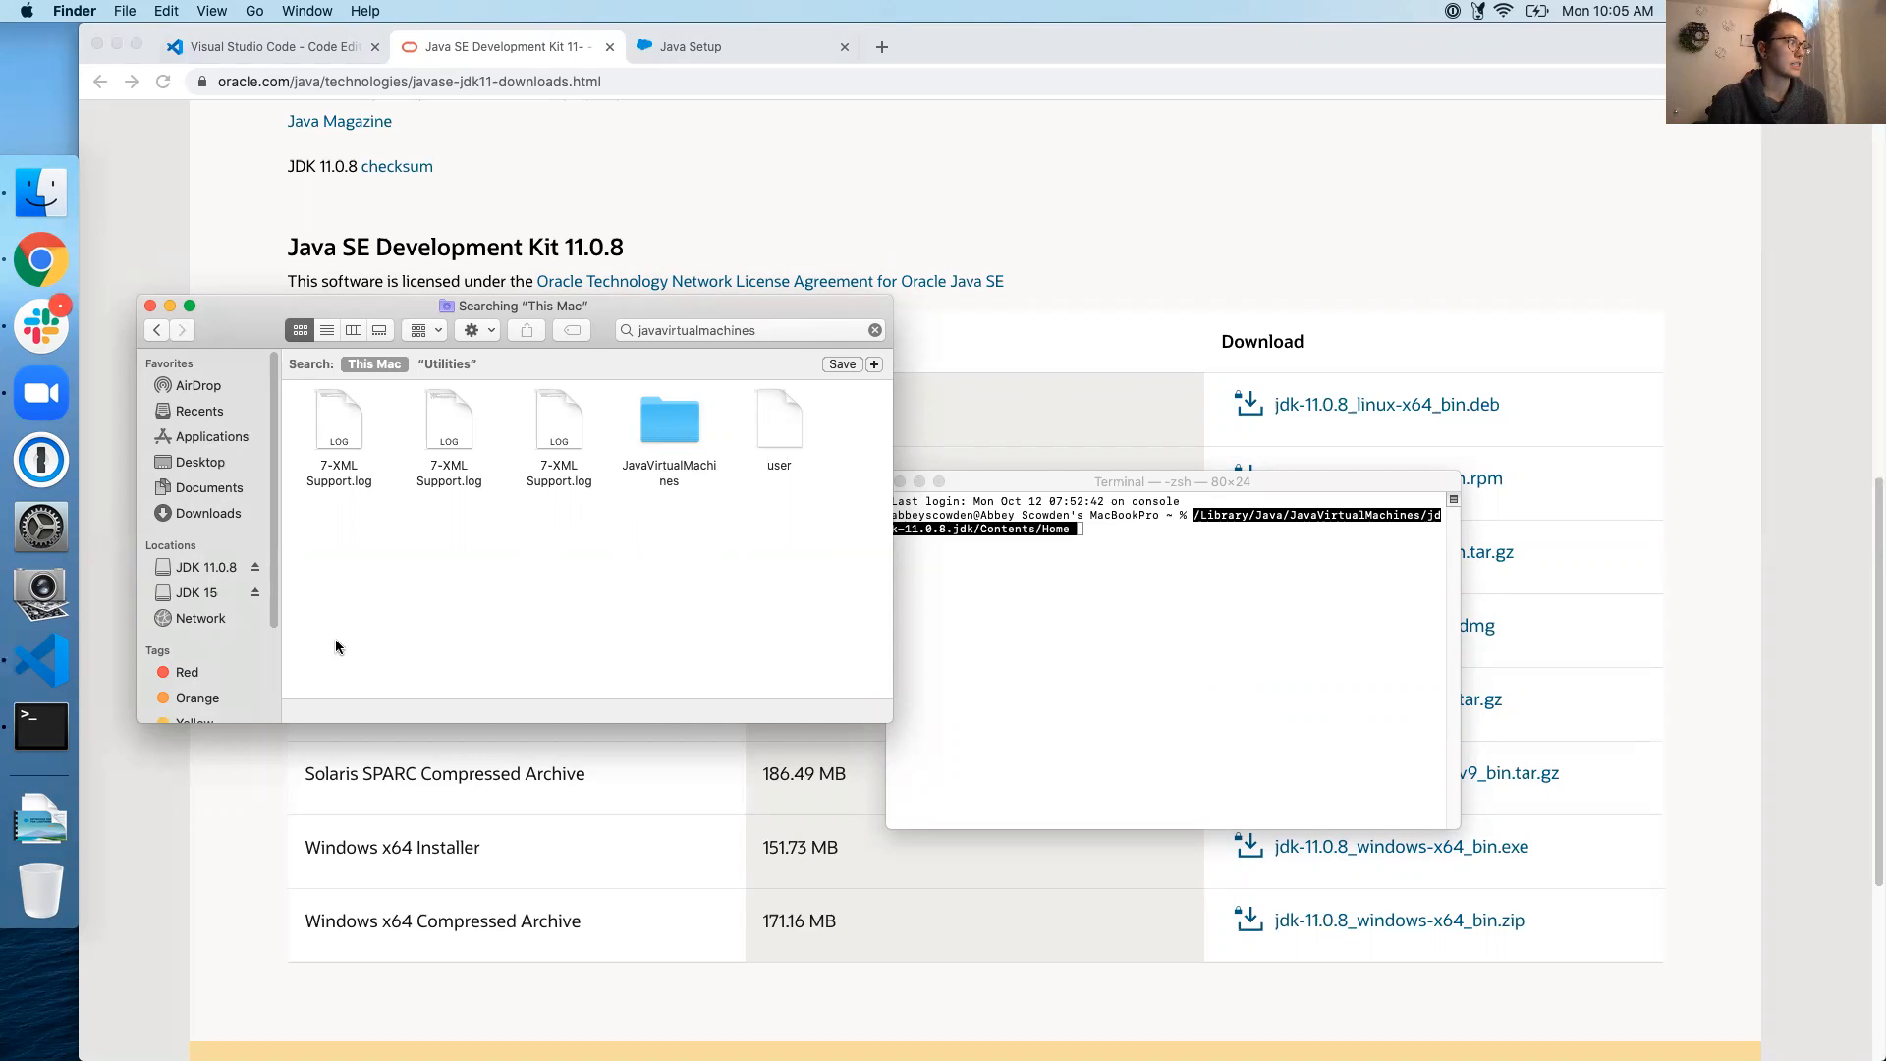
left_click(43, 669)
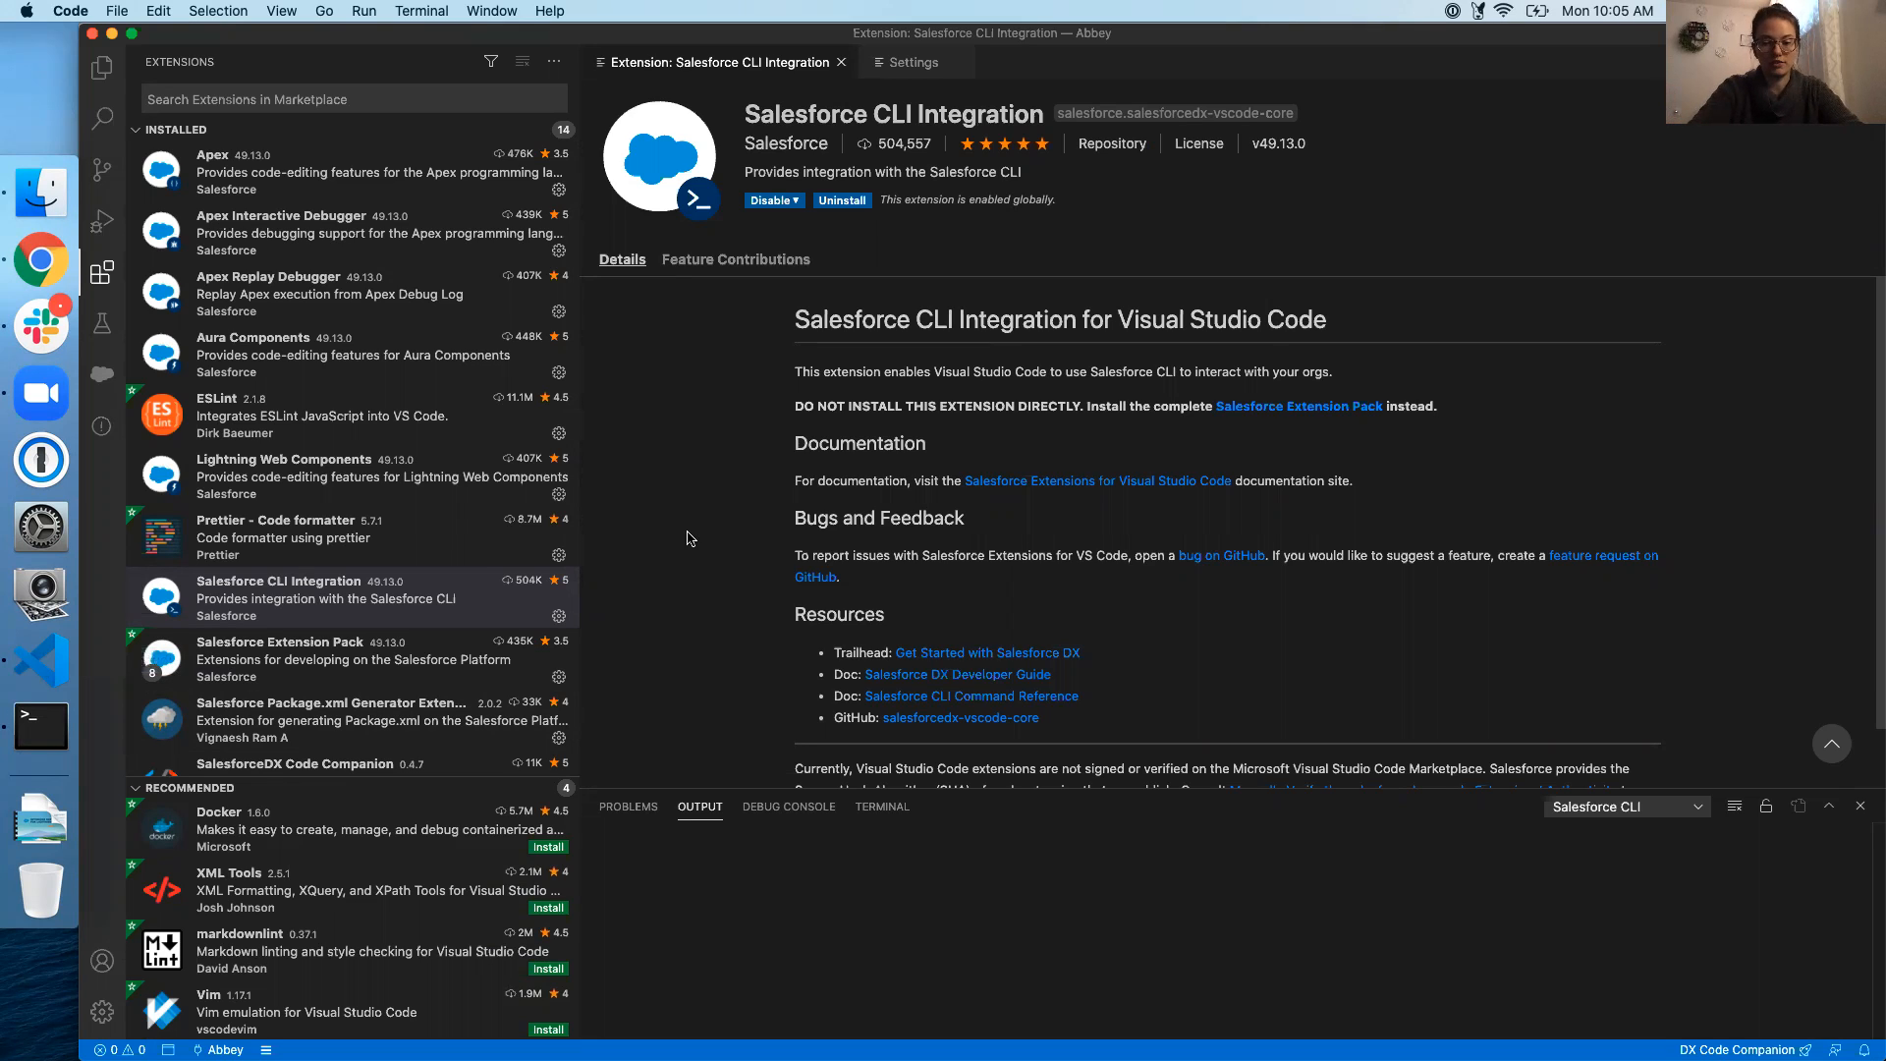
Open Preferences: Open Settings (UI) from the Command Palette, showing the apex Java Home setting
key("super+shift+p")
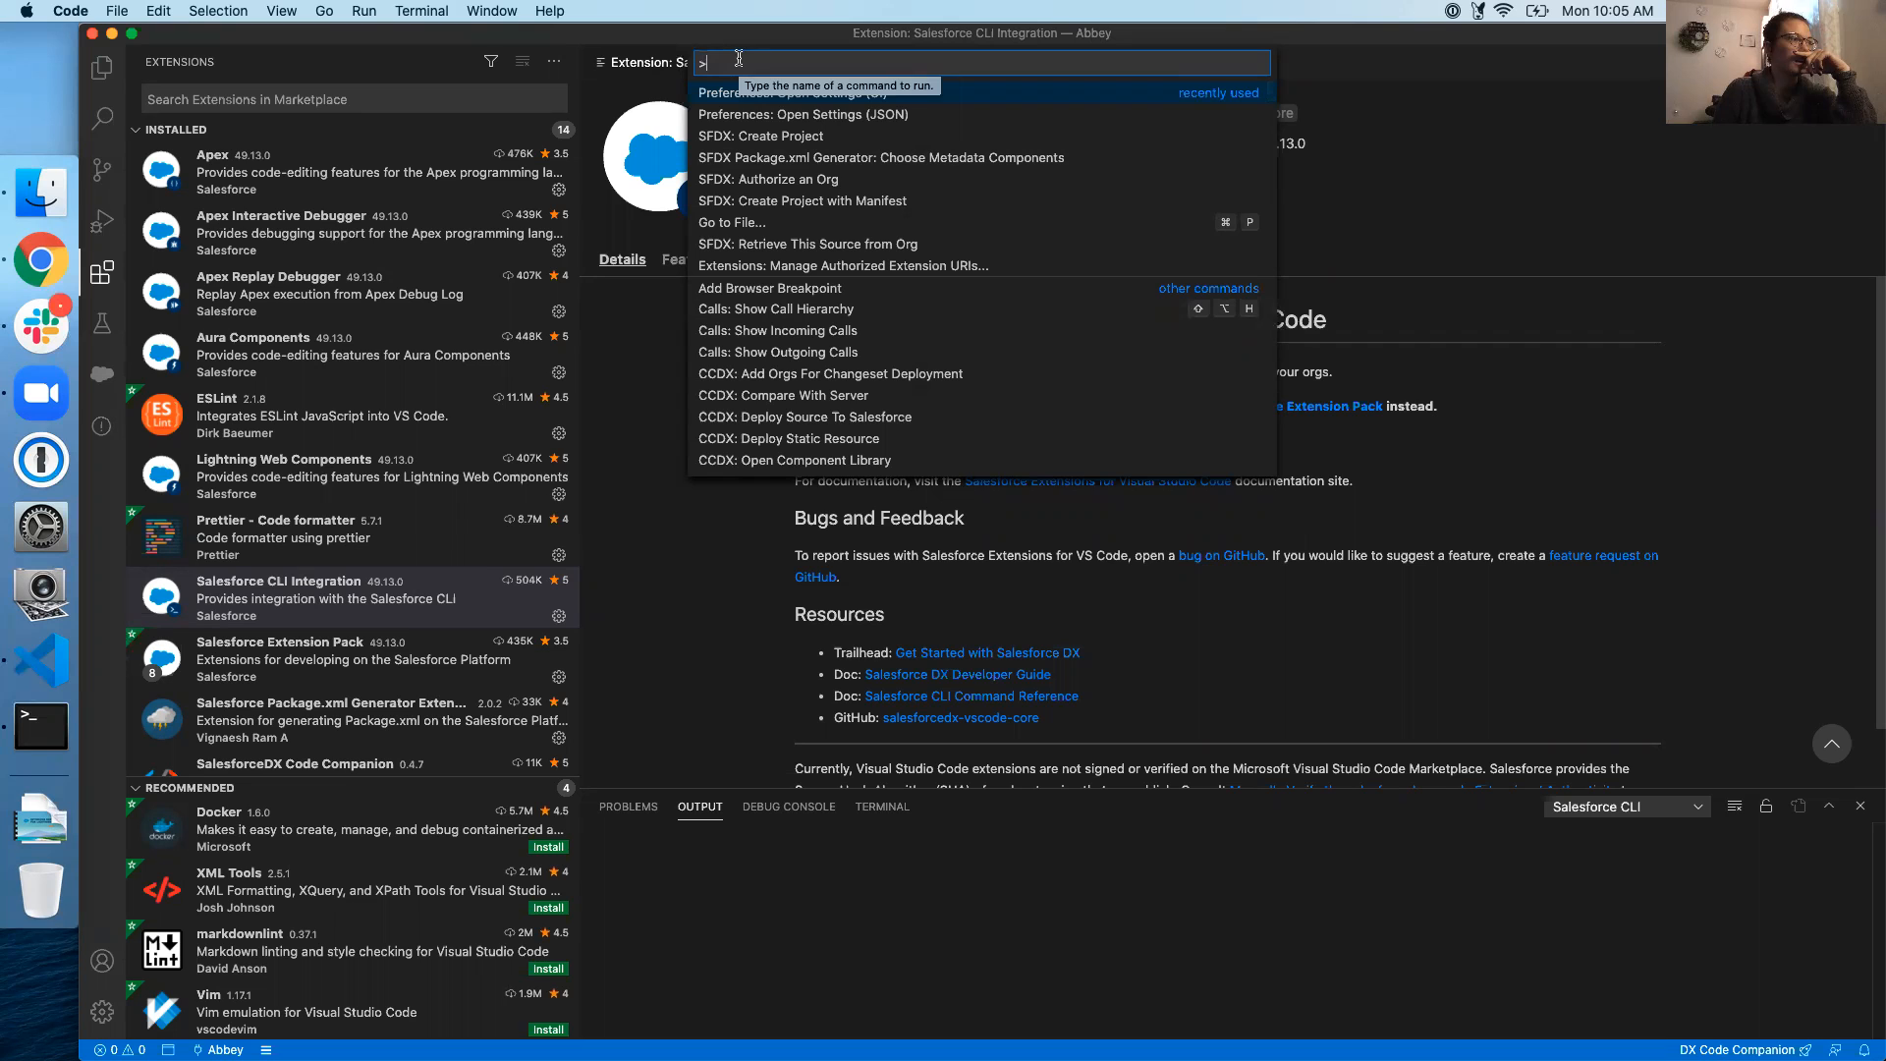
type("pr")
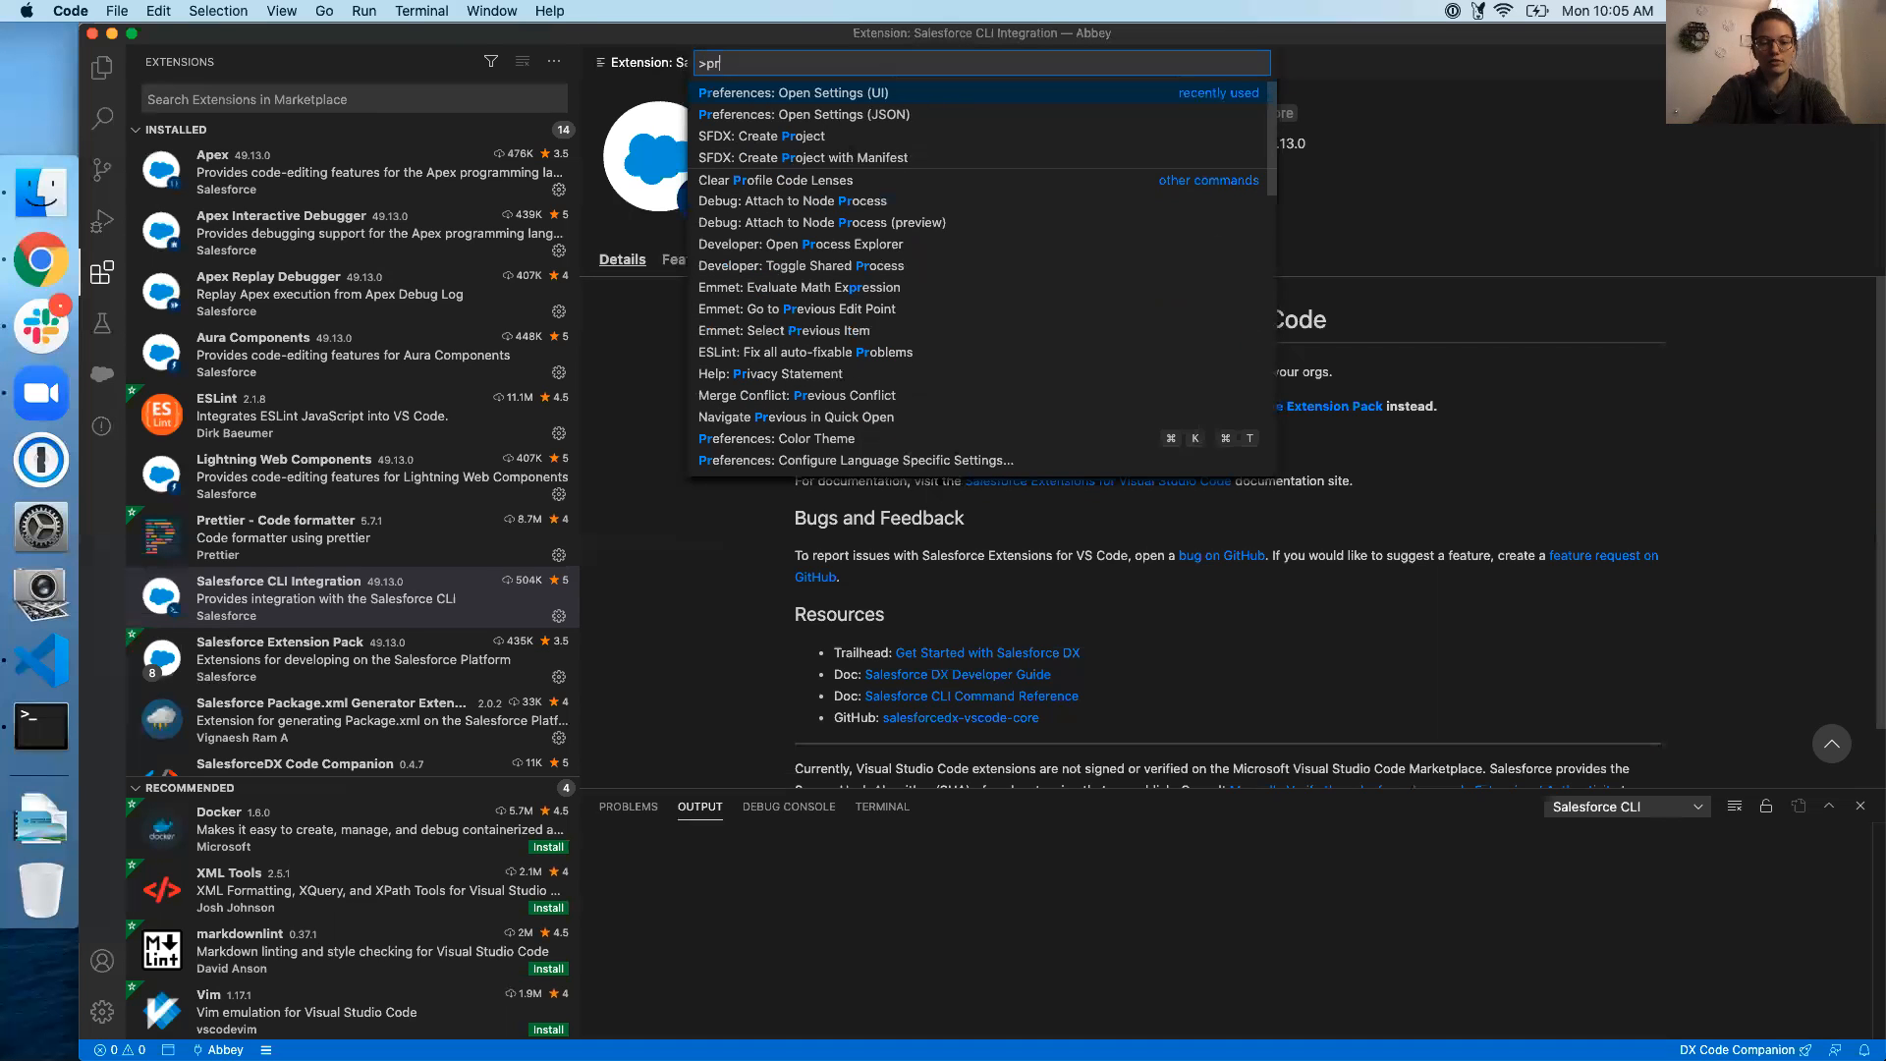
type("eferenc")
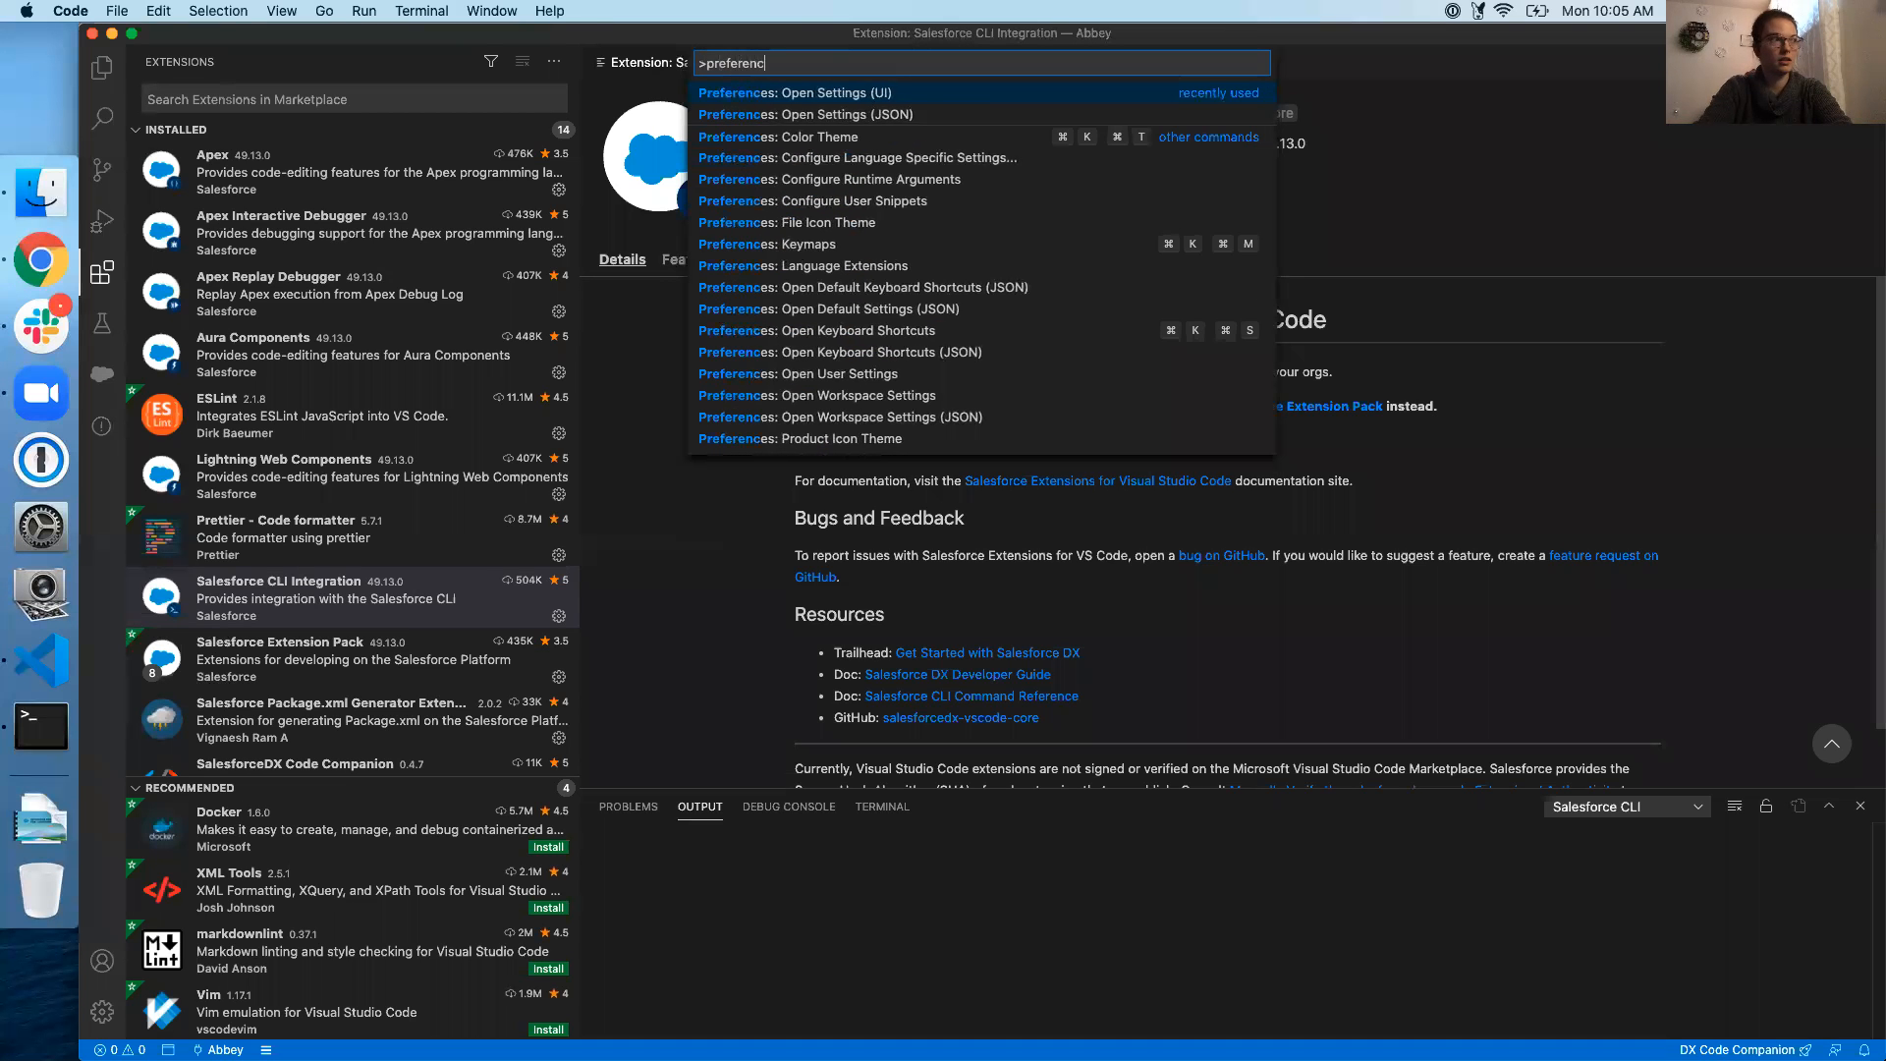
type("es")
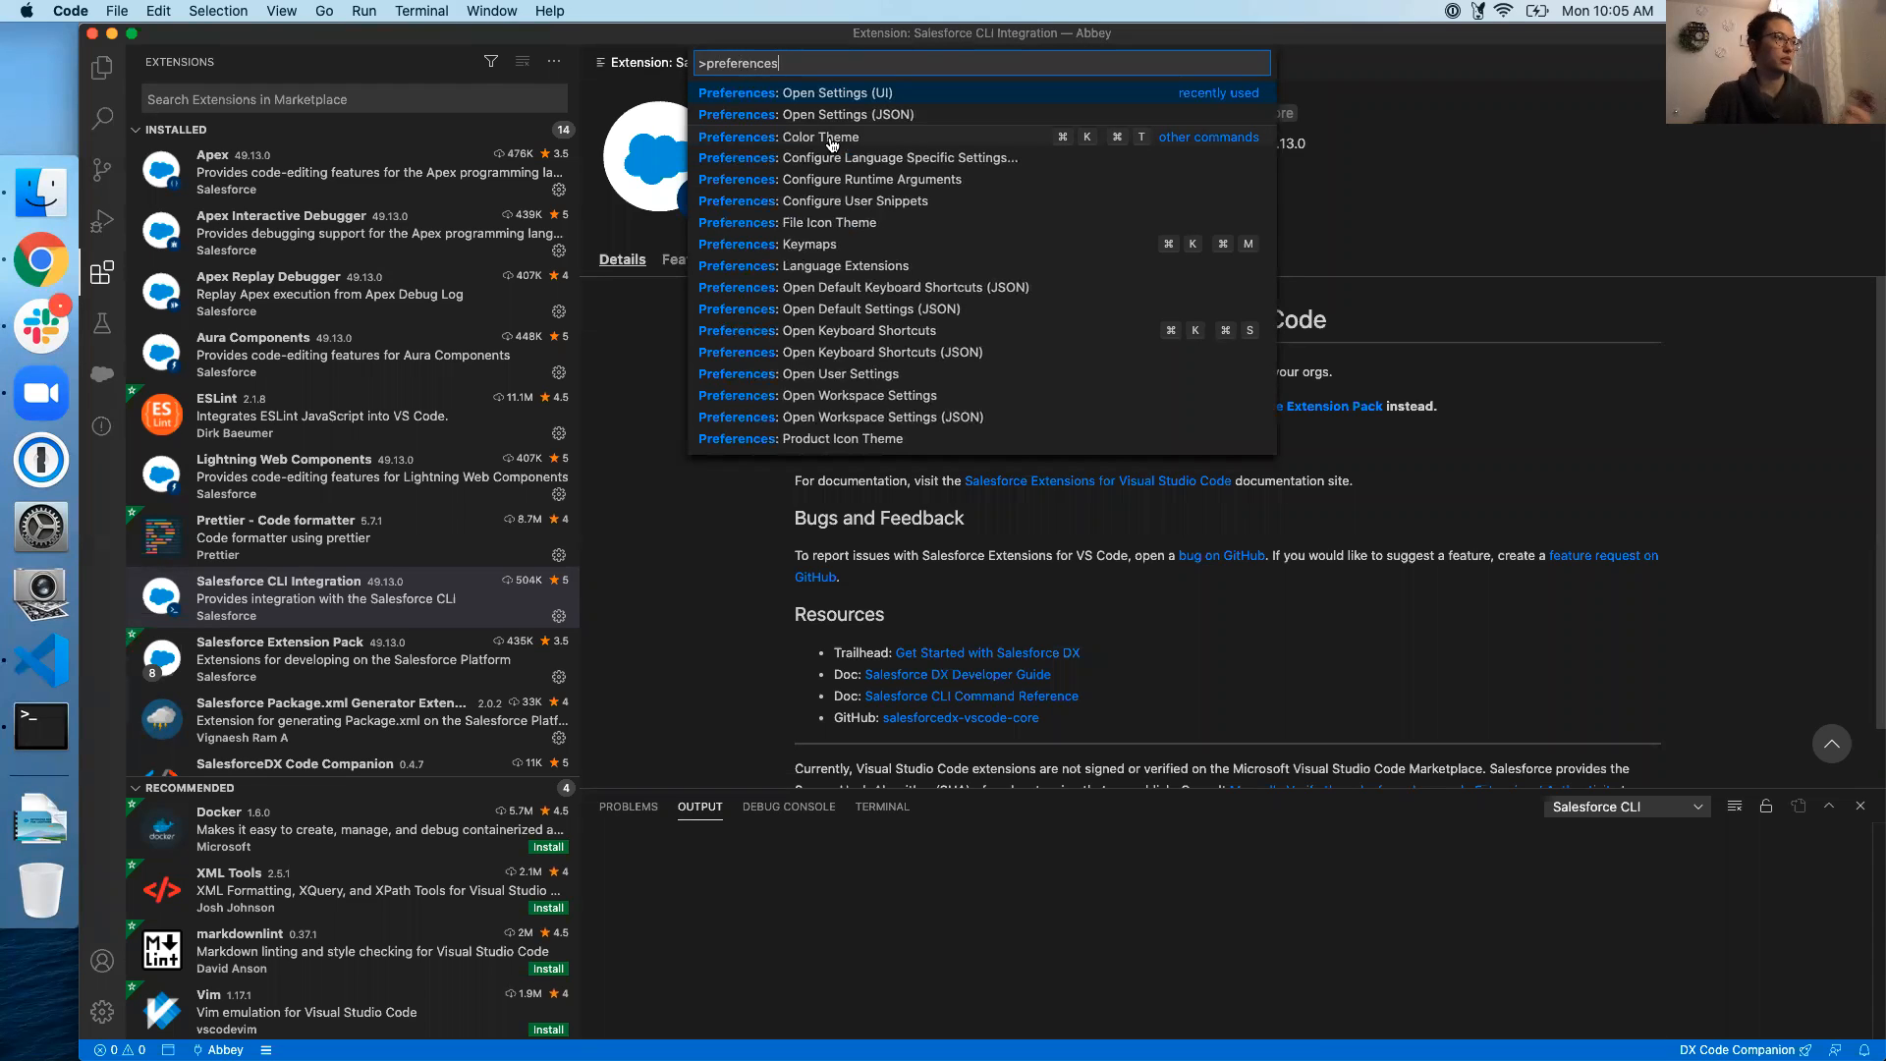
left_click(835, 95)
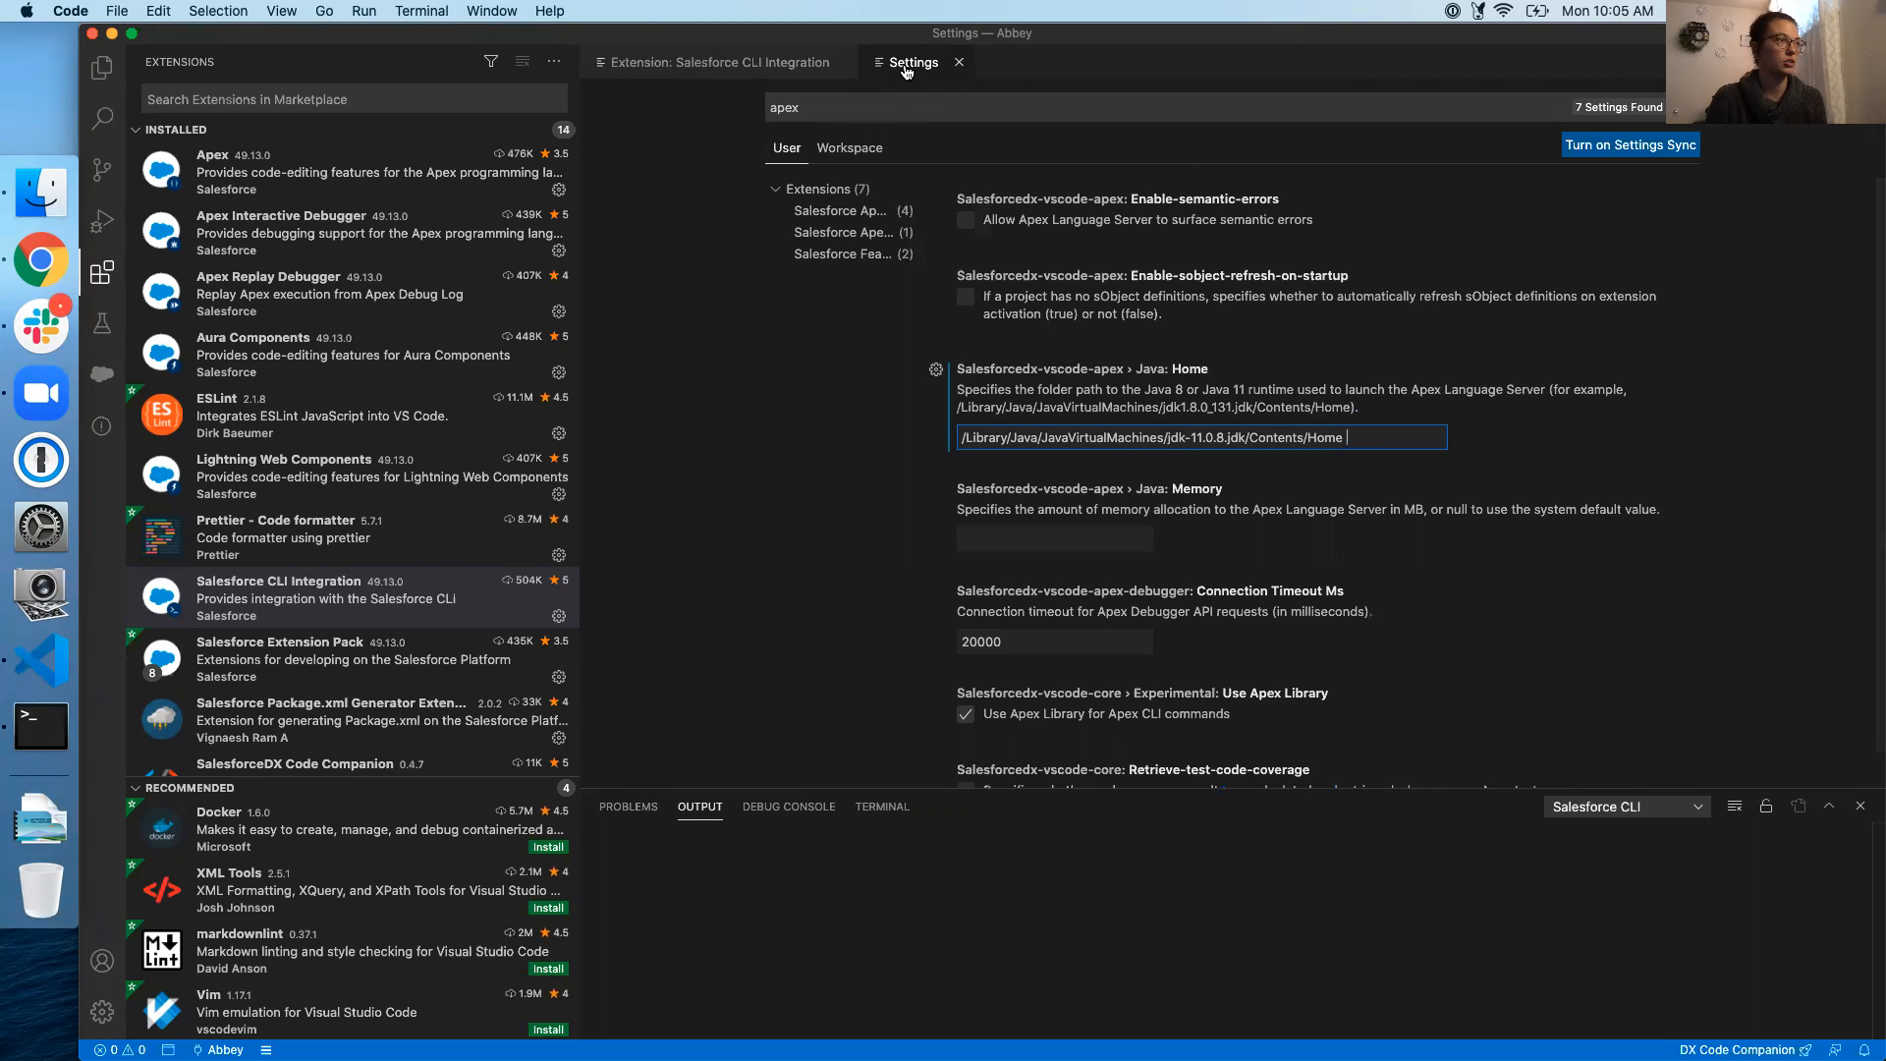
Select and copy the full jdk-11.0.8 Contents/Home Java Home path, then bring up Terminal
left_click(854, 108)
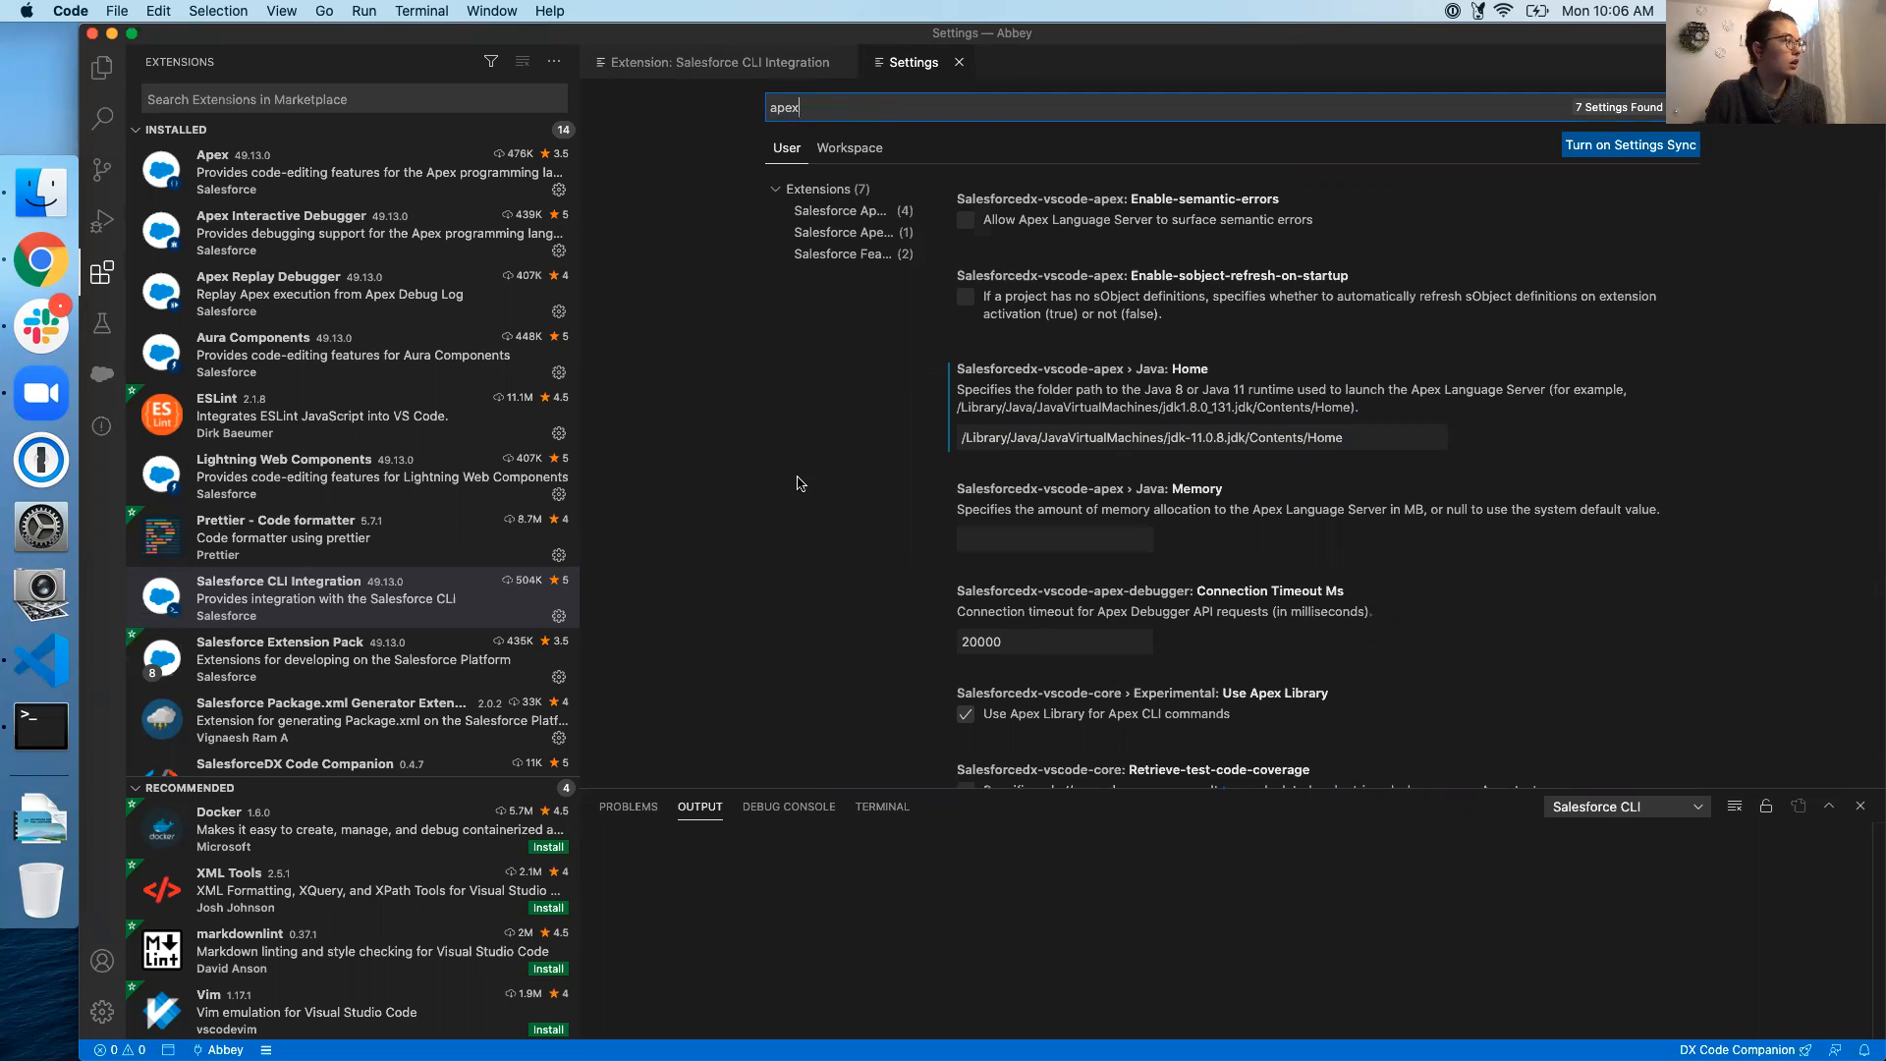
left_click(1383, 437)
left_click_drag(966, 444, 1341, 465)
left_click(1368, 438)
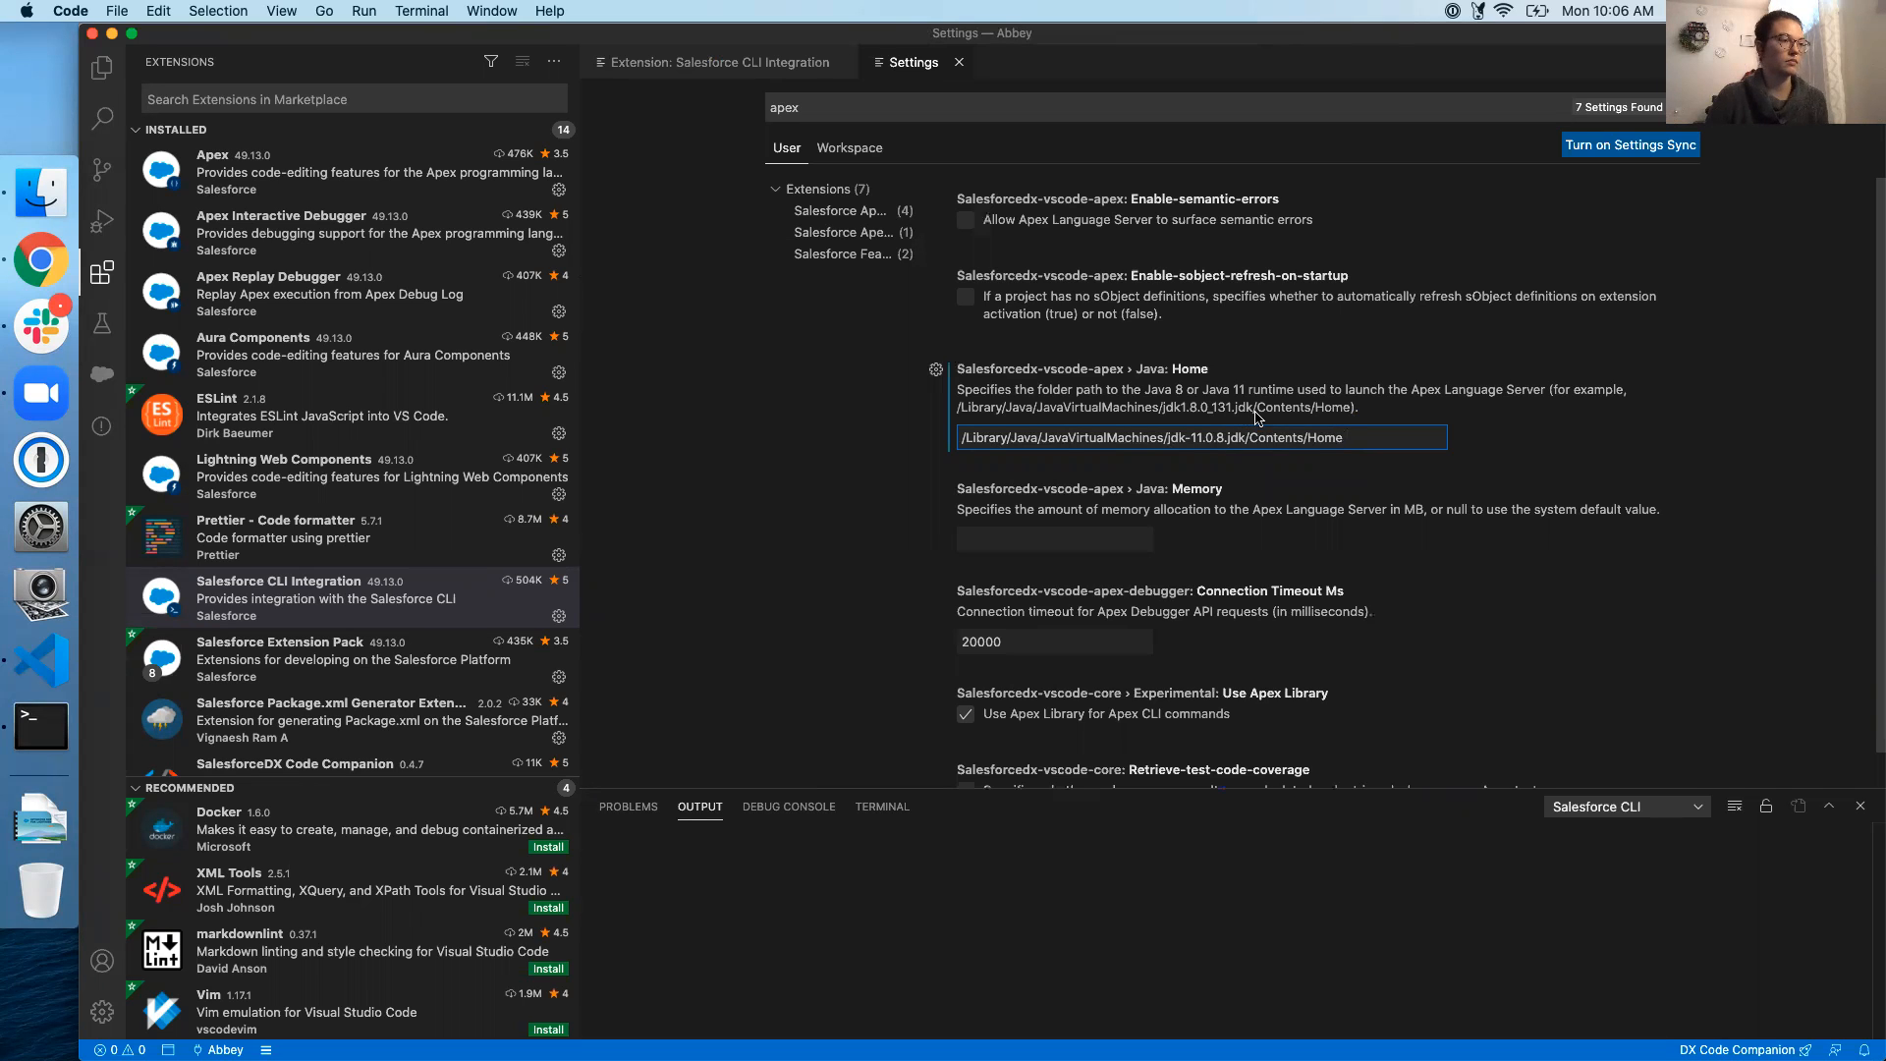
left_click_drag(1390, 439, 958, 440)
key("super+c")
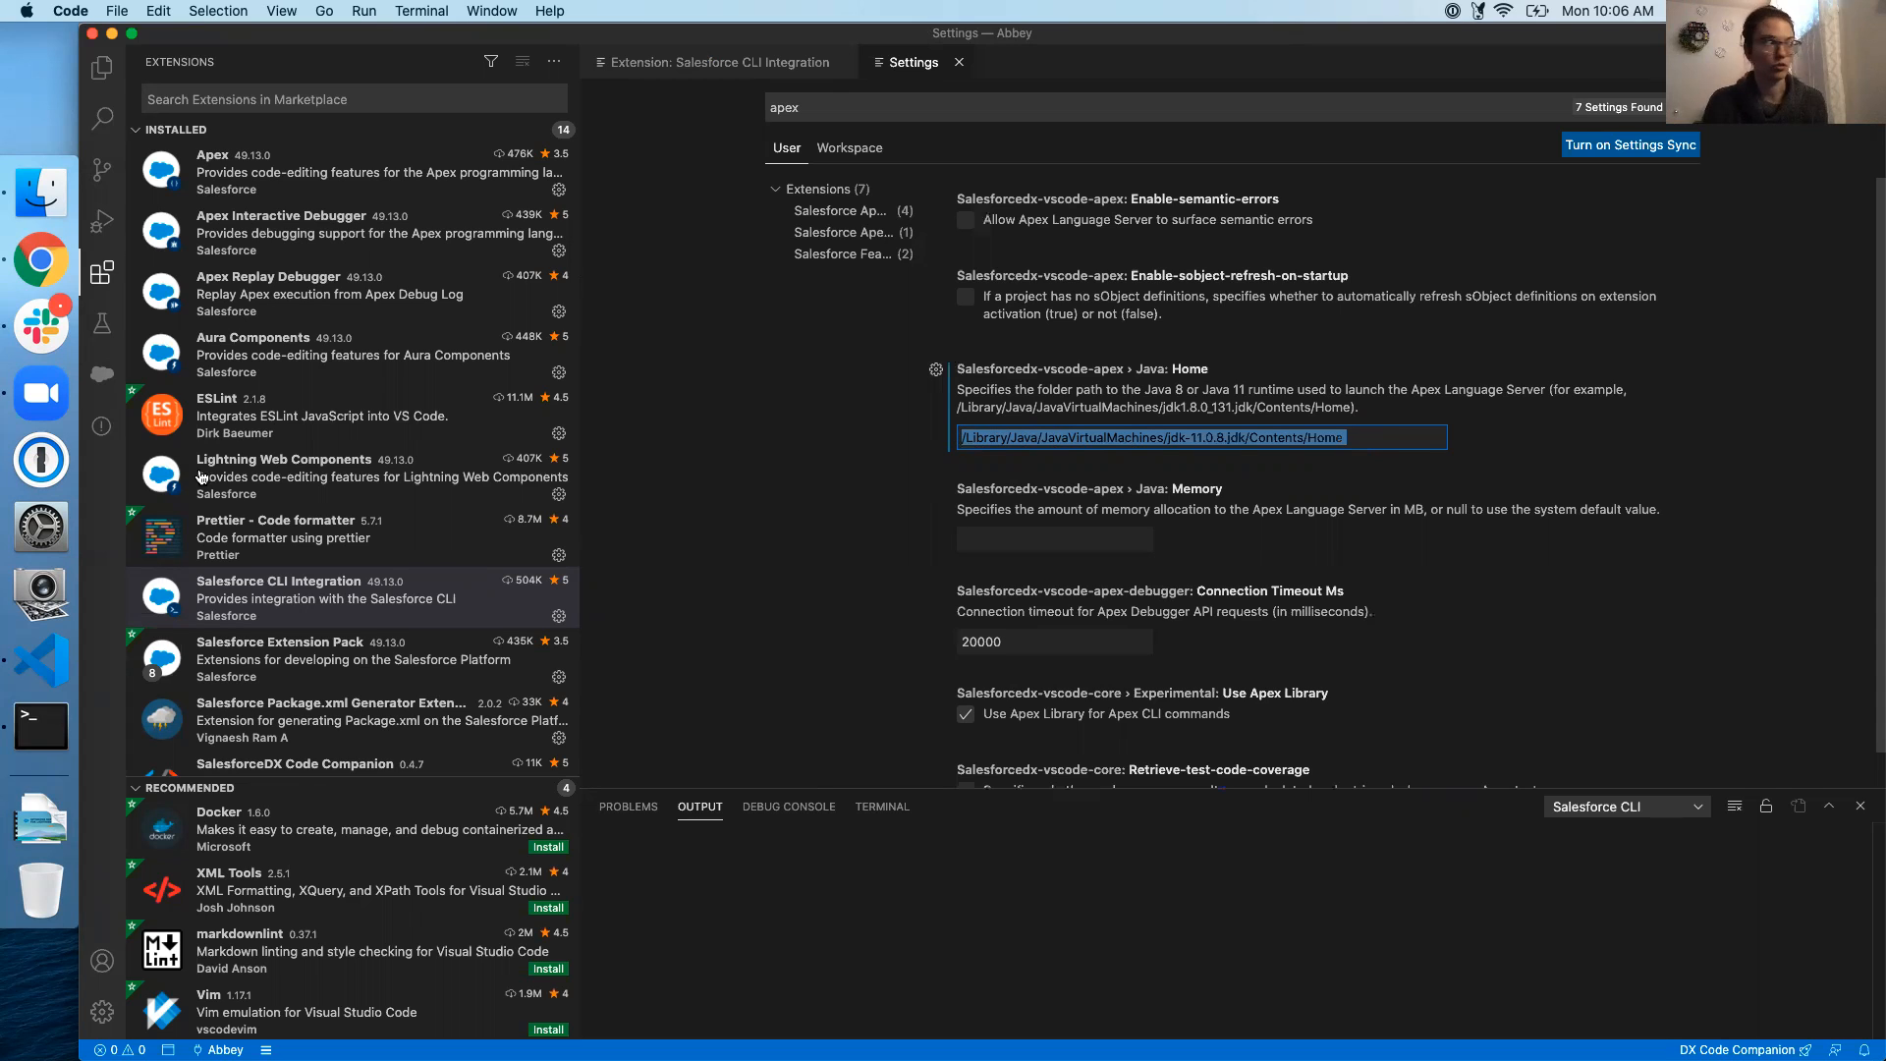
left_click(41, 726)
Paste the Java Home path in Terminal and drag jdk-11.0.8.jdk/Contents/Home from Finder beside it to compare
key("super+v")
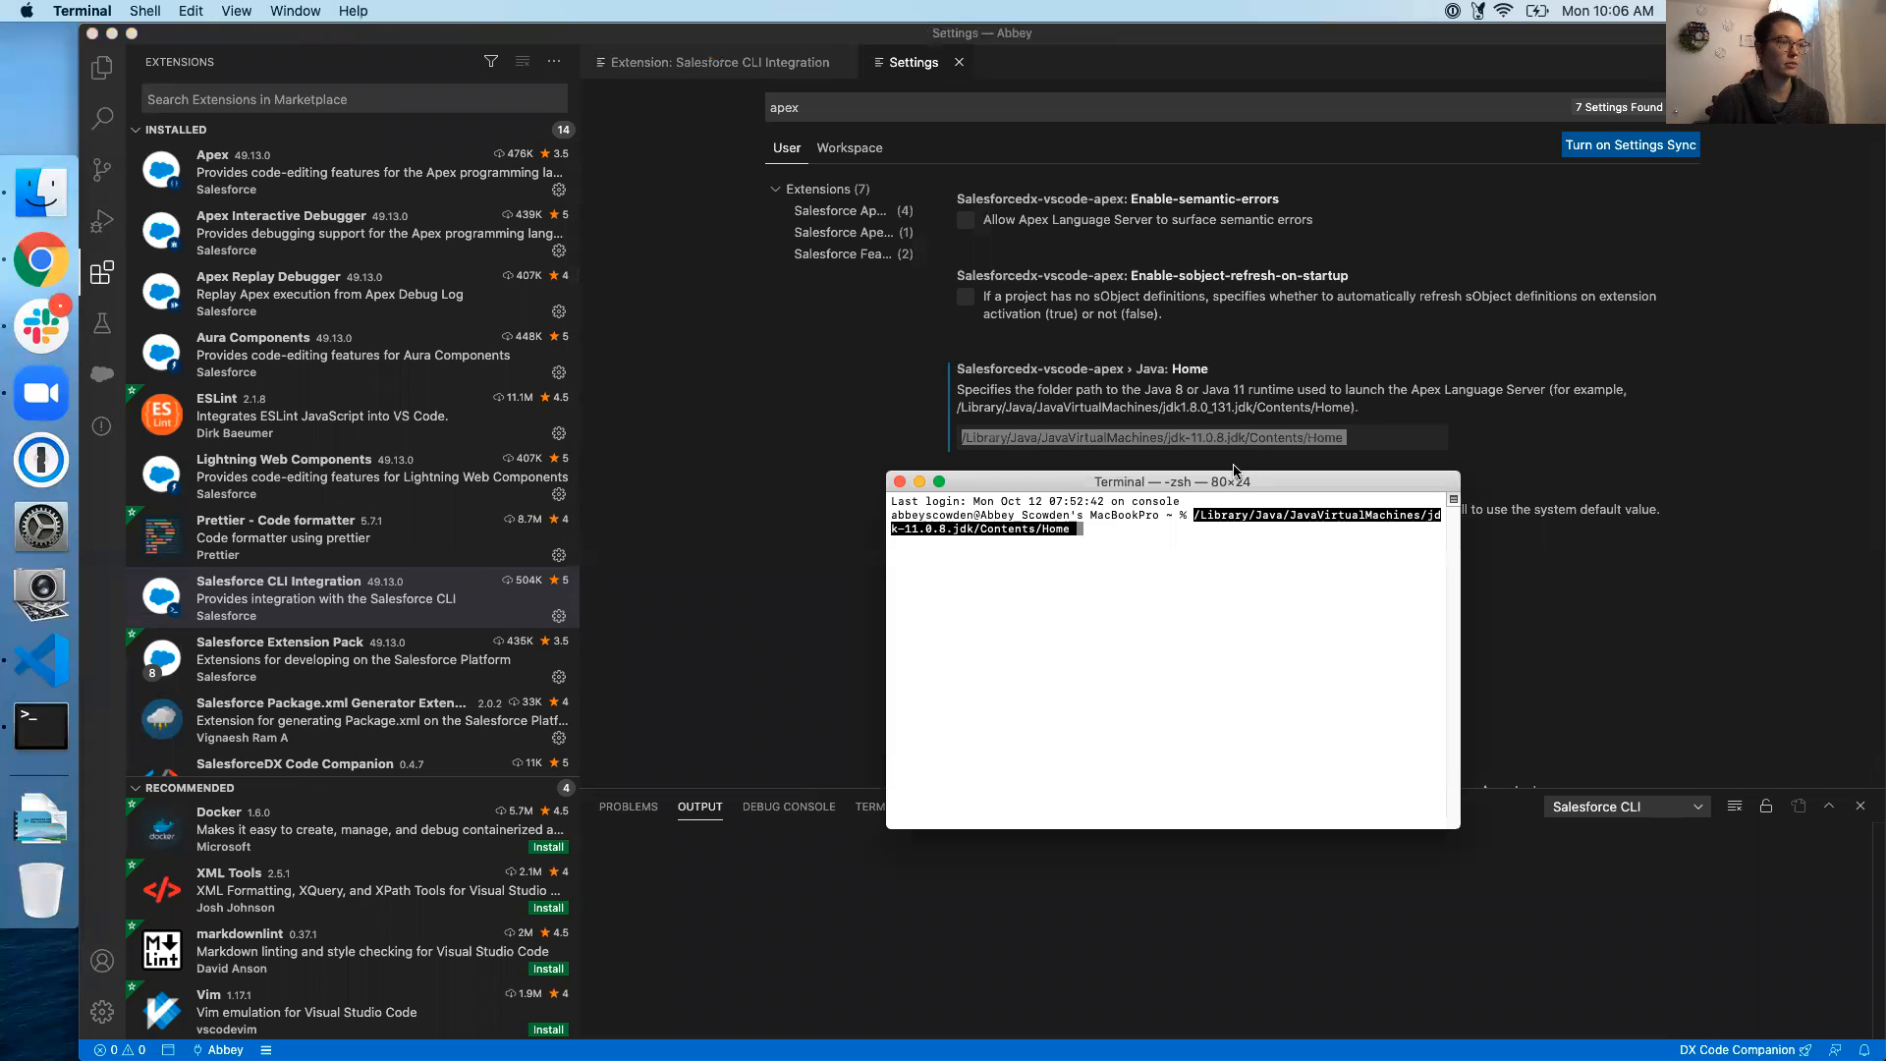
left_click_drag(1343, 546, 1493, 595)
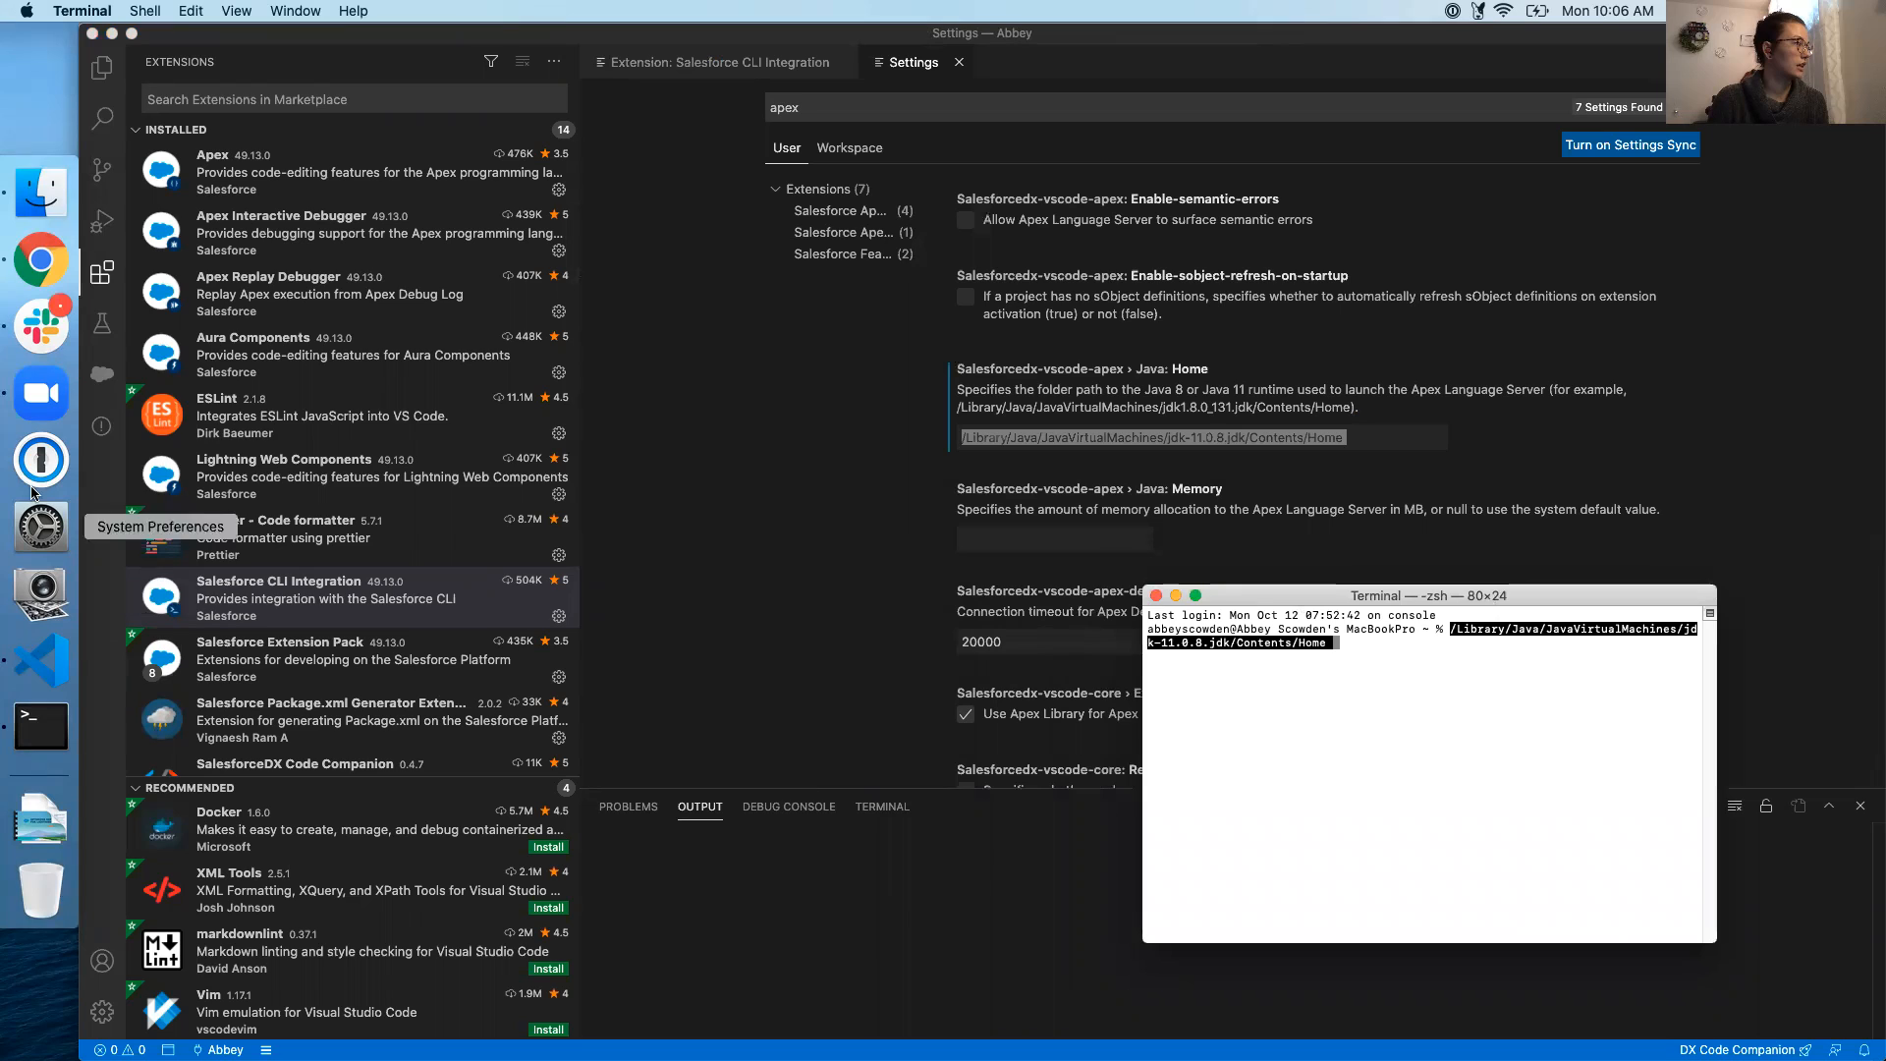
left_click(39, 187)
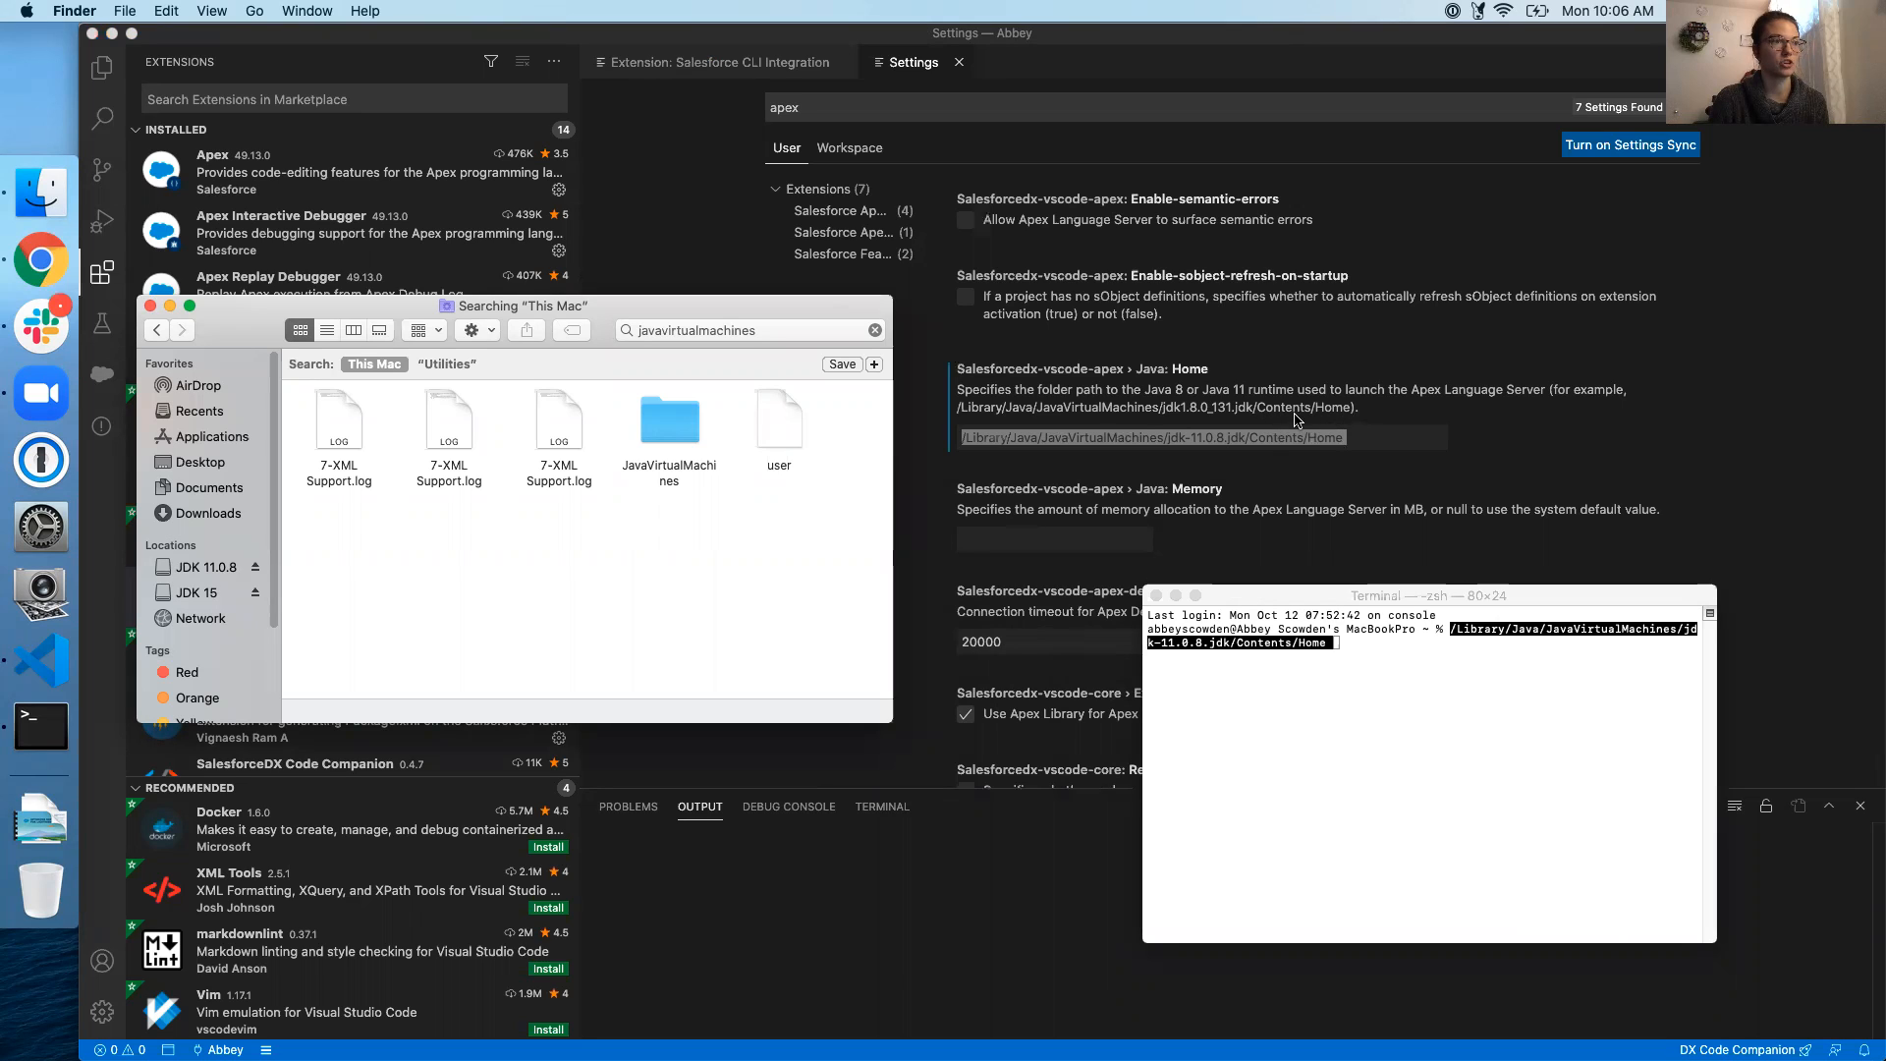
double_click(676, 440)
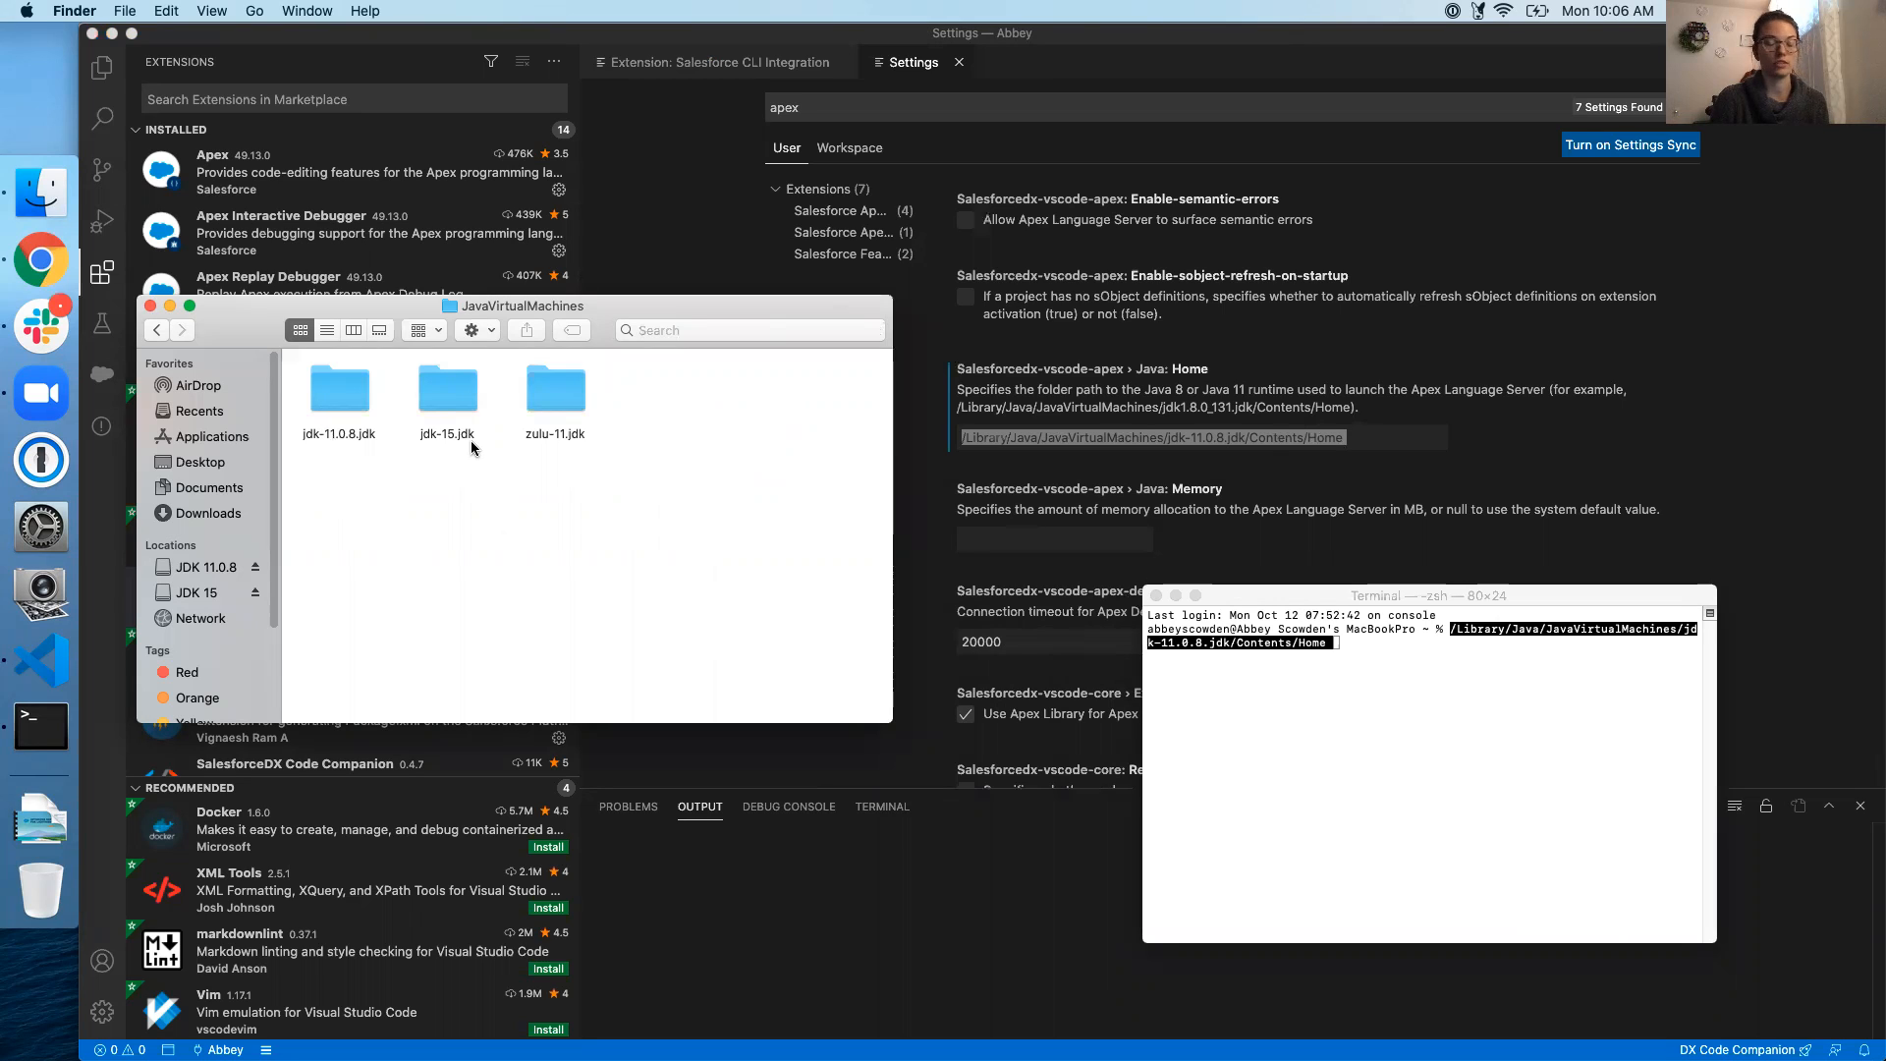
double_click(333, 394)
double_click(340, 398)
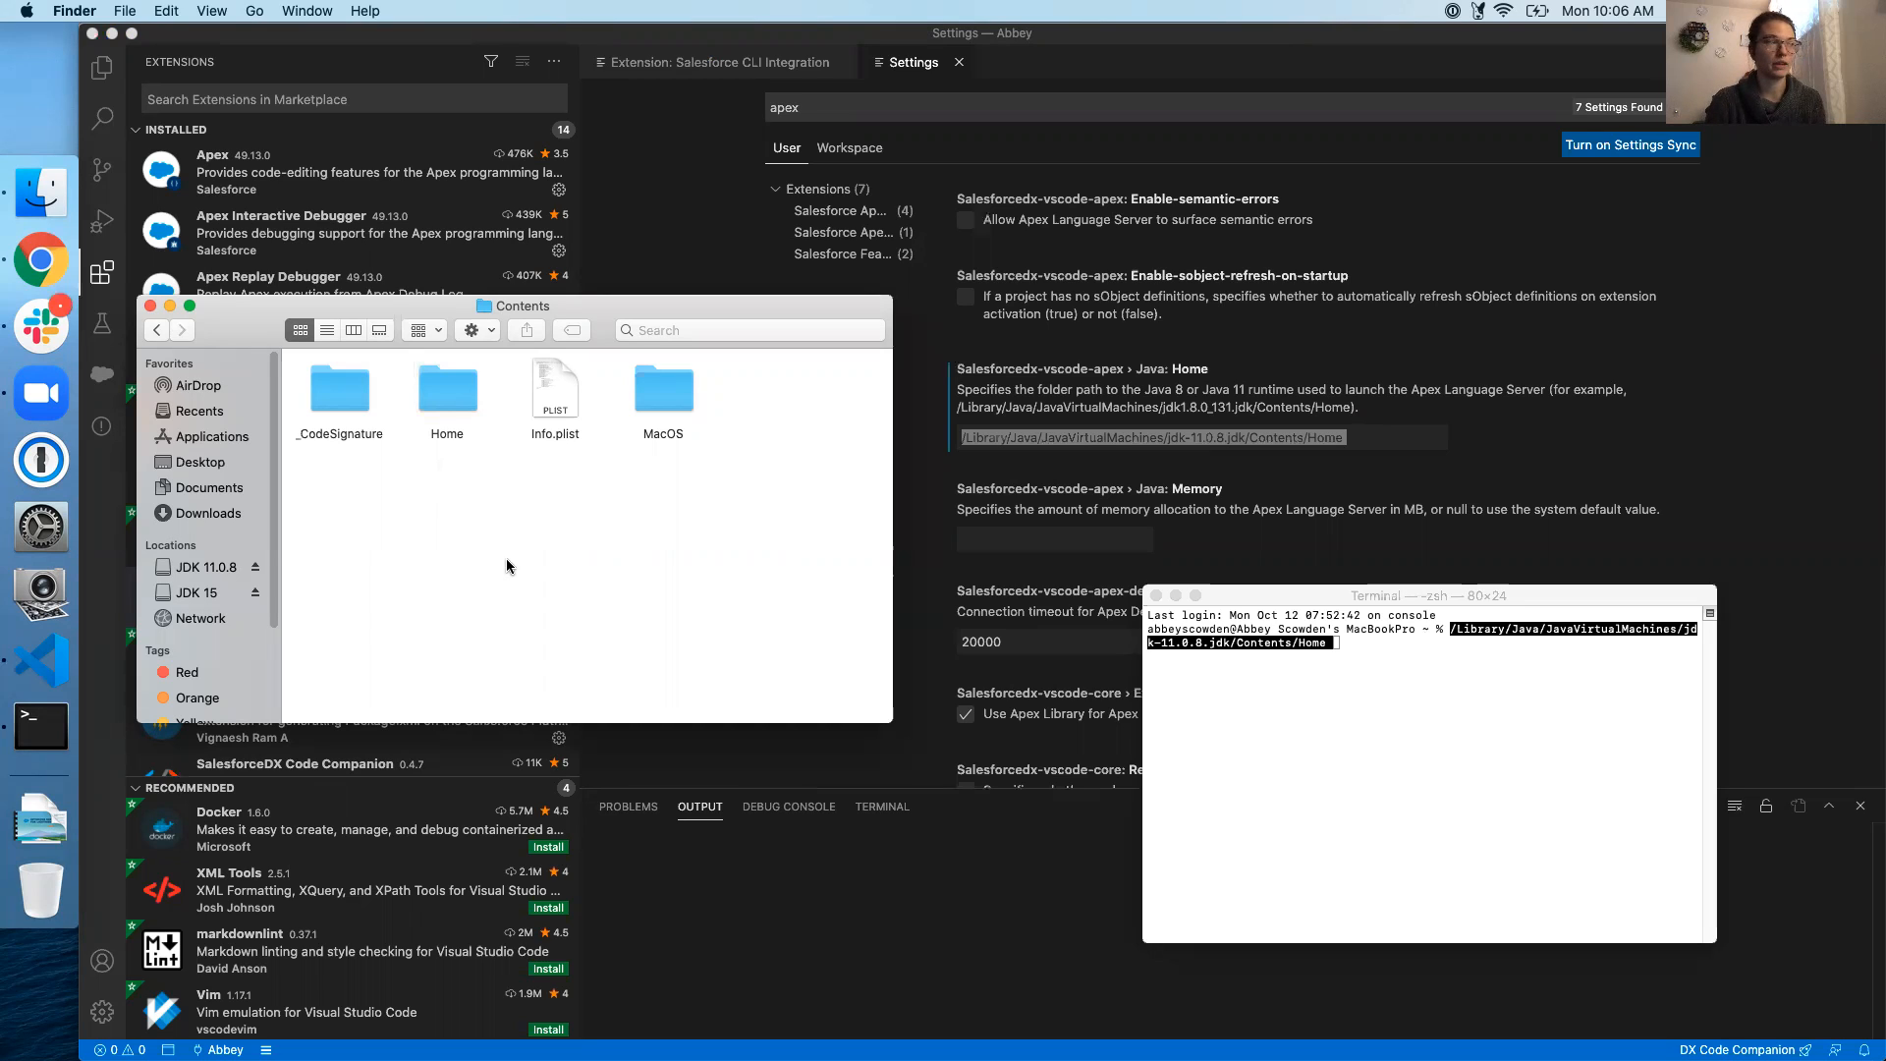
left_click_drag(450, 396, 1375, 766)
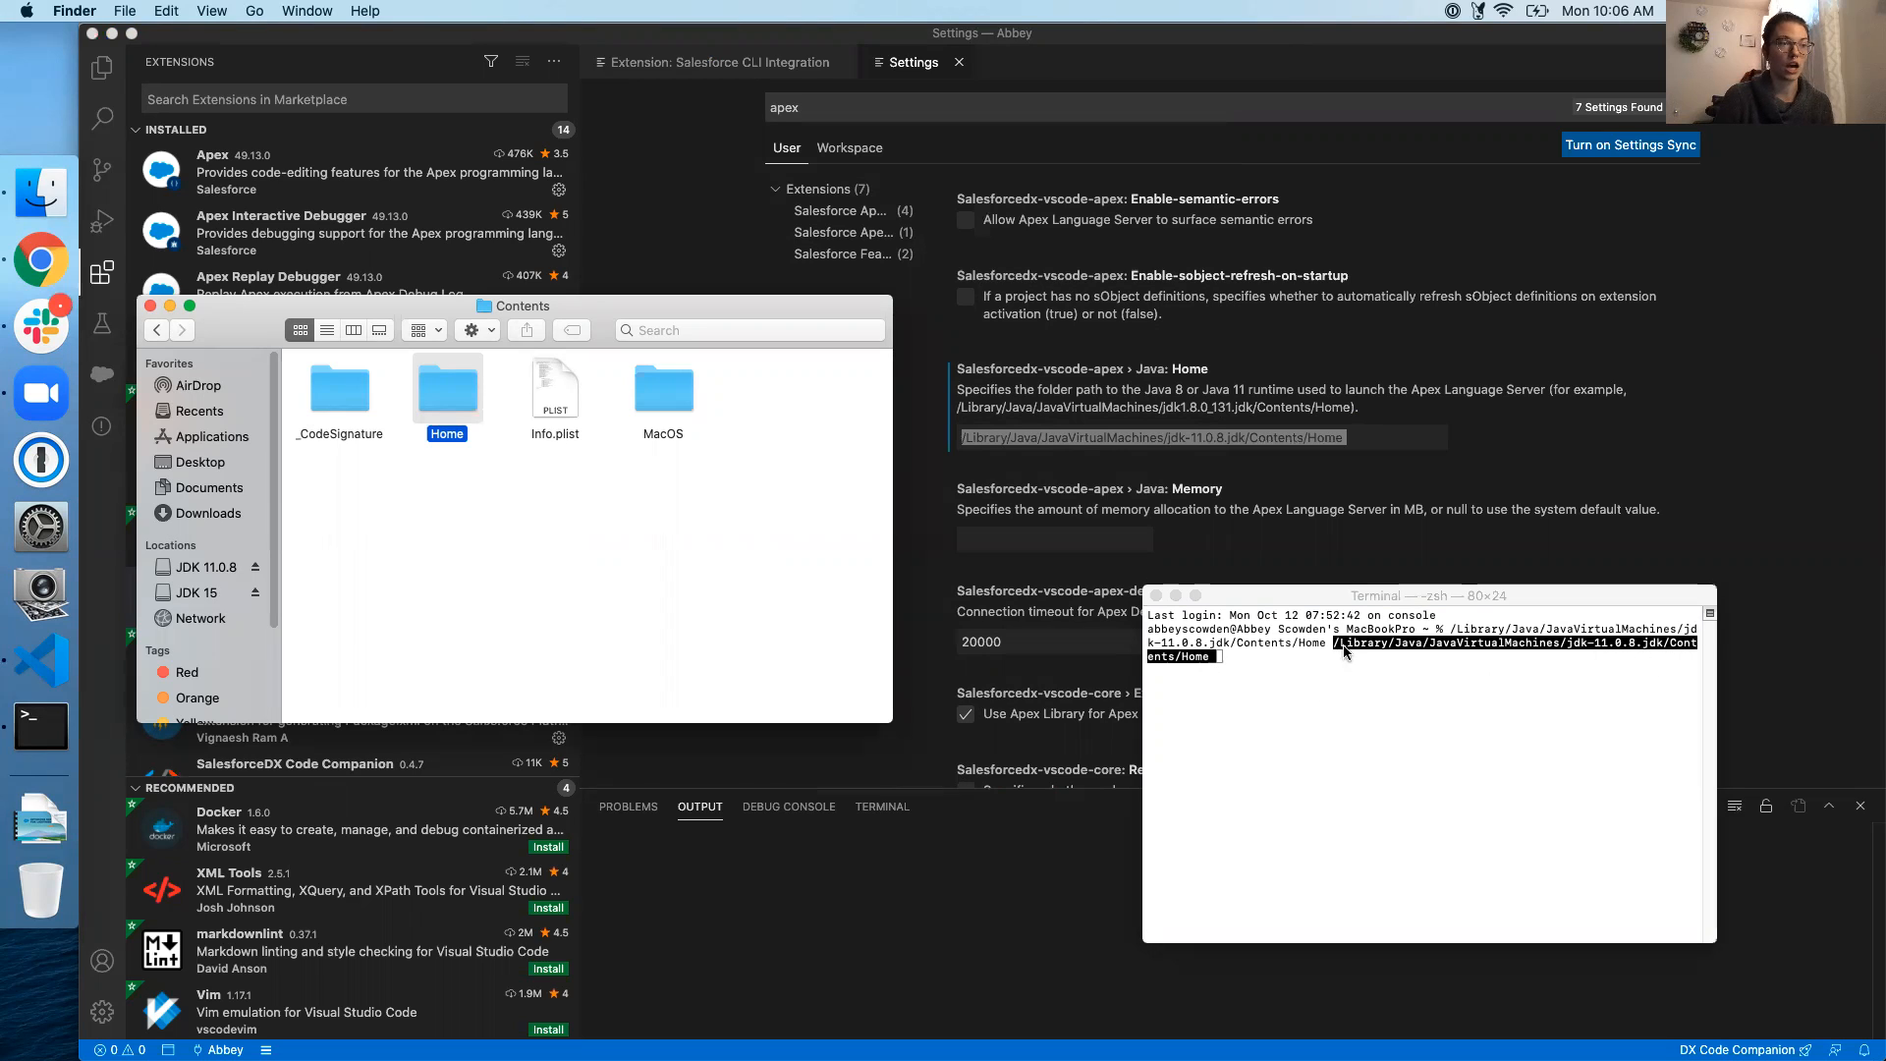
Leave the Java Home setting unchanged and close the Settings editor
left_click(1359, 442)
left_click_drag(1384, 439, 934, 449)
left_click(918, 451)
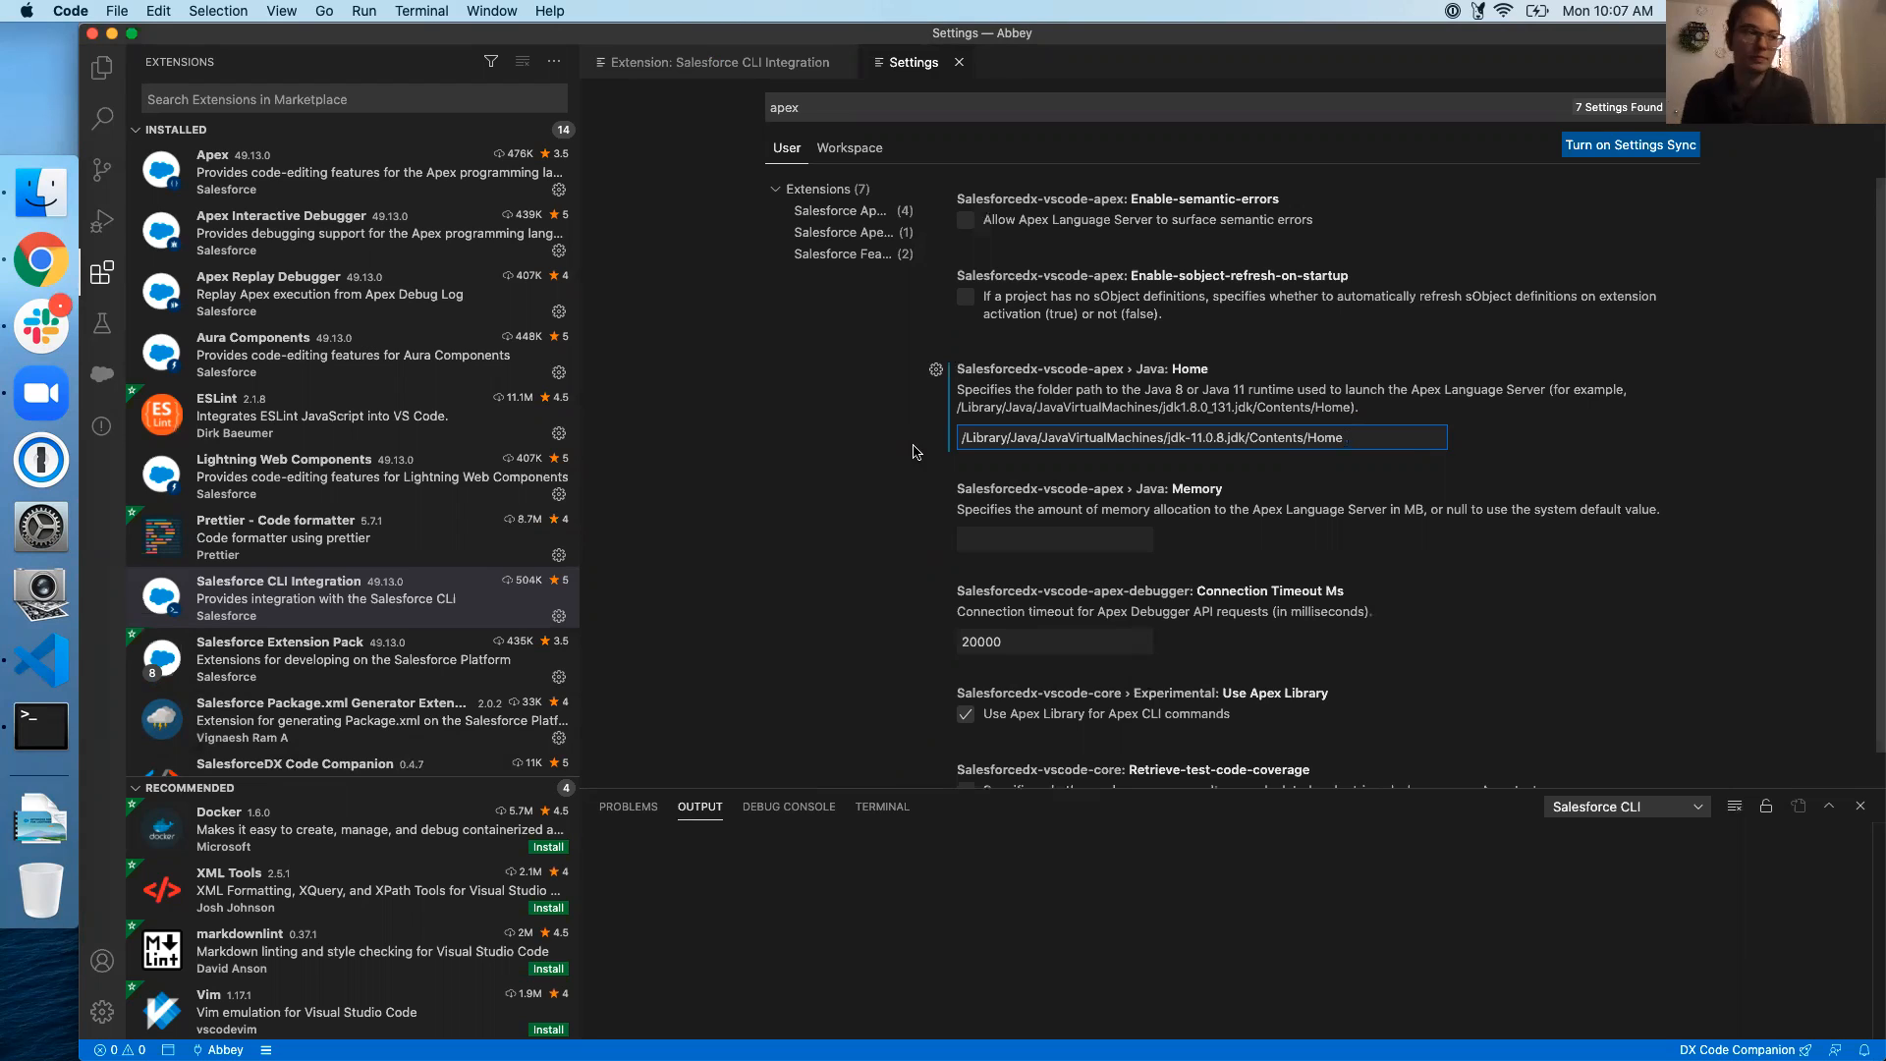
left_click(1726, 589)
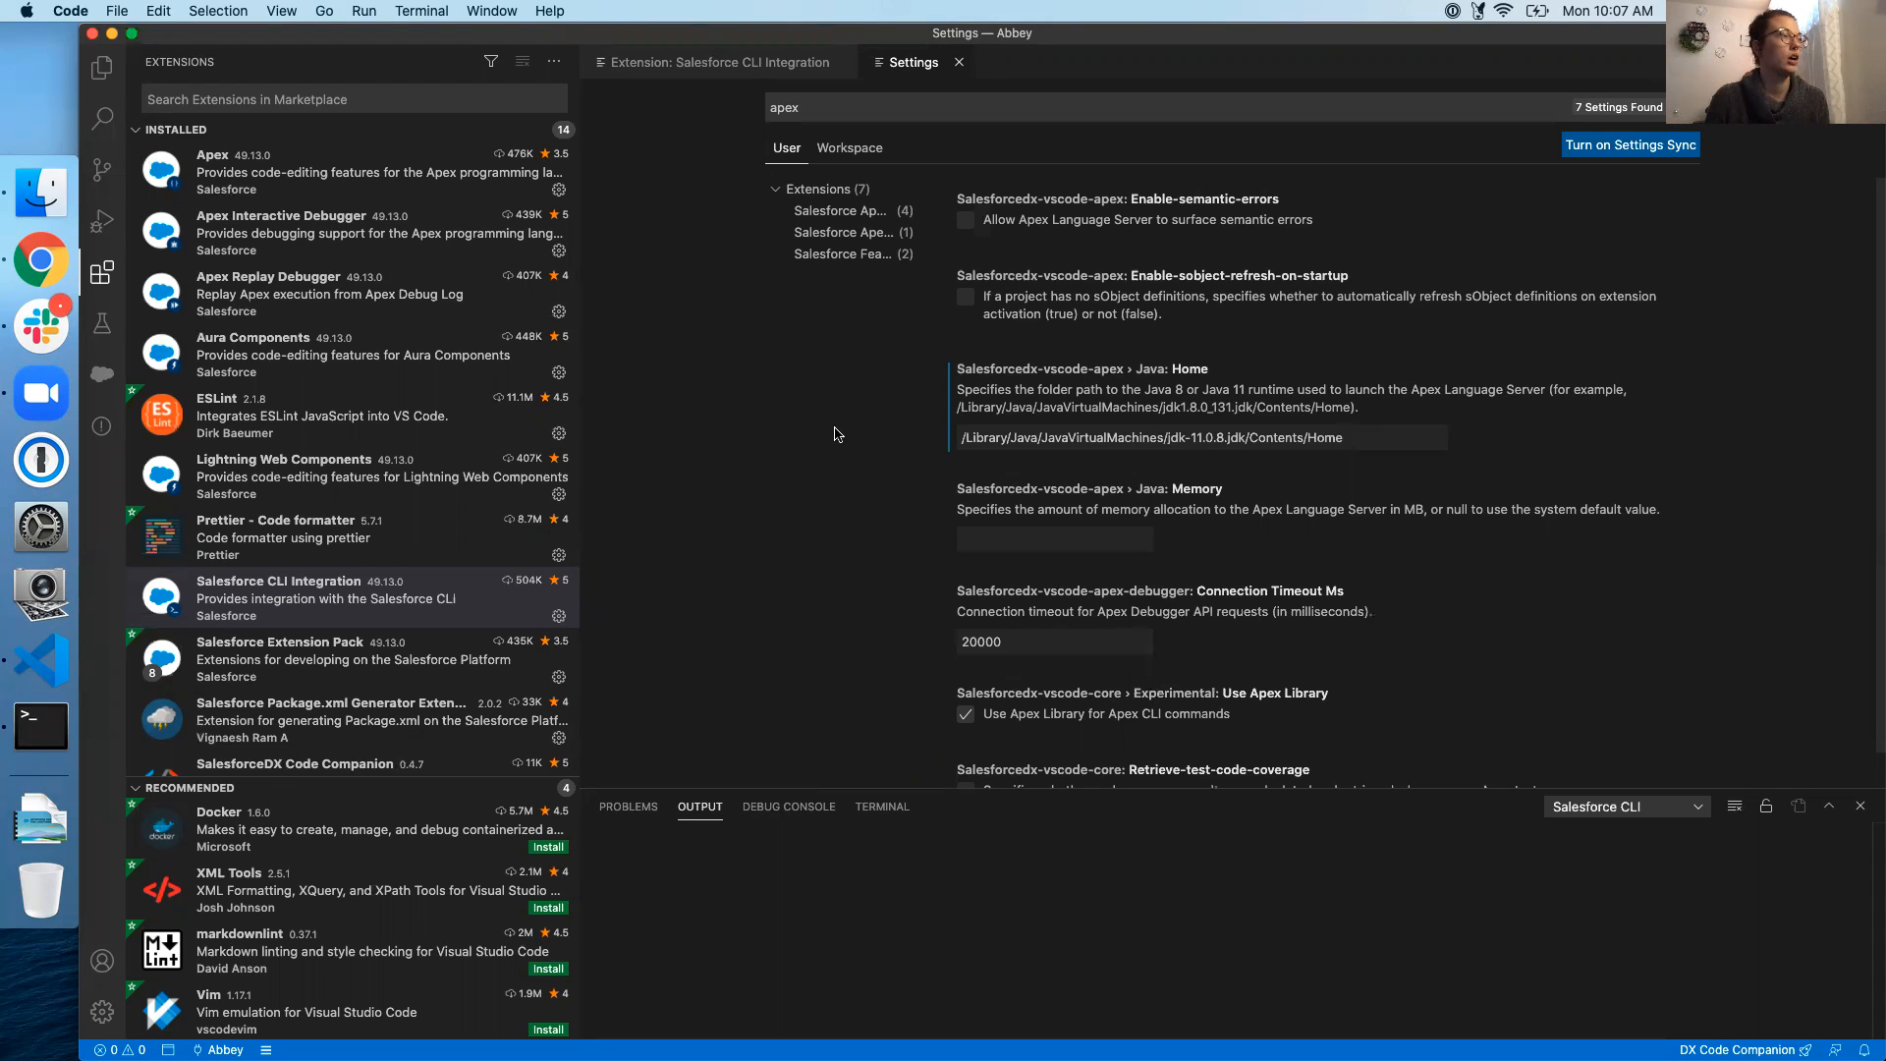
left_click(958, 62)
Close the extension page and run SFDX: Create Project with the Standard template named Abbey2
left_click(841, 62)
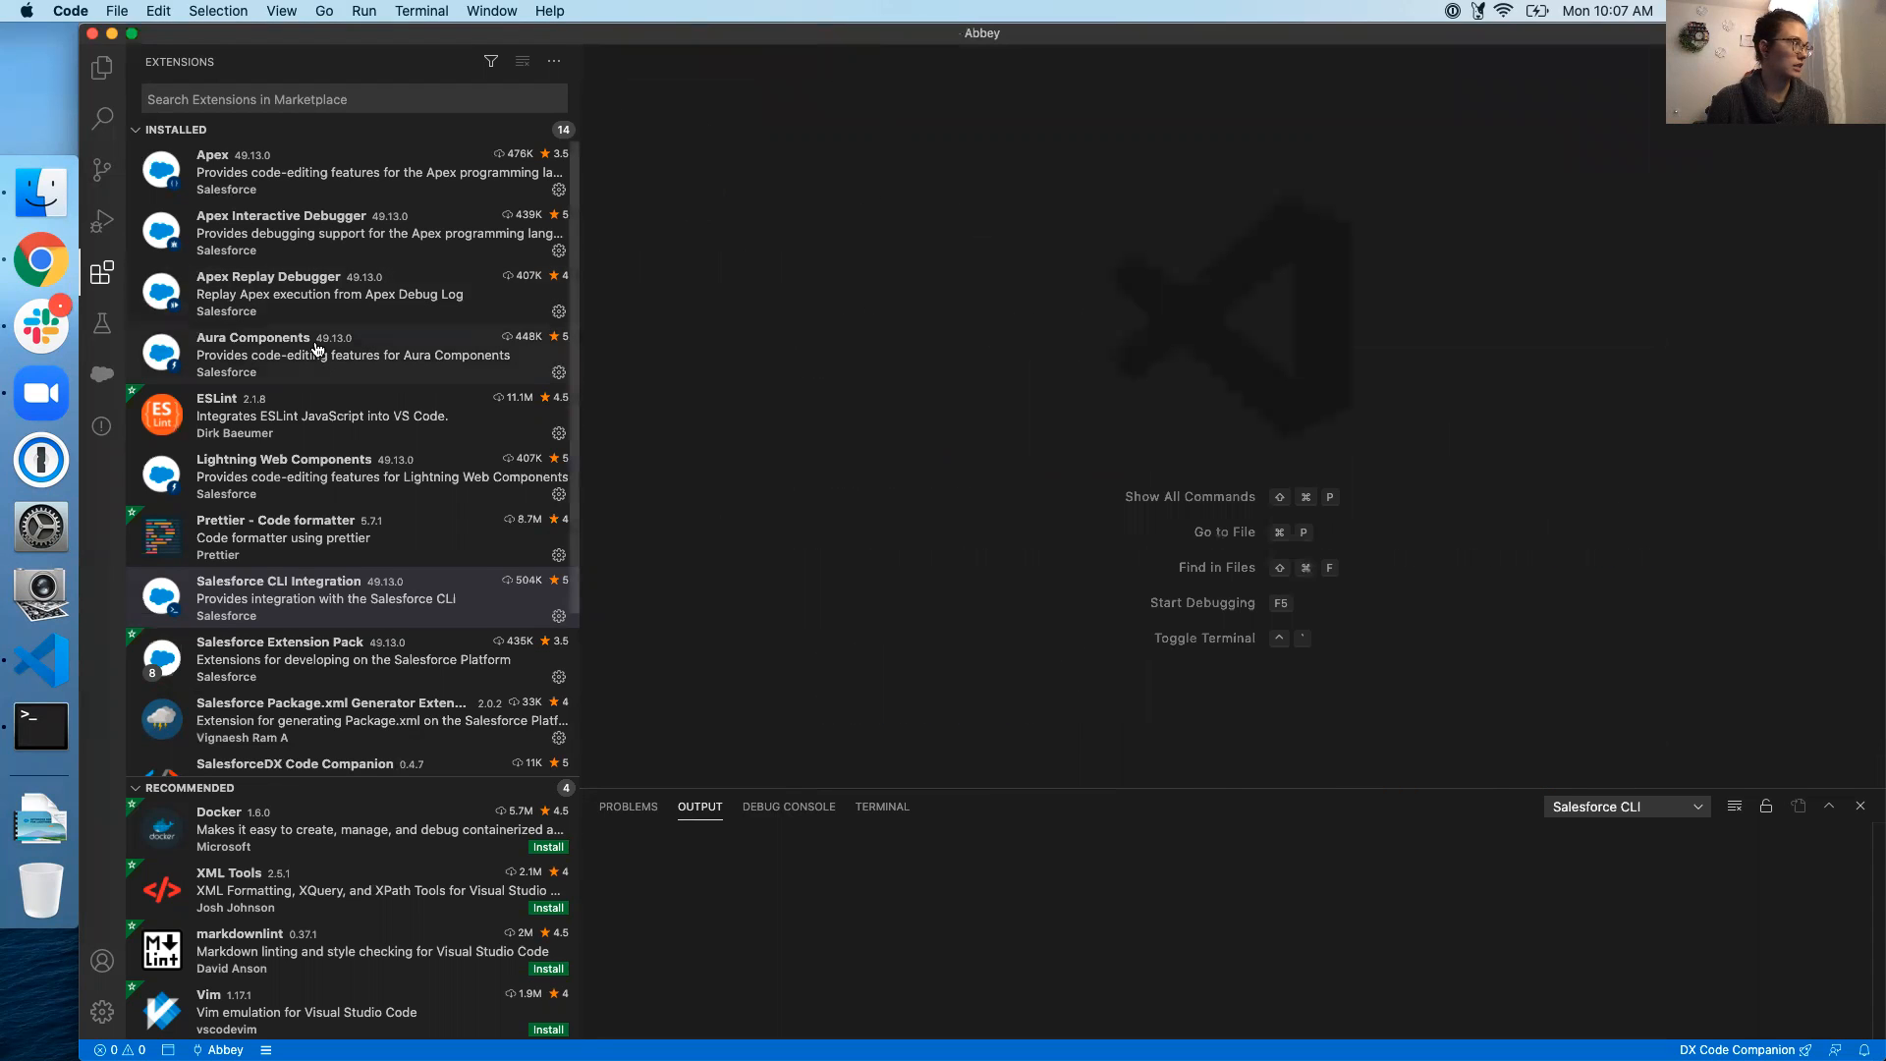
left_click(98, 65)
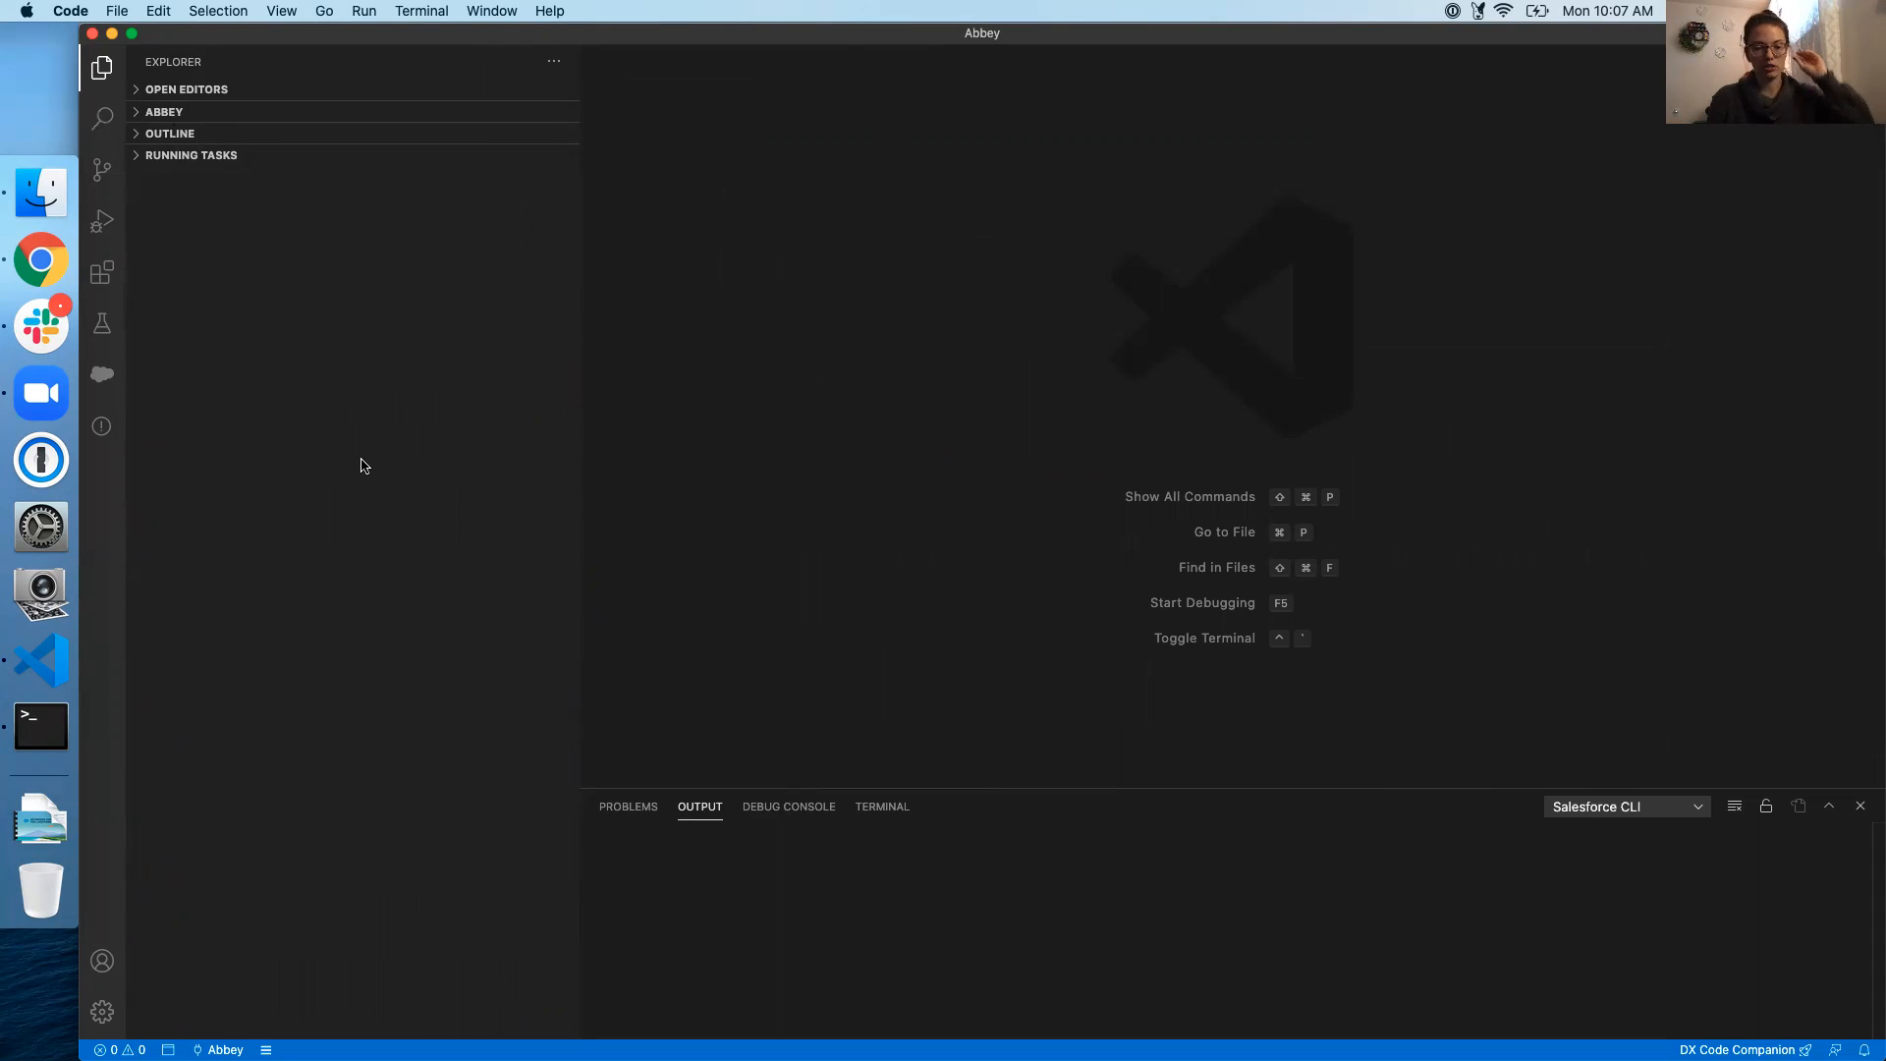
key("cmd+shift+p")
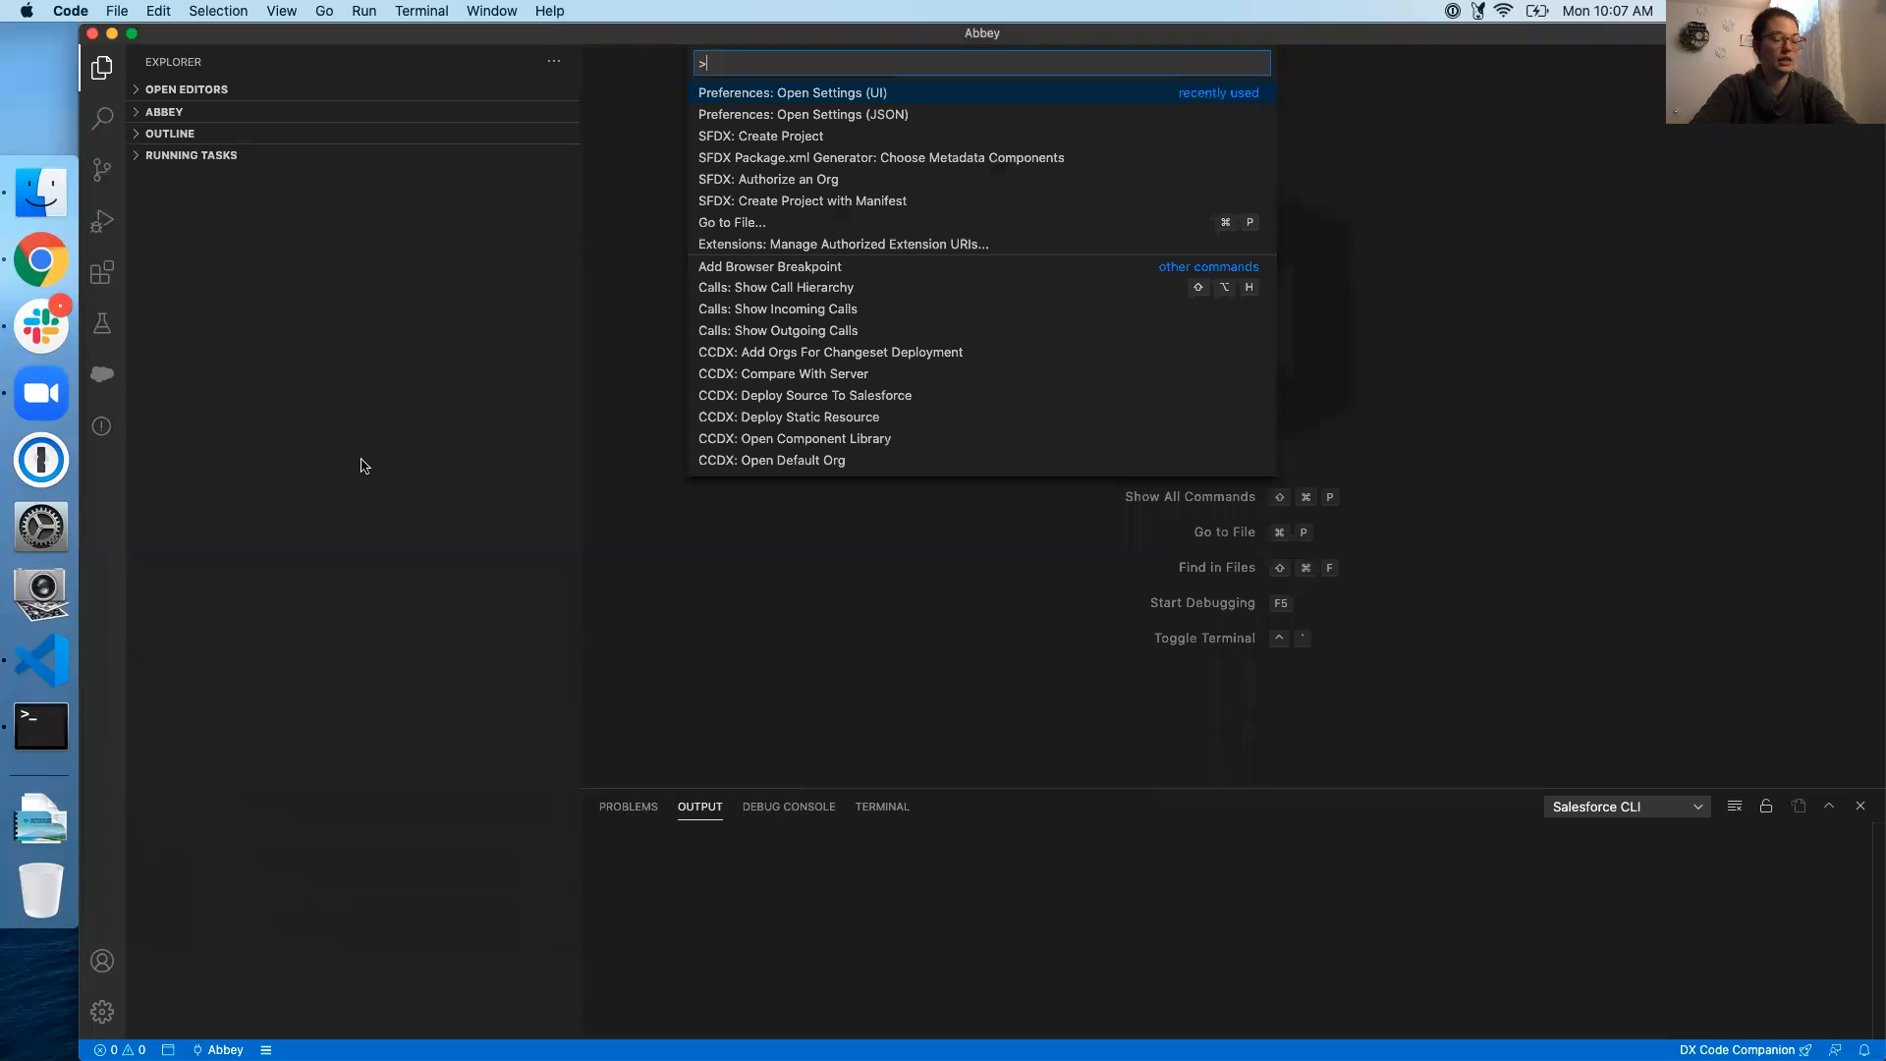
type("new")
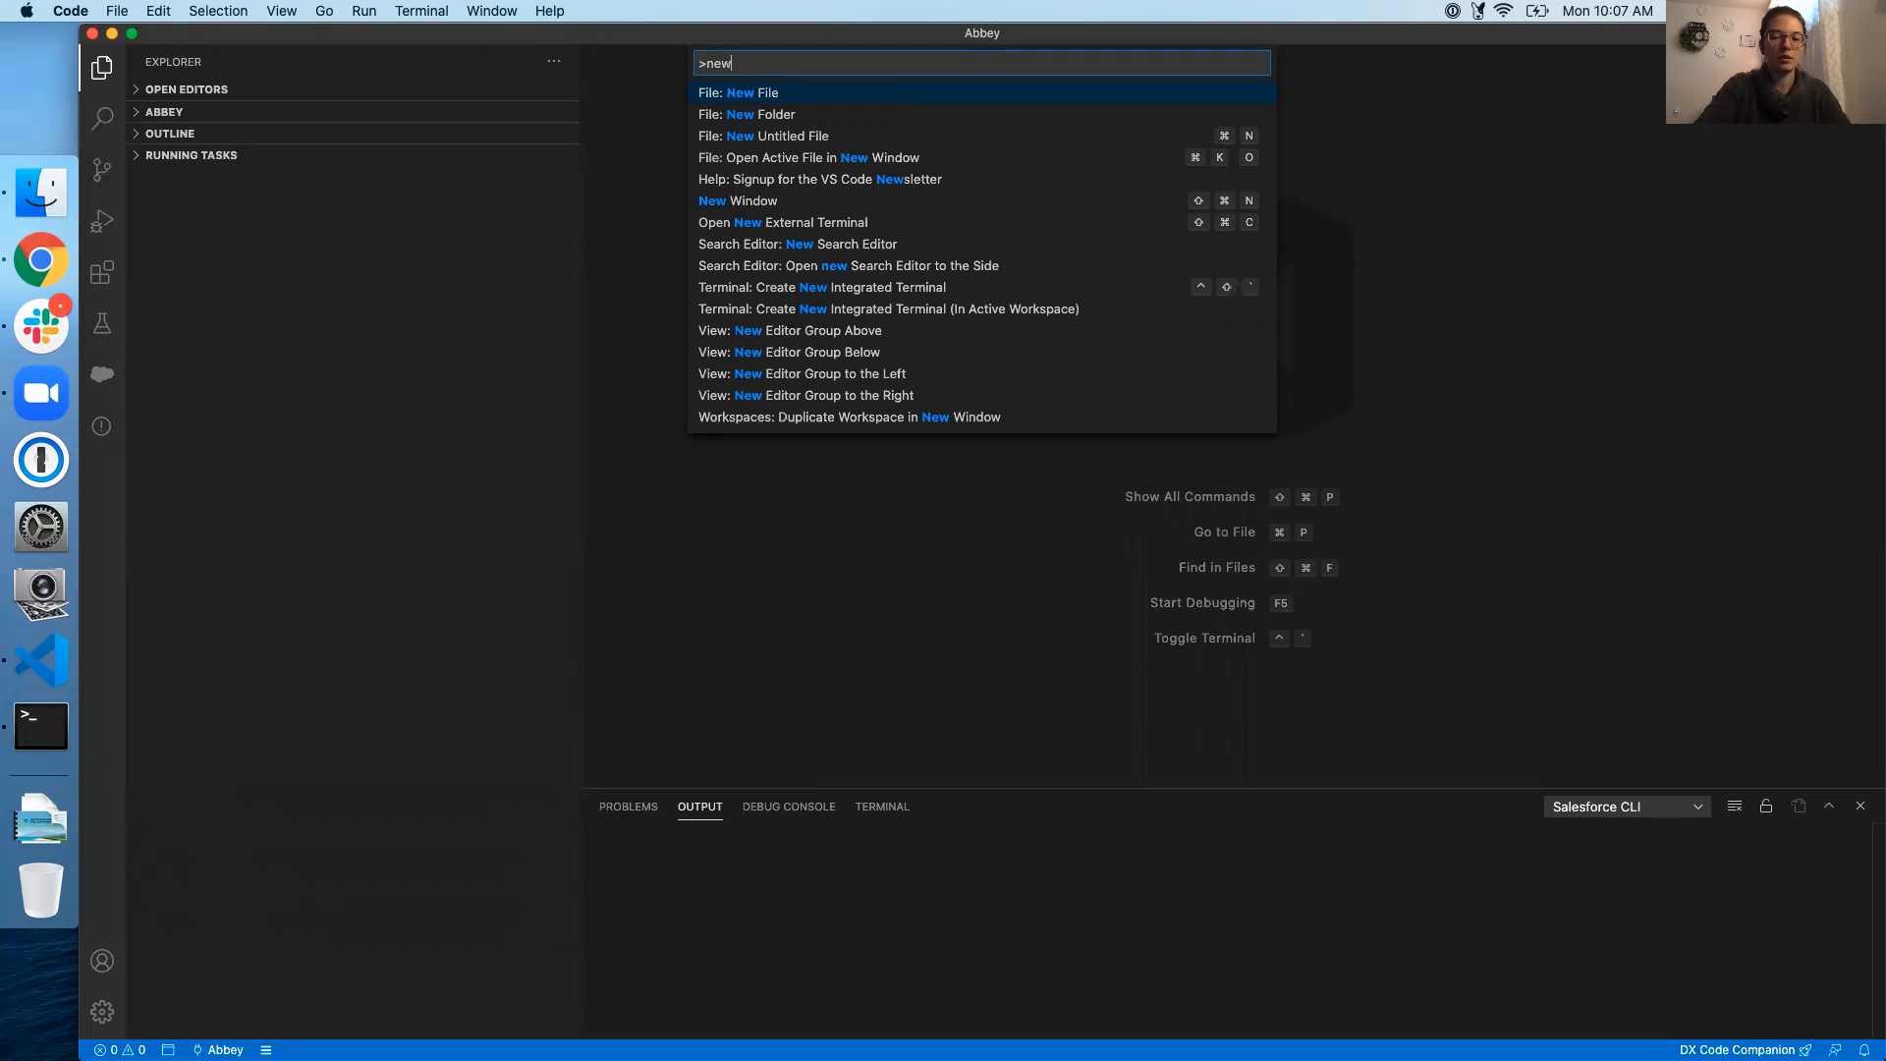
key("BackSpace")
key("BackSpace")
key("BackSpace")
key("BackSpace")
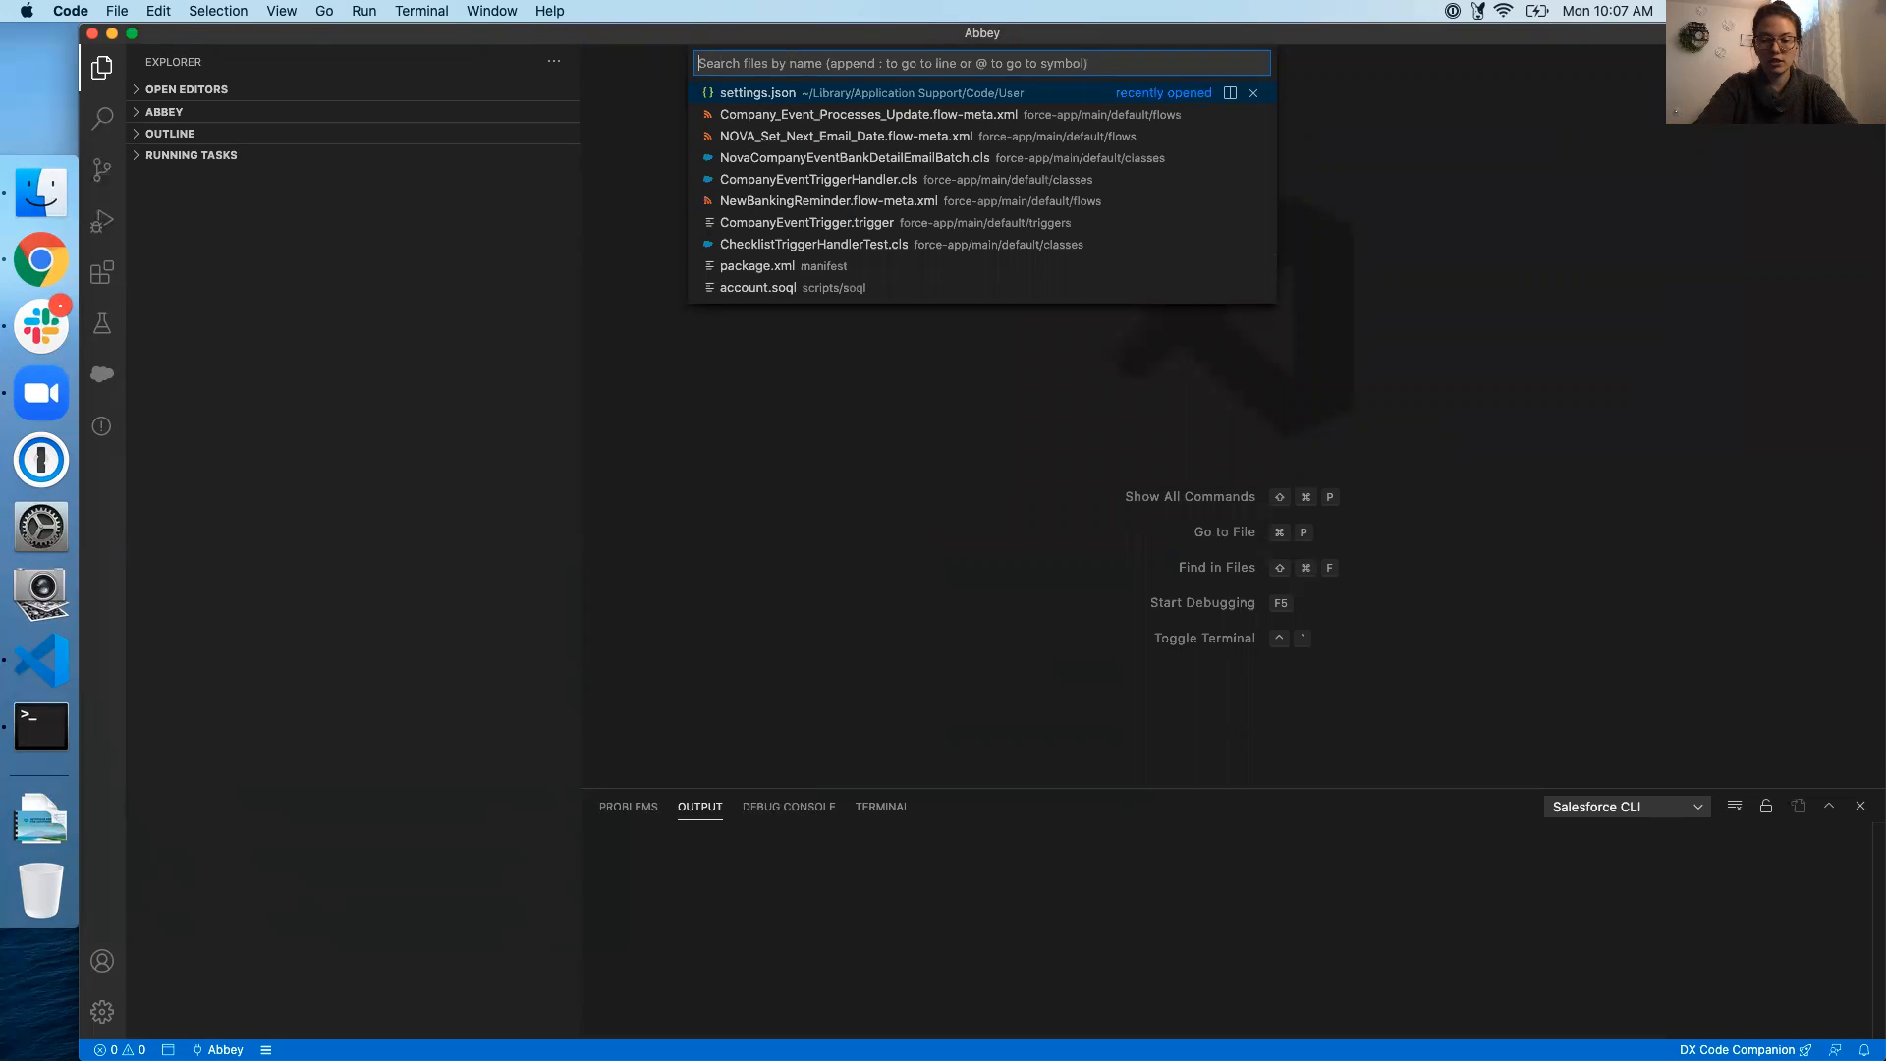
type(">project")
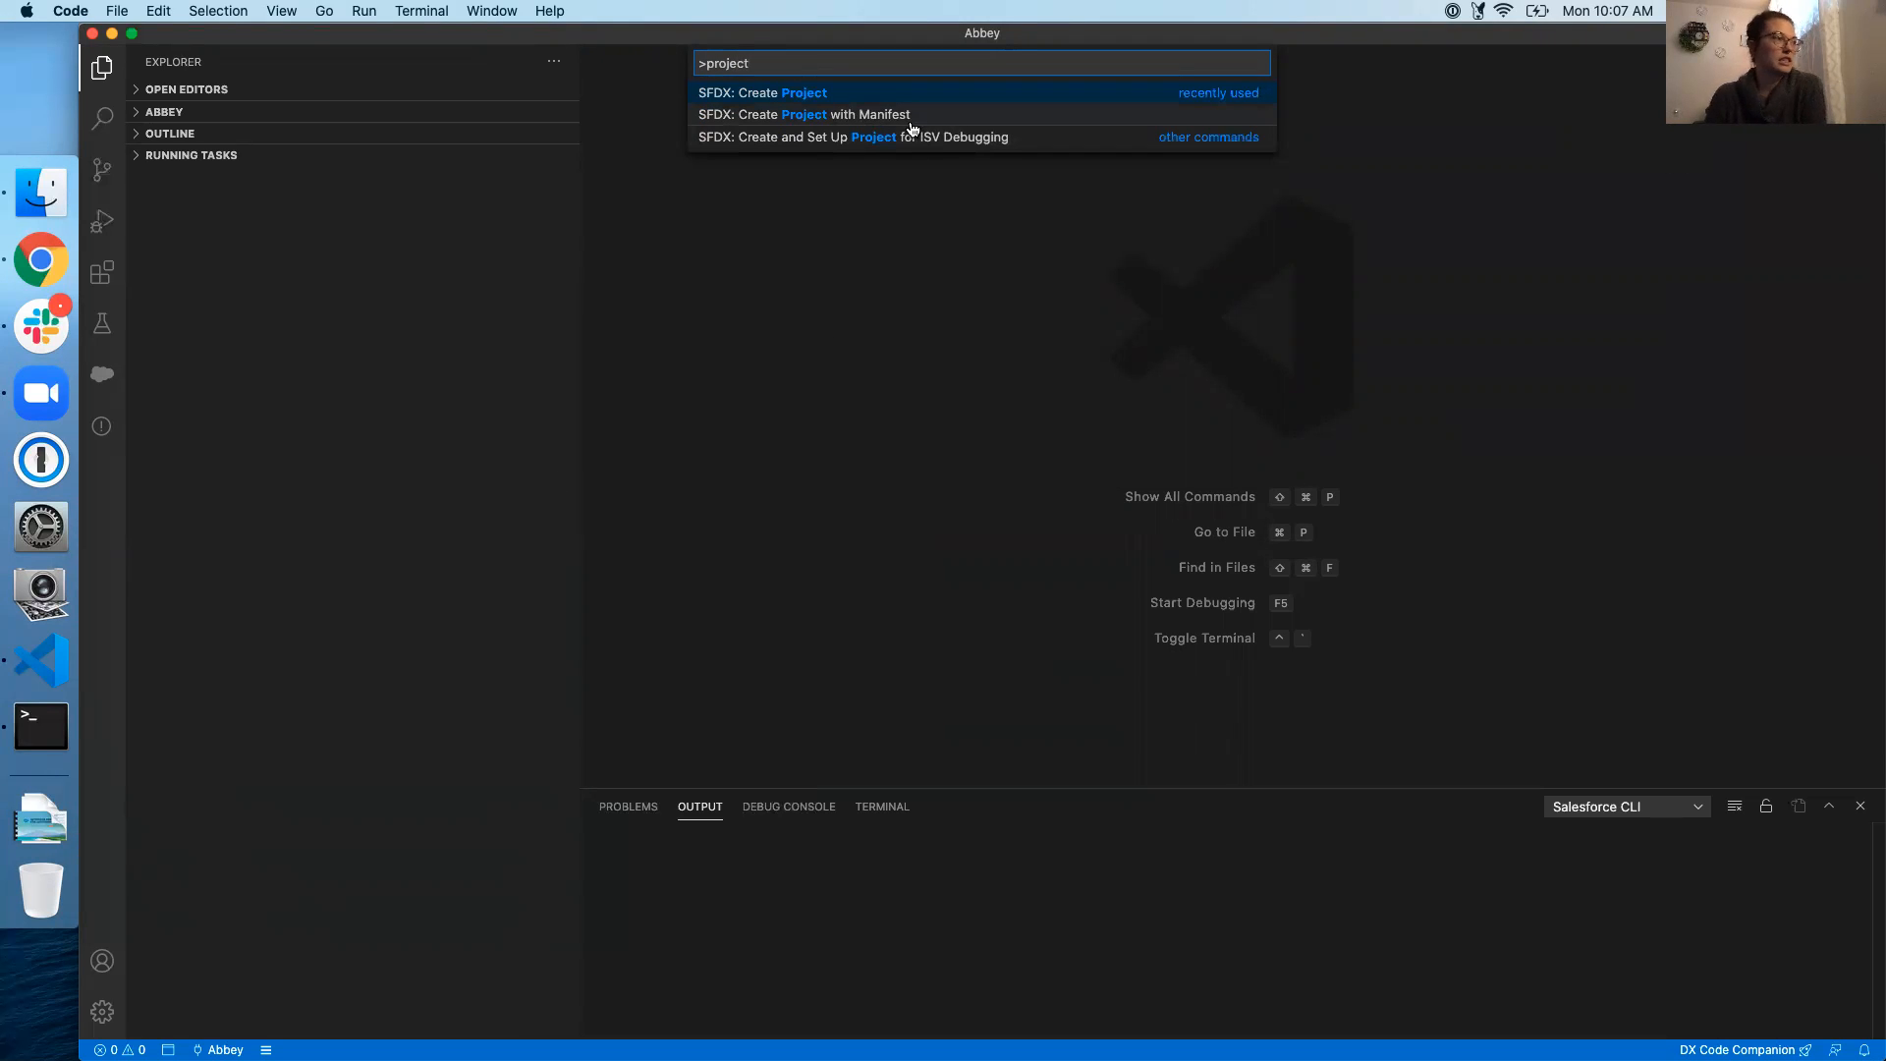
left_click(795, 96)
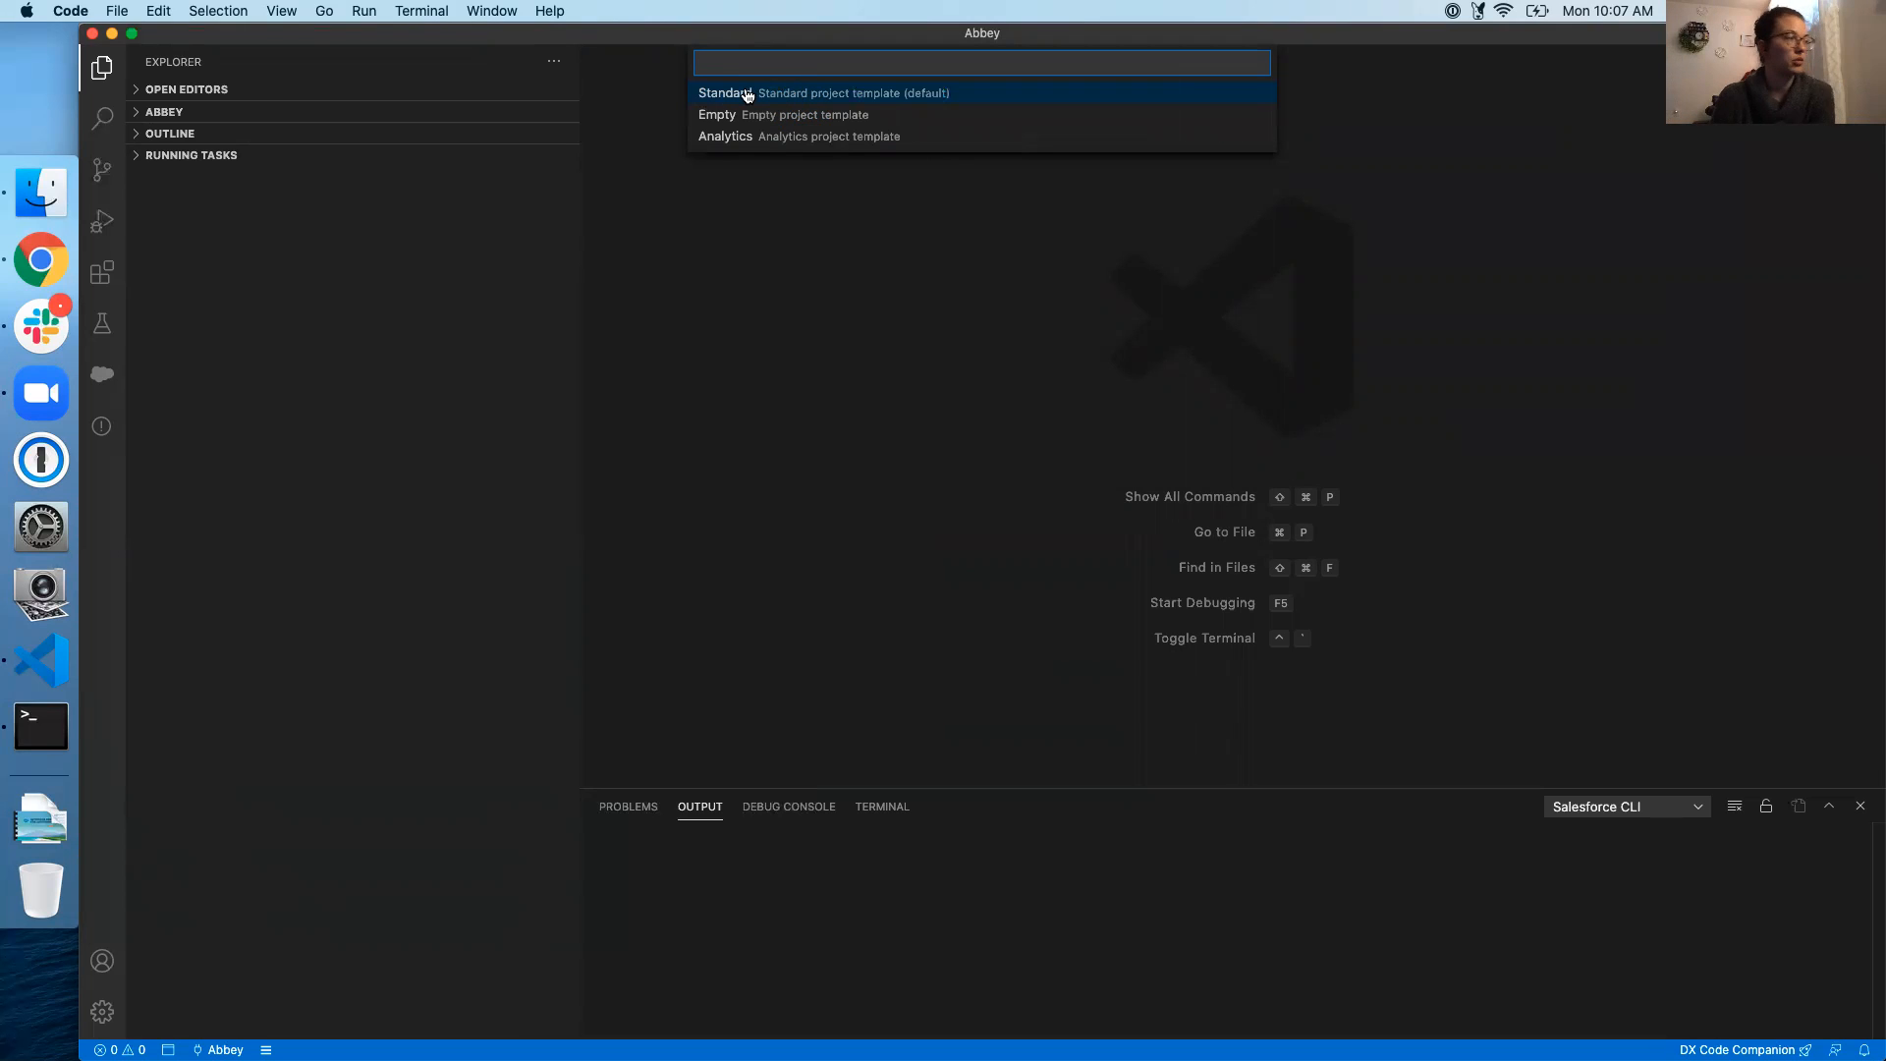
left_click(748, 95)
type("Abbey2")
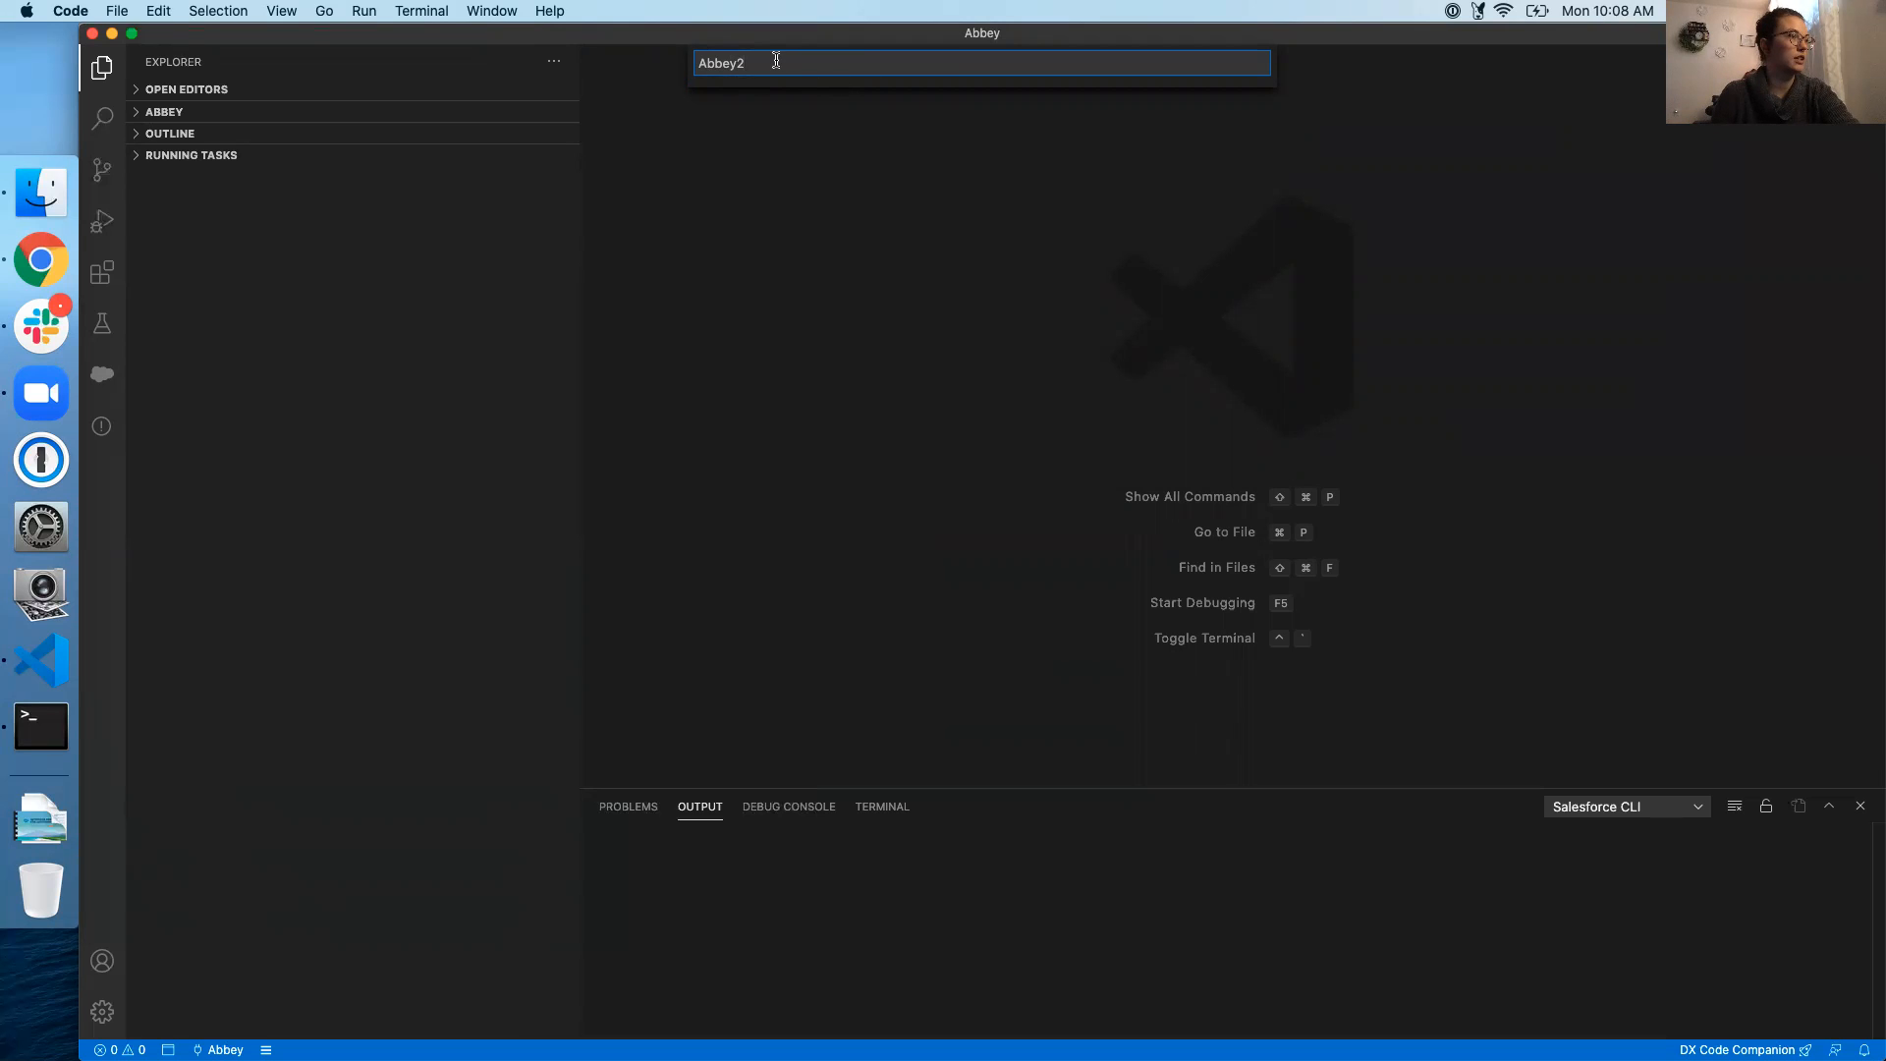
key("Return")
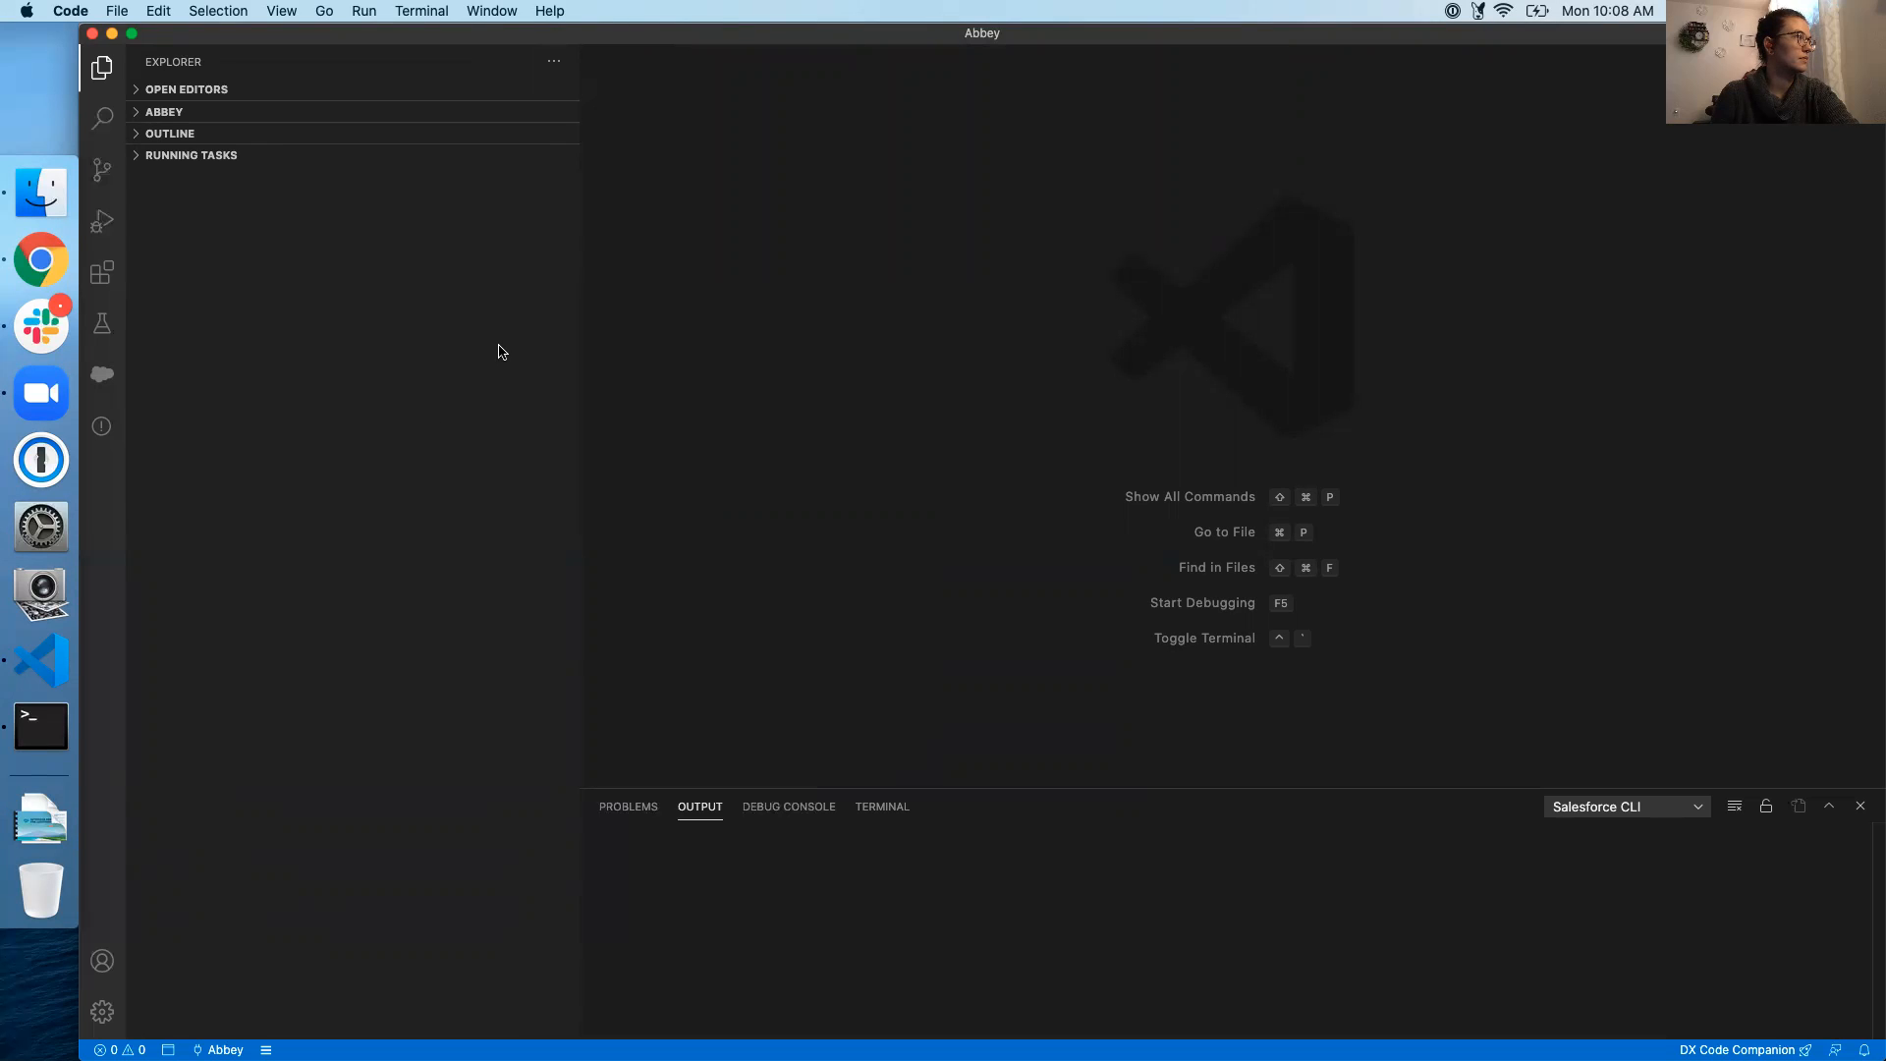
Rerun SFDX: Create Project with the Standard template and name Abbey2, reaching the folder picker
left_click(558, 63)
left_click(496, 381)
key("super+shift+p")
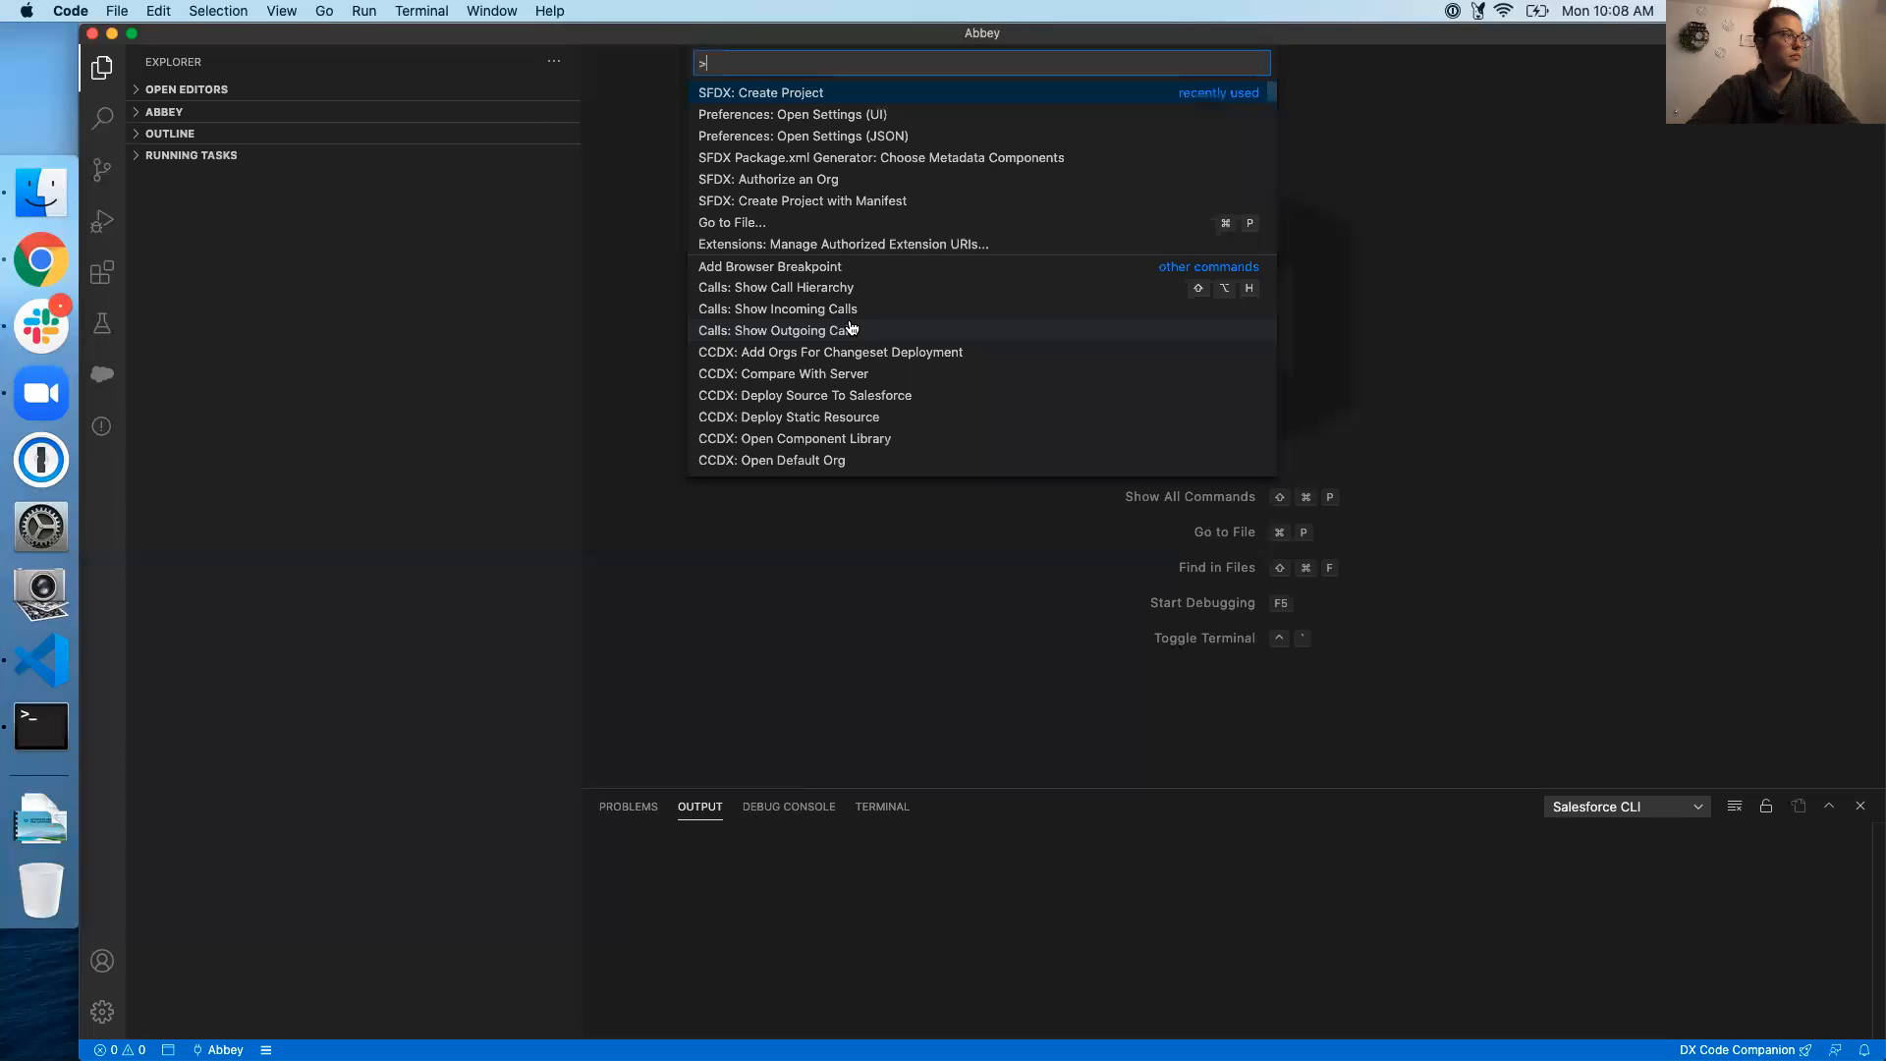
left_click(837, 93)
left_click(812, 92)
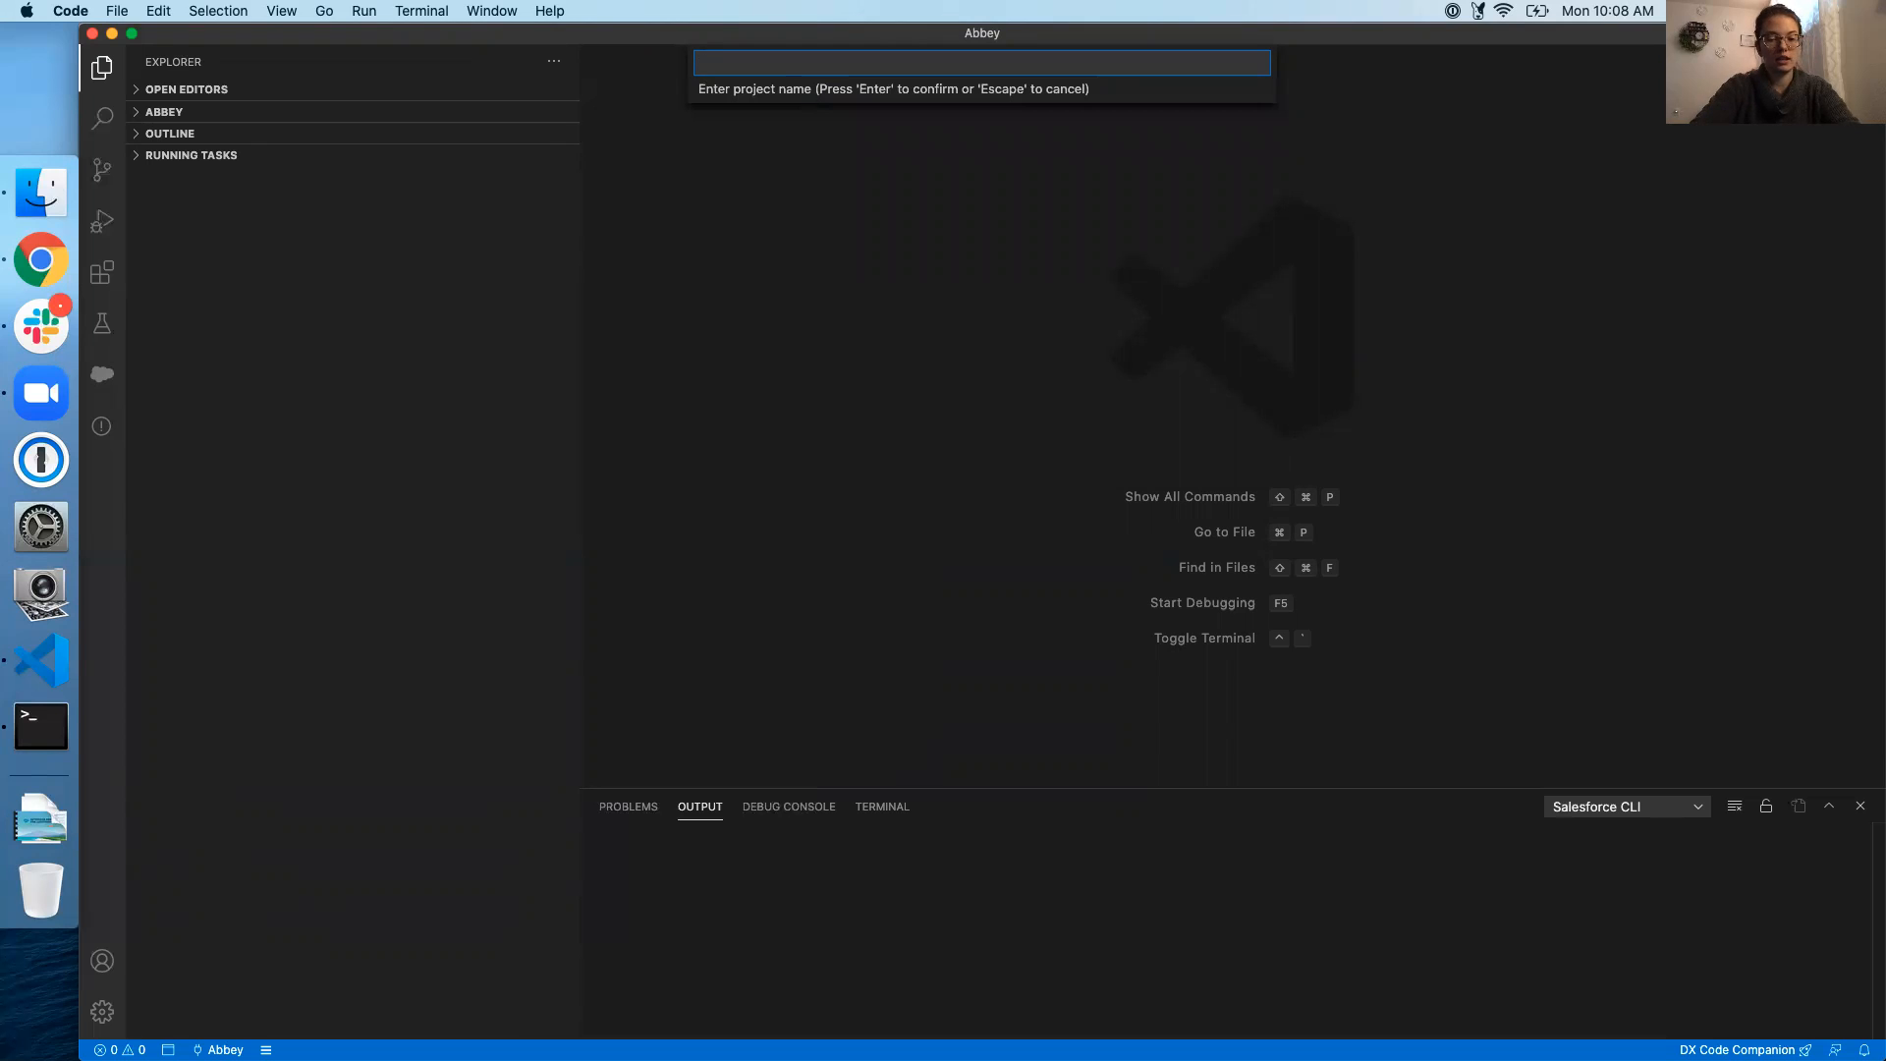
type("Abbey2")
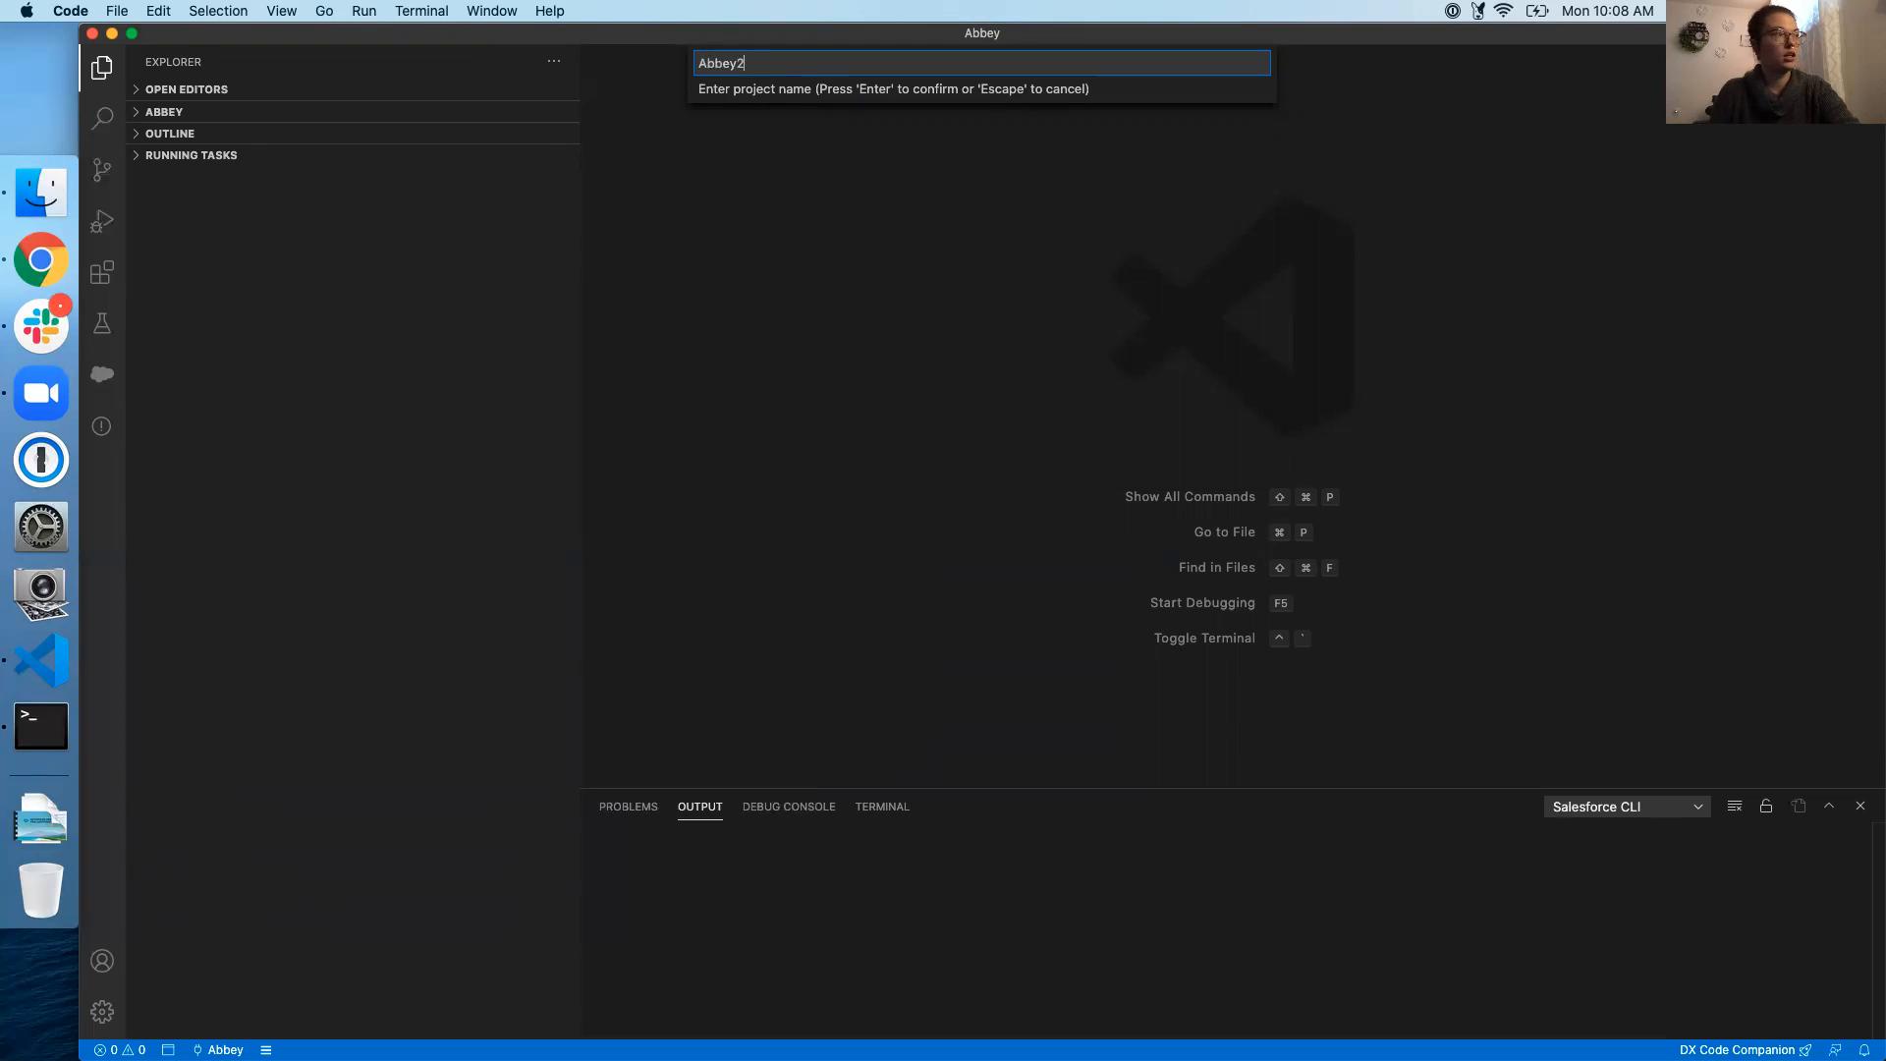
key("Return")
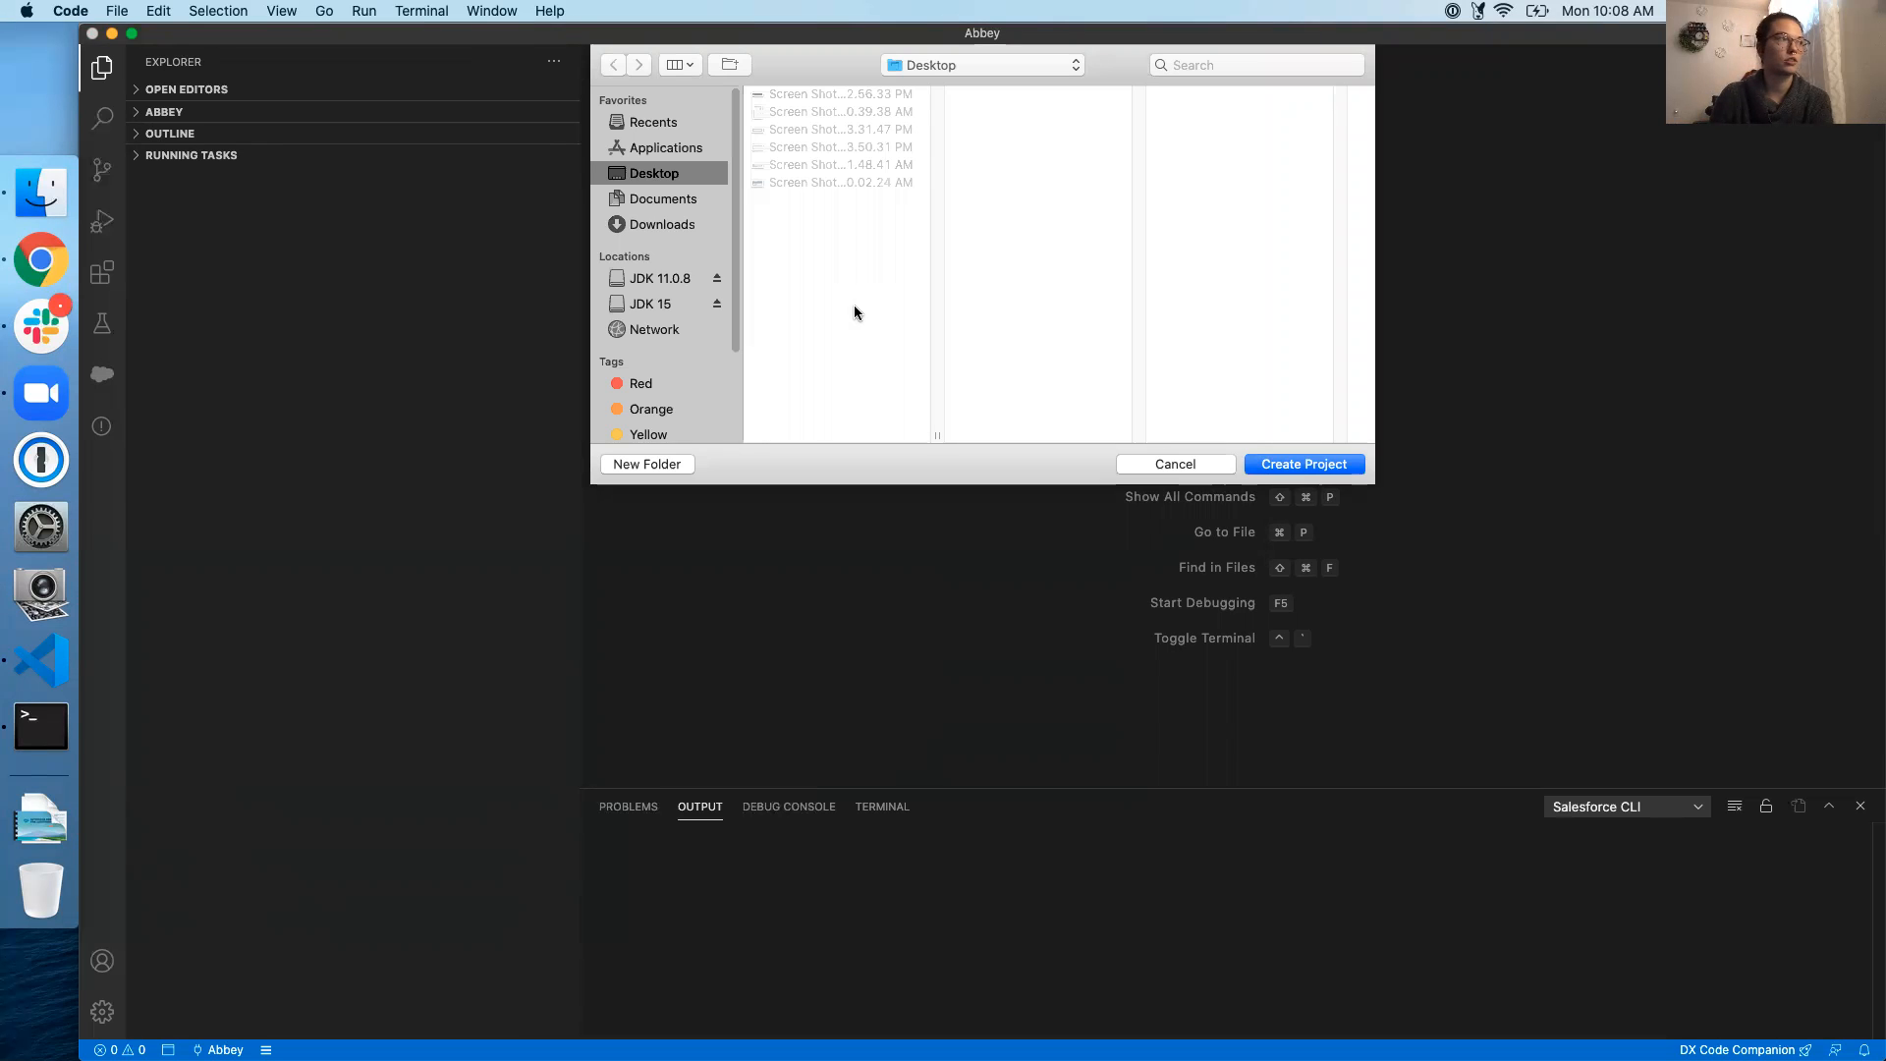
Create the project in the Documents/Abbey folder and close the Java home error notification
left_click(663, 198)
left_click(771, 93)
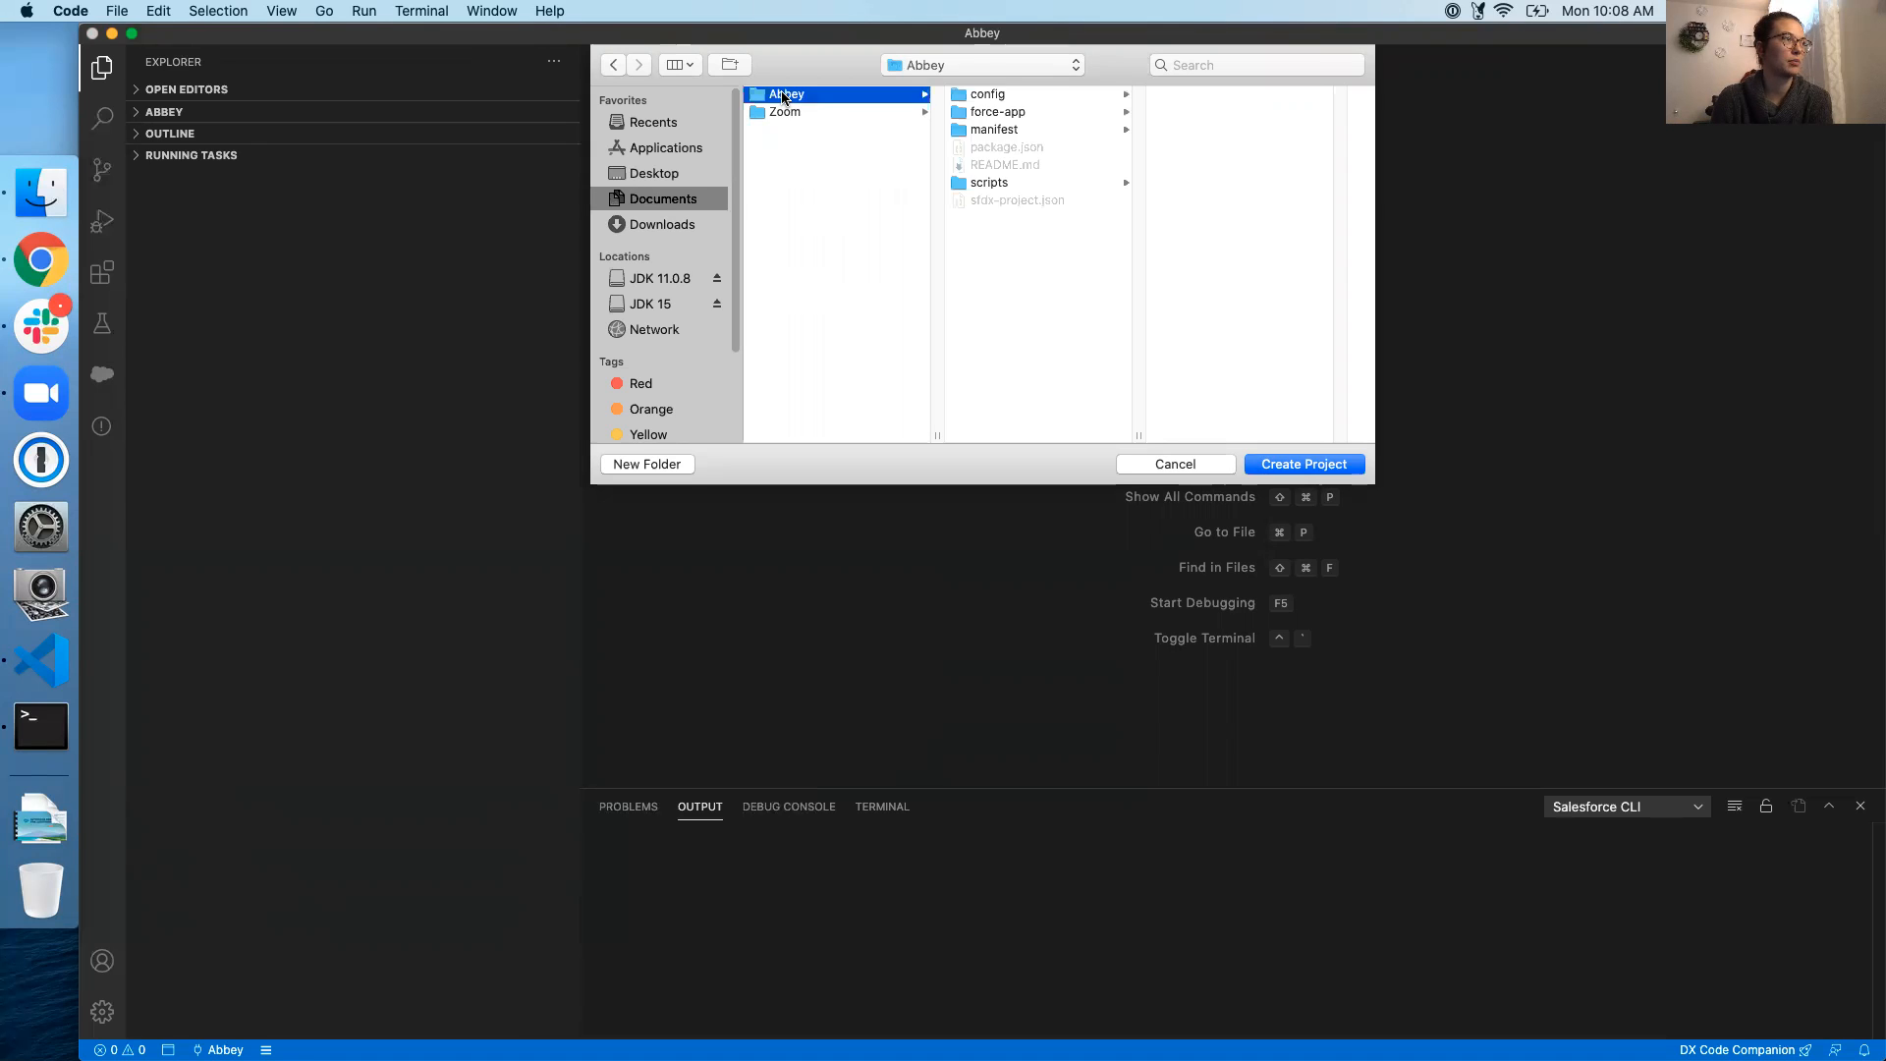
key("Return")
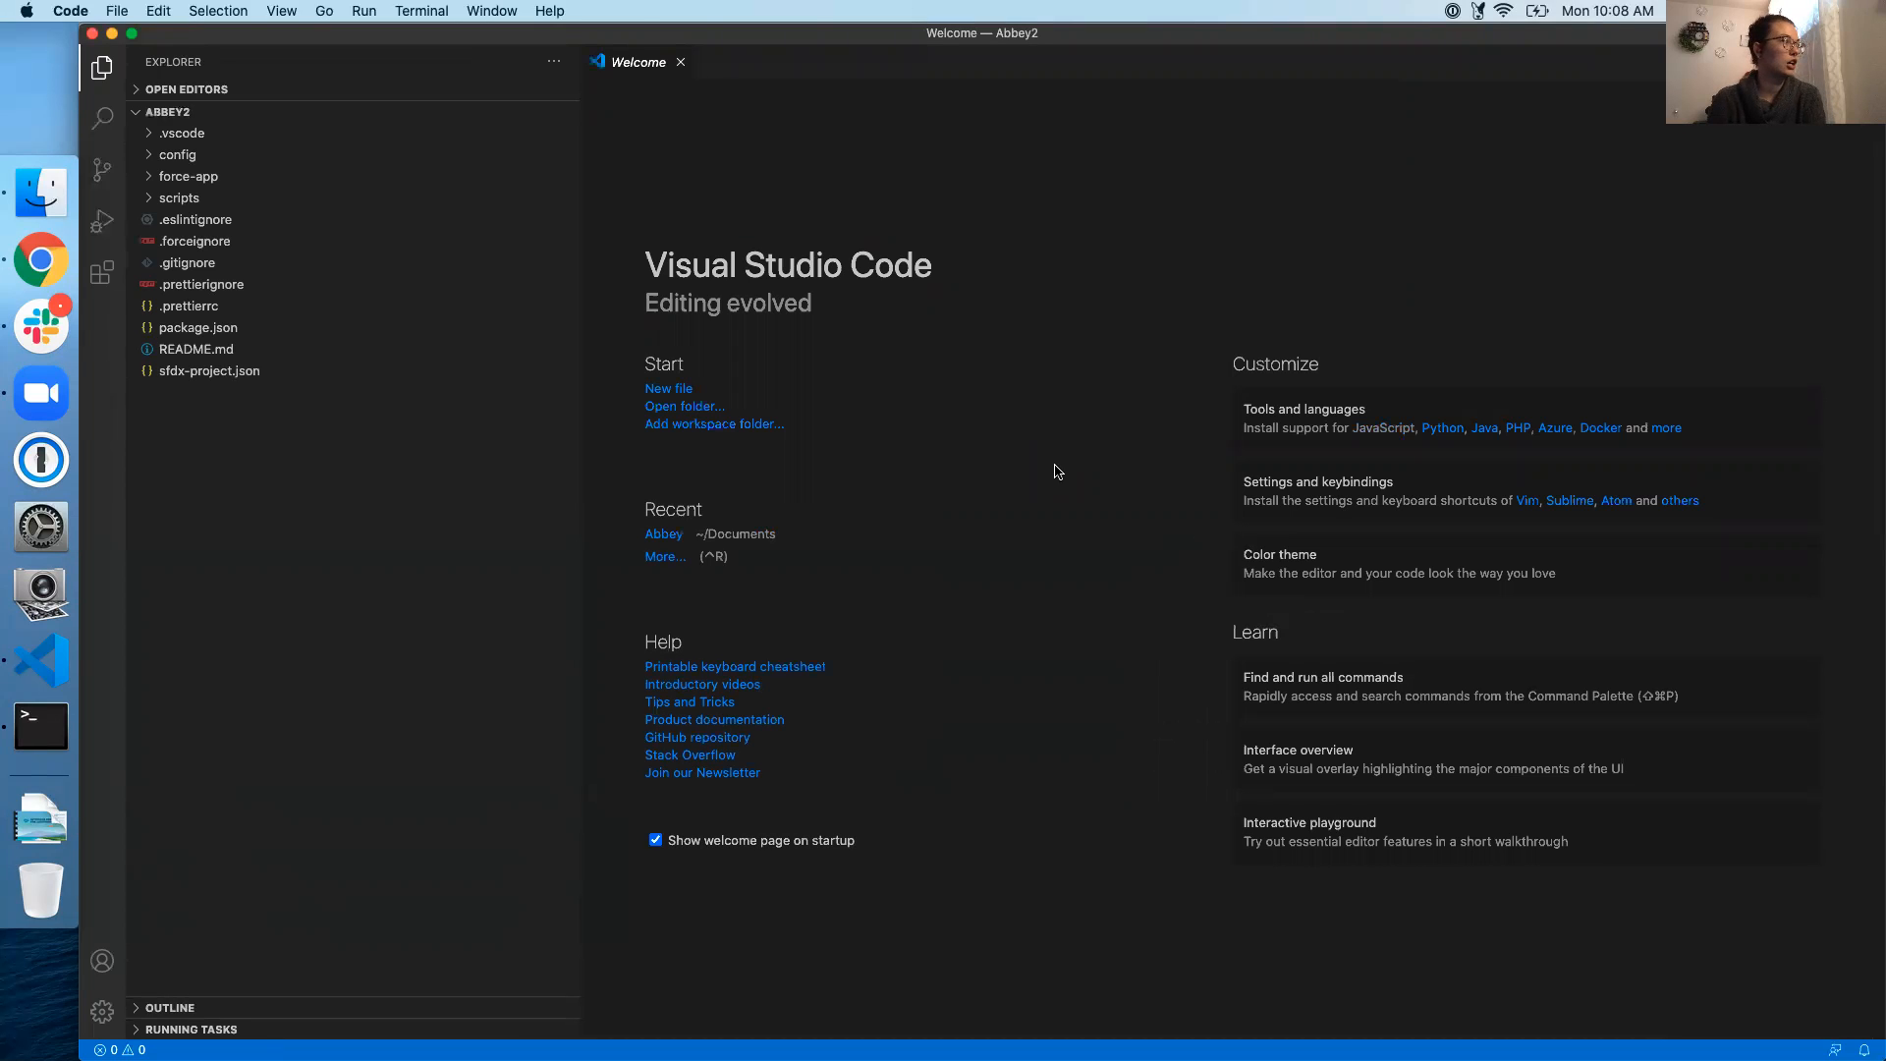
left_click(455, 616)
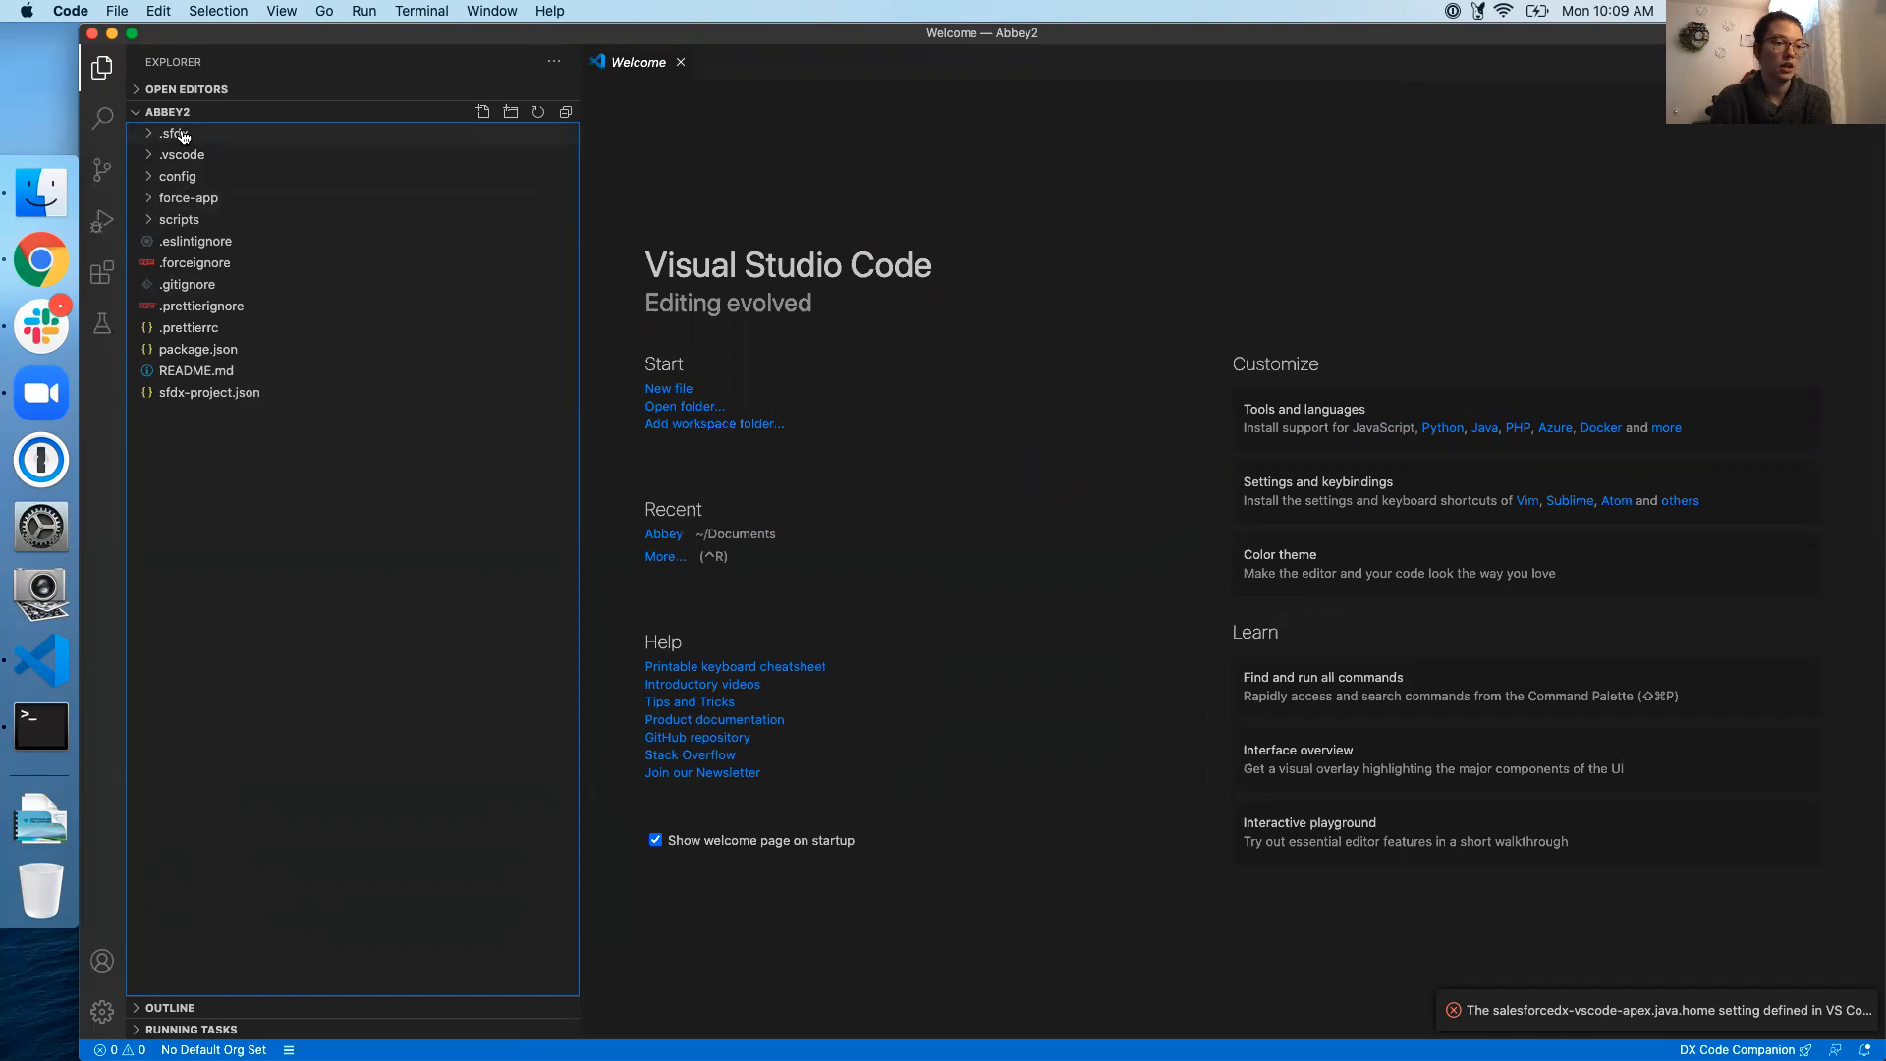
mouse_move(1781, 1010)
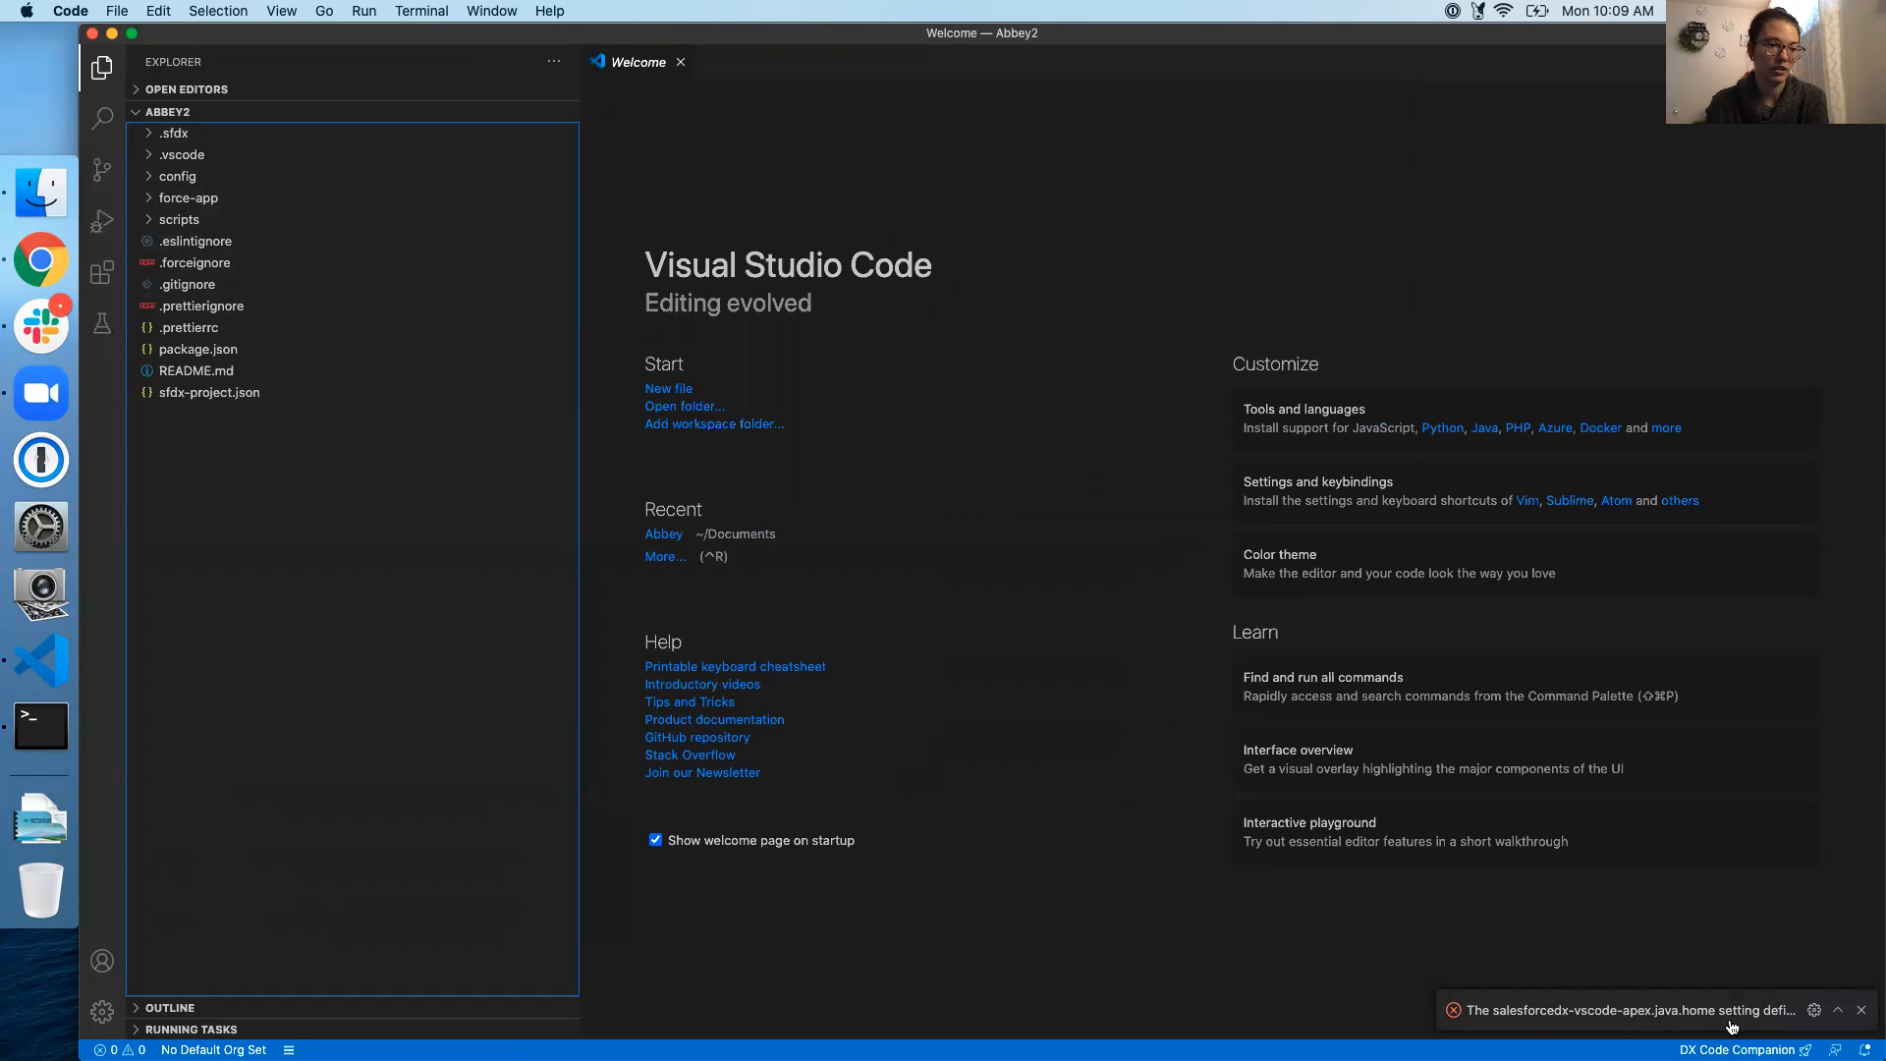
left_click(1861, 1010)
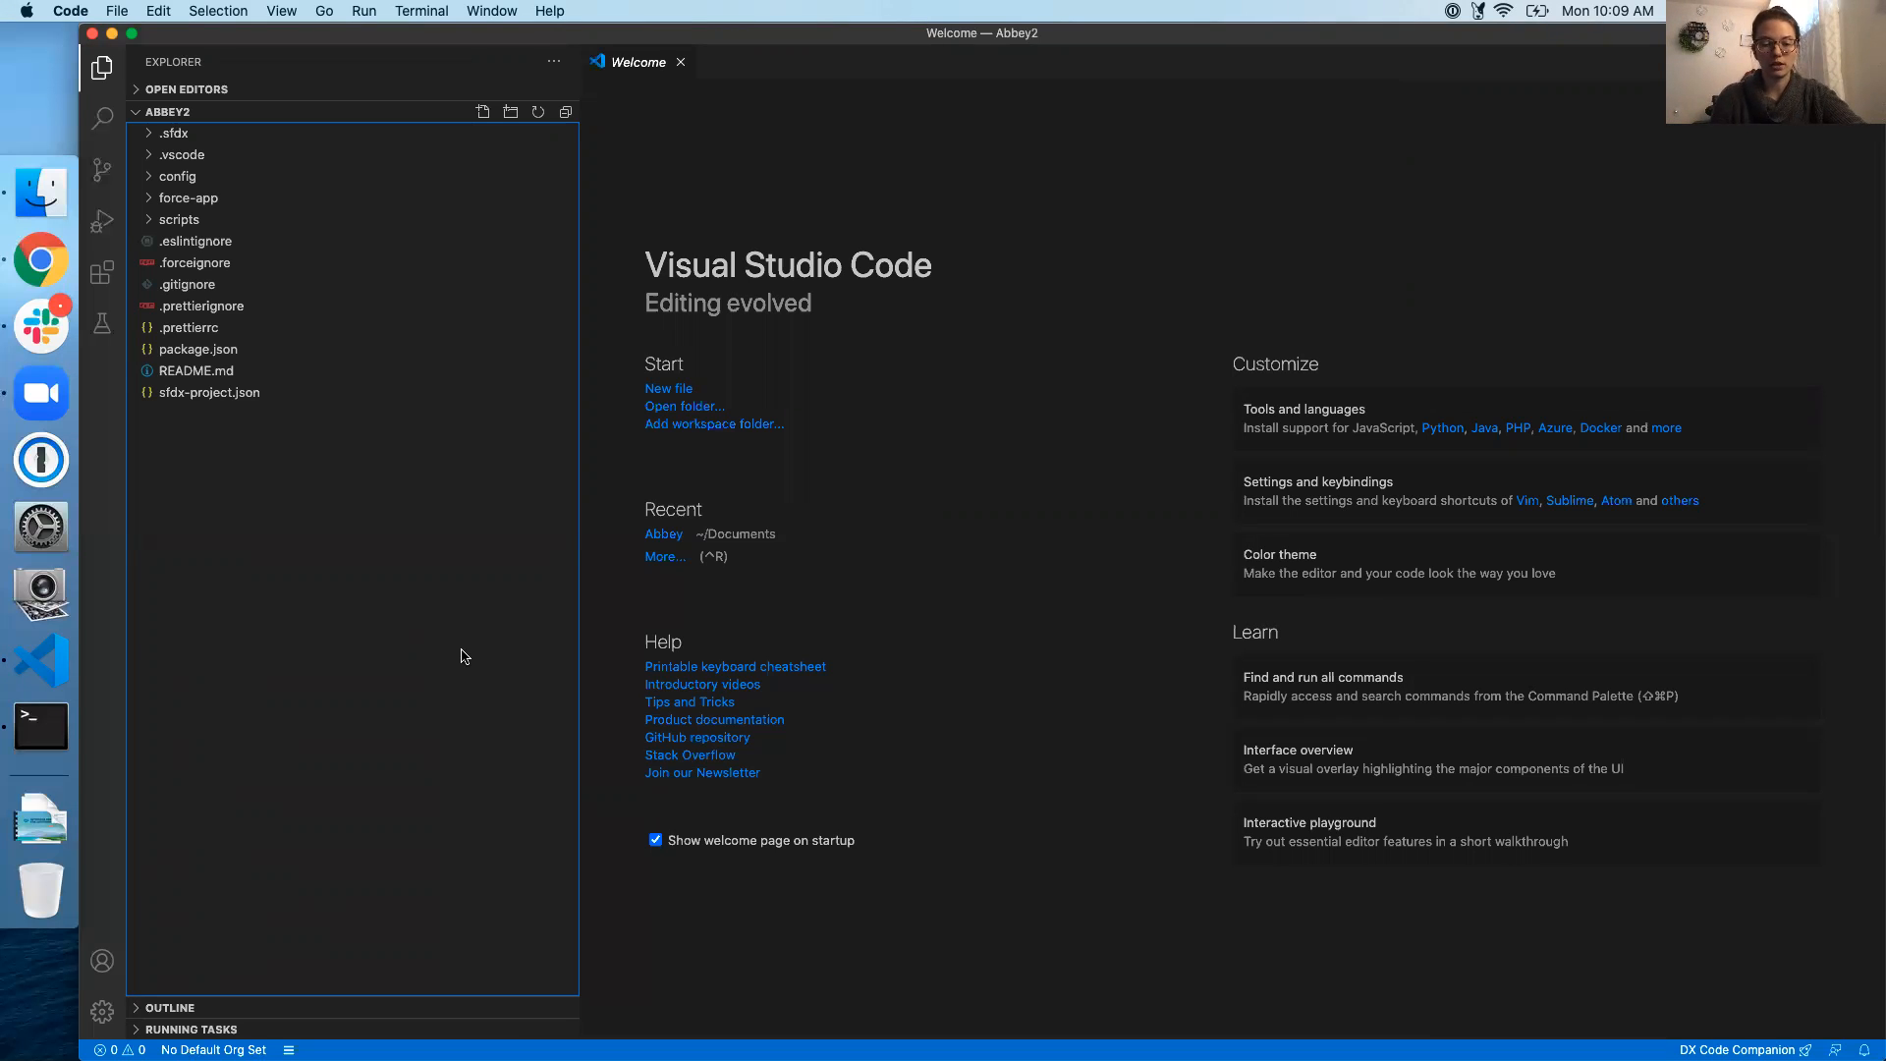
Authorize a Sandbox org through SFDX: Authorize an Org using the alias Abbey2
key("cmd+shift+p")
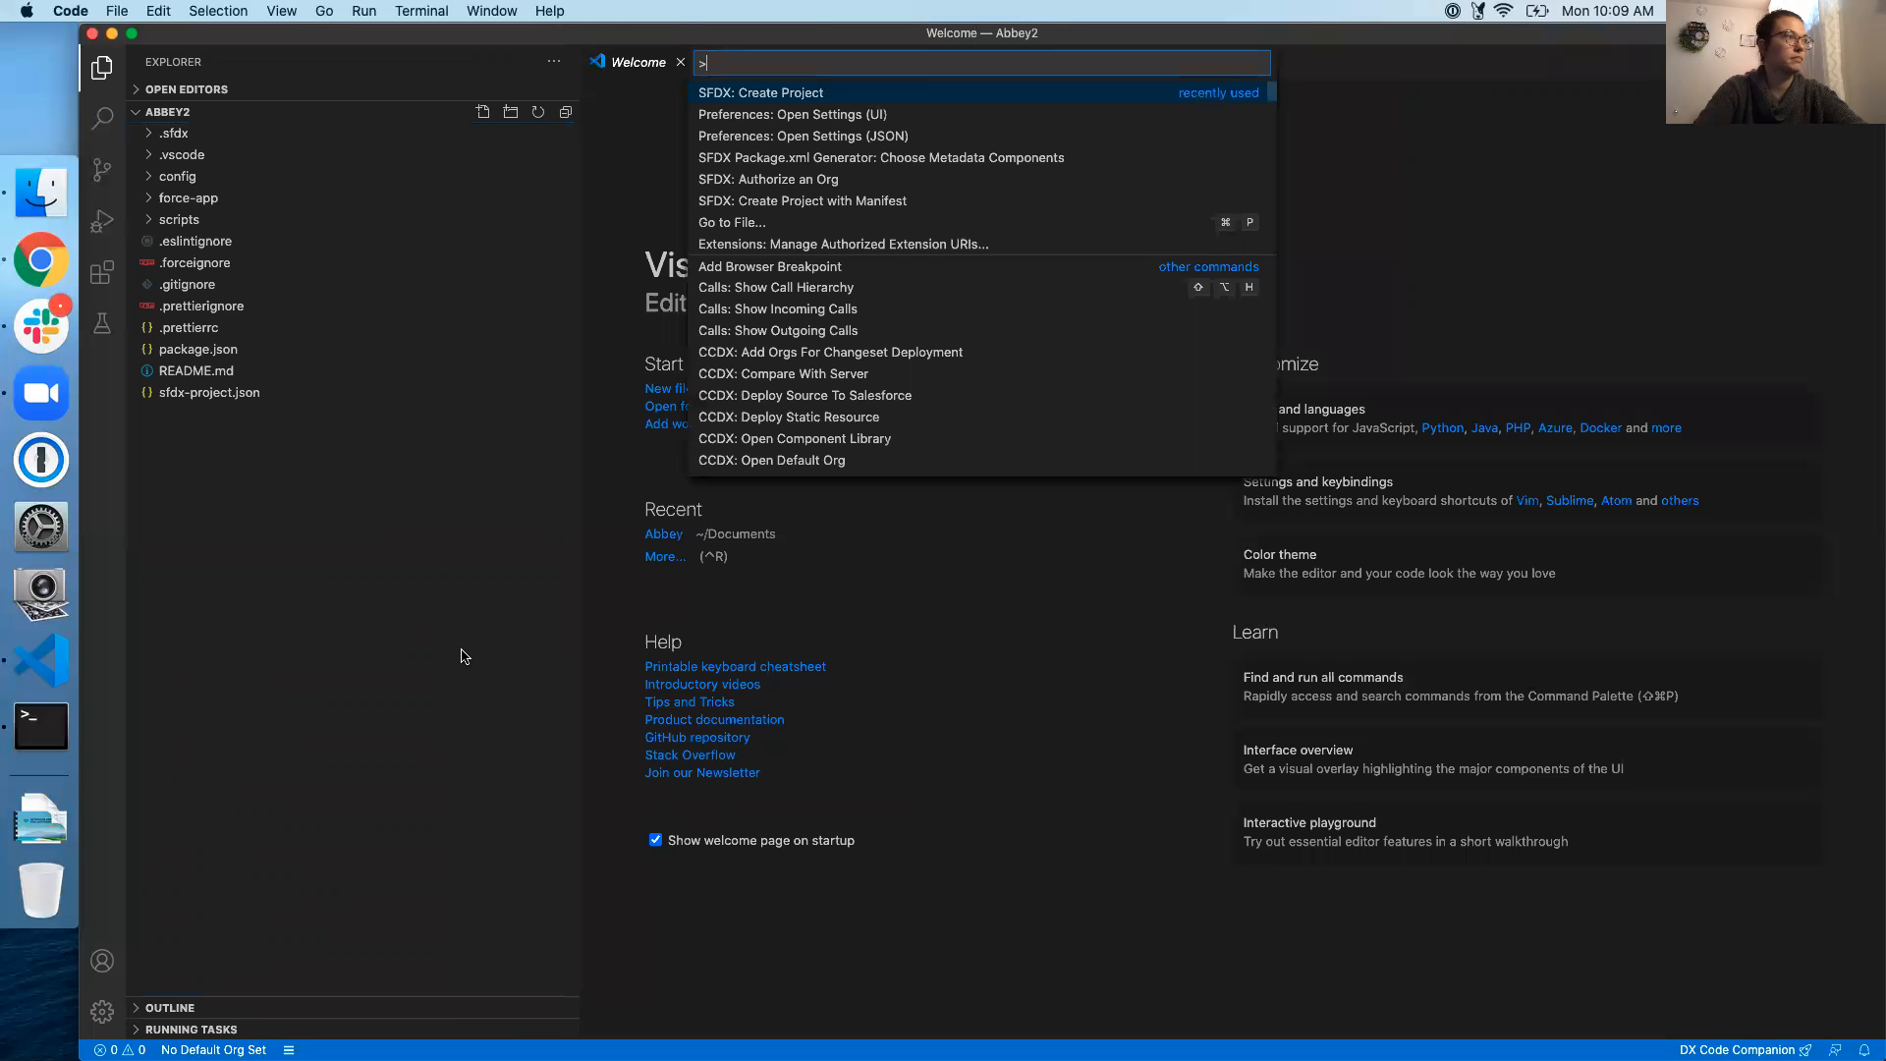
type("auth")
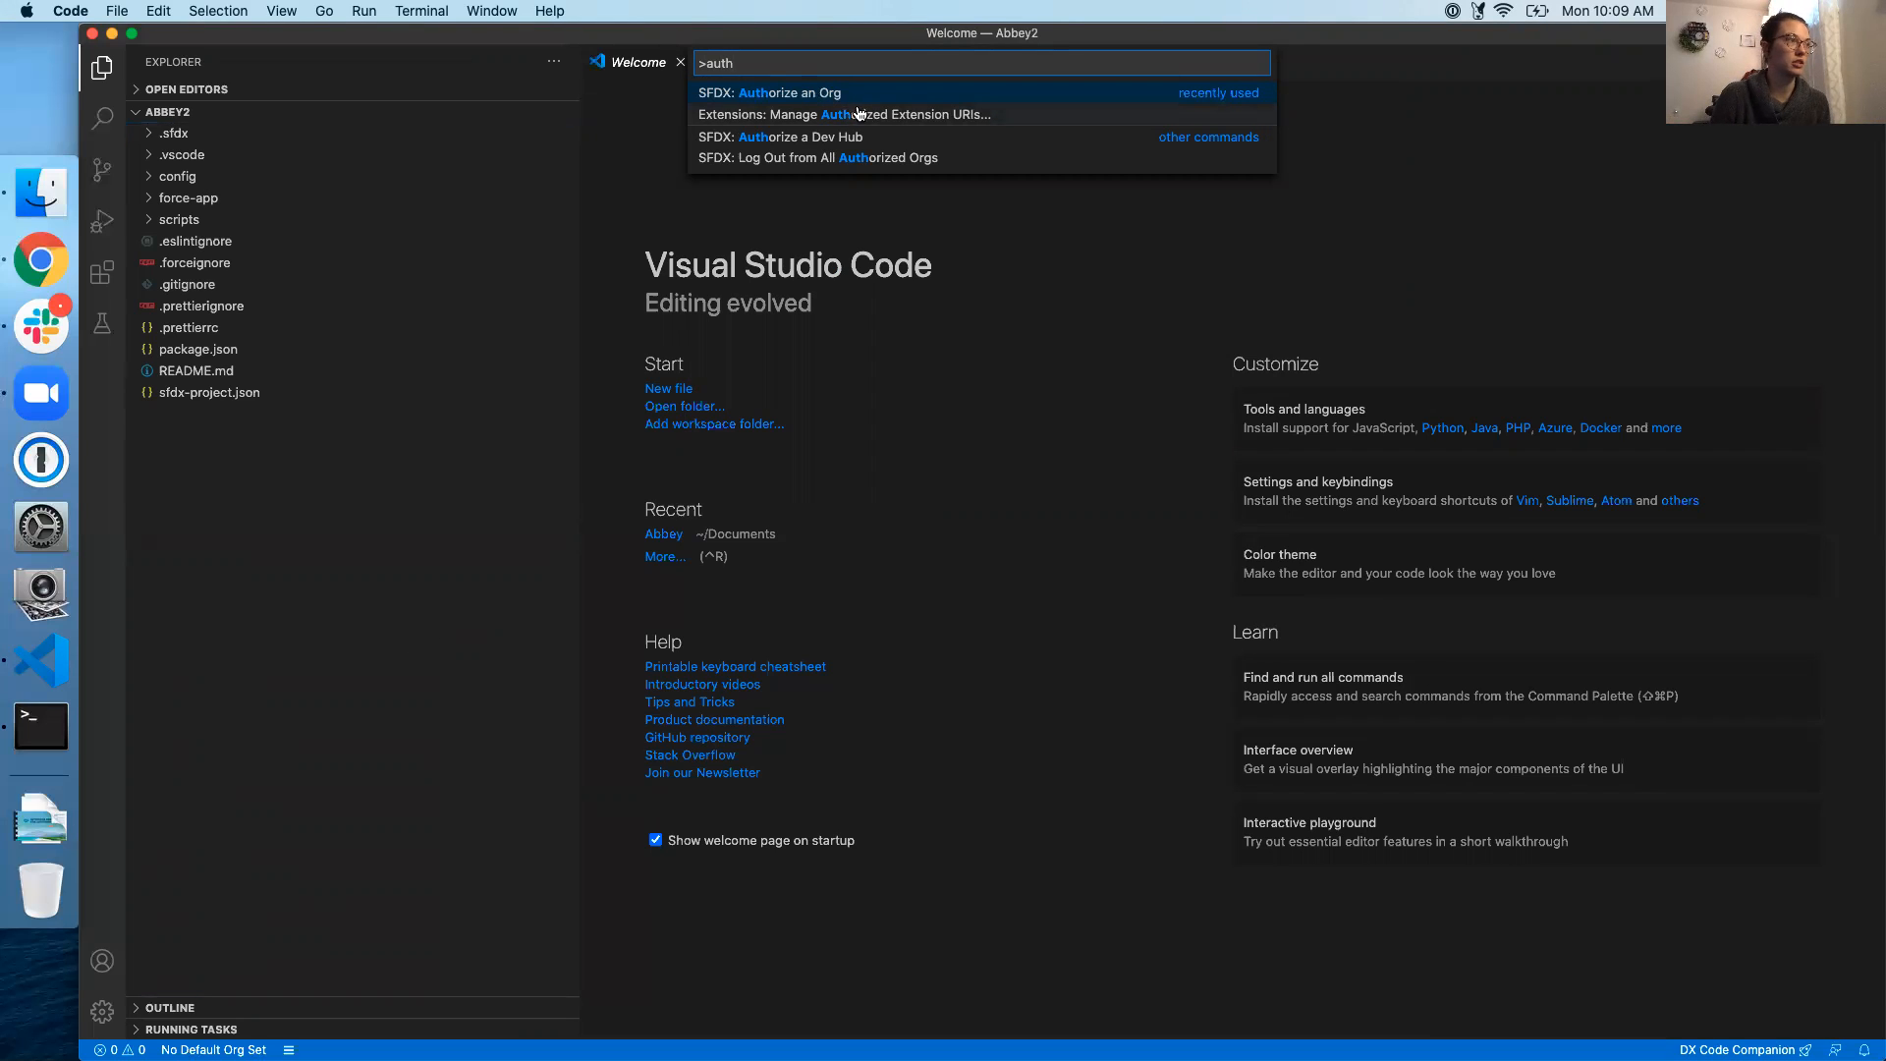
left_click(791, 98)
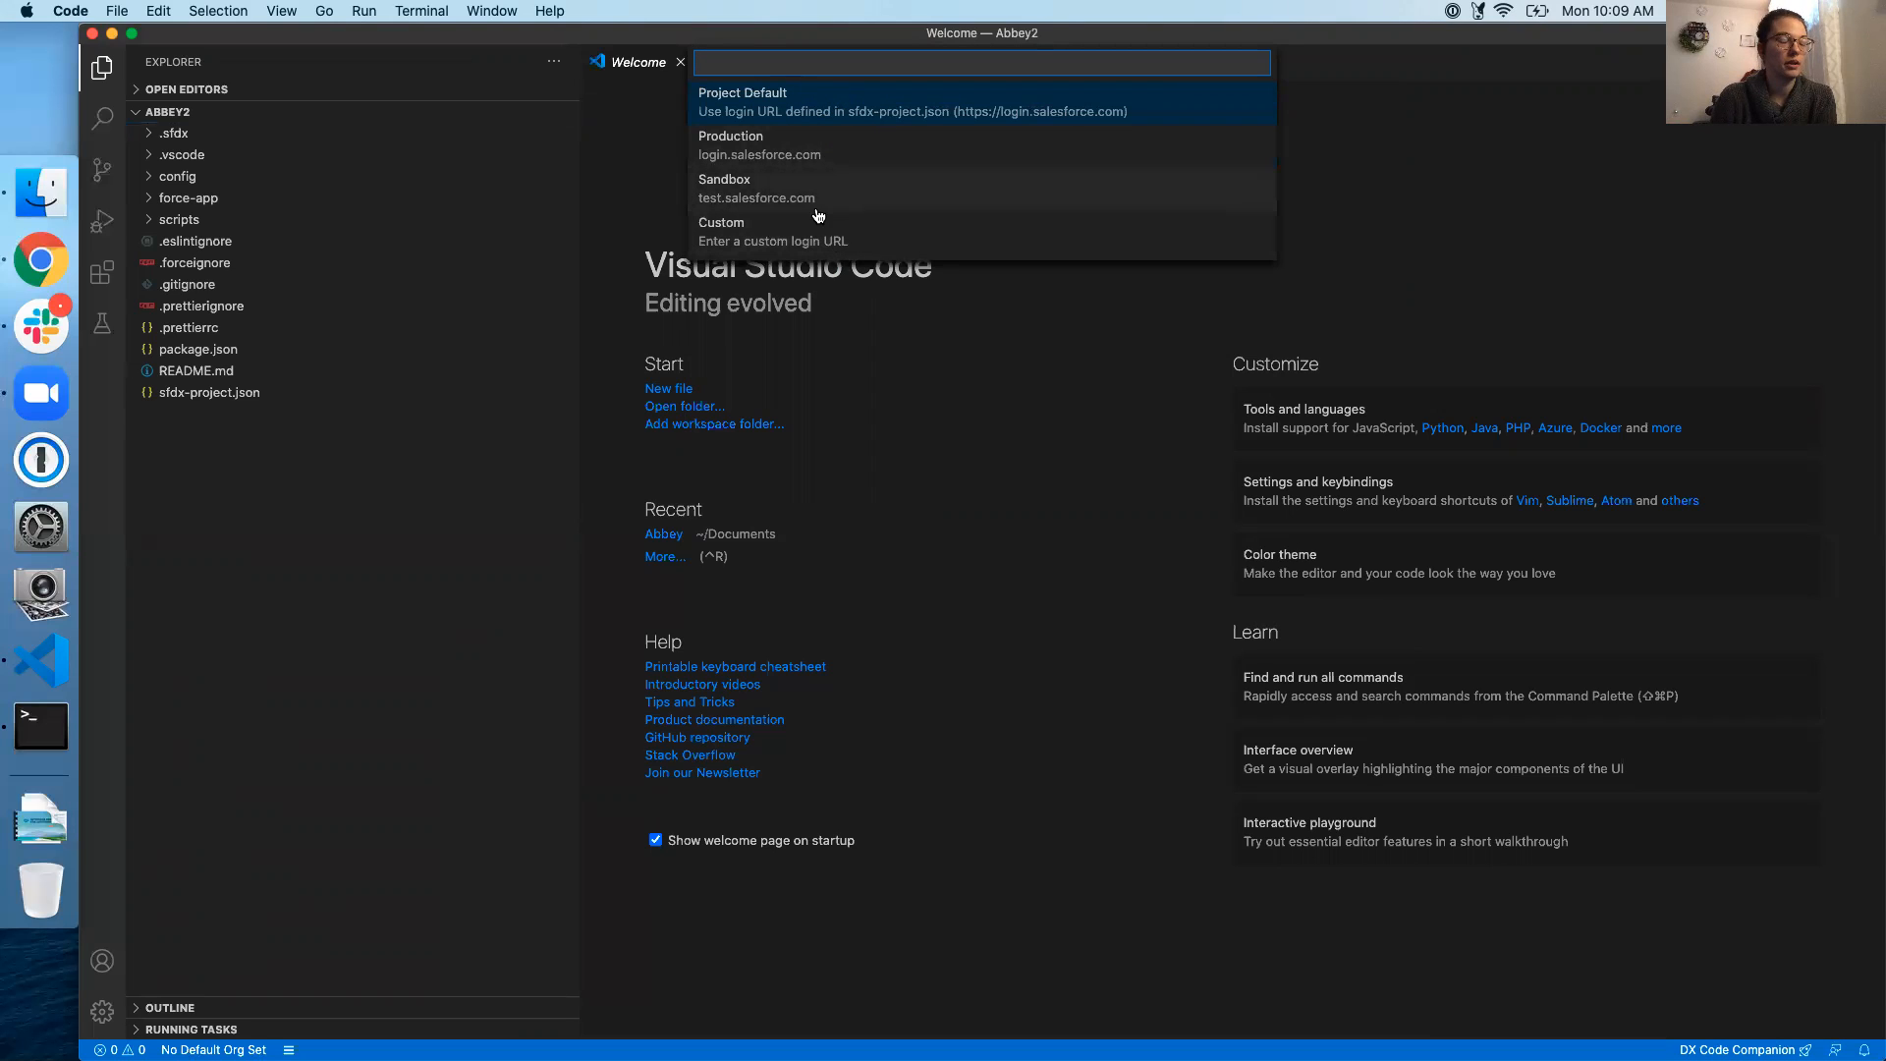
left_click(732, 197)
type("Abbey2")
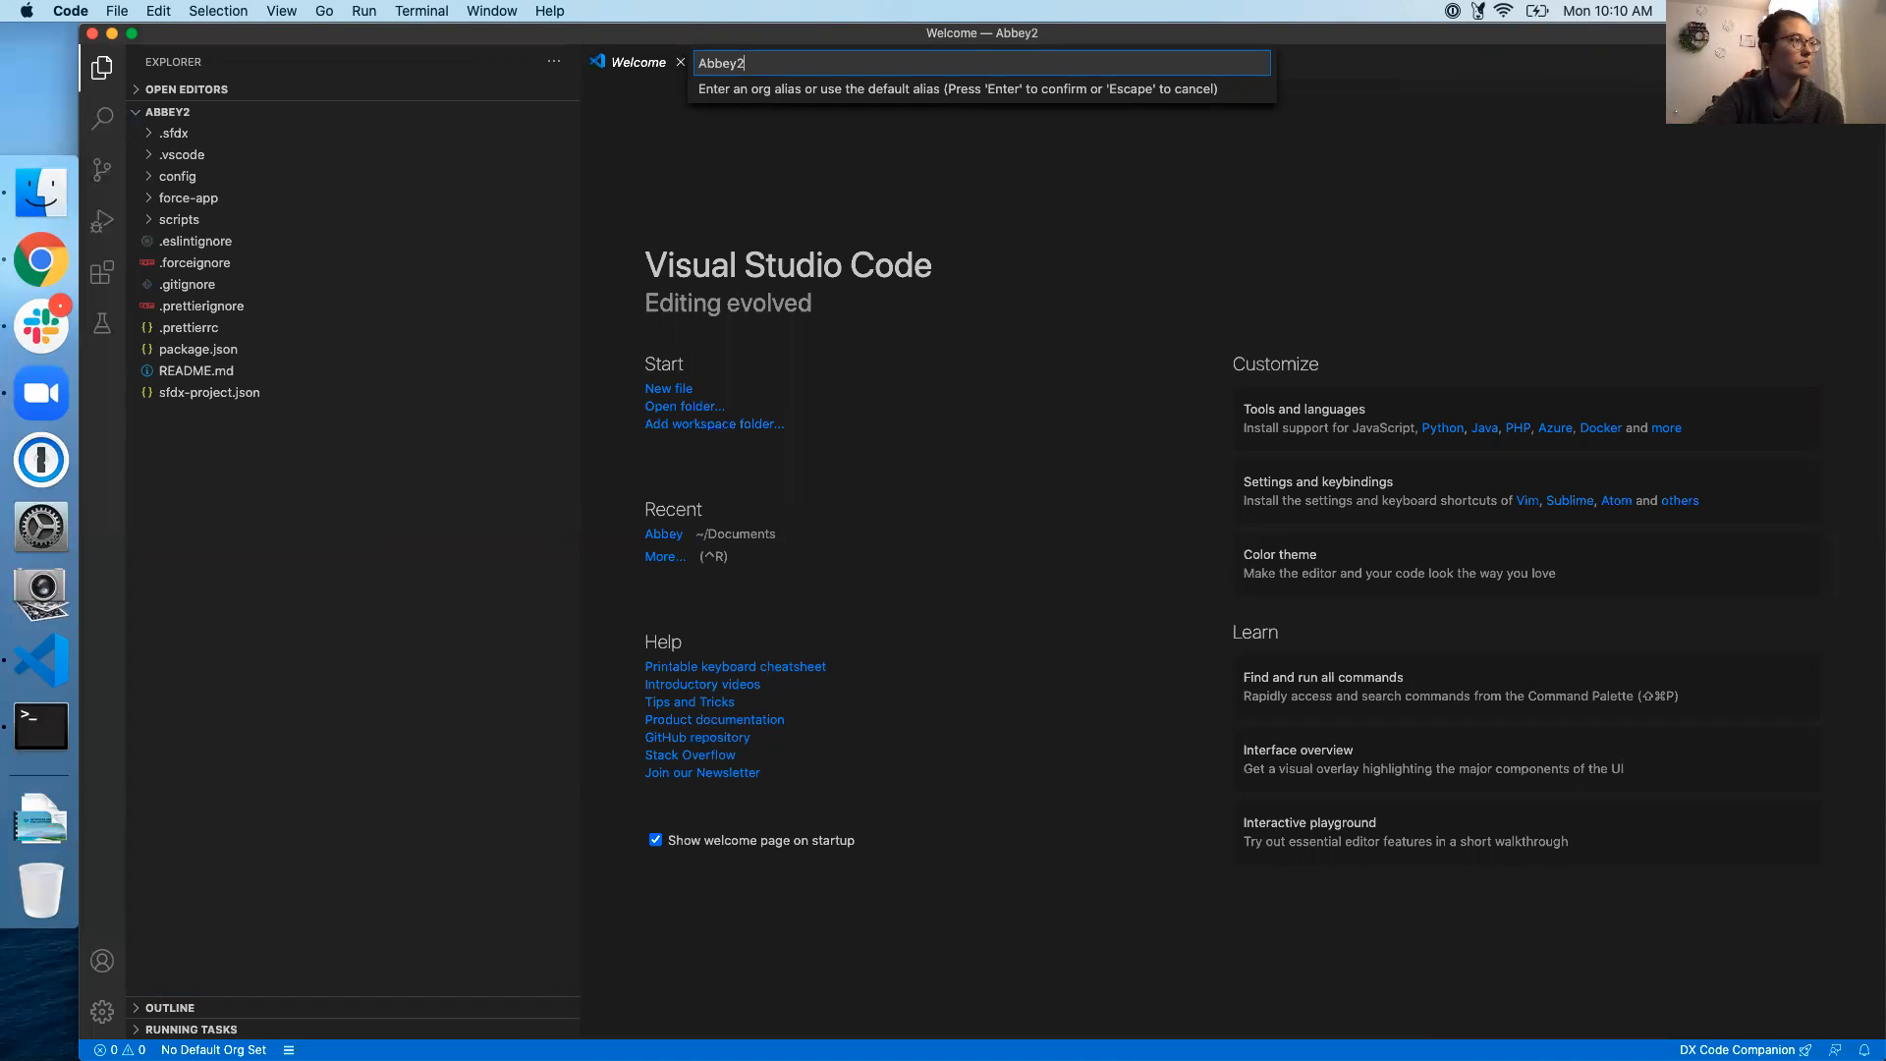
key("Return")
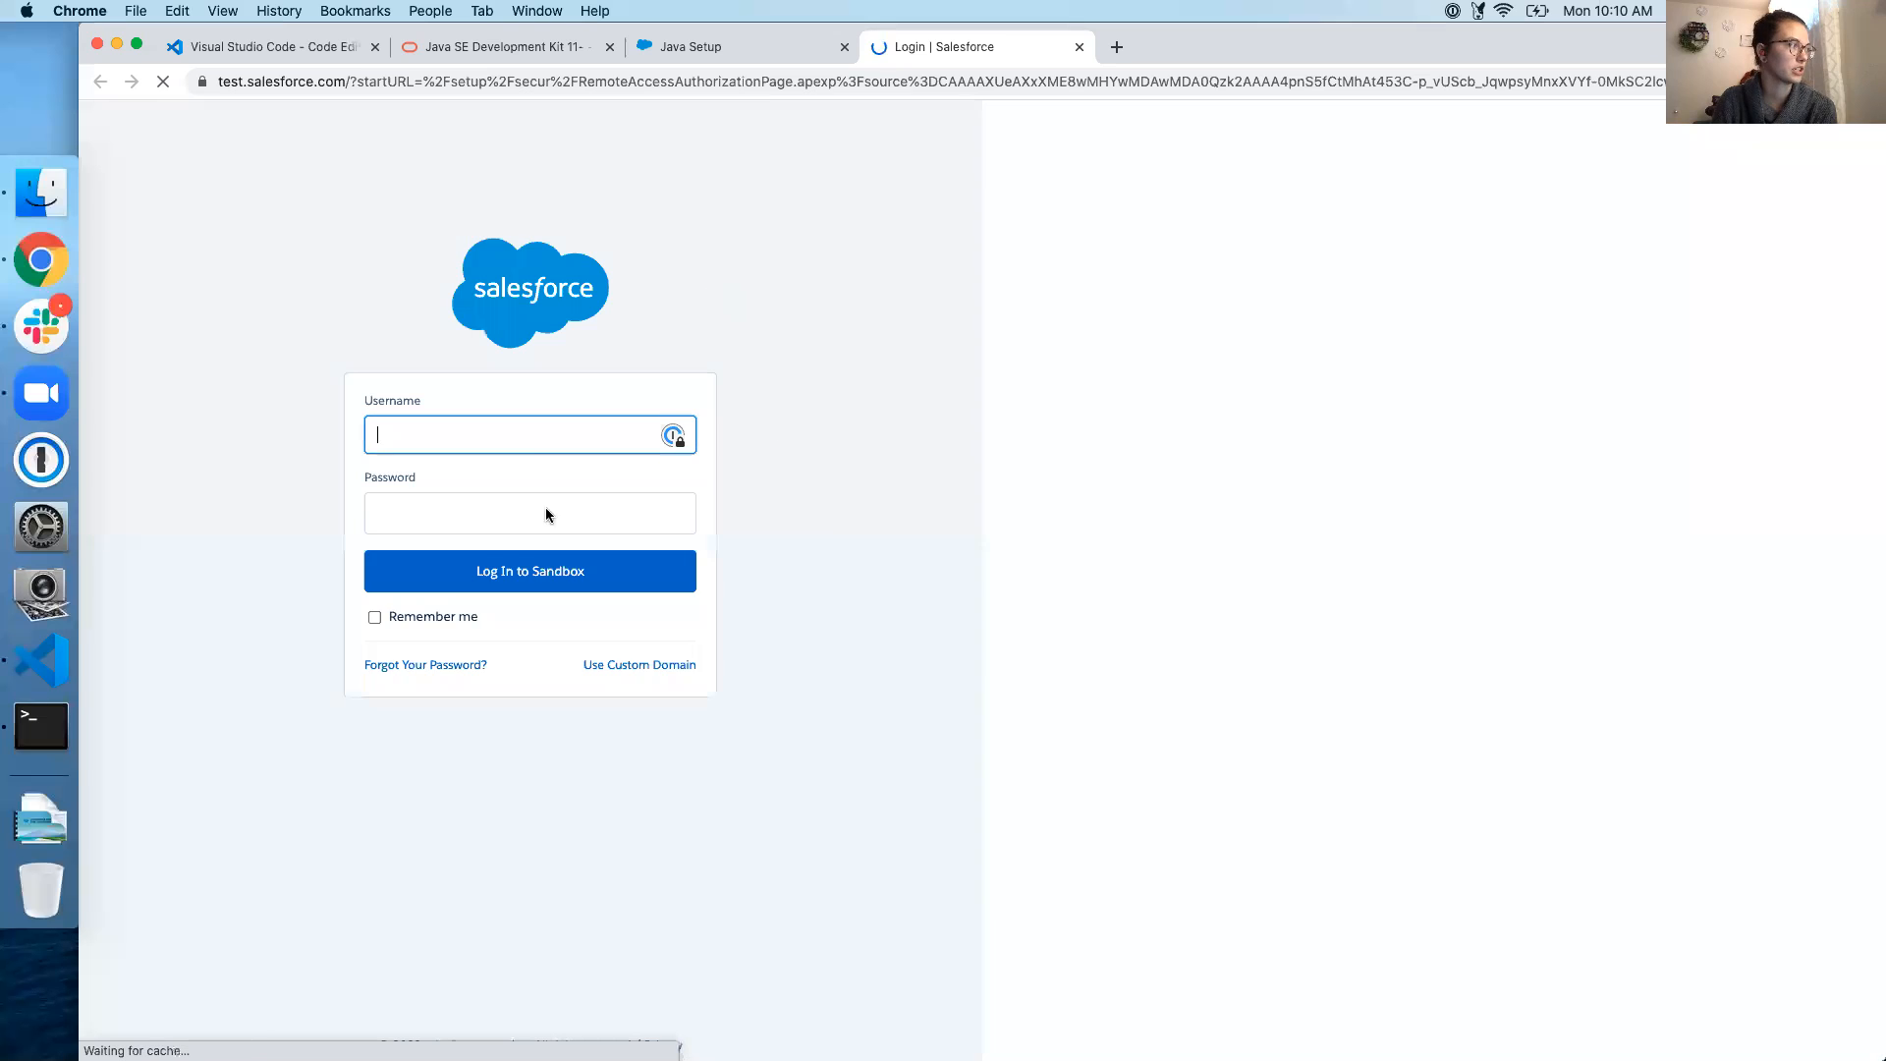
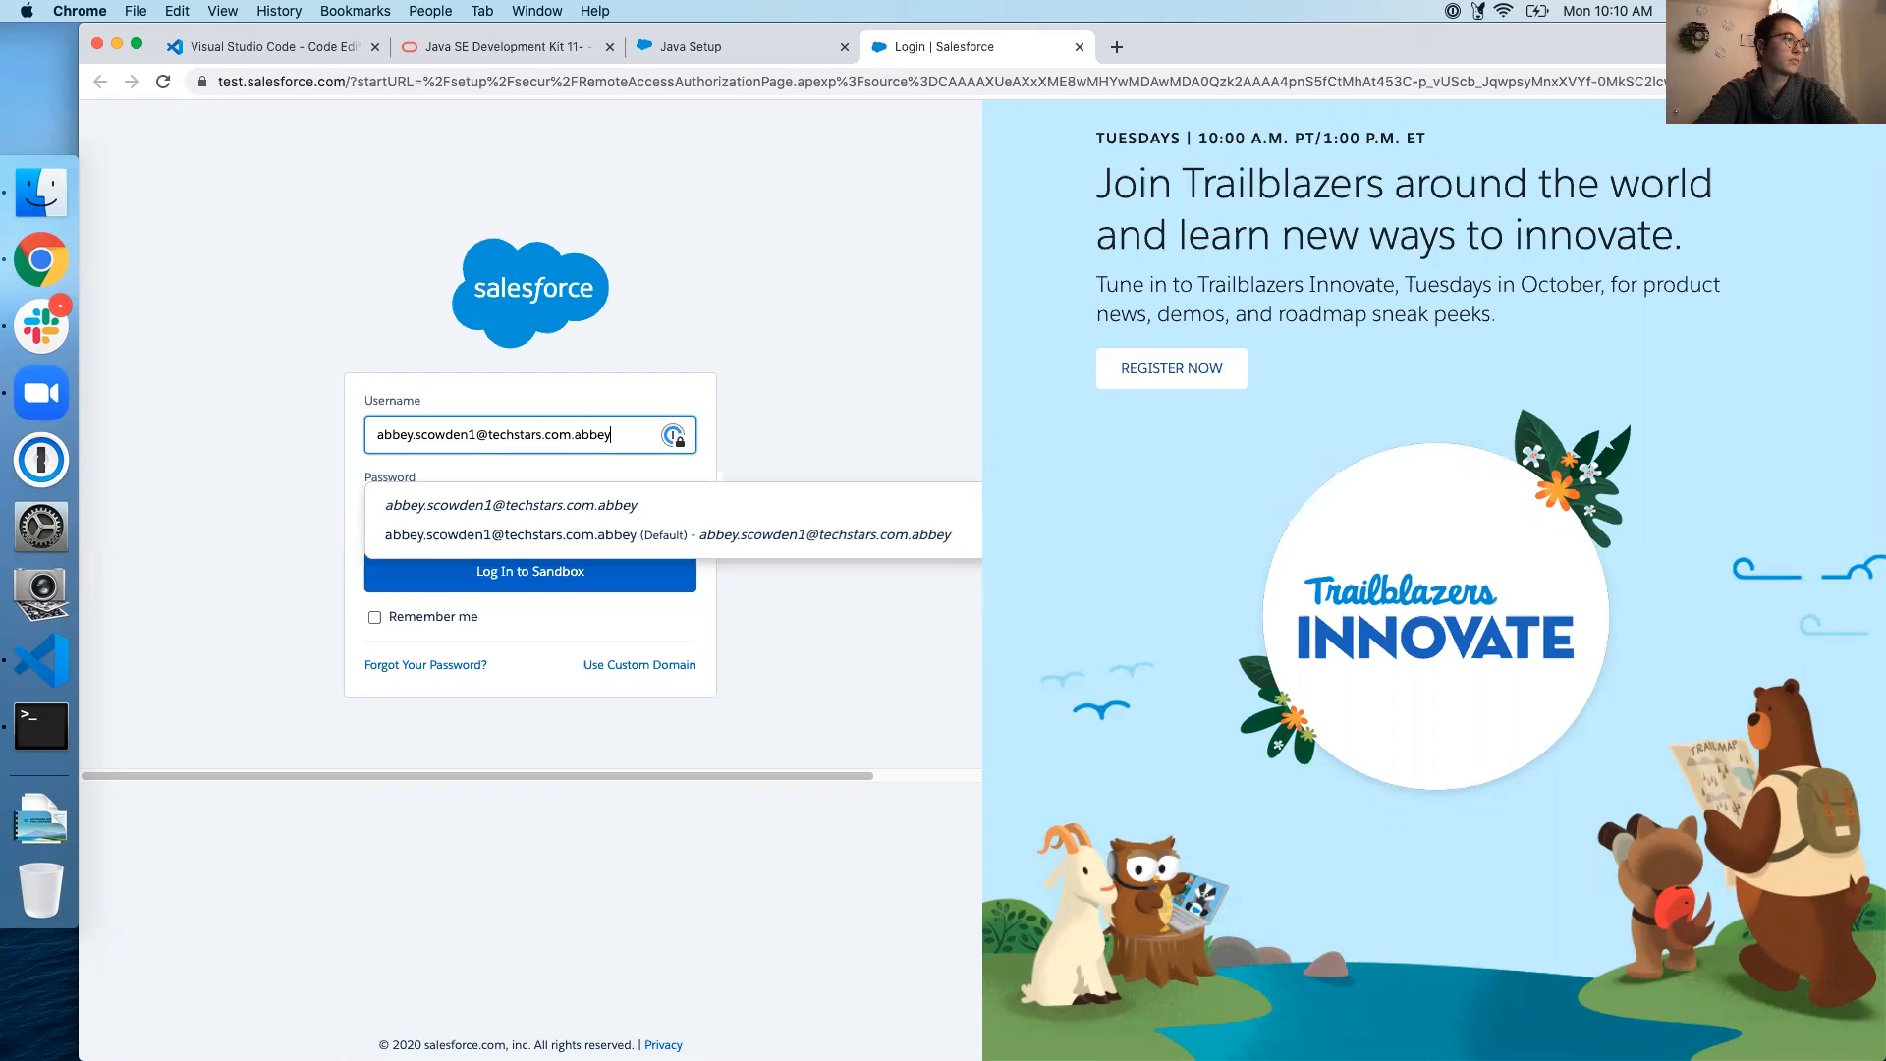
Enter the org's username and password on the Salesforce sandbox login page
key("Tab")
type("••••••")
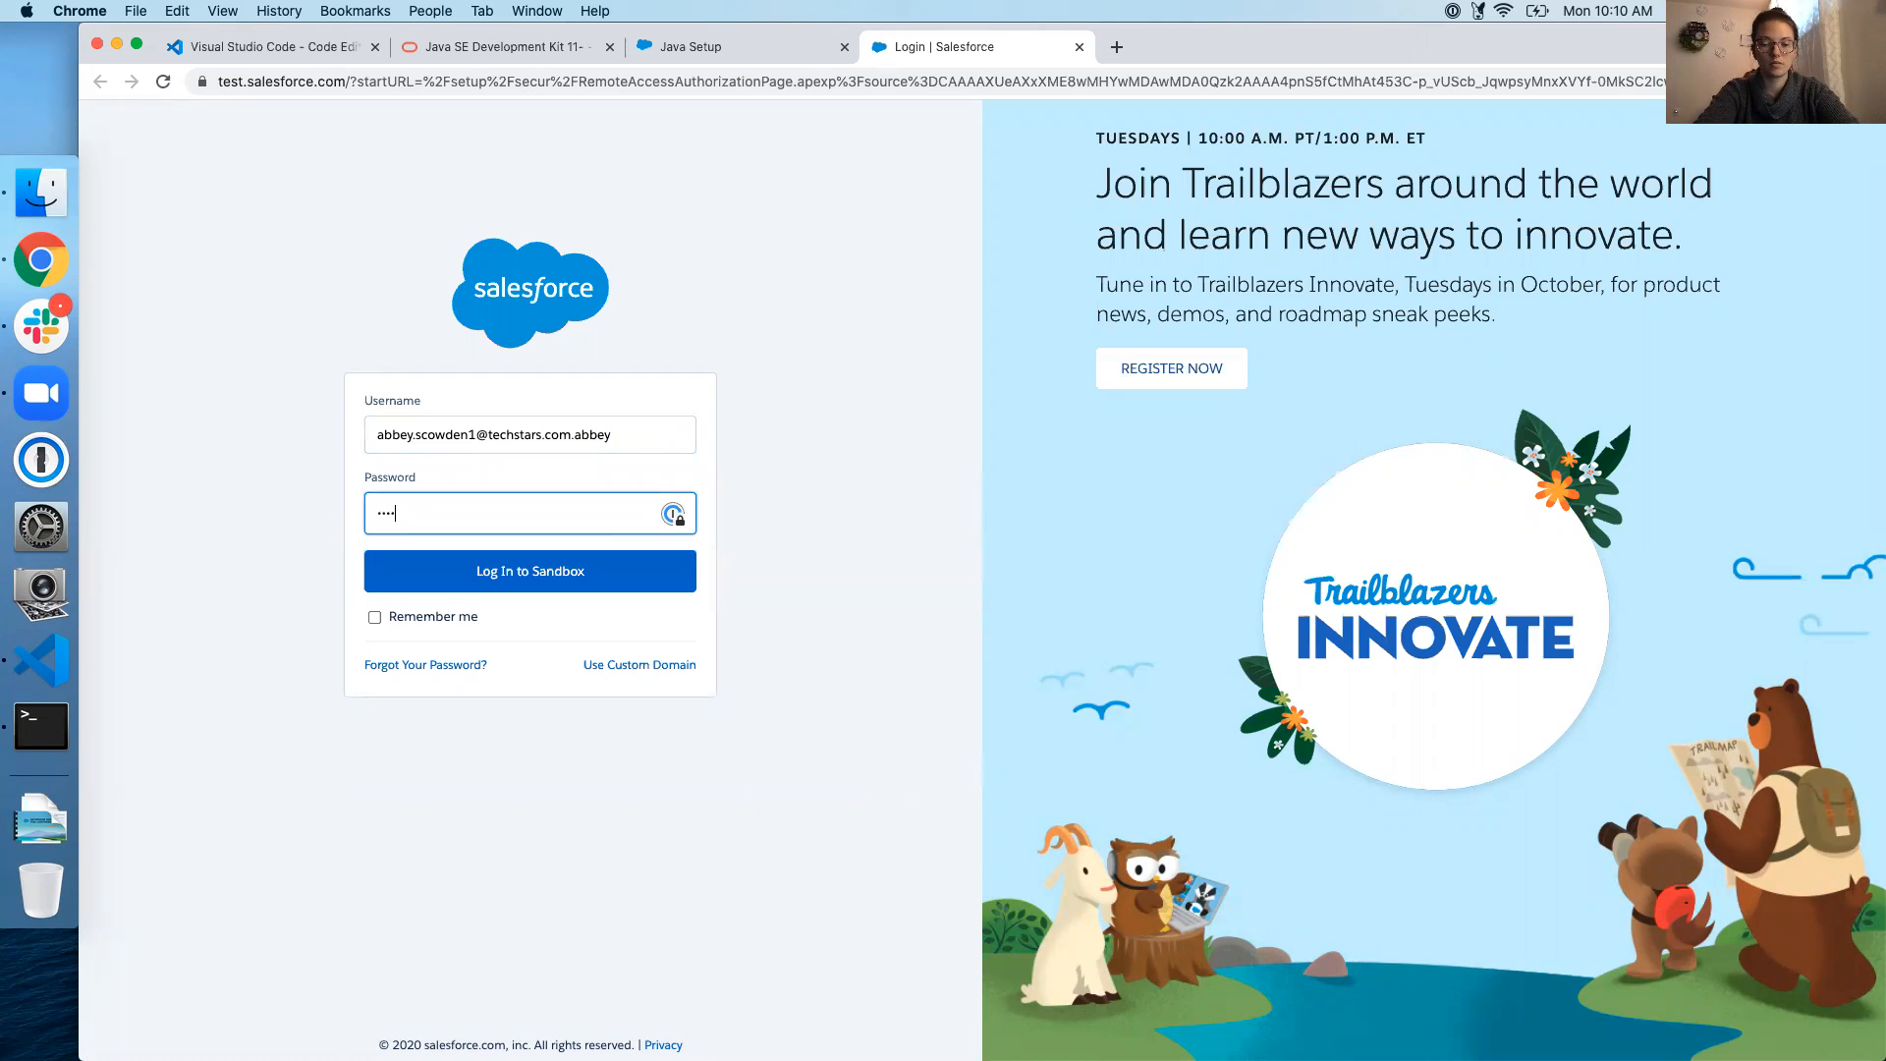
type("••••••••••")
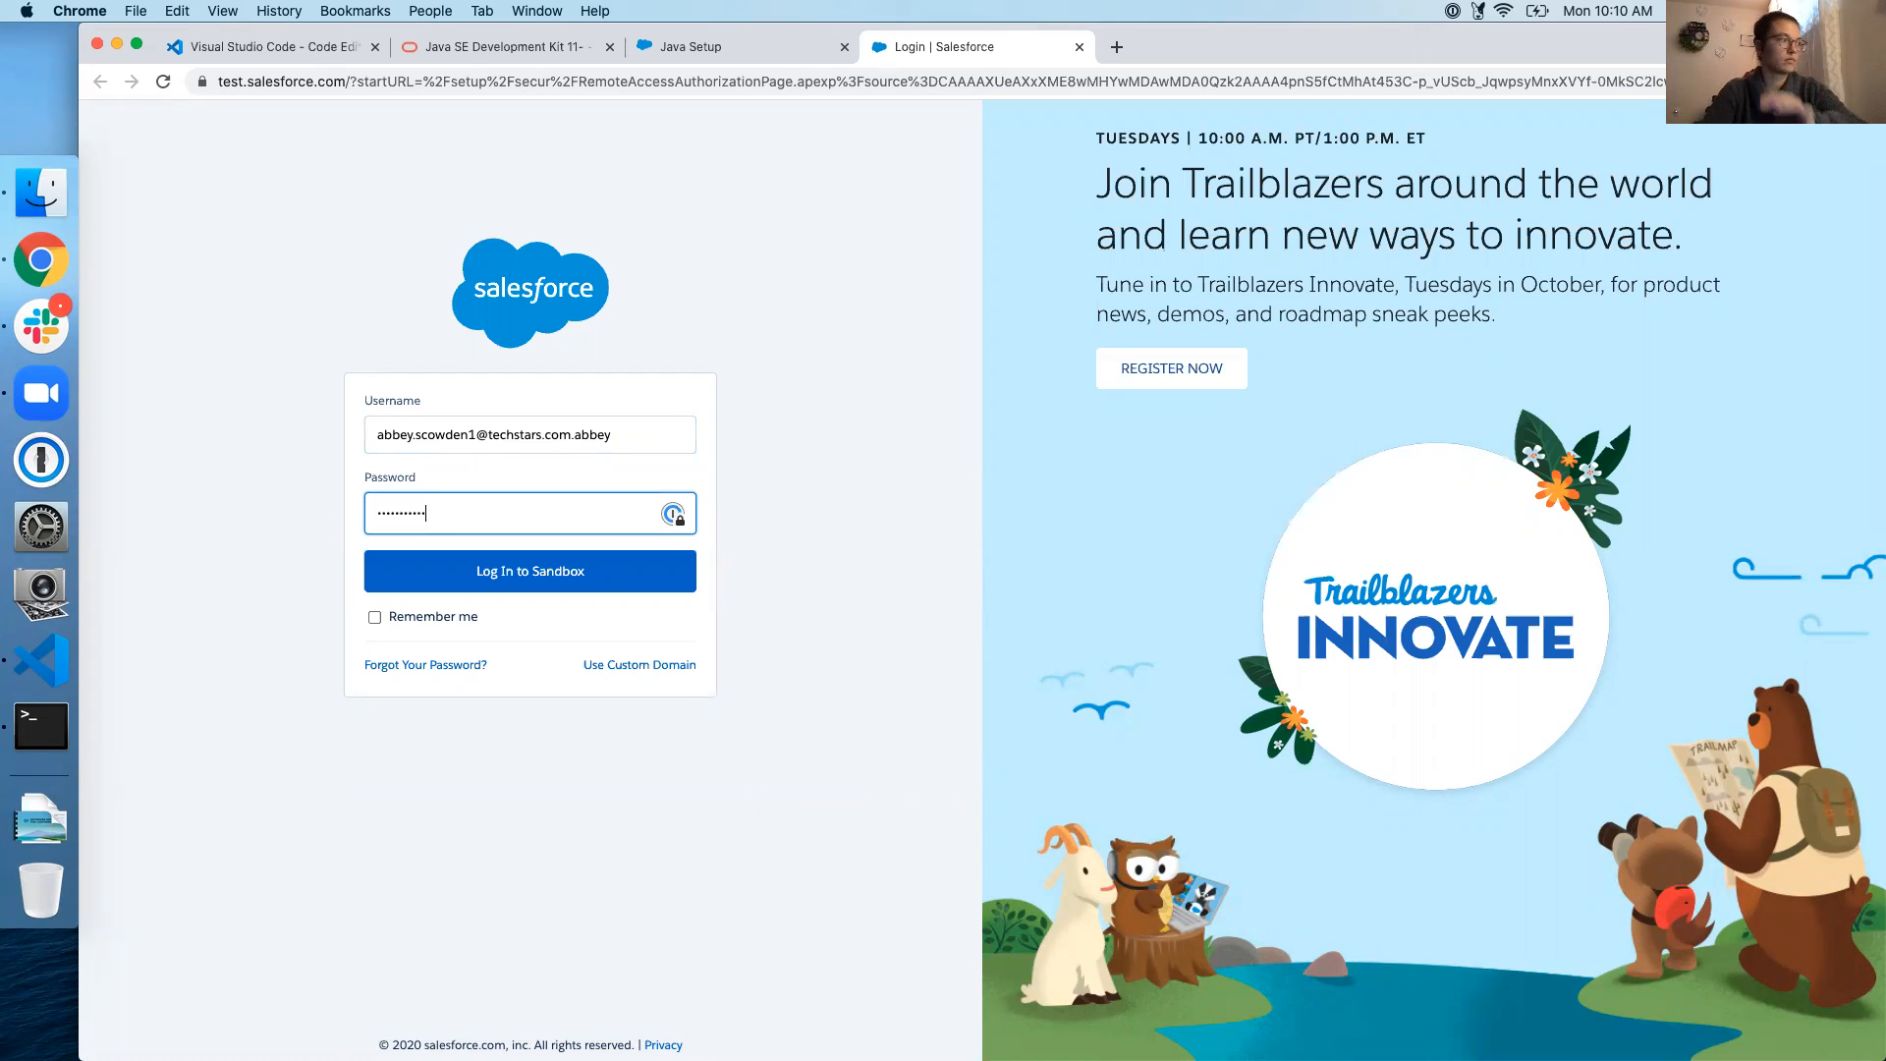
Log in to the sandbox, allow Salesforce CLI access, and go back to Visual Studio Code
left_click(562, 583)
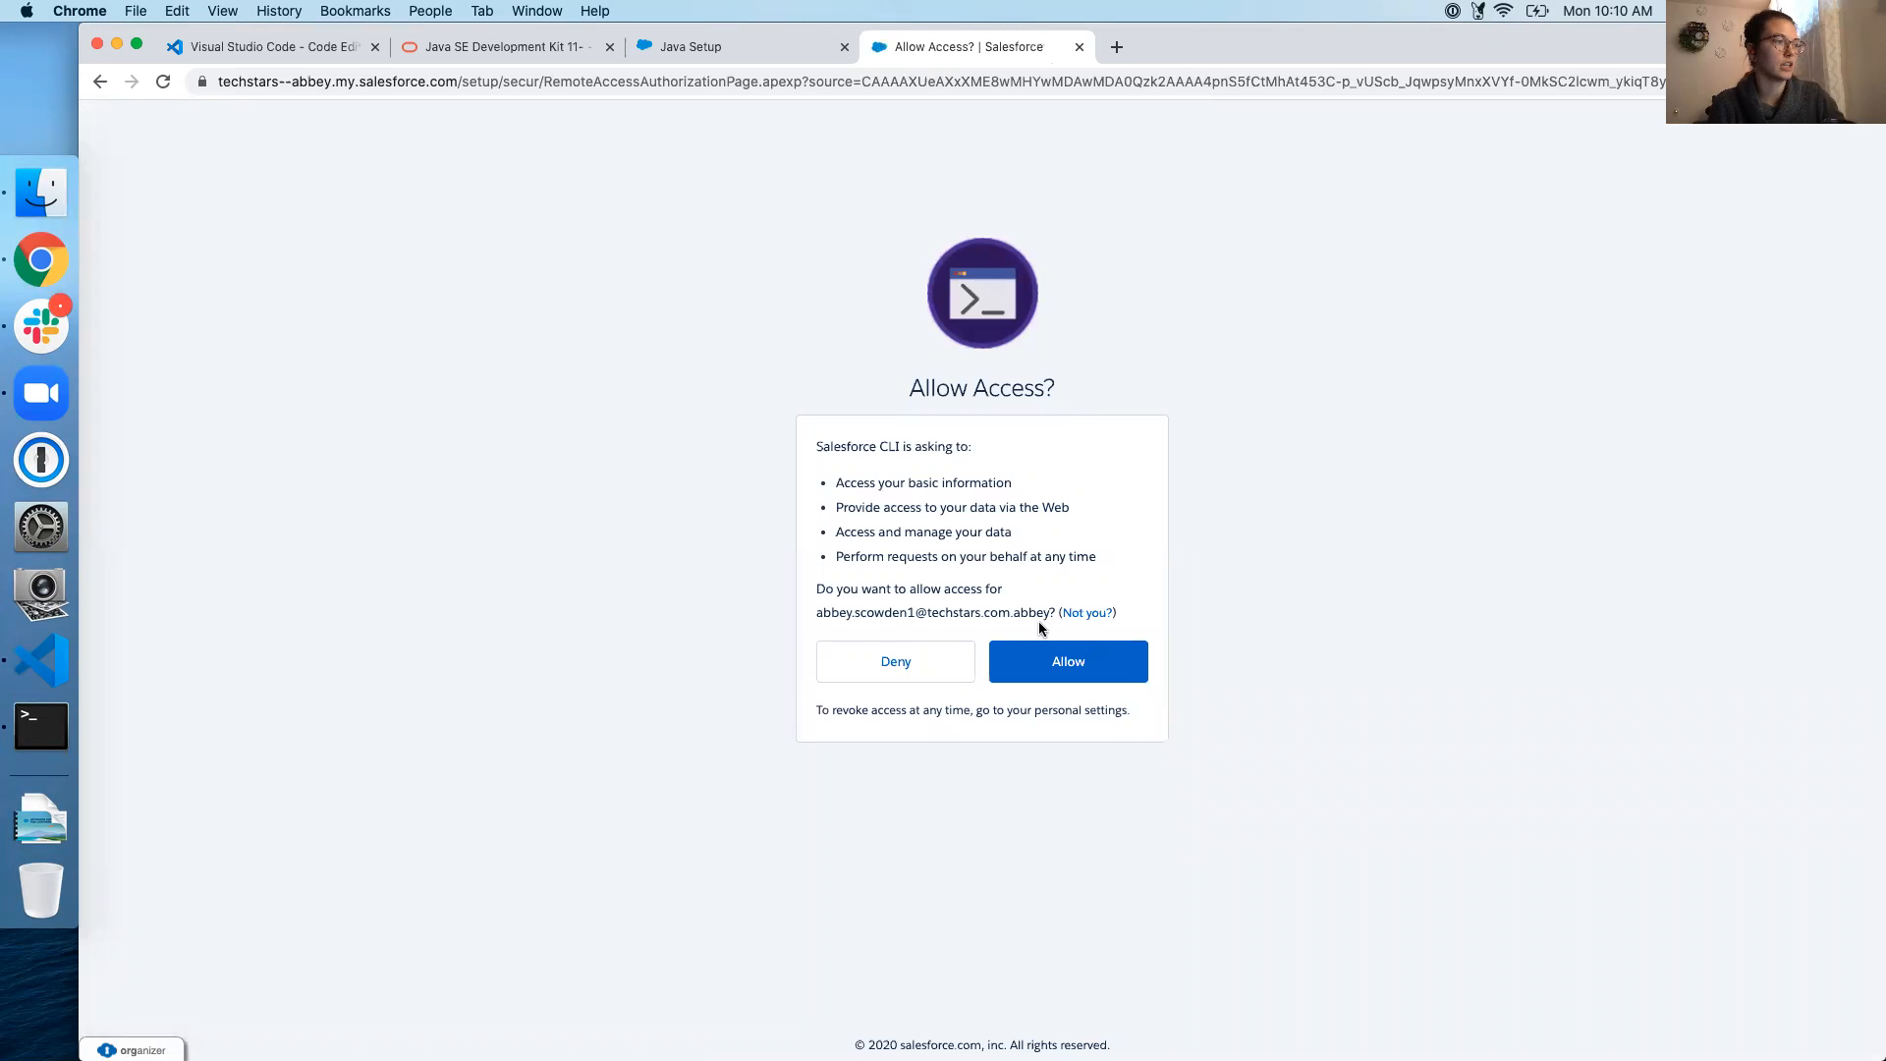
left_click(1052, 658)
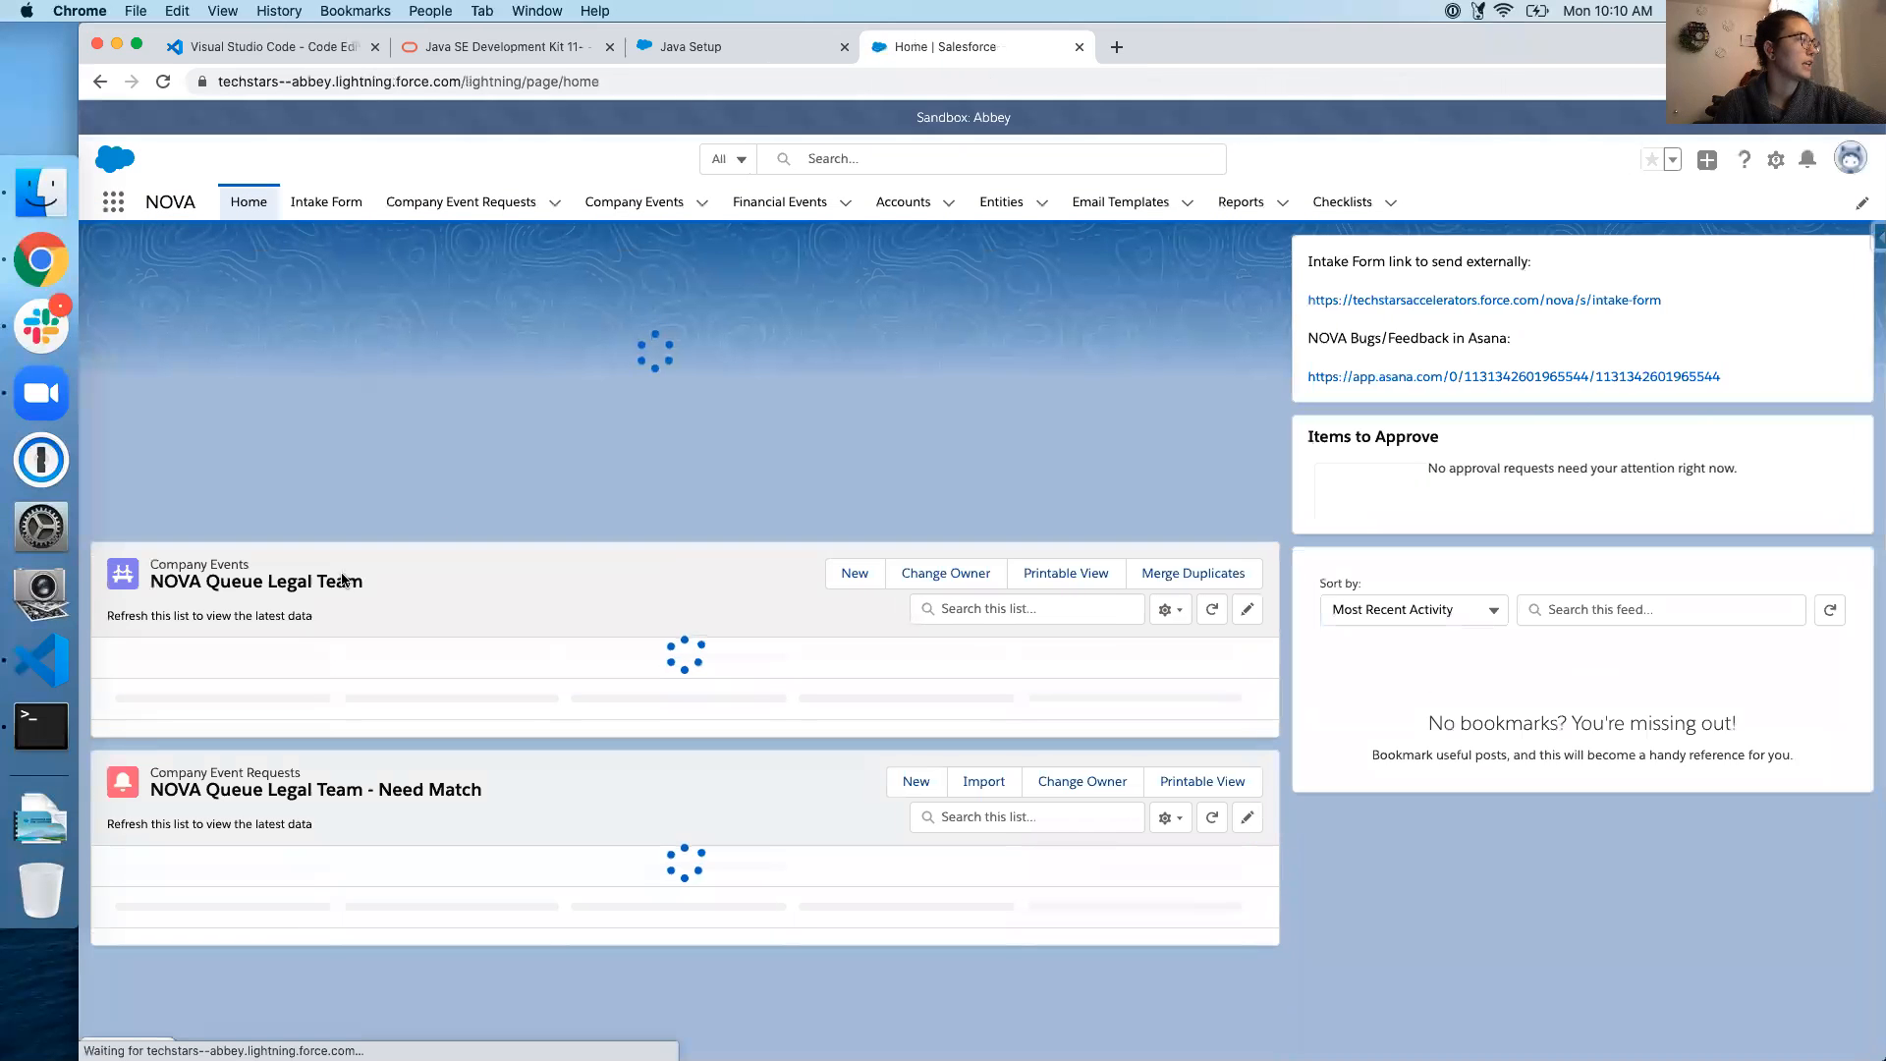
left_click(45, 678)
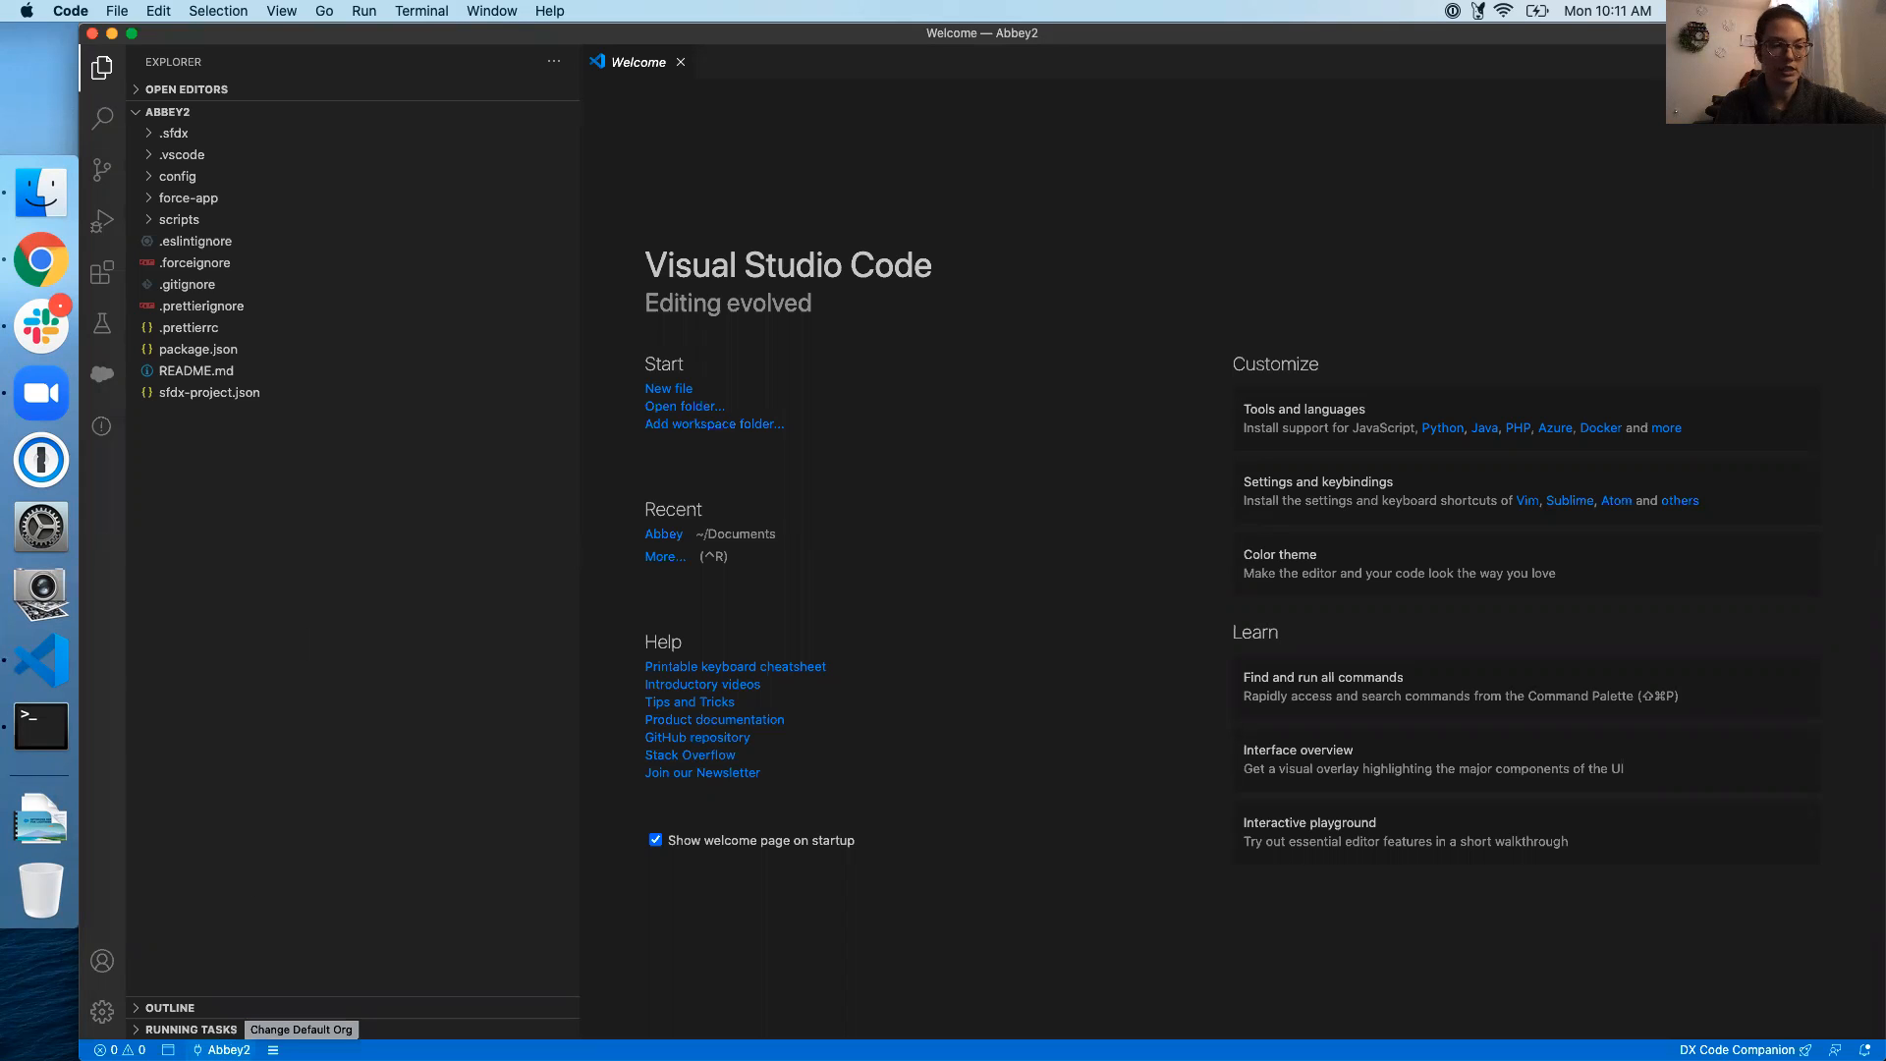
Show the Abbey2 org's metadata in the Org Browser and start retrieving Apex Classes
left_click(224, 1049)
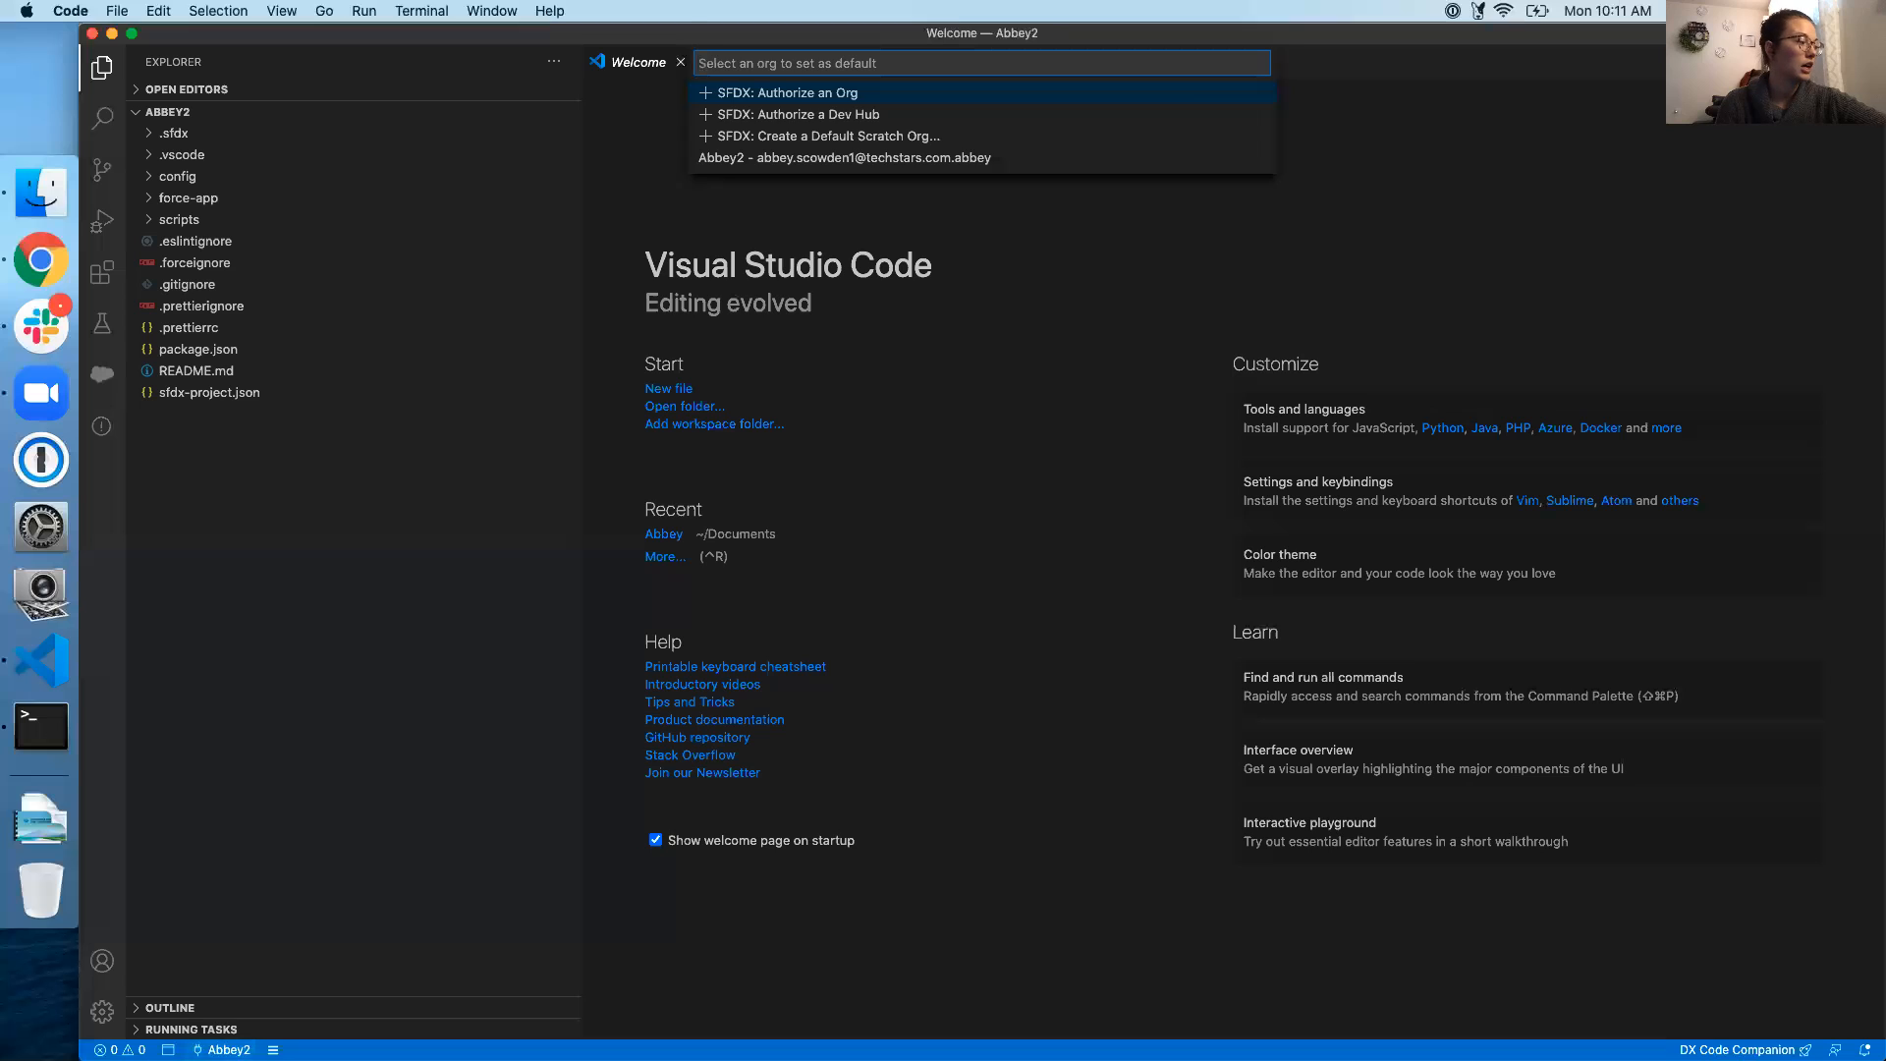
left_click(321, 613)
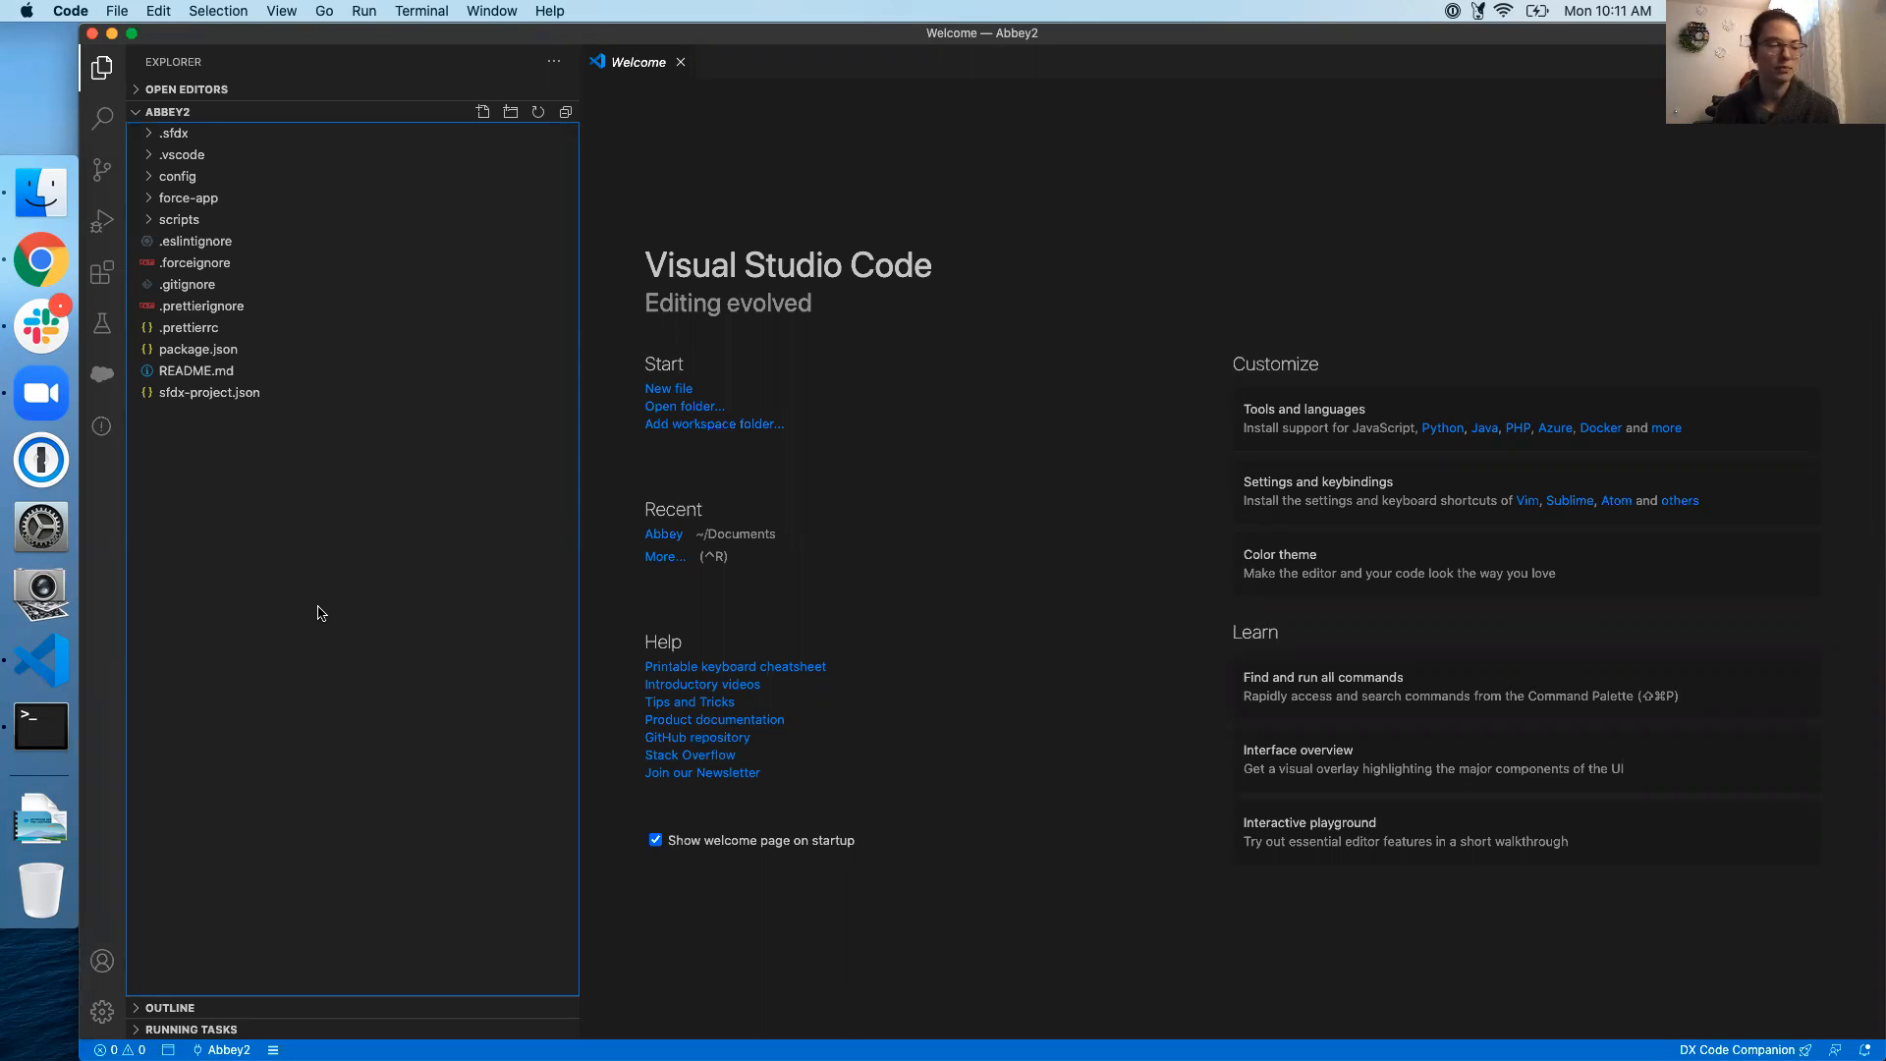
left_click(100, 378)
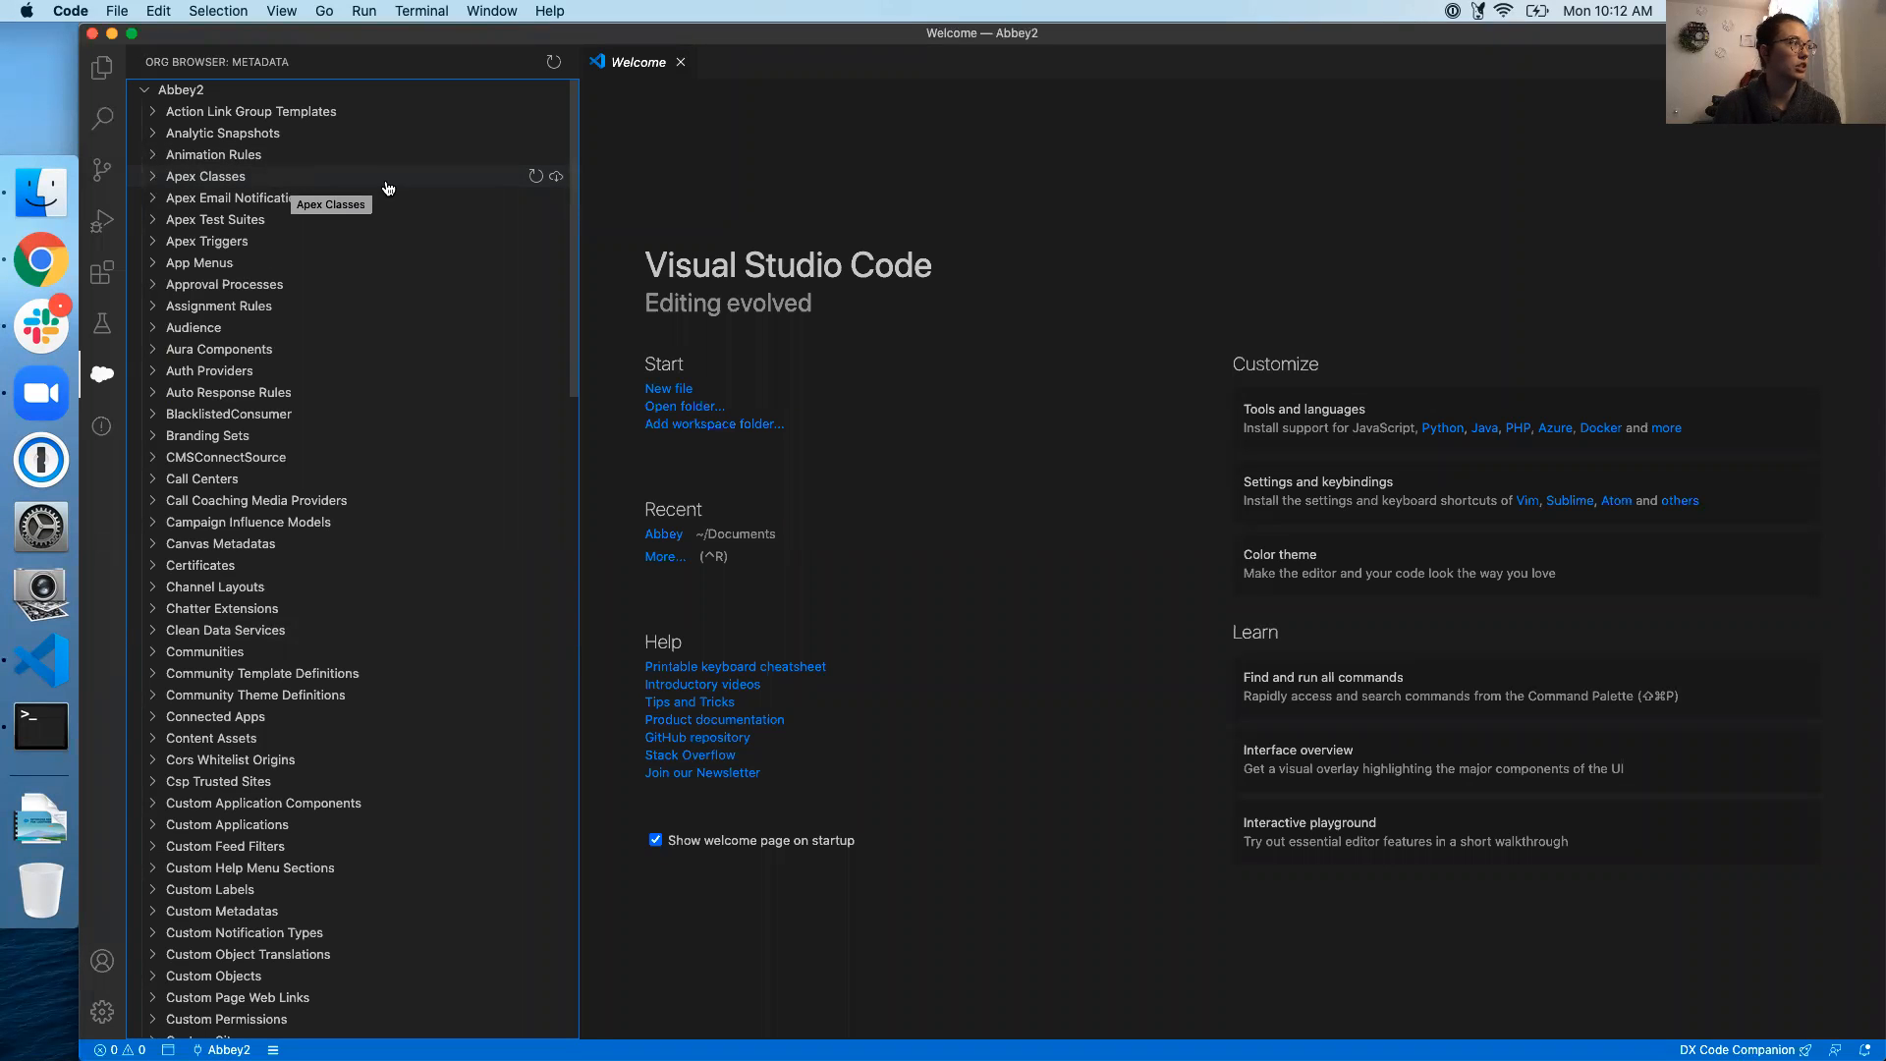
left_click(556, 178)
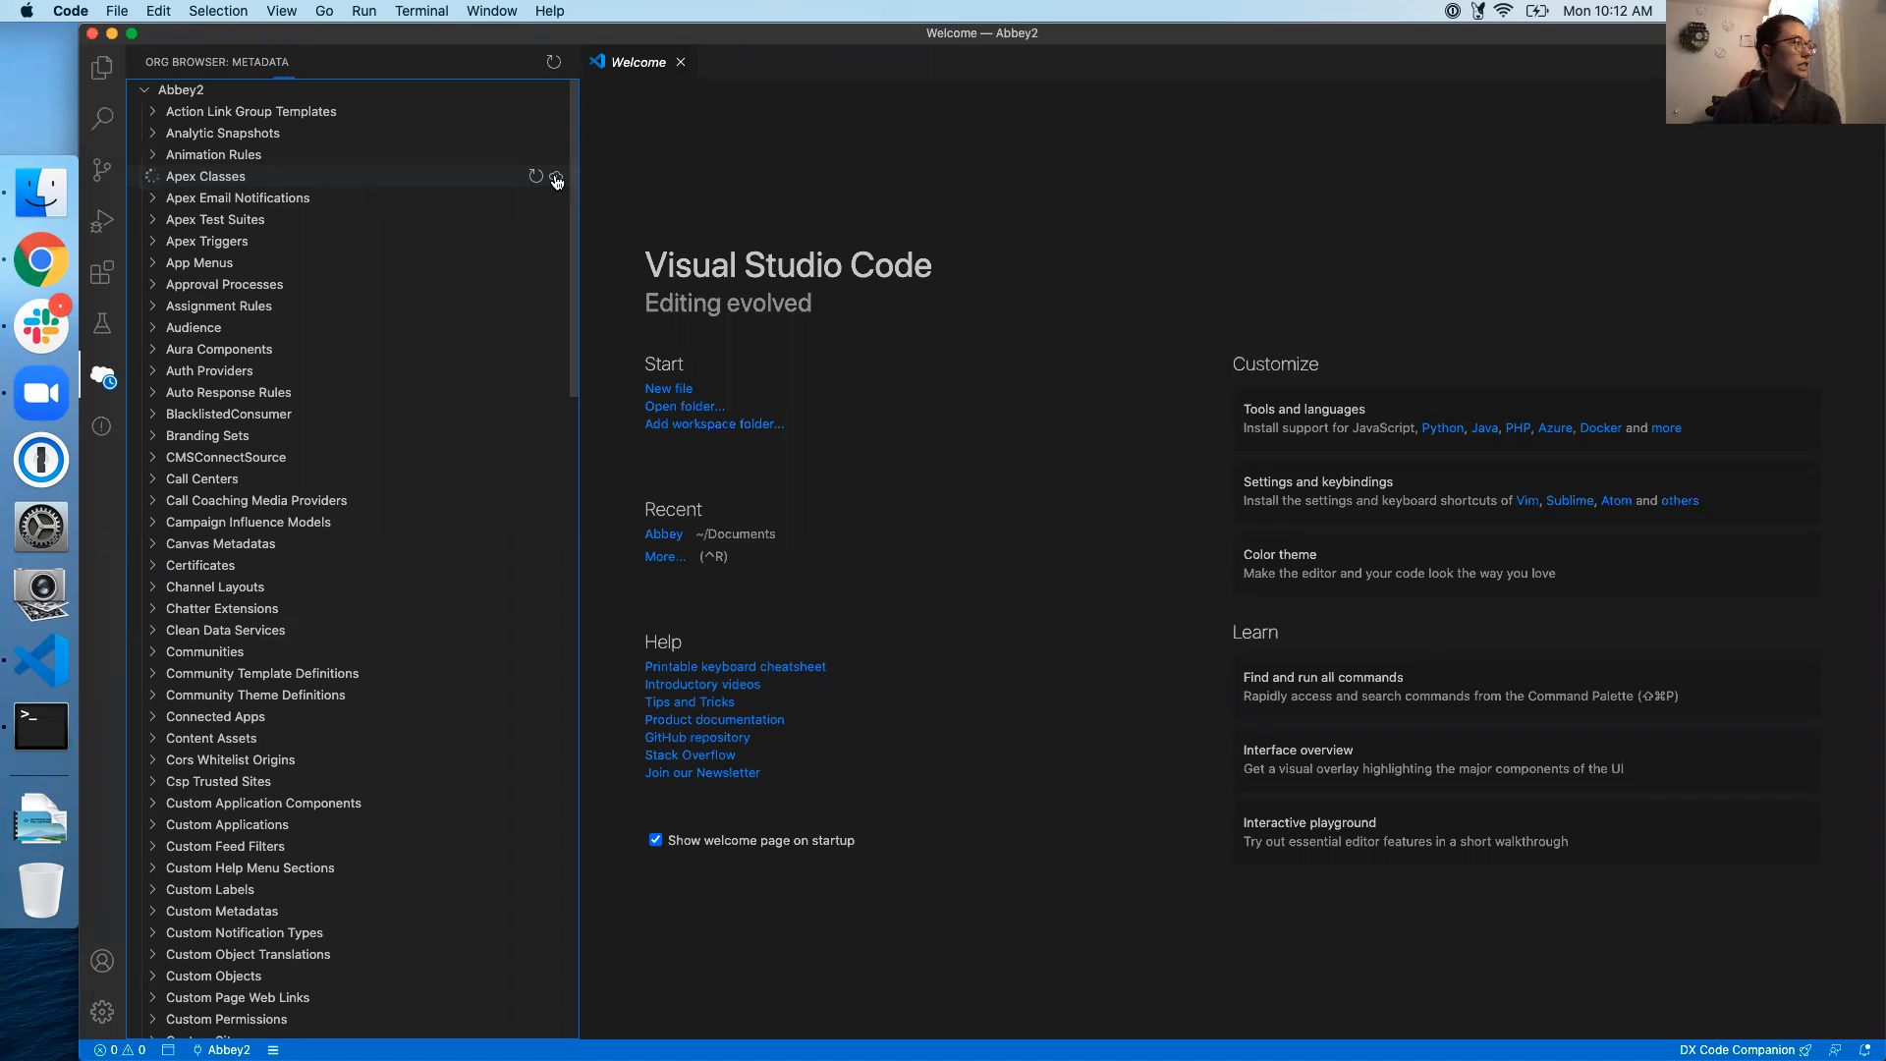
Collapse the retrieved Apex Classes and retrieve the Apex Triggers from the org
left_click(556, 178)
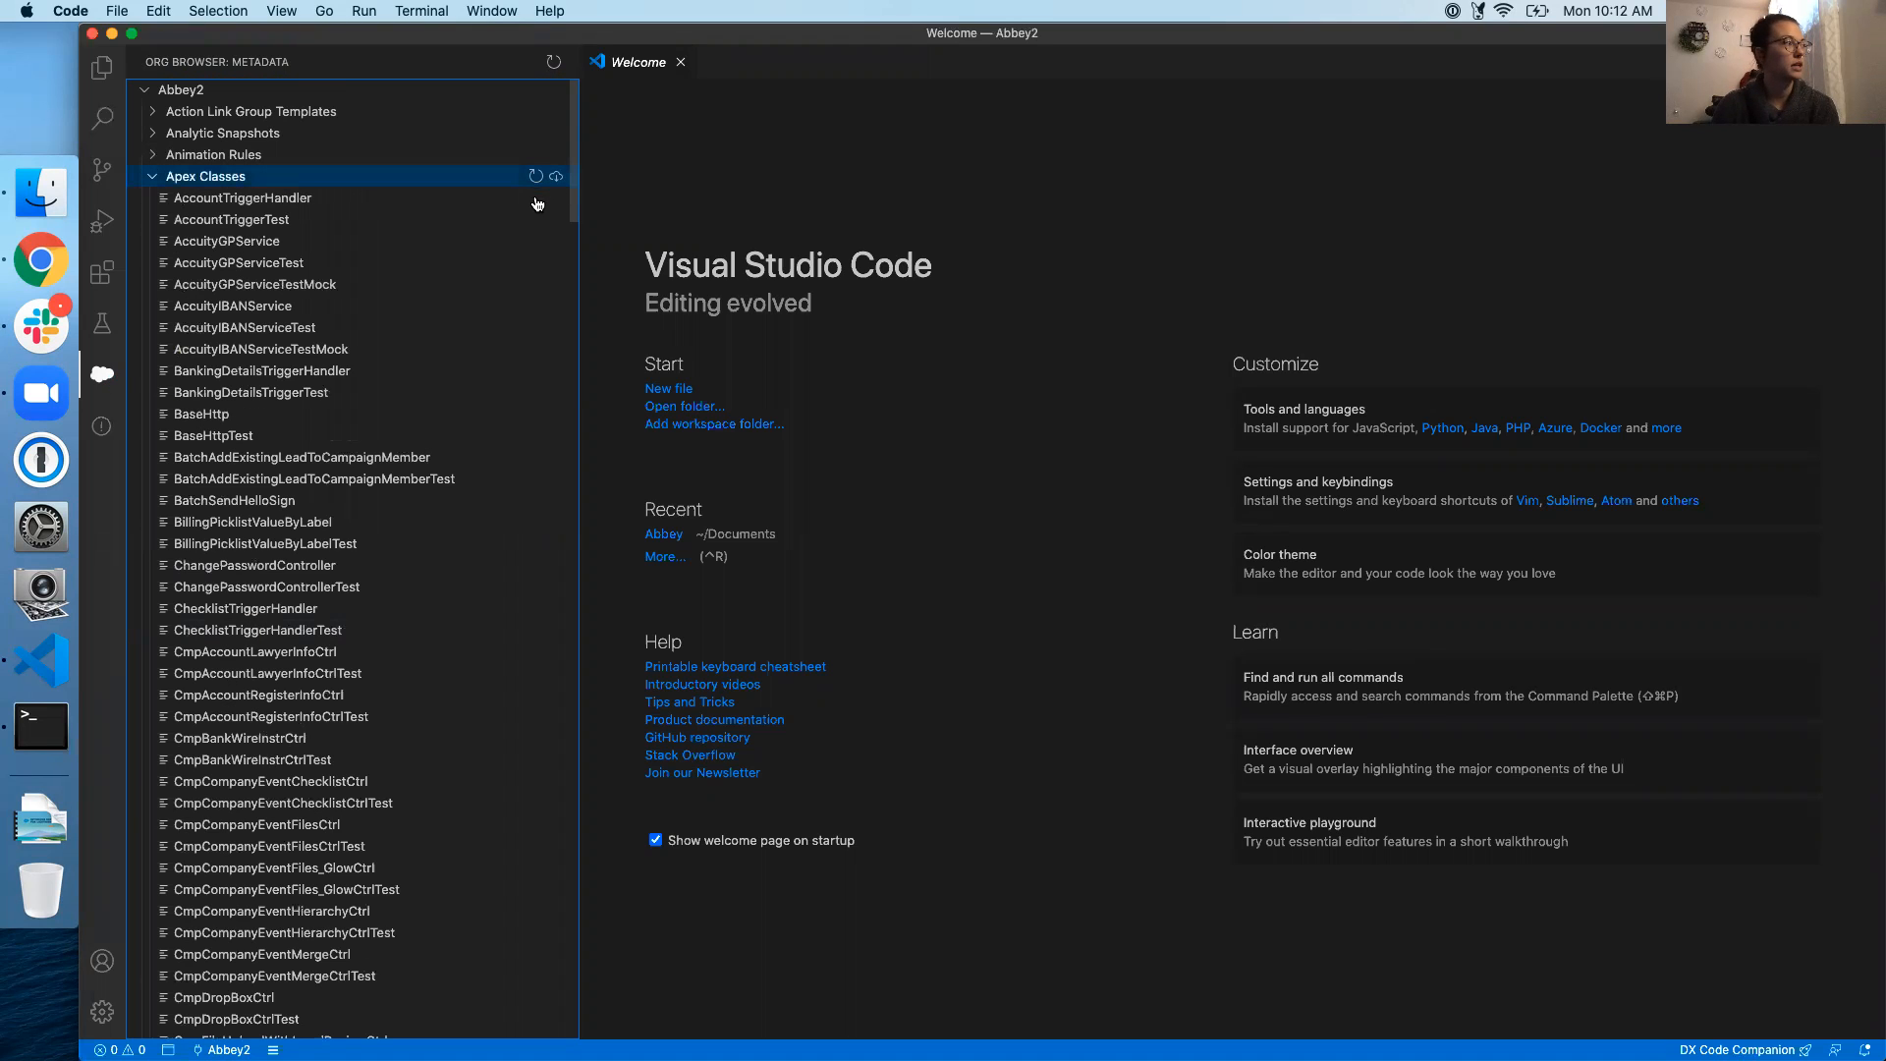
left_click(151, 179)
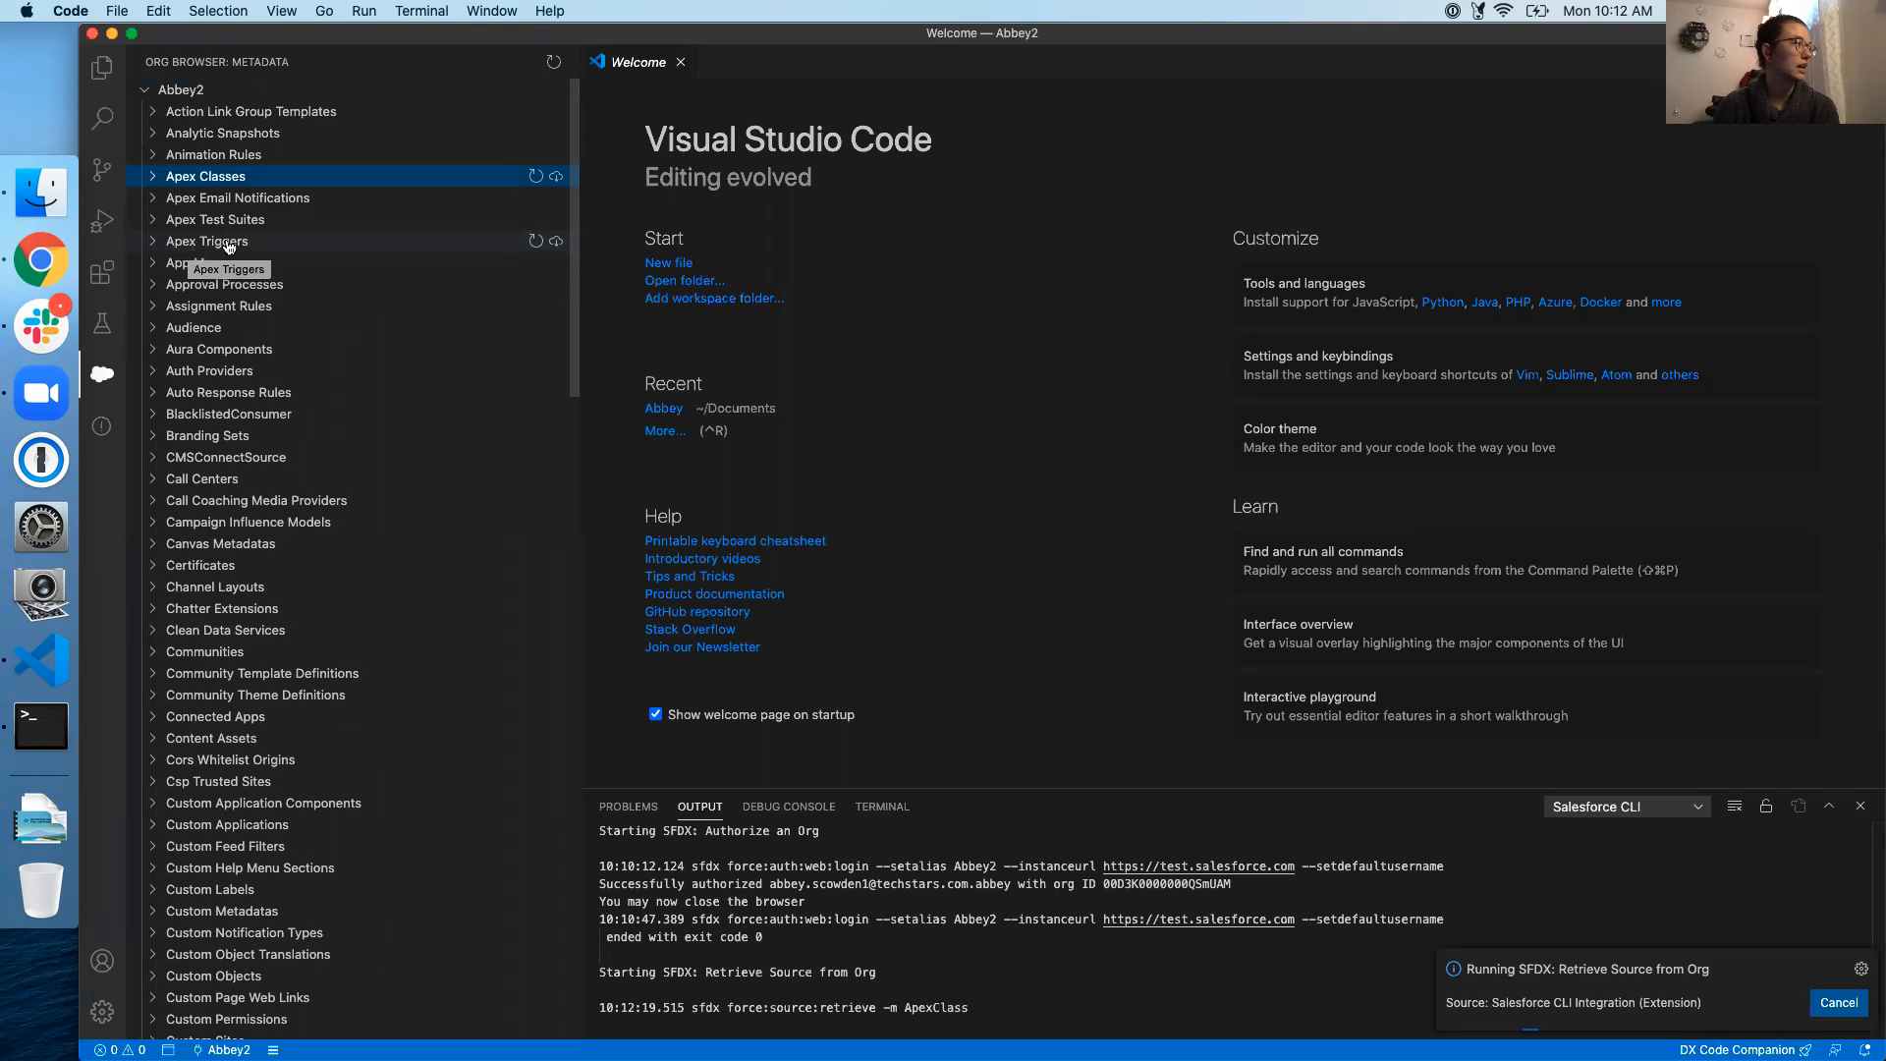
left_click(555, 242)
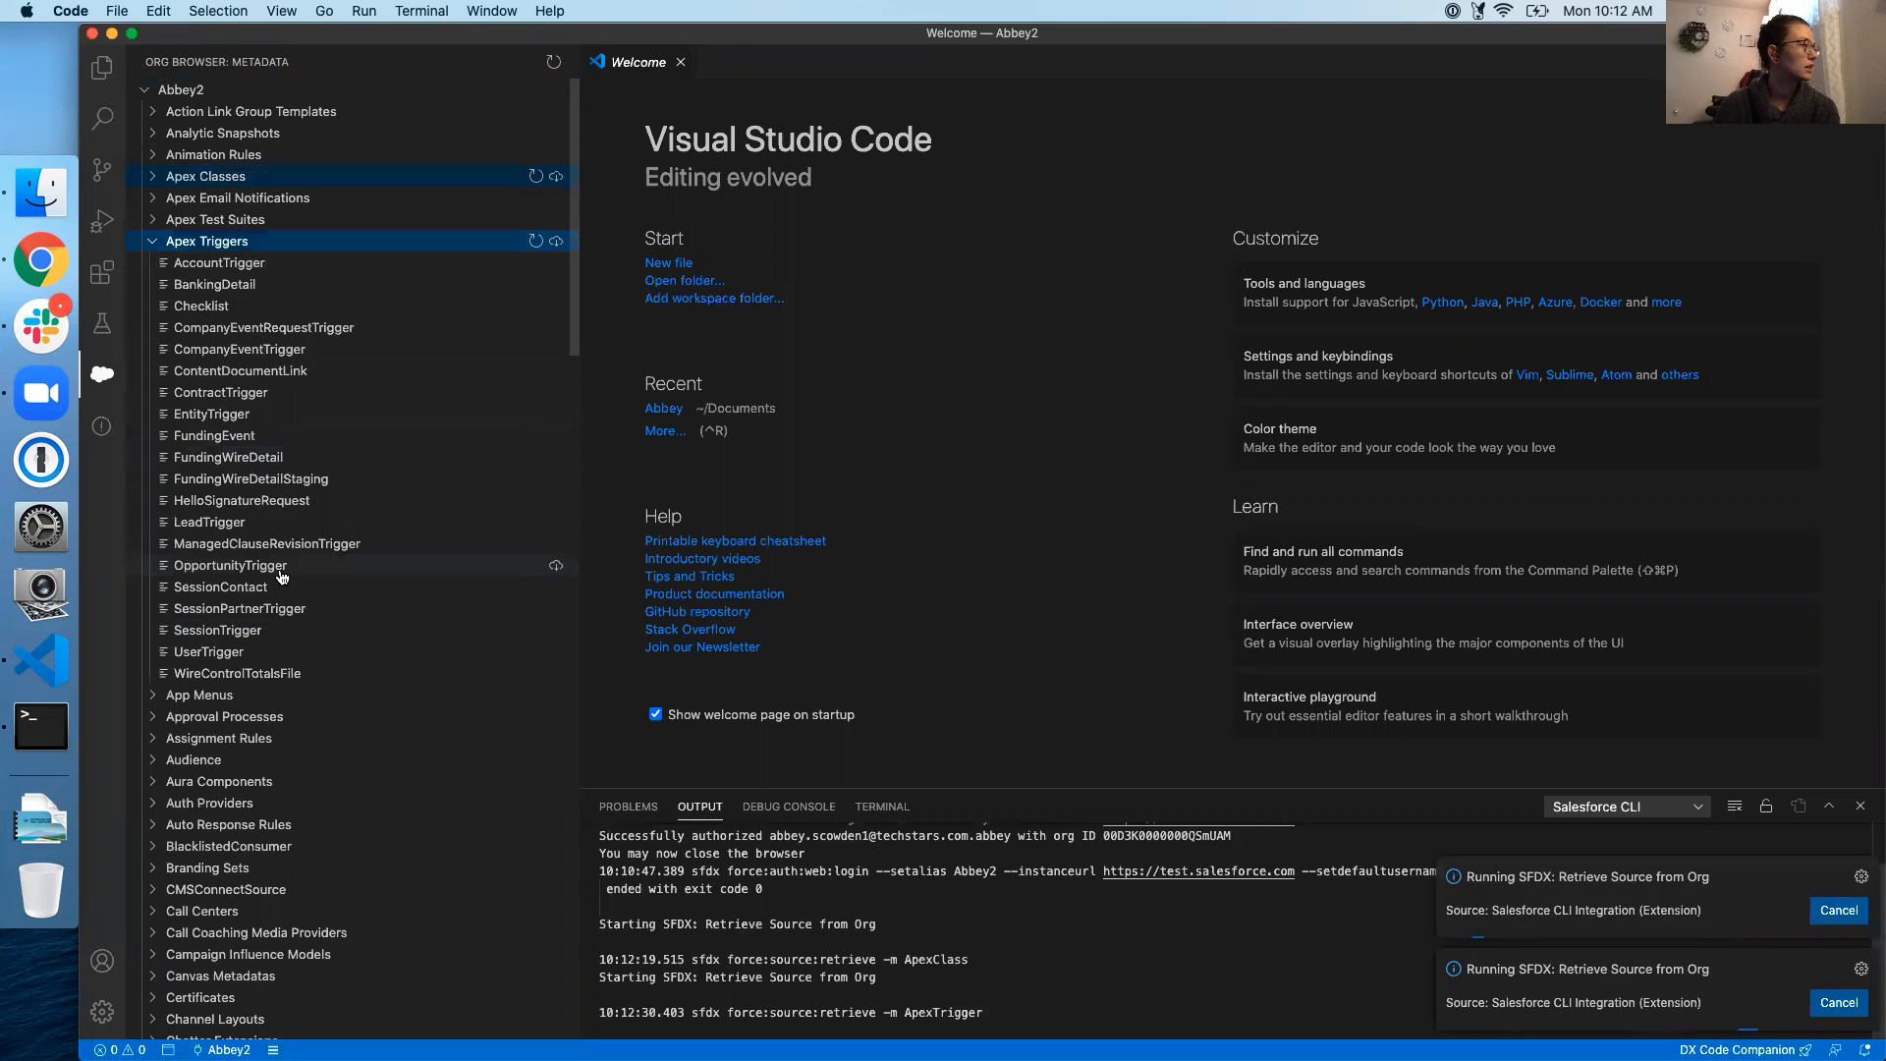
Retrieve the Custom Objects metadata and collapse the custom objects list
scroll(390, 462, "down", 5)
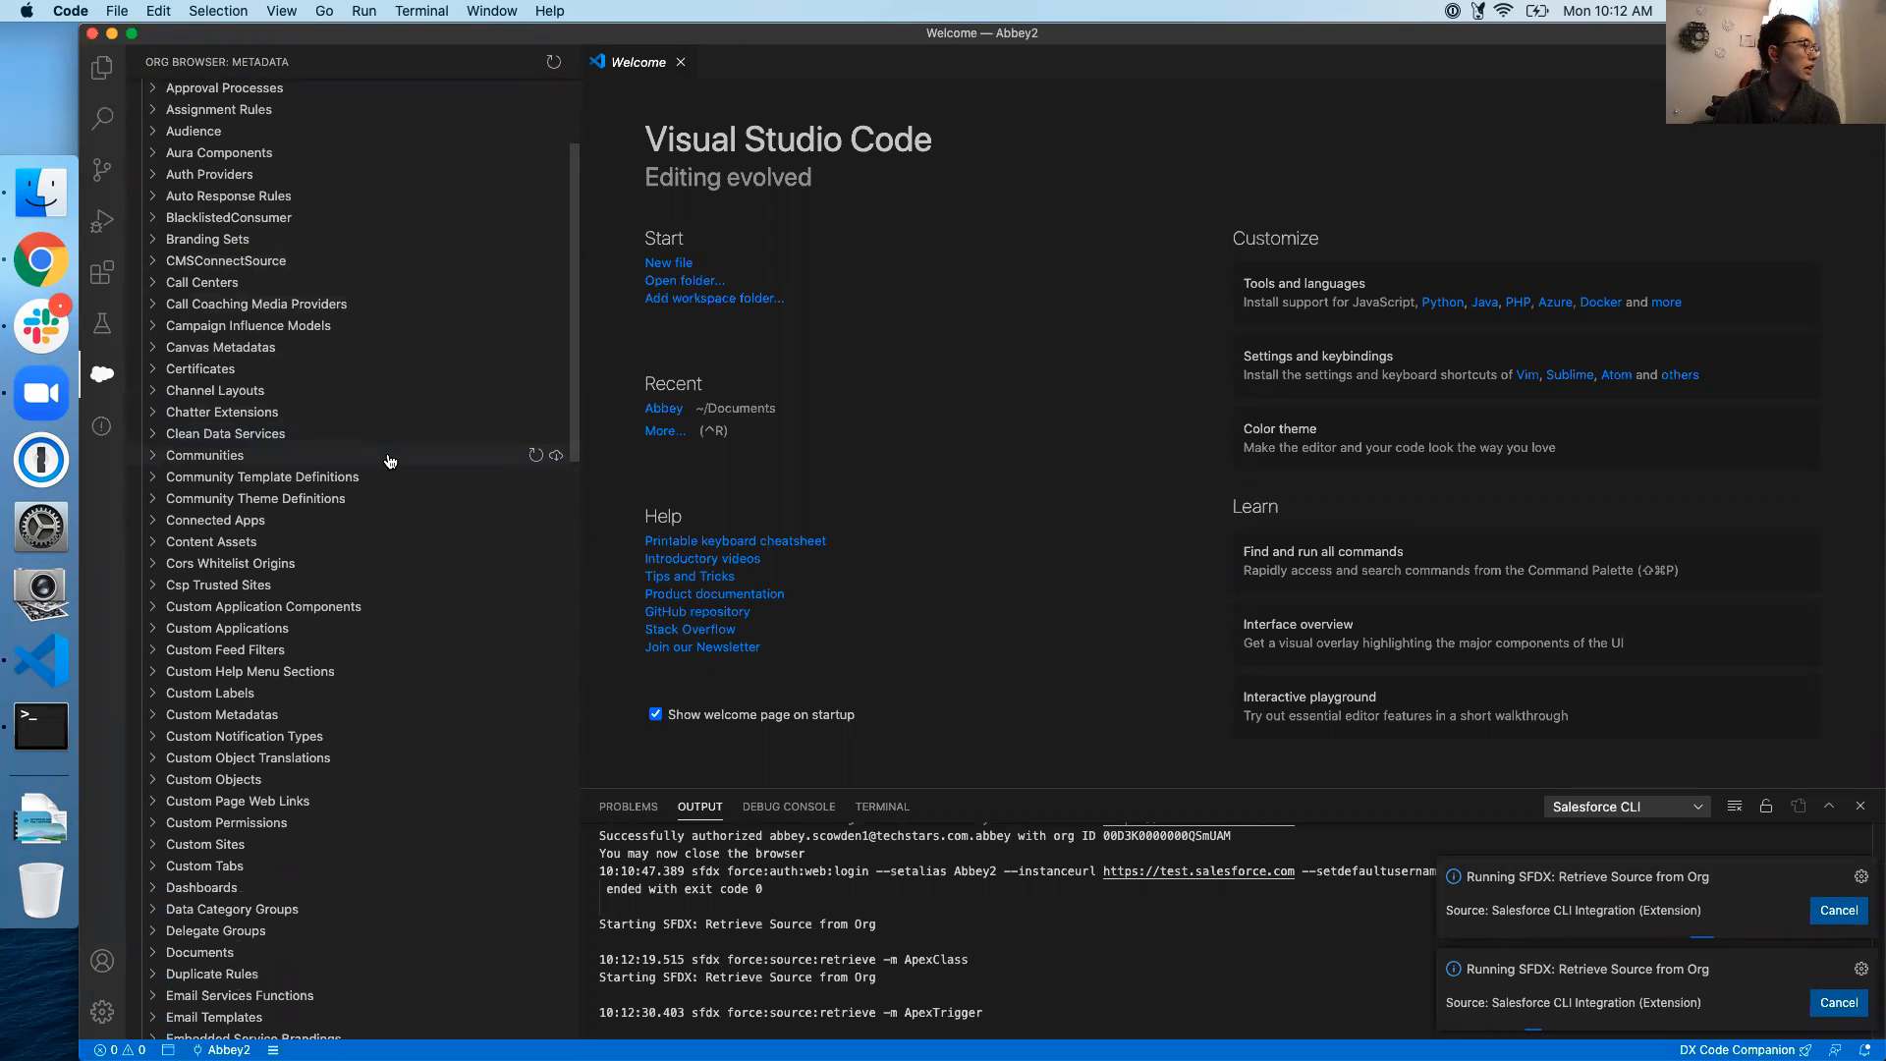
scroll(390, 462, "down", 7)
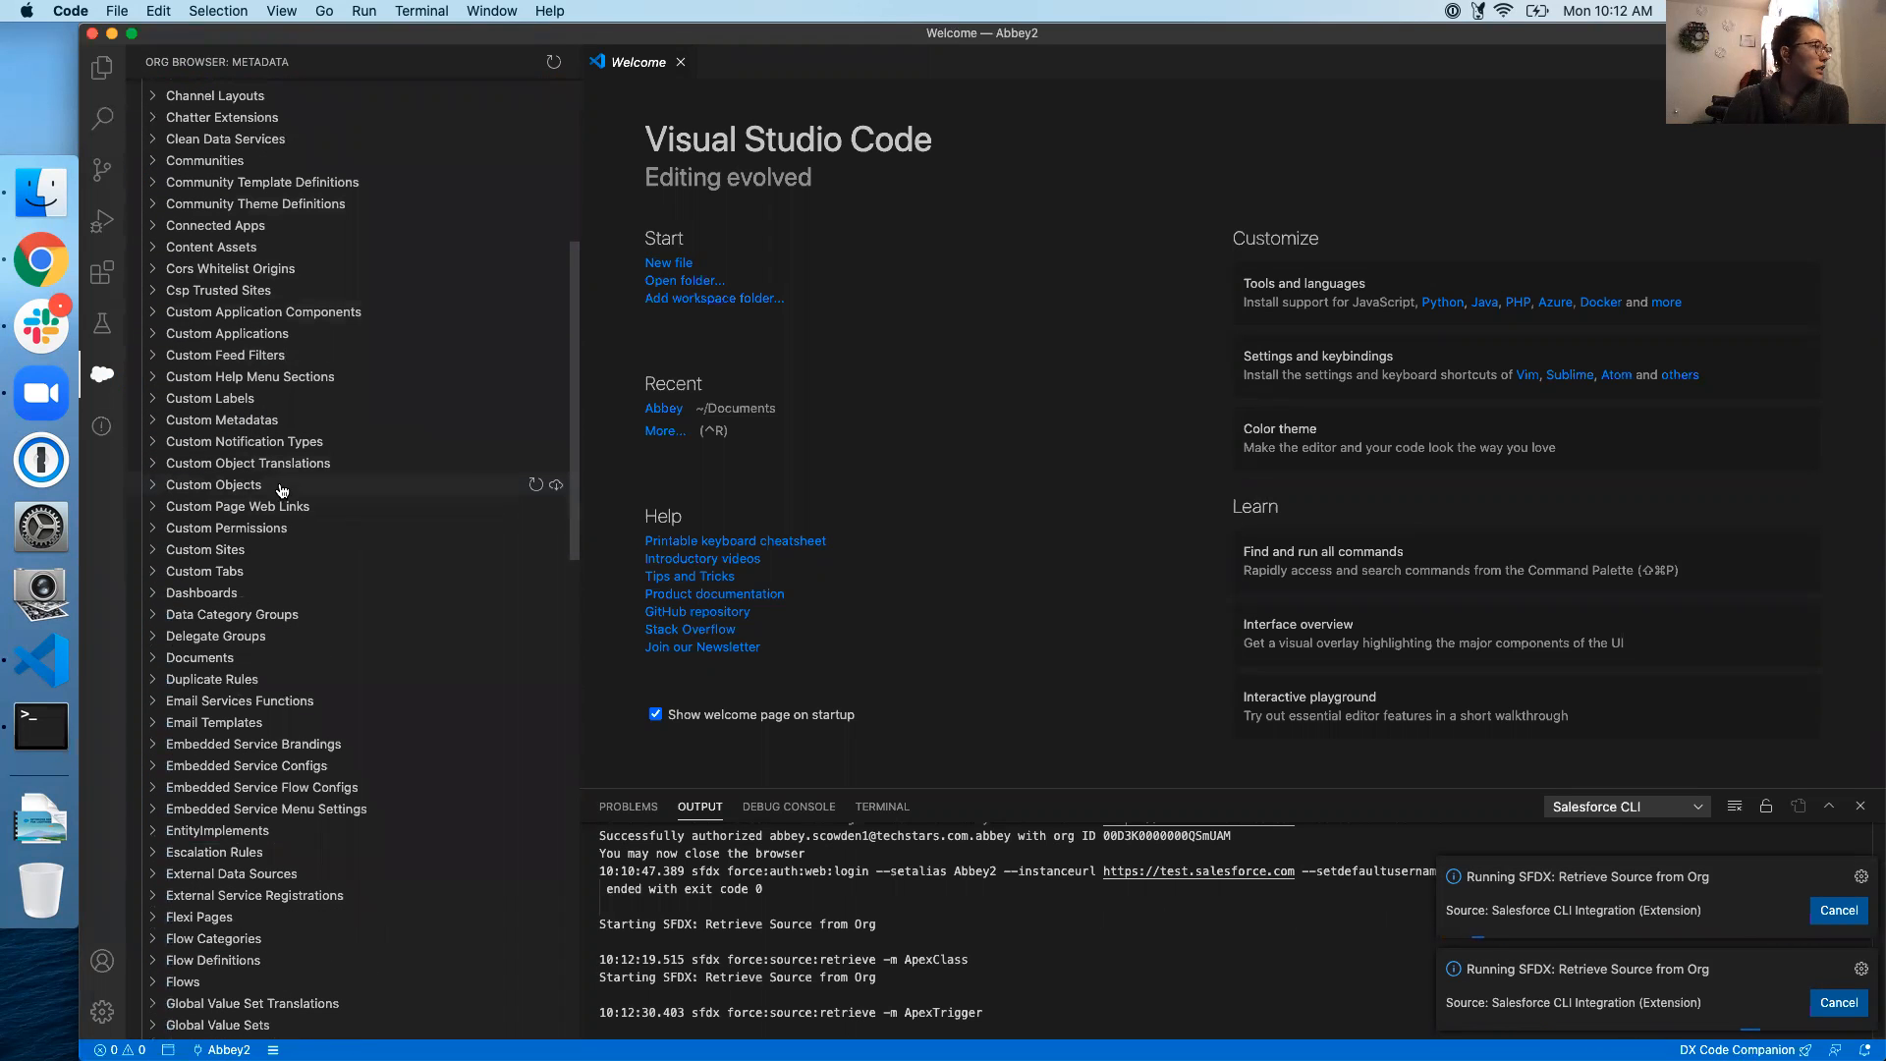
left_click(556, 487)
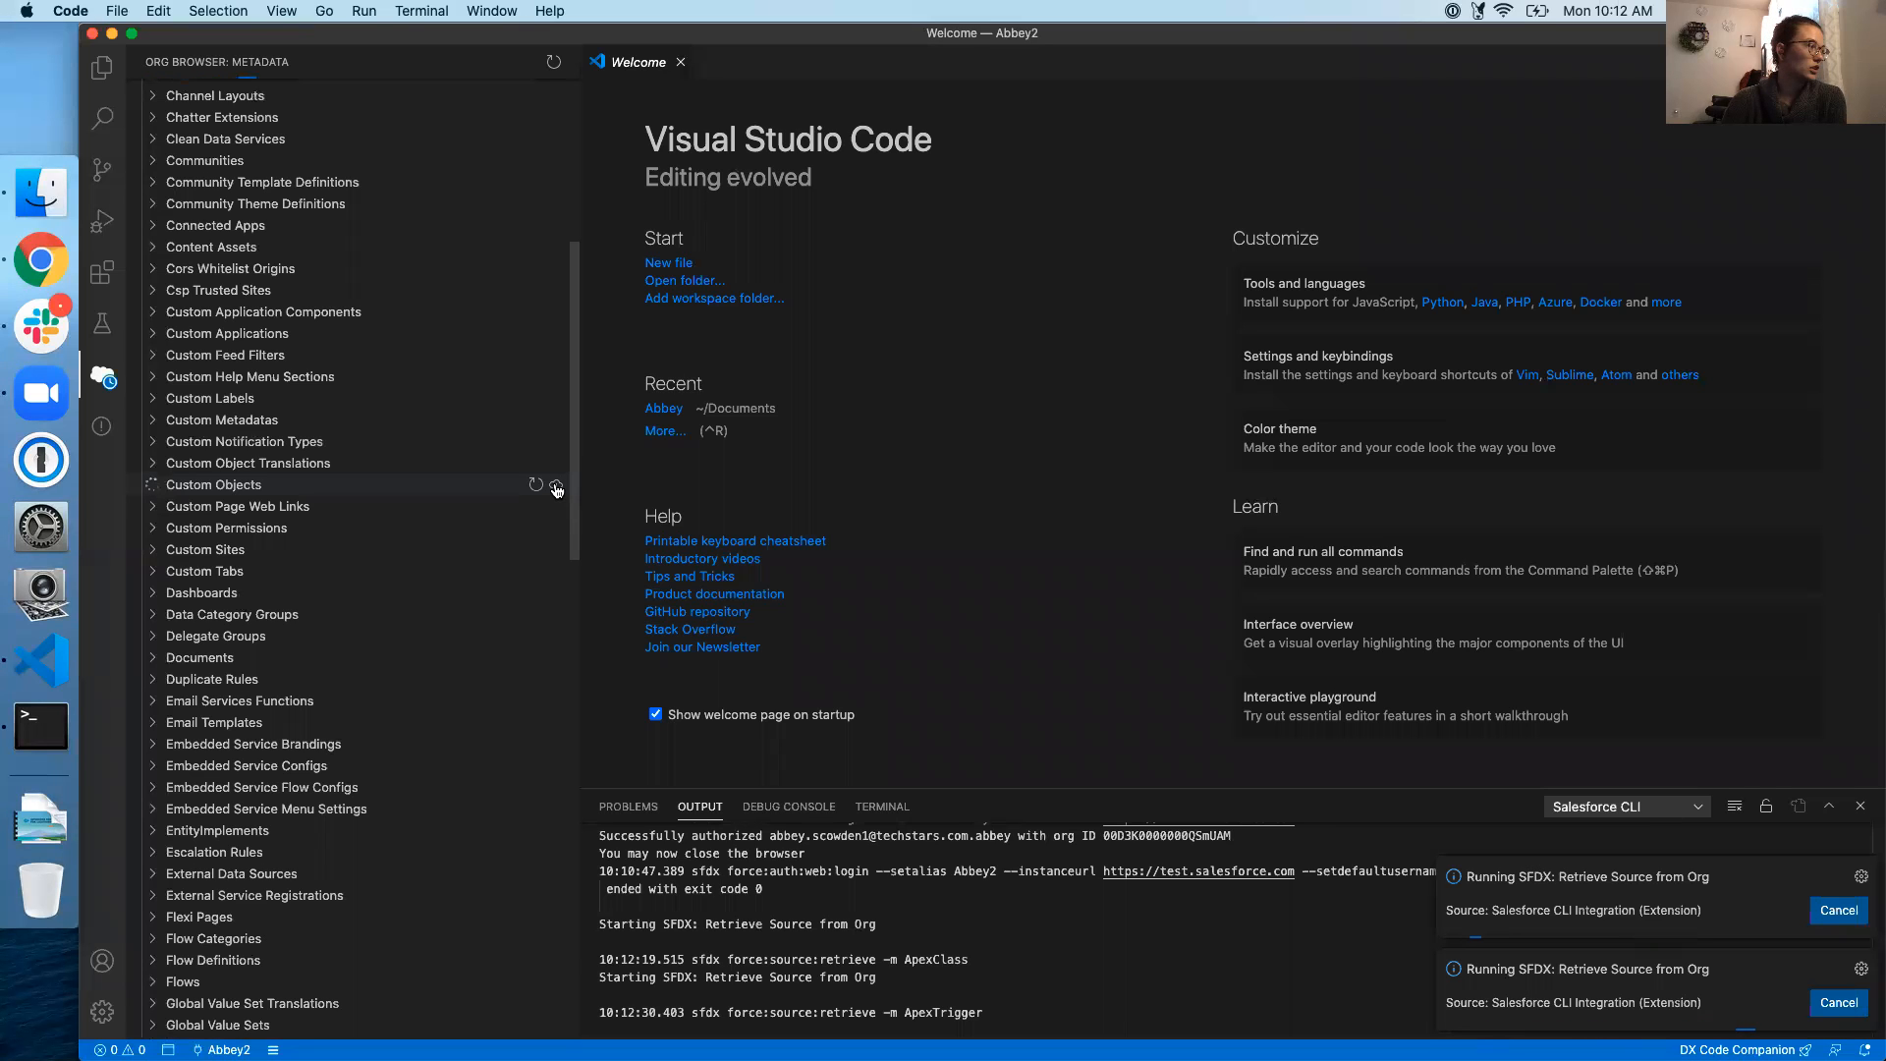
scroll(556, 489, "down", 2)
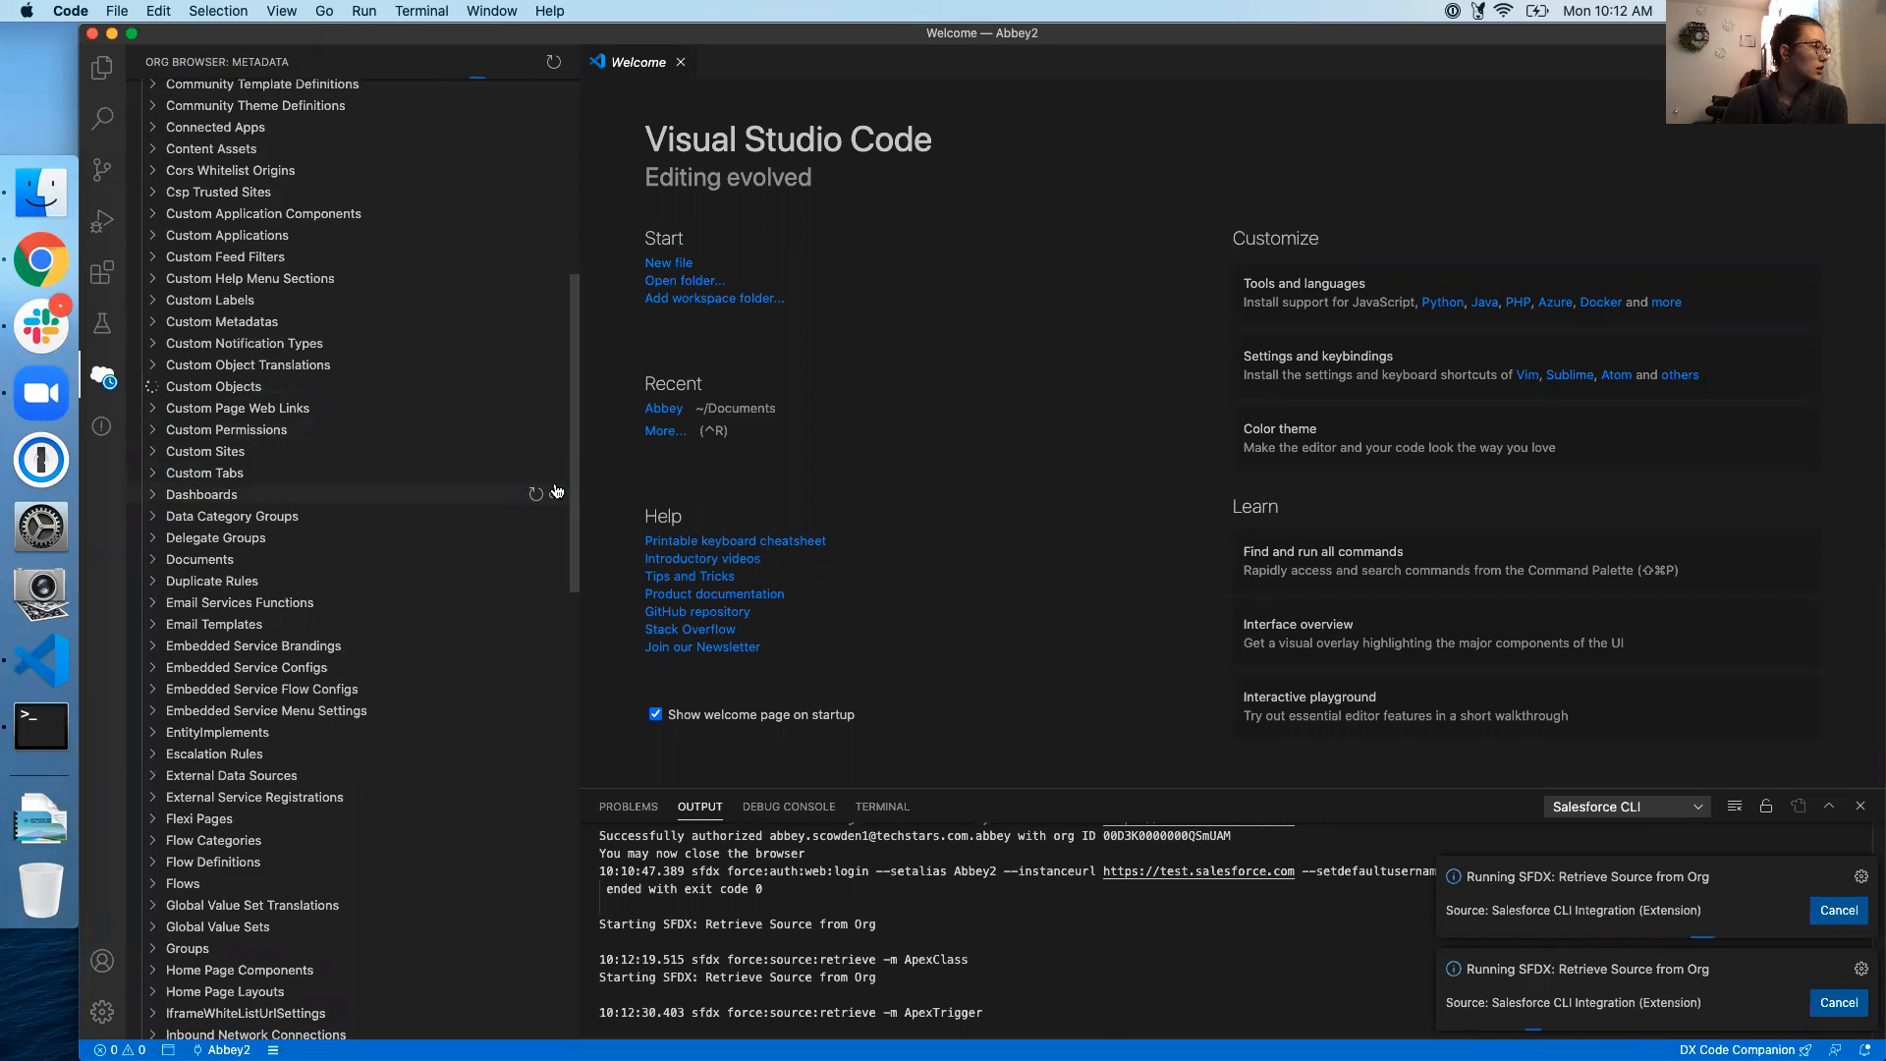
scroll(556, 491, "down", 6)
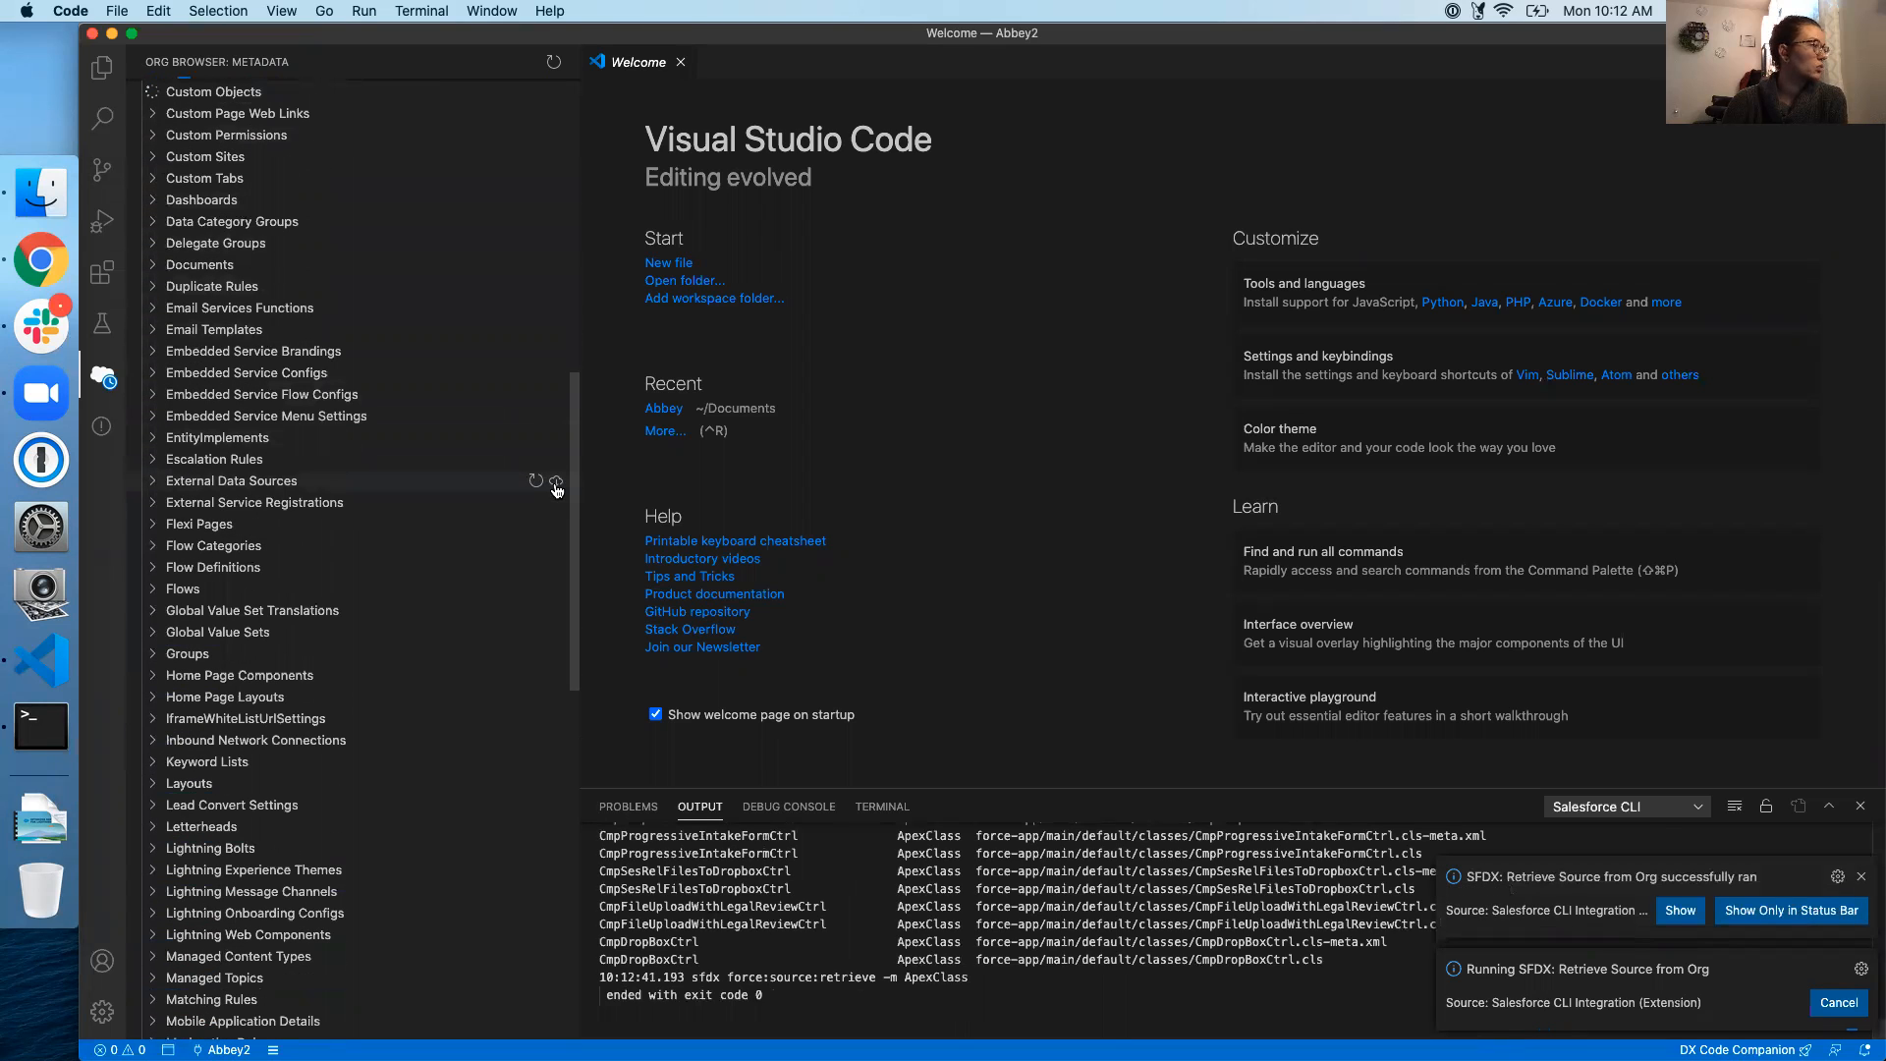
scroll(556, 489, "down", 2)
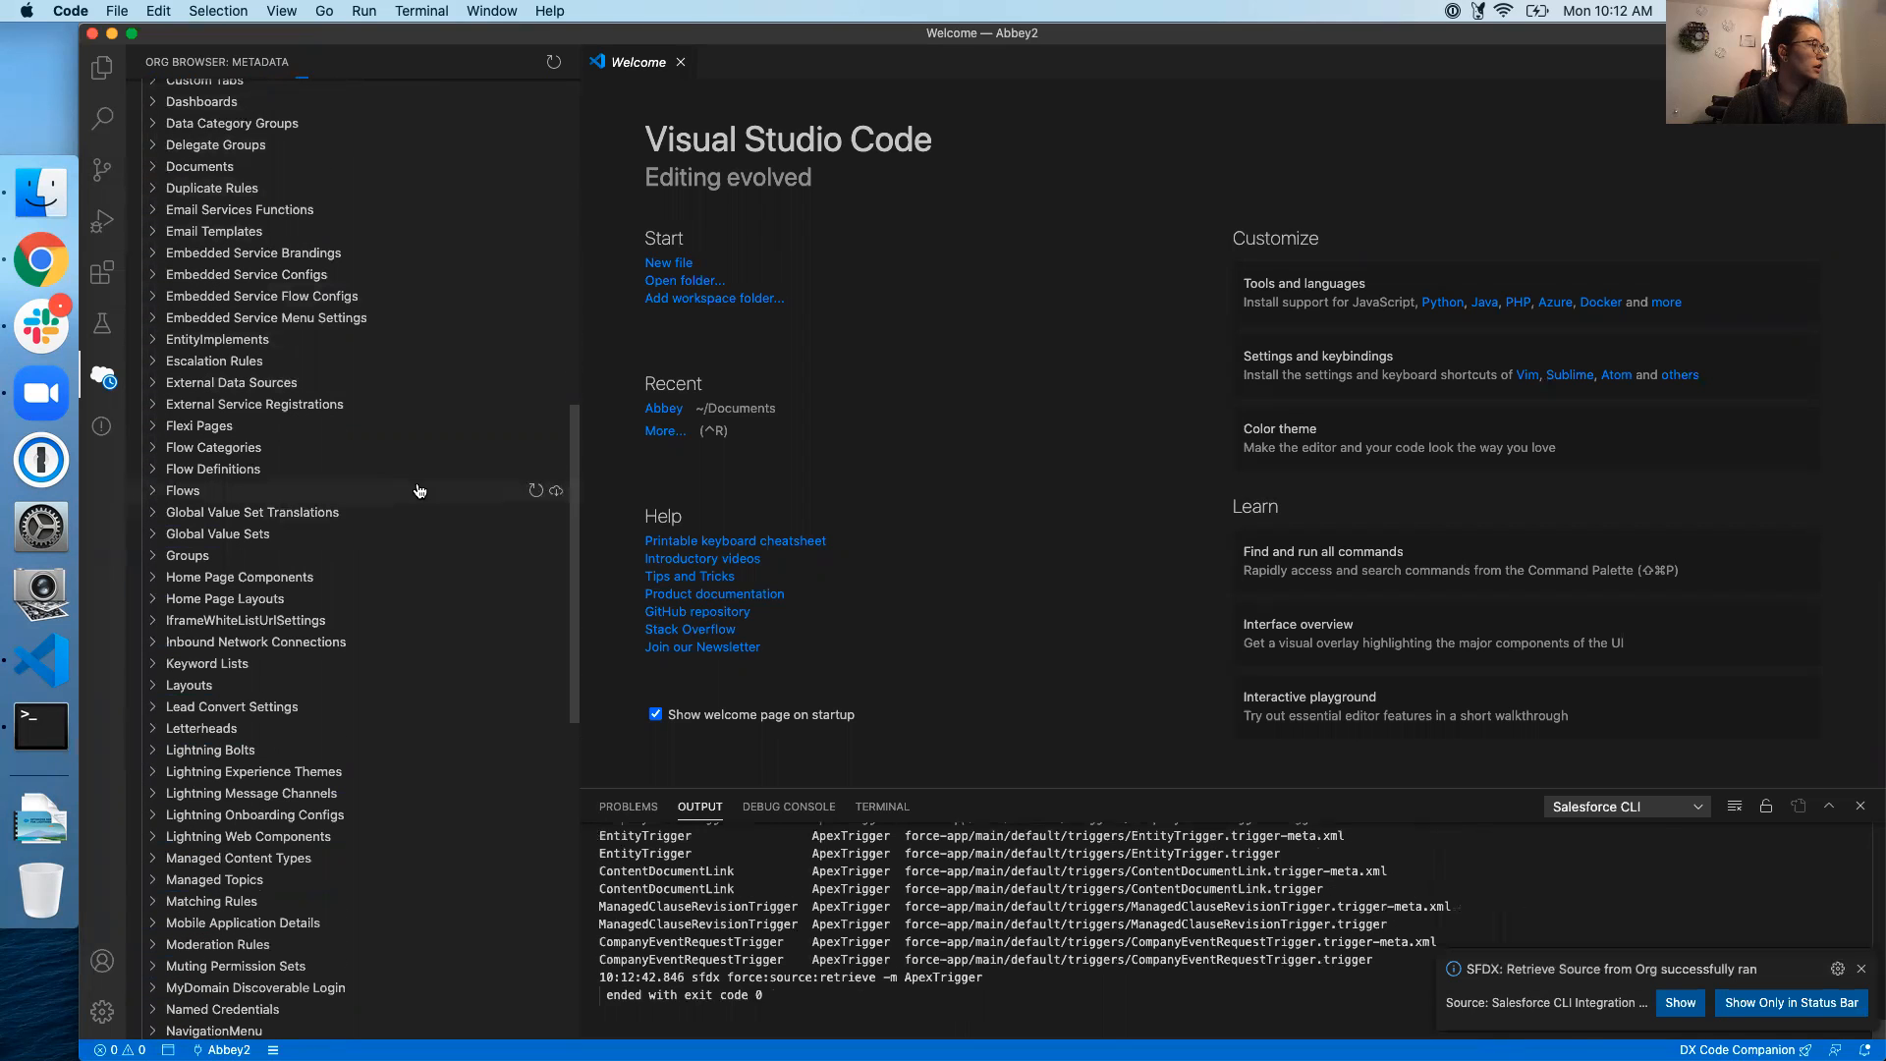
left_click(556, 493)
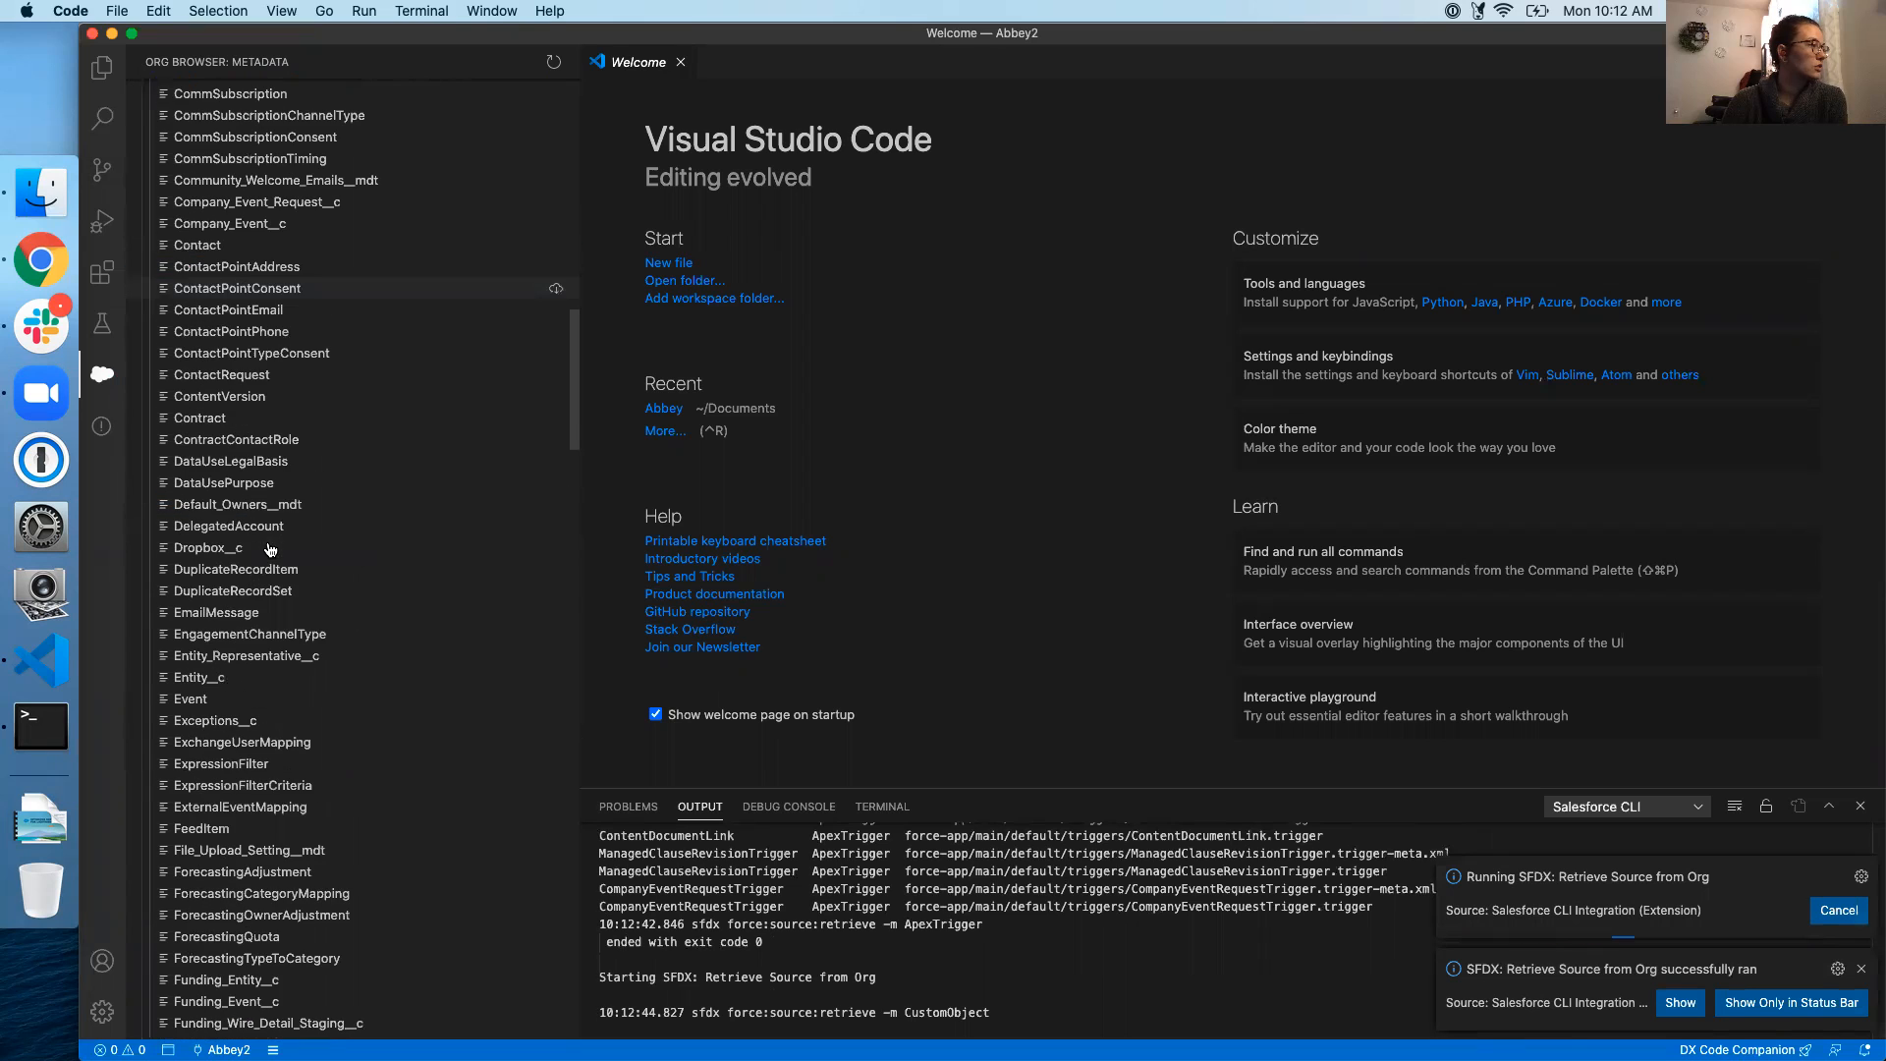
scroll(270, 550, "up", 20)
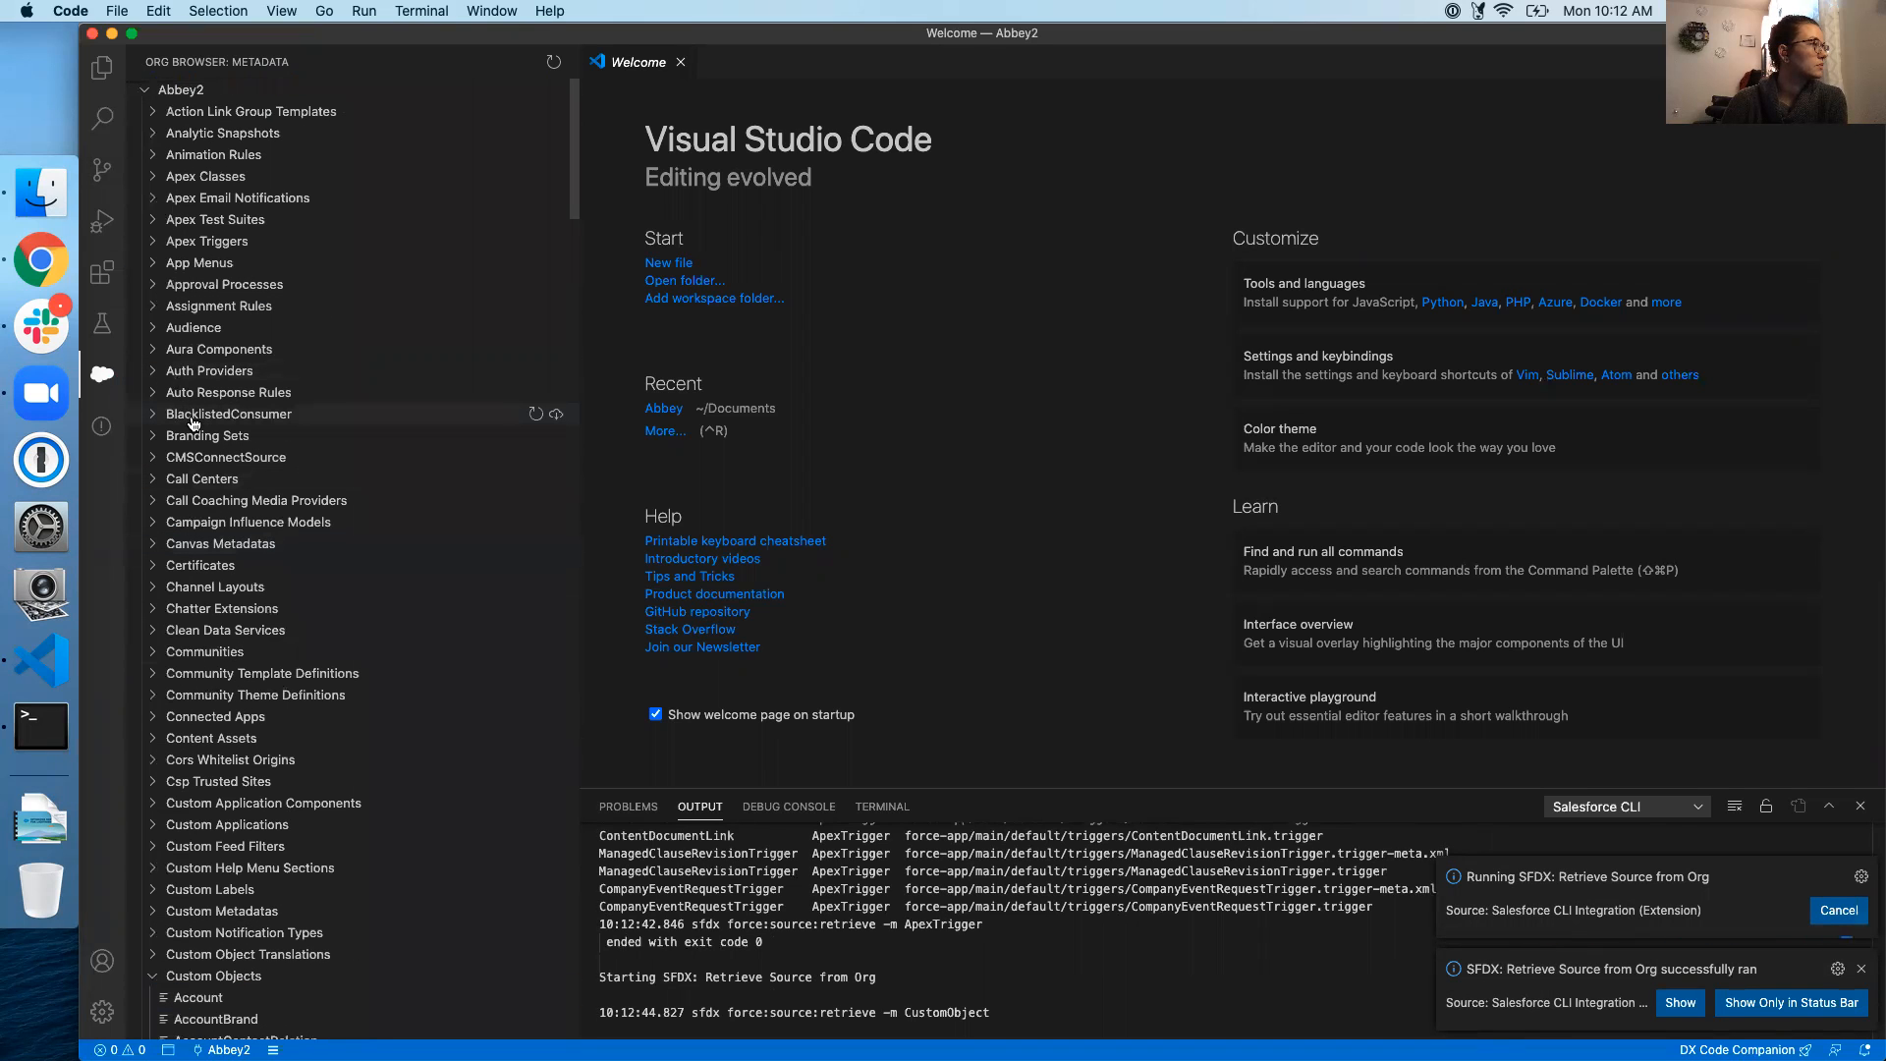
scroll(260, 459, "down", 20)
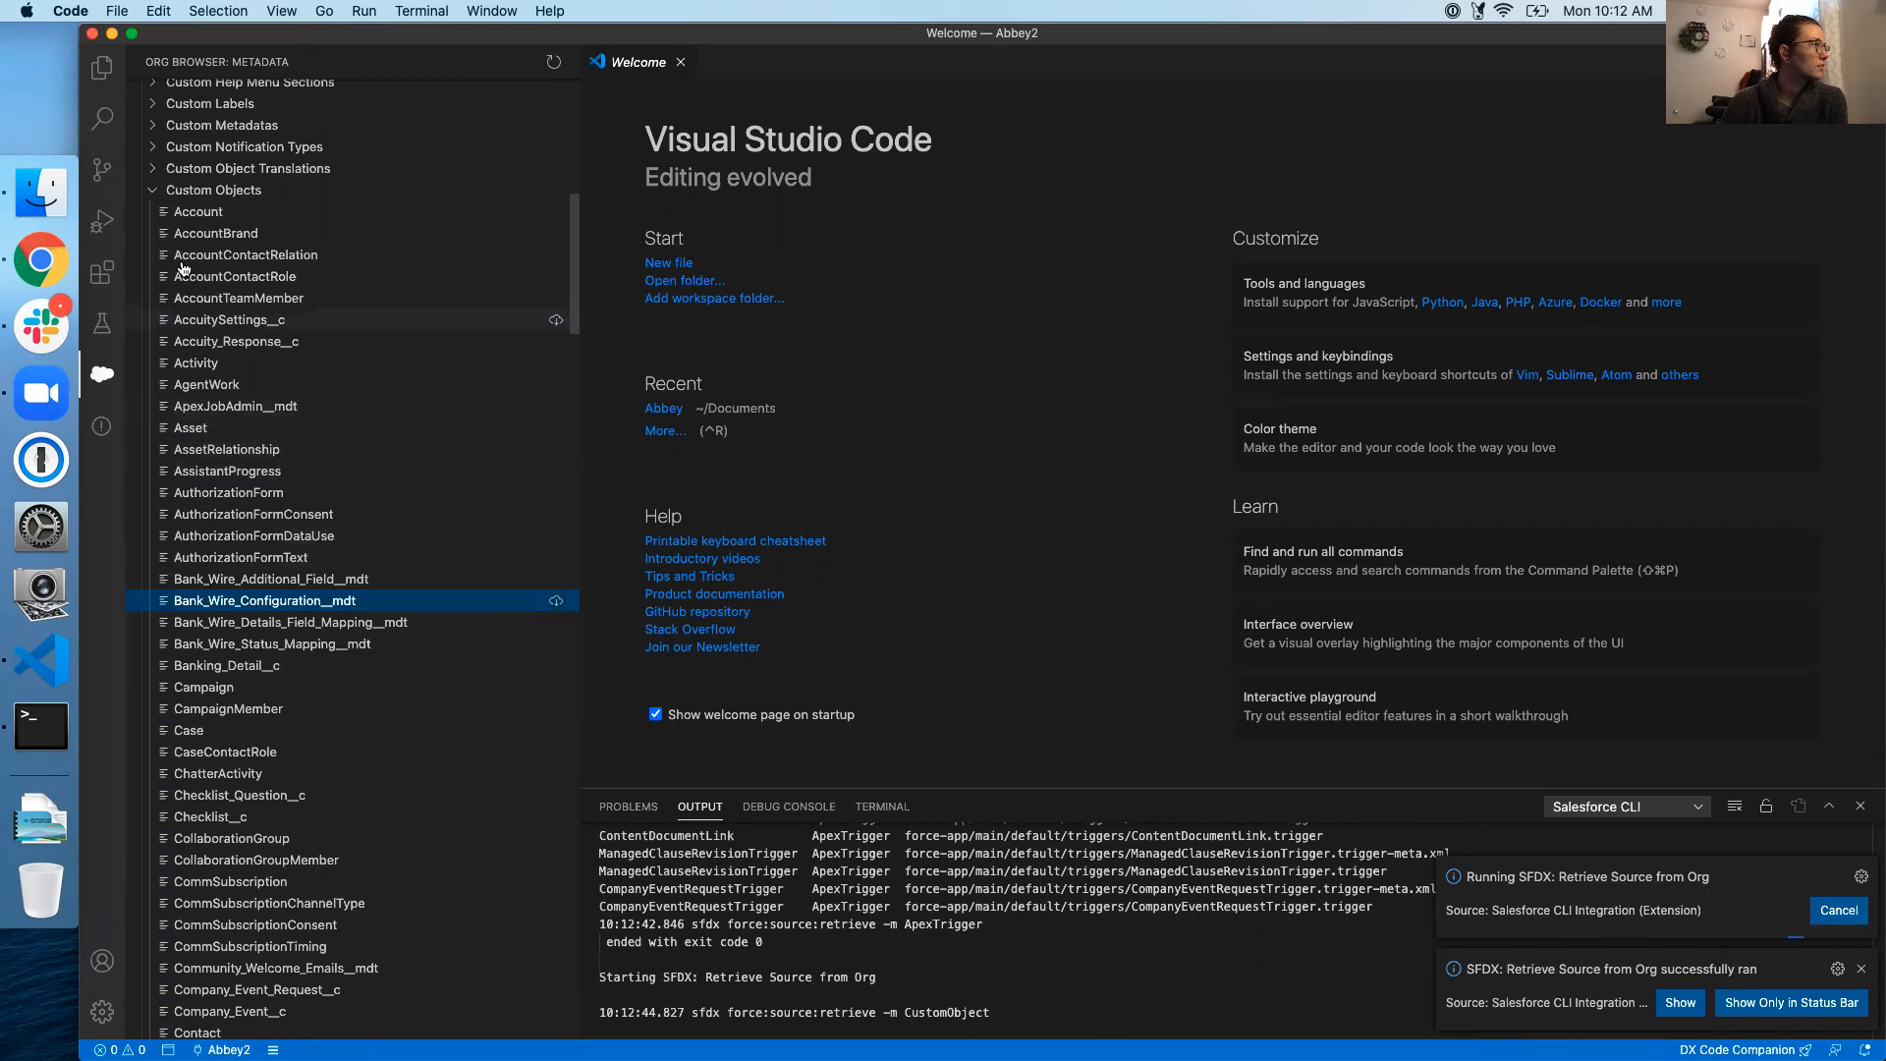
left_click(154, 189)
scroll(433, 477, "up", 3)
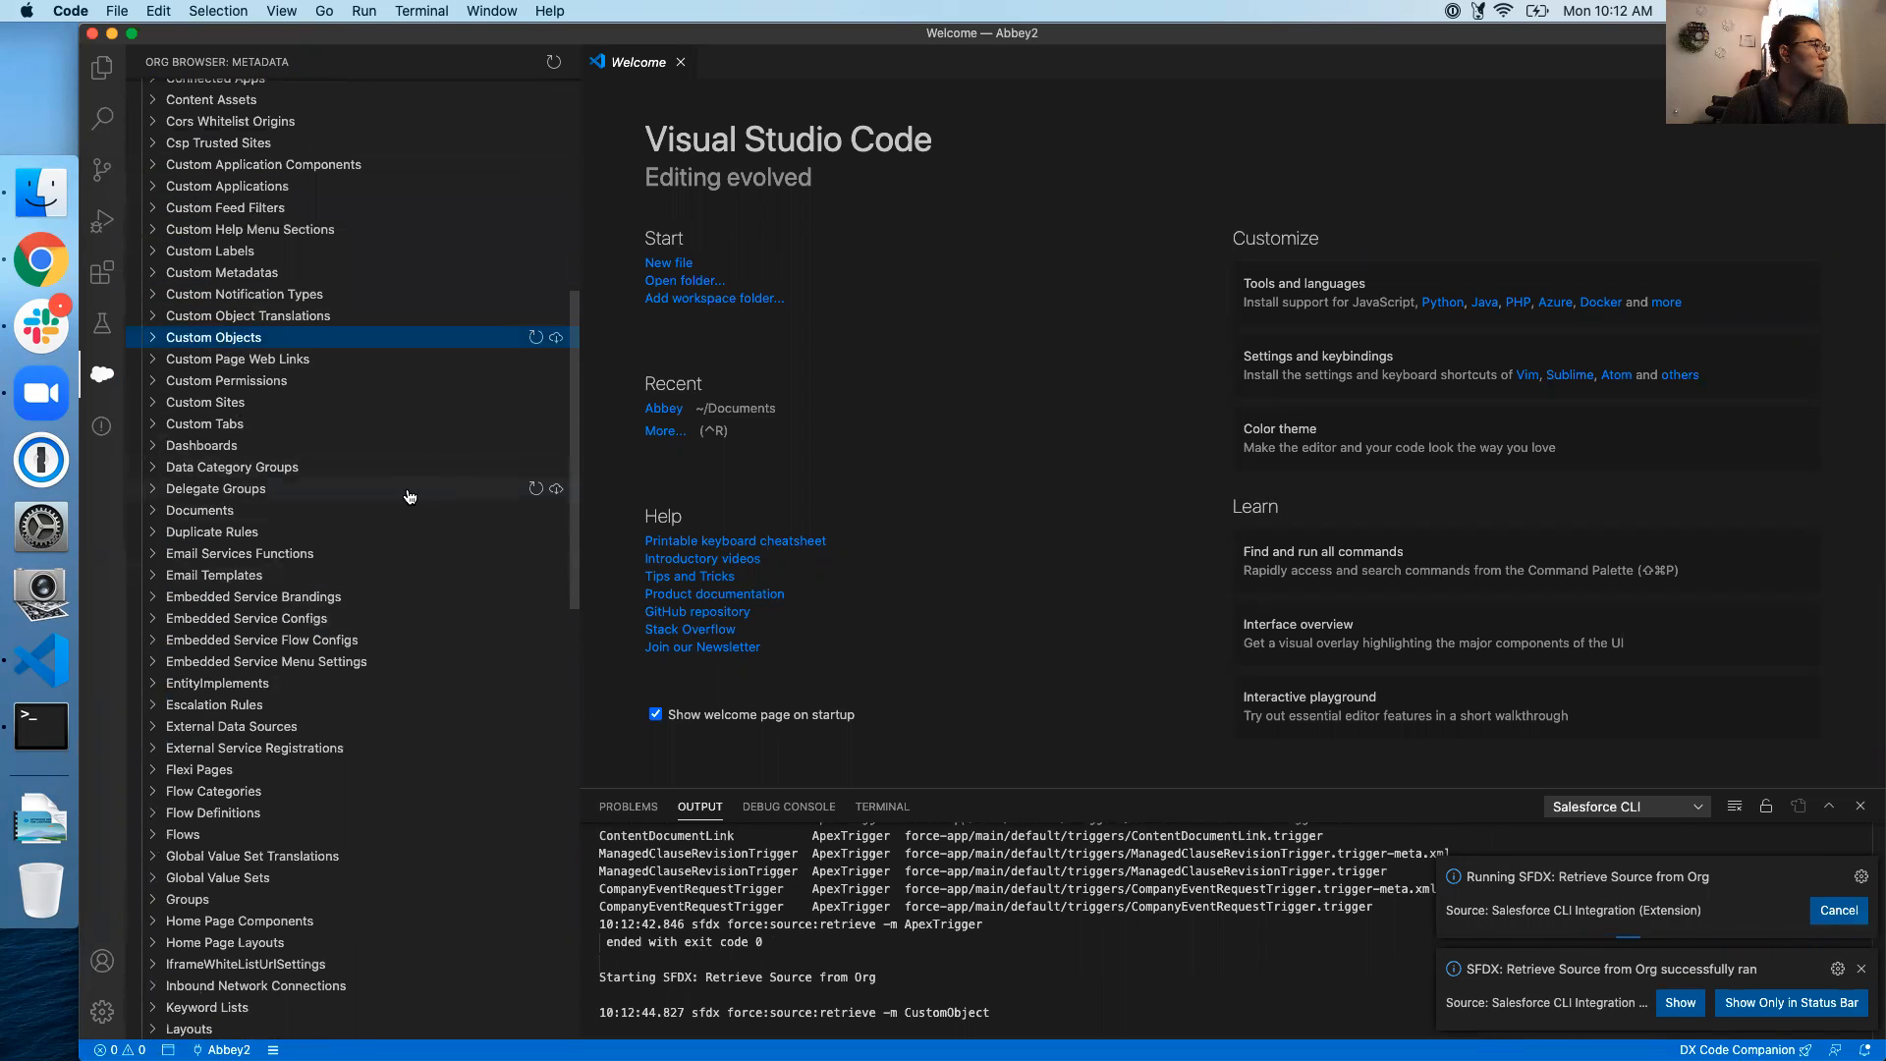
scroll(362, 590, "down", 4)
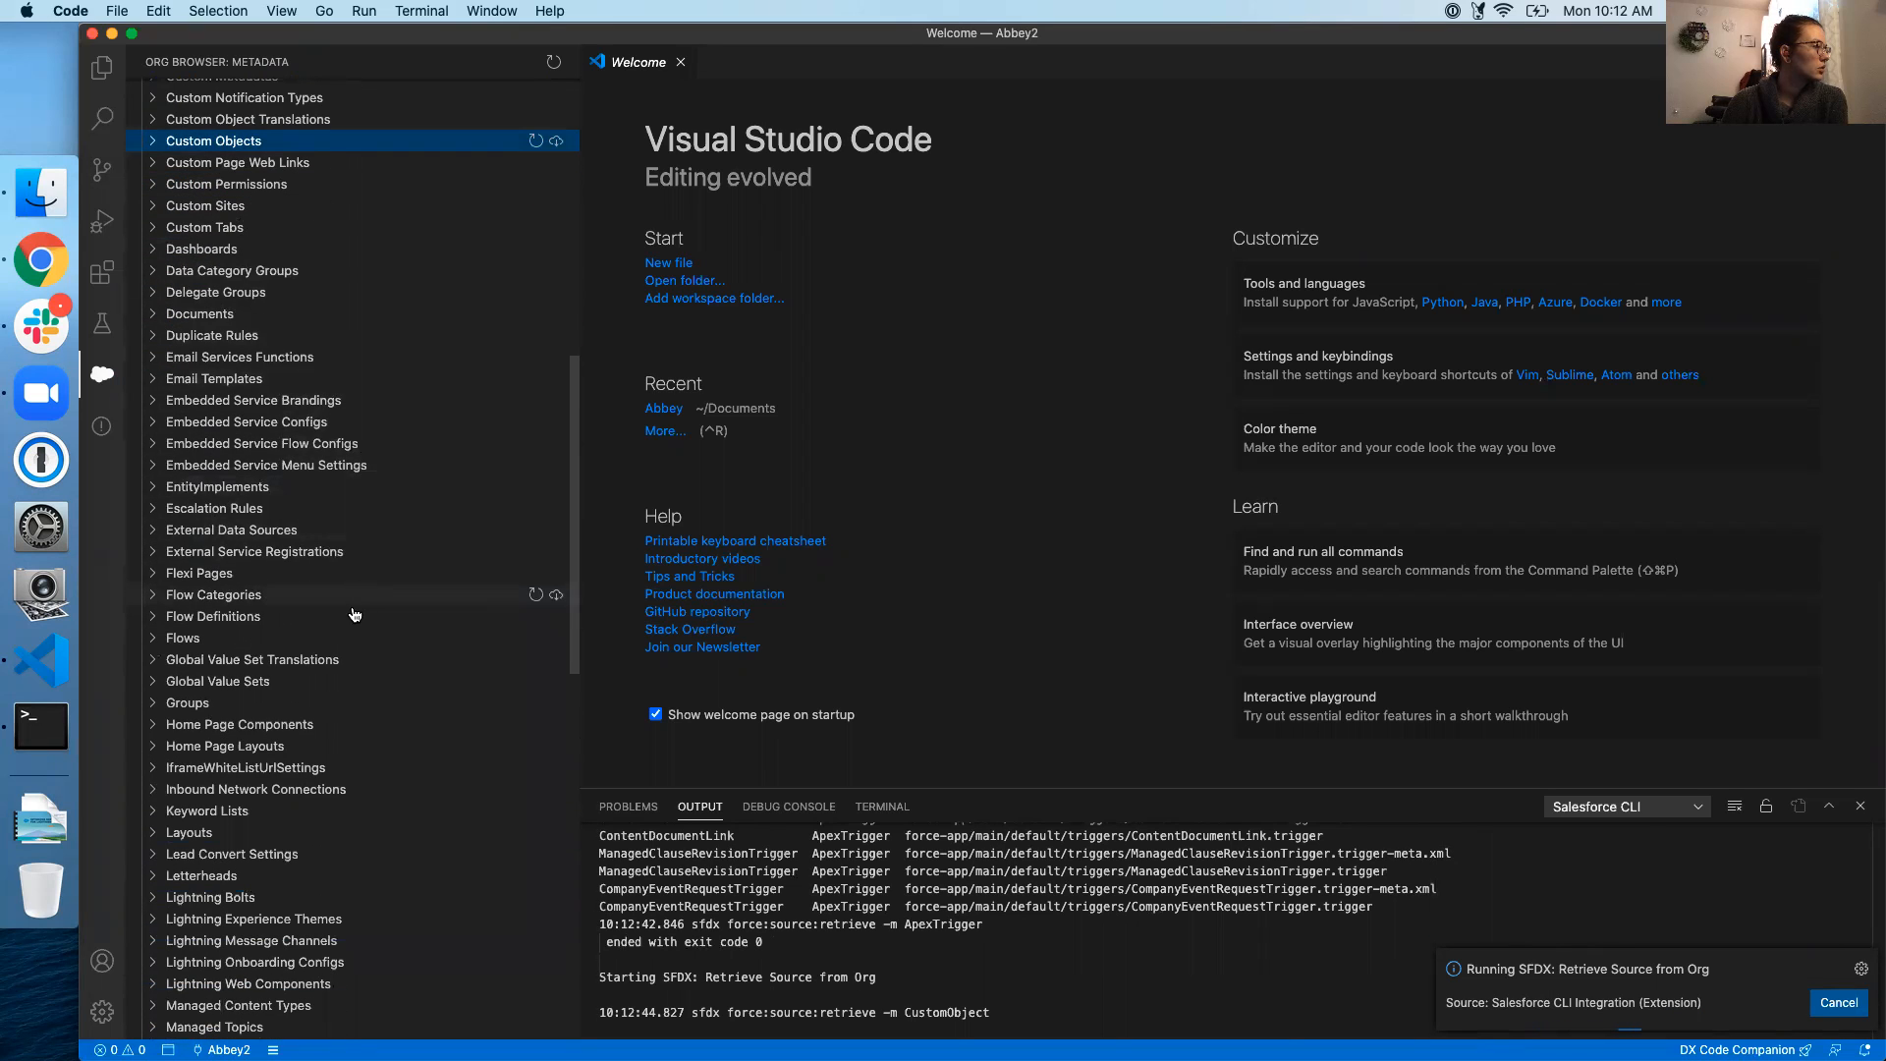
Retrieve Flows, Flexi Pages and Workflows metadata, then dismiss the success notification
left_click(555, 638)
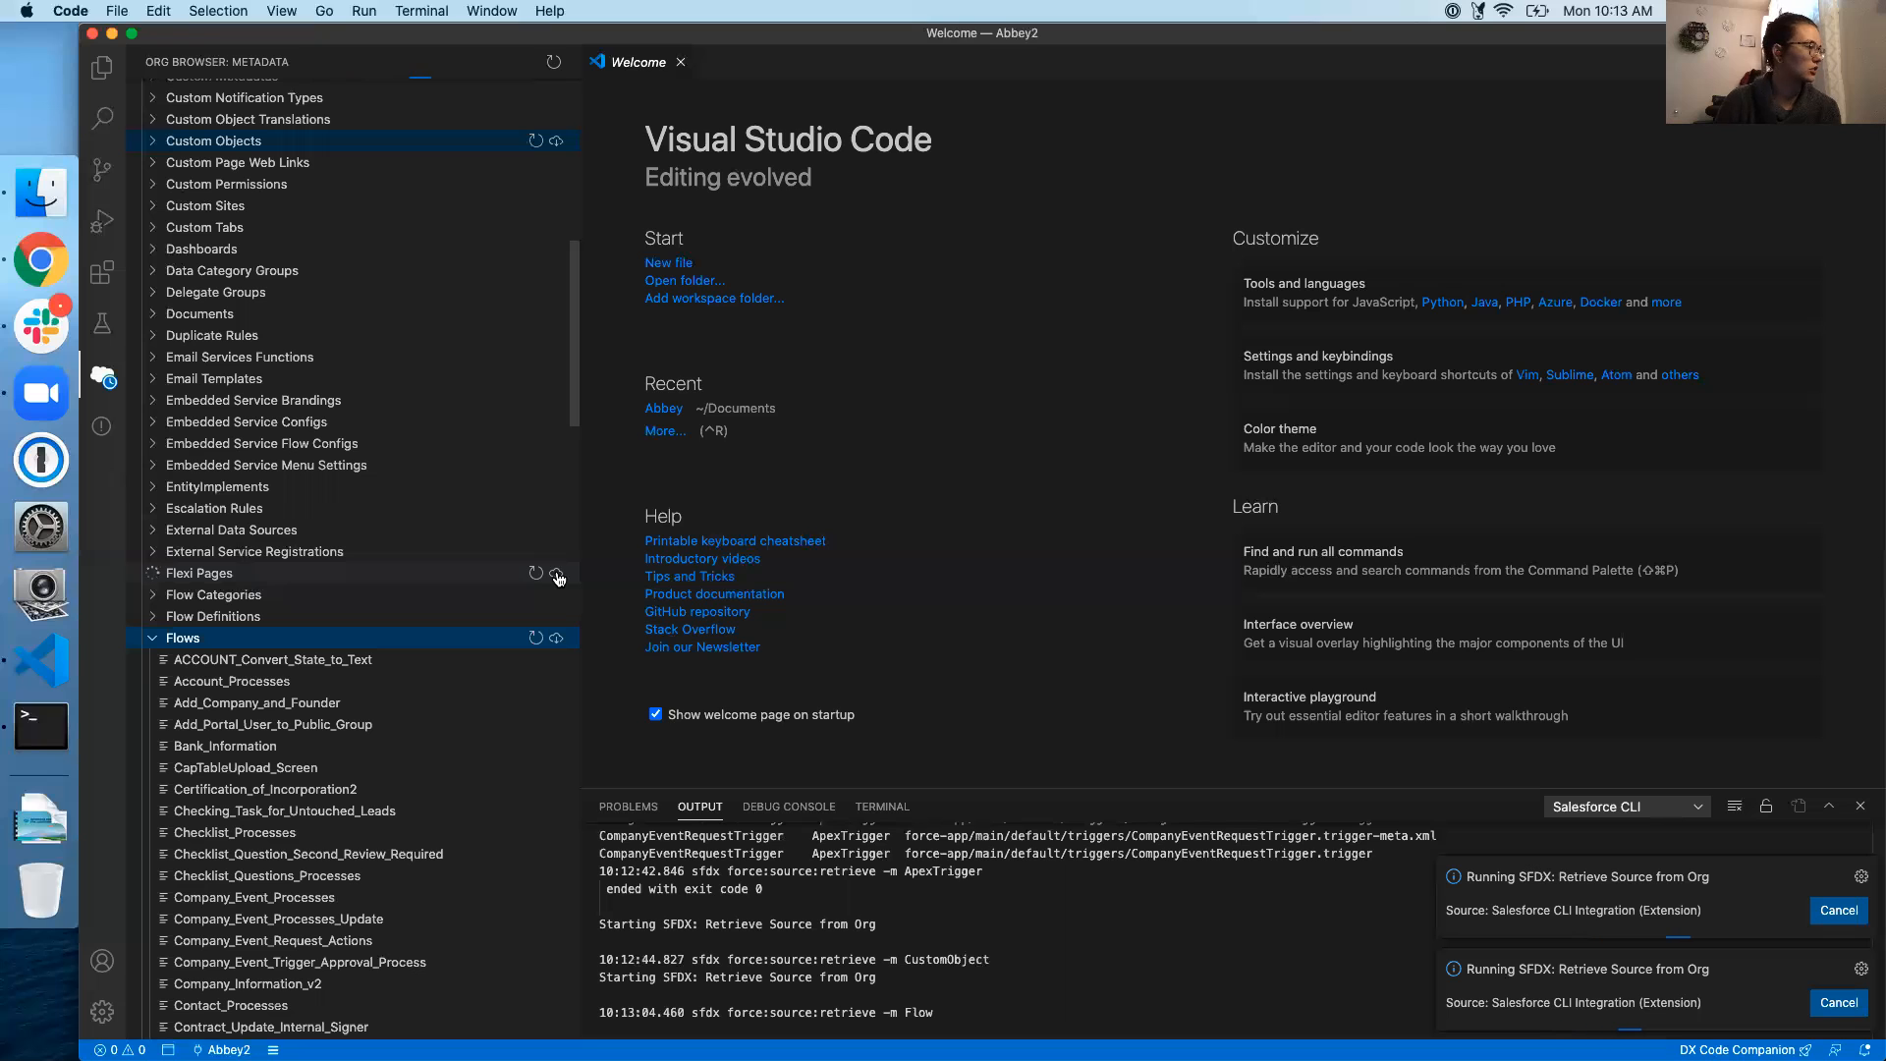
left_click(147, 643)
scroll(381, 599, "down", 5)
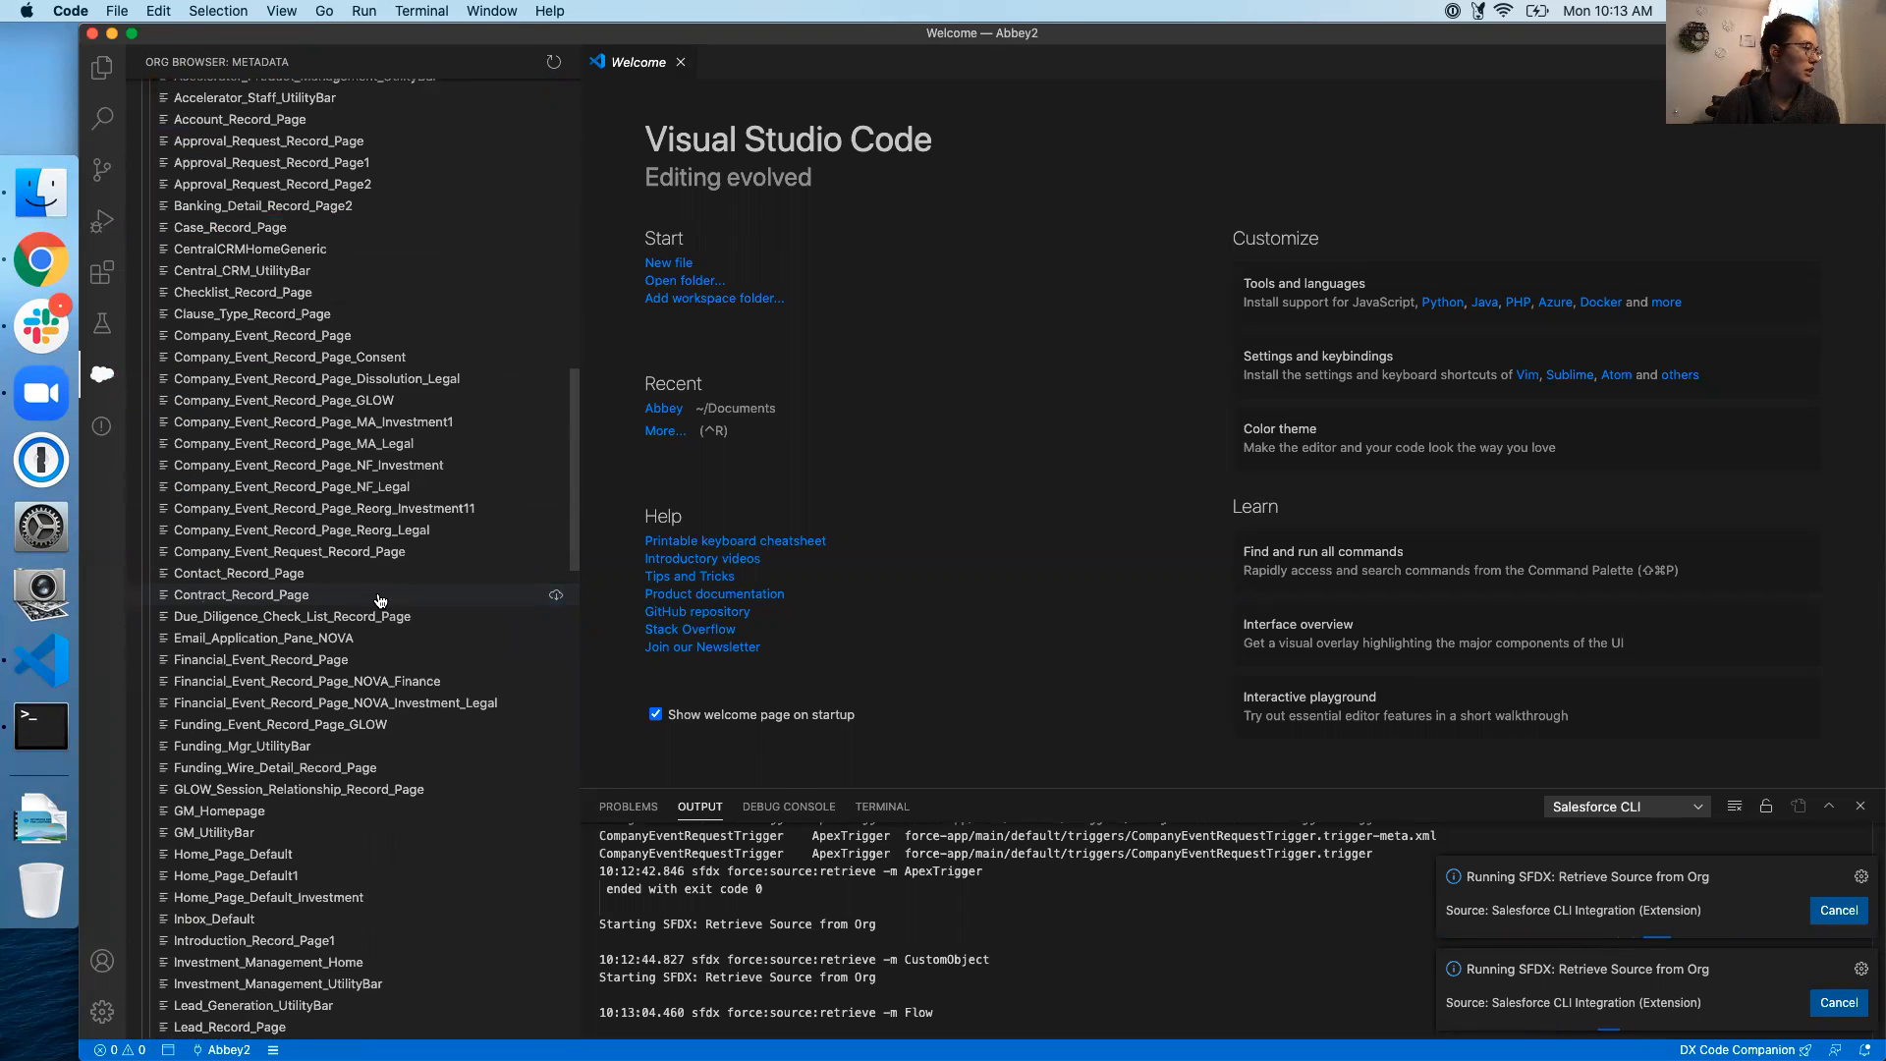
scroll(379, 475, "up", 10)
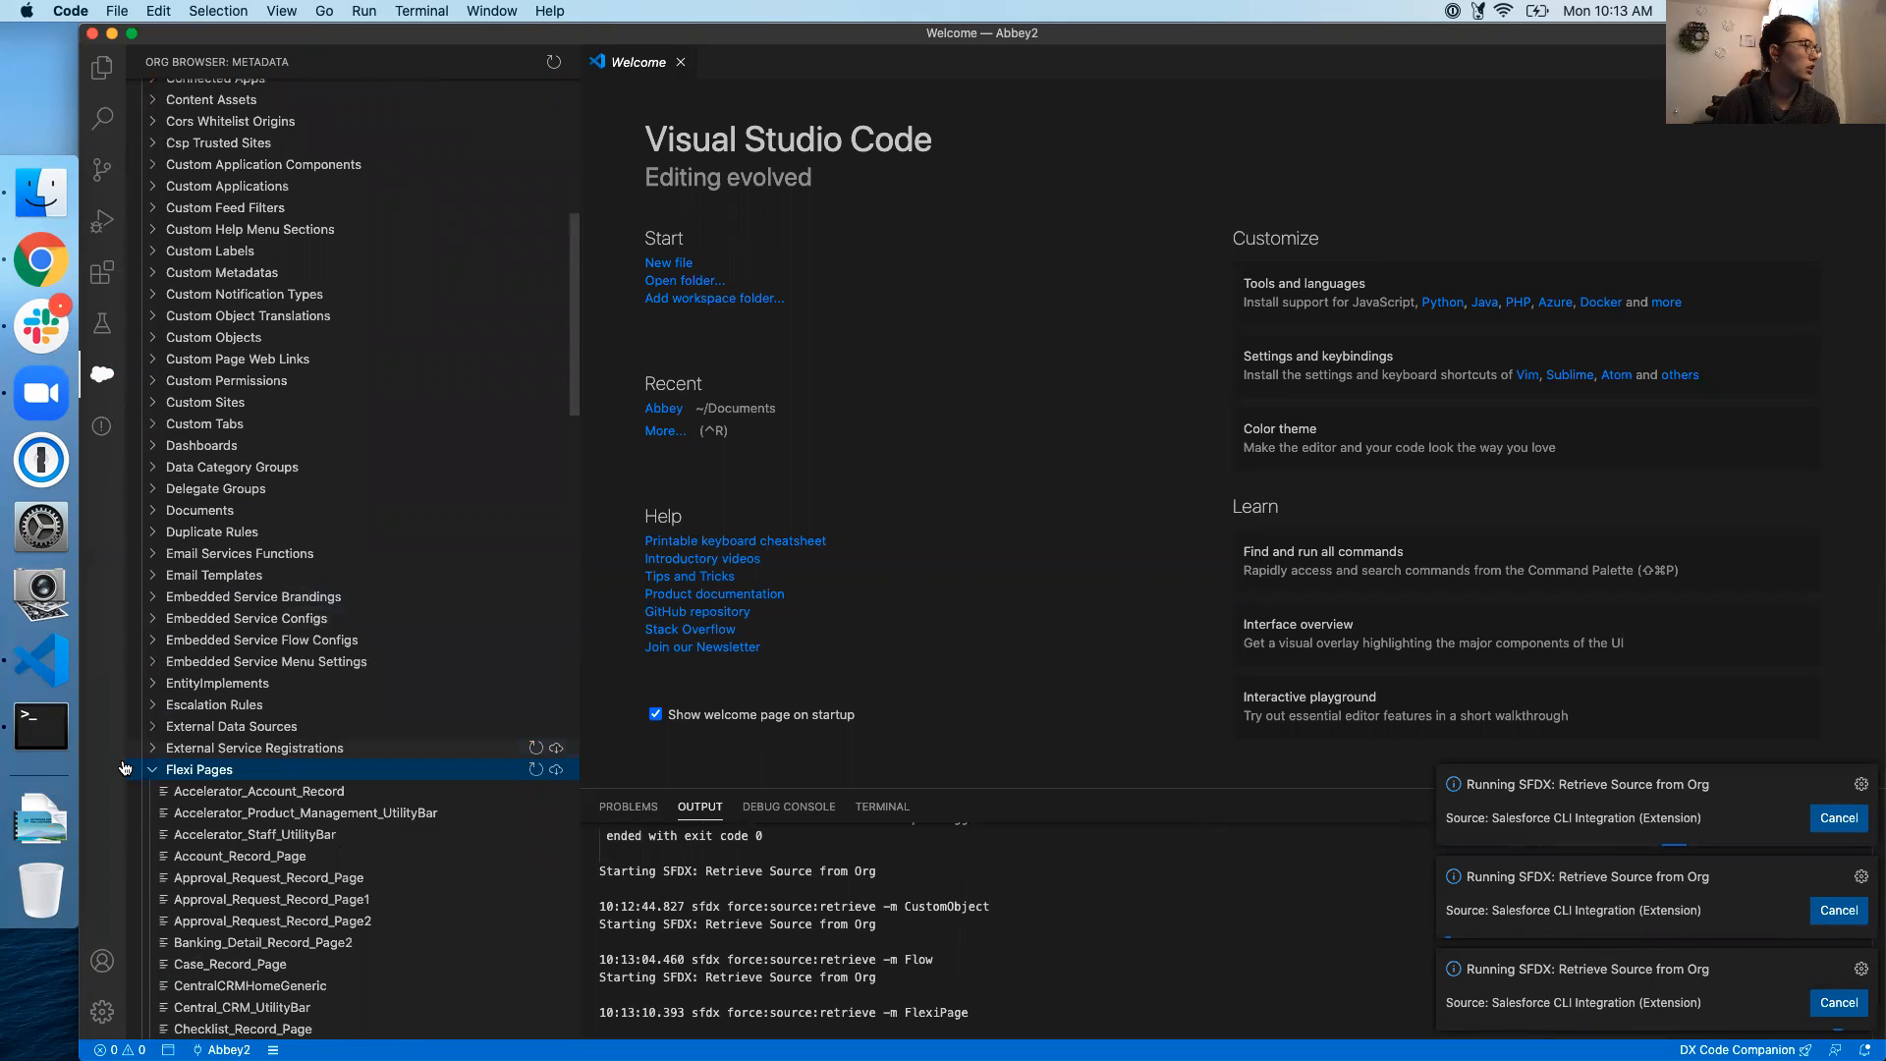
left_click(152, 769)
scroll(417, 648, "down", 7)
scroll(417, 652, "down", 10)
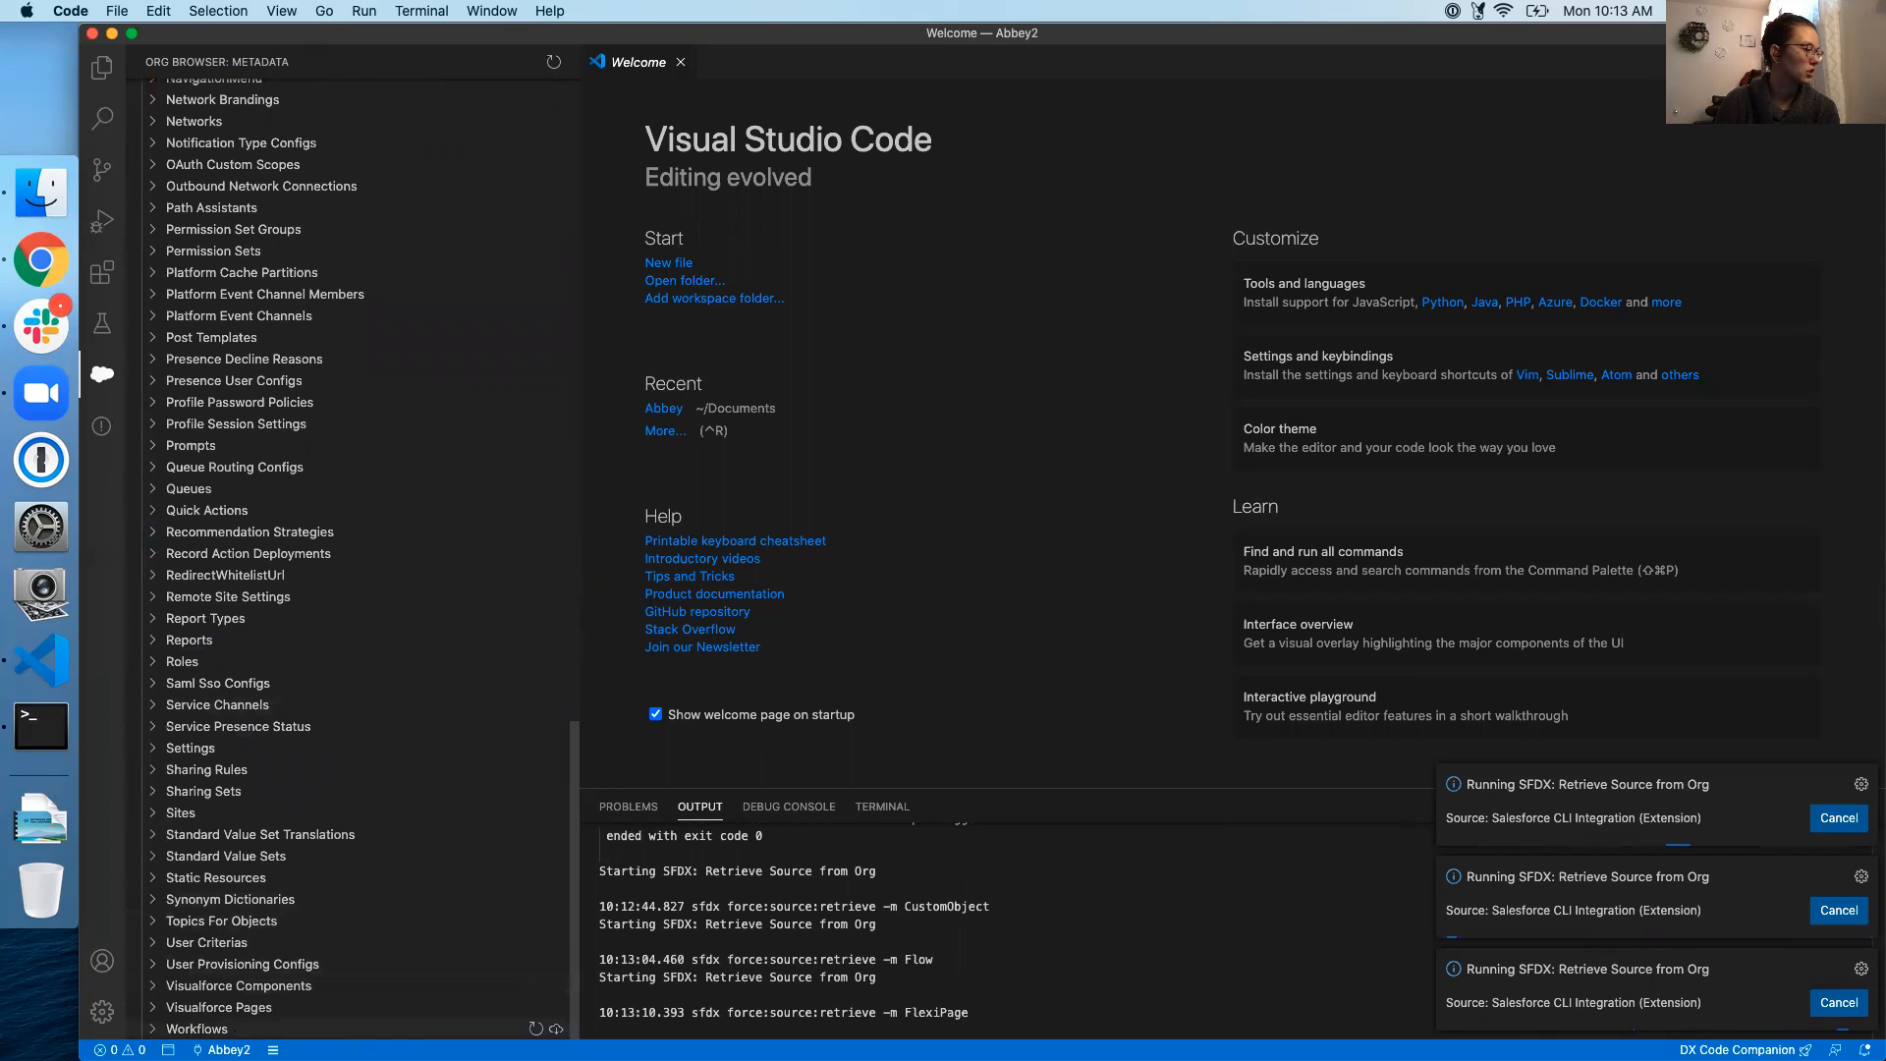
left_click(557, 1030)
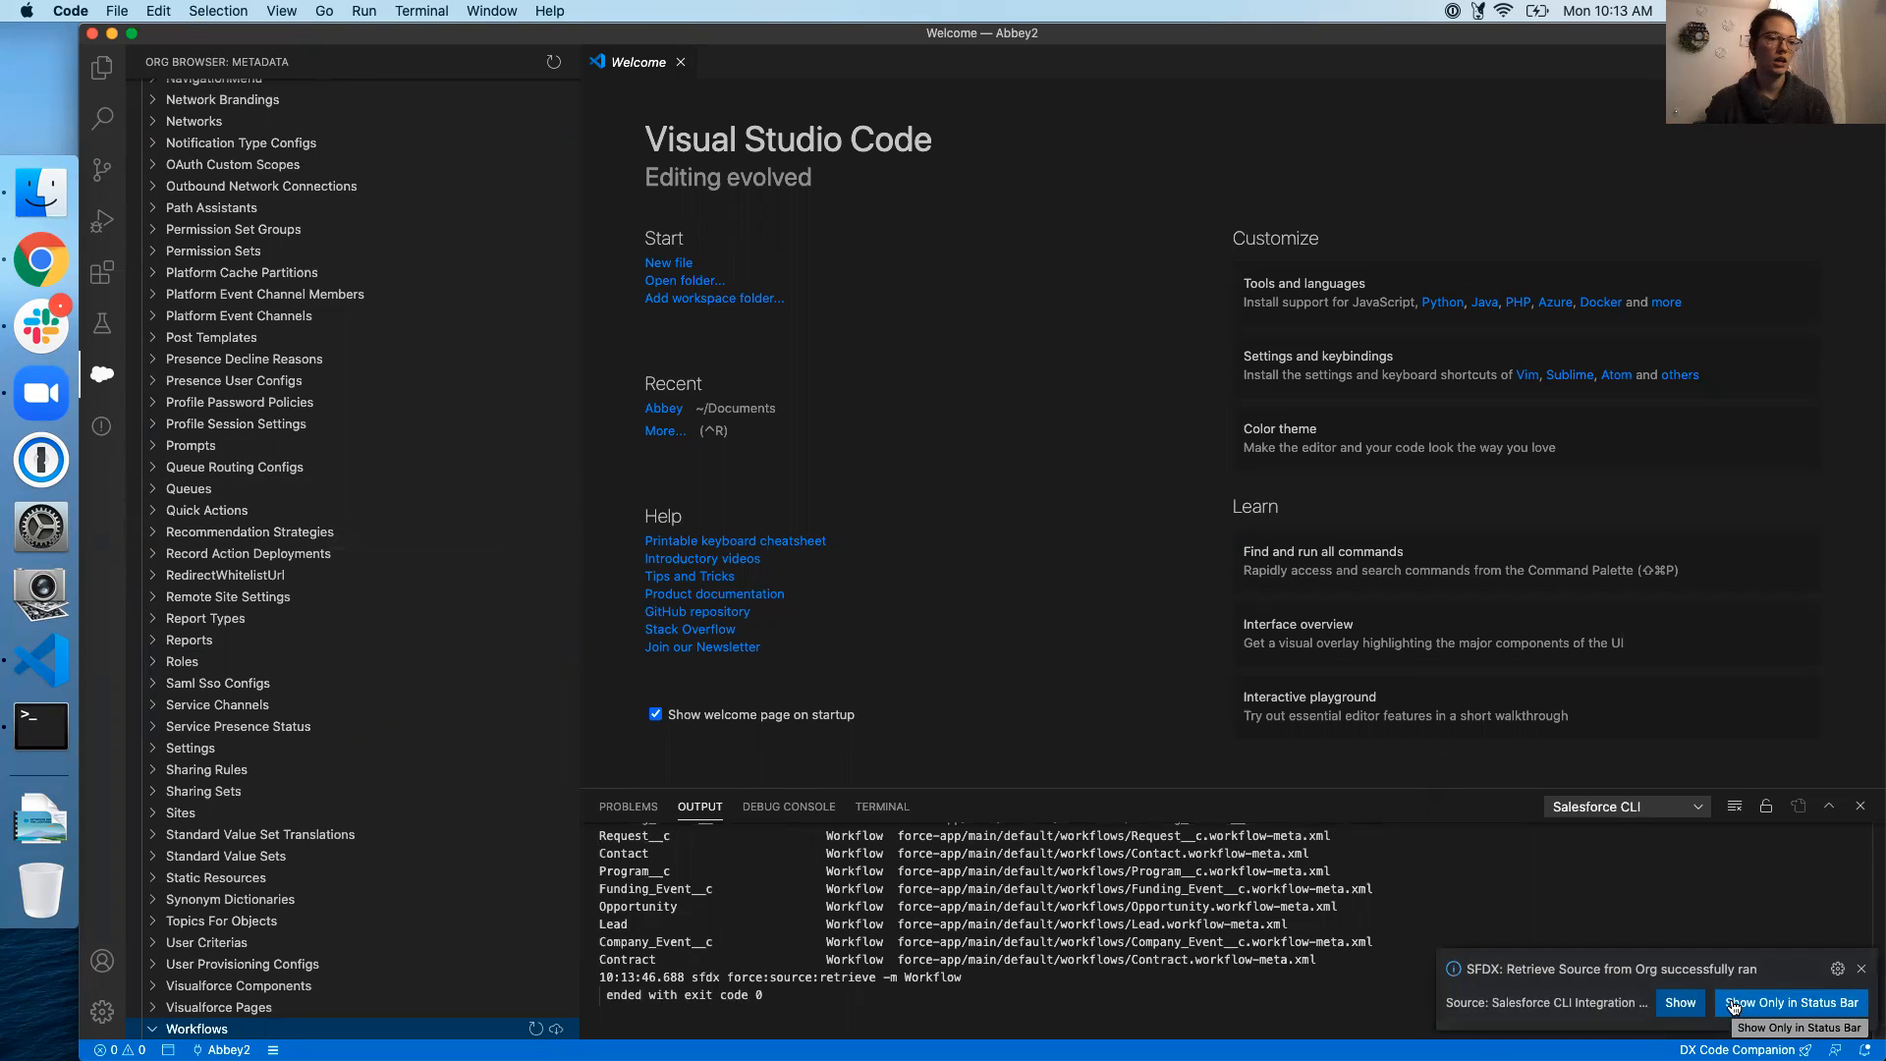
left_click(1862, 971)
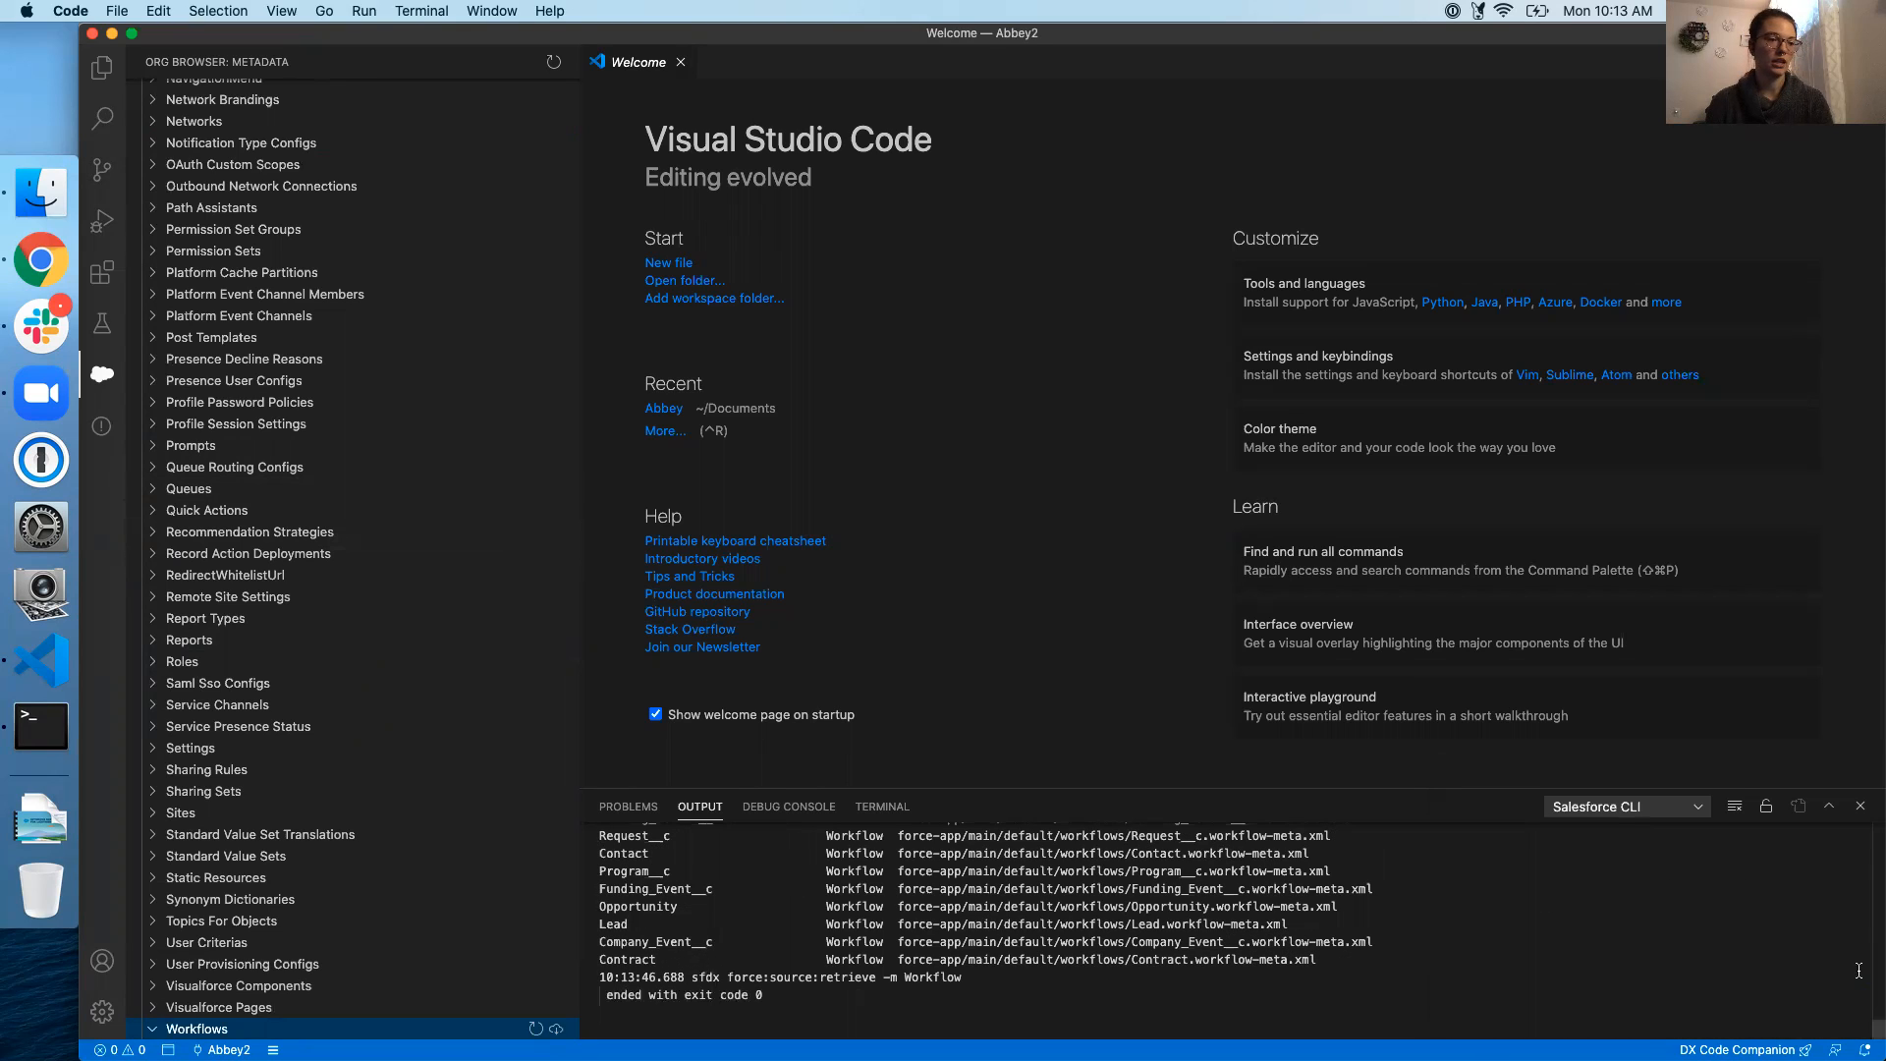
Search the workspace for 'account', returning 2160 results across 242 files
left_click(104, 119)
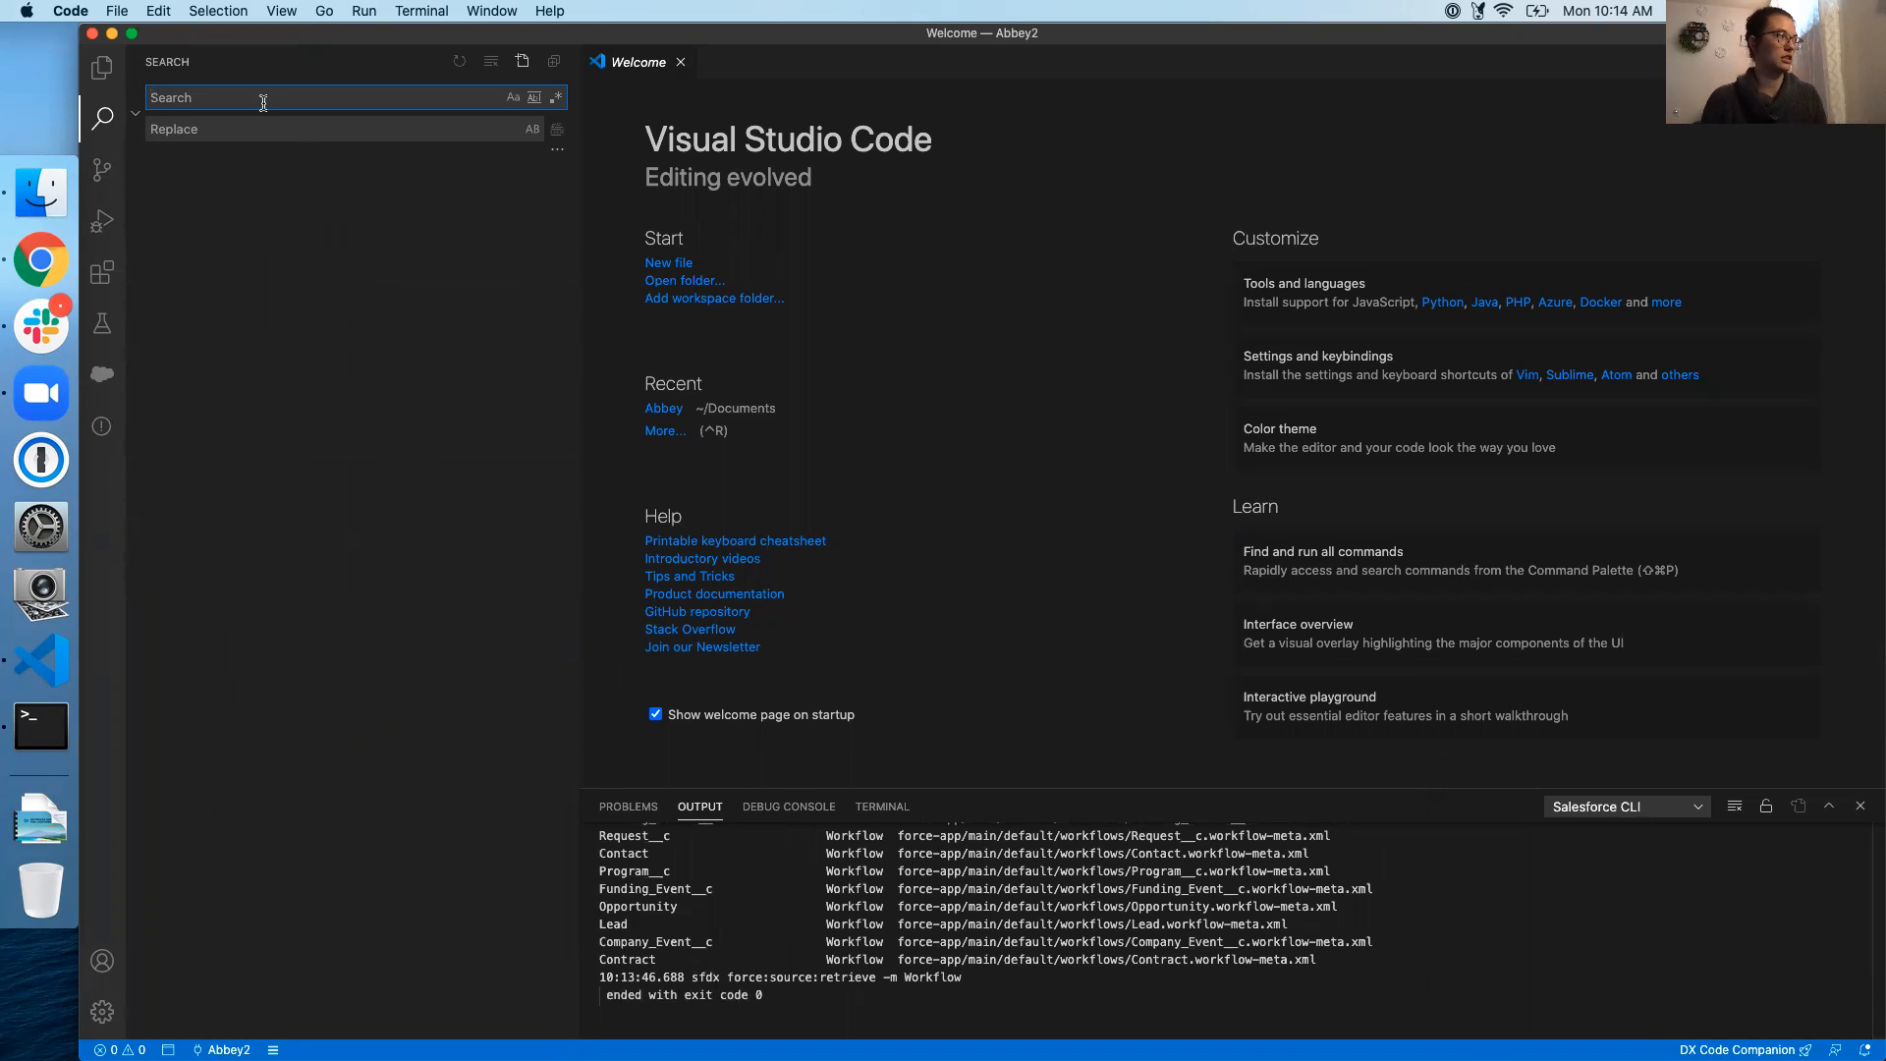
type("account")
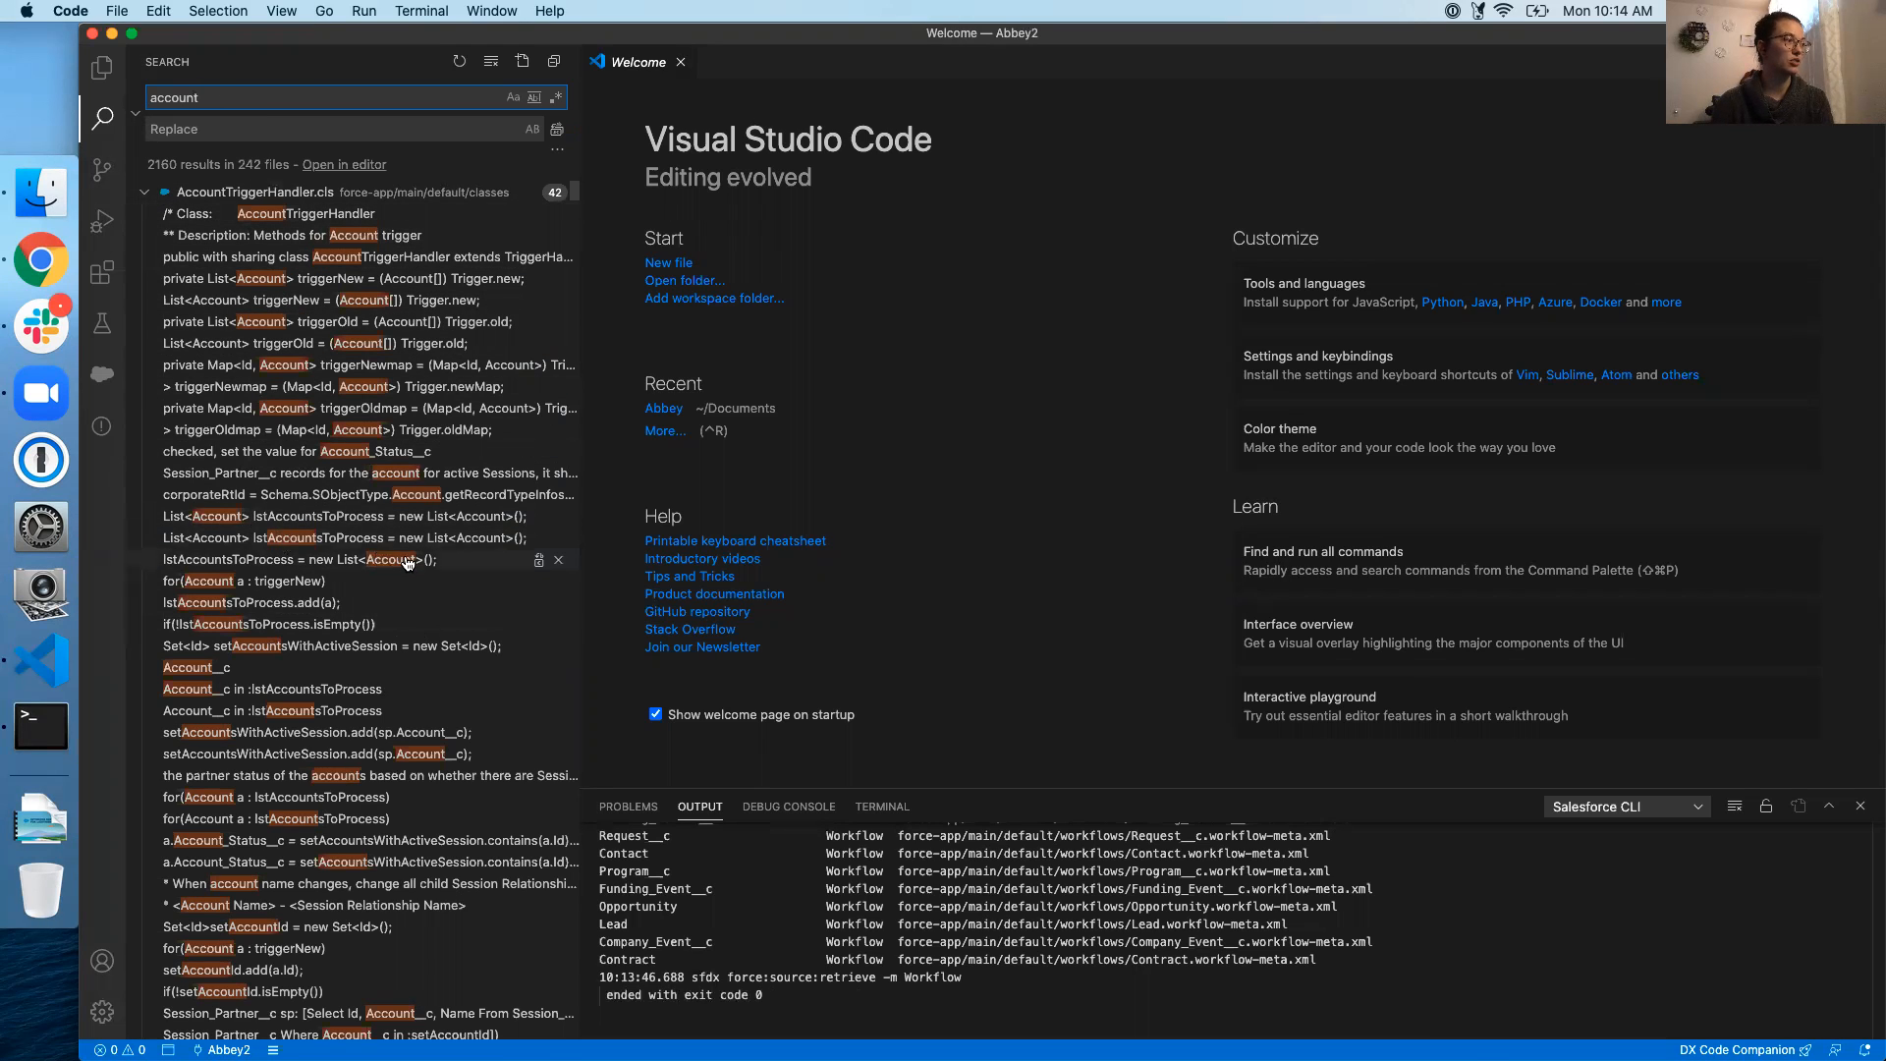
double_click(170, 92)
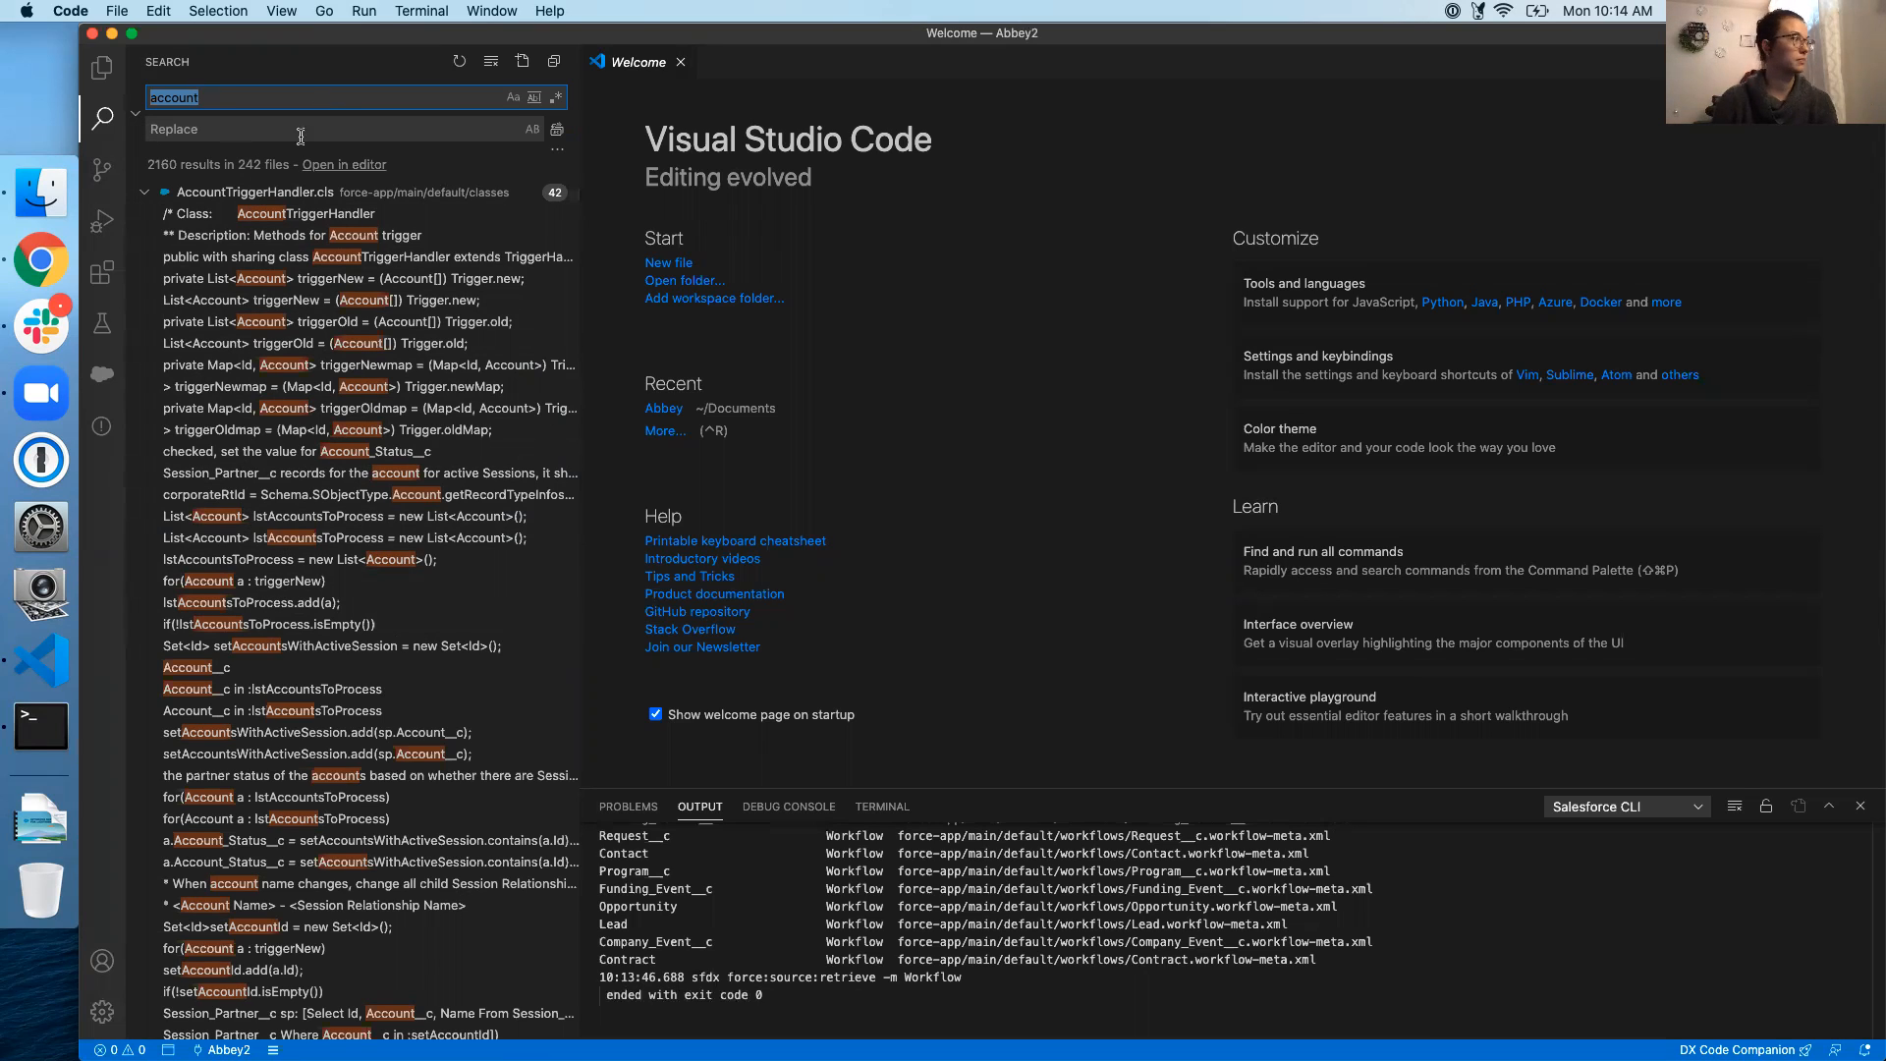
Collapse the matches of 18 files, AccountTriggerHandler.cls through CmpCompanyEventFiles_GlowCtrlTest.cls, then scroll further results
left_click(145, 195)
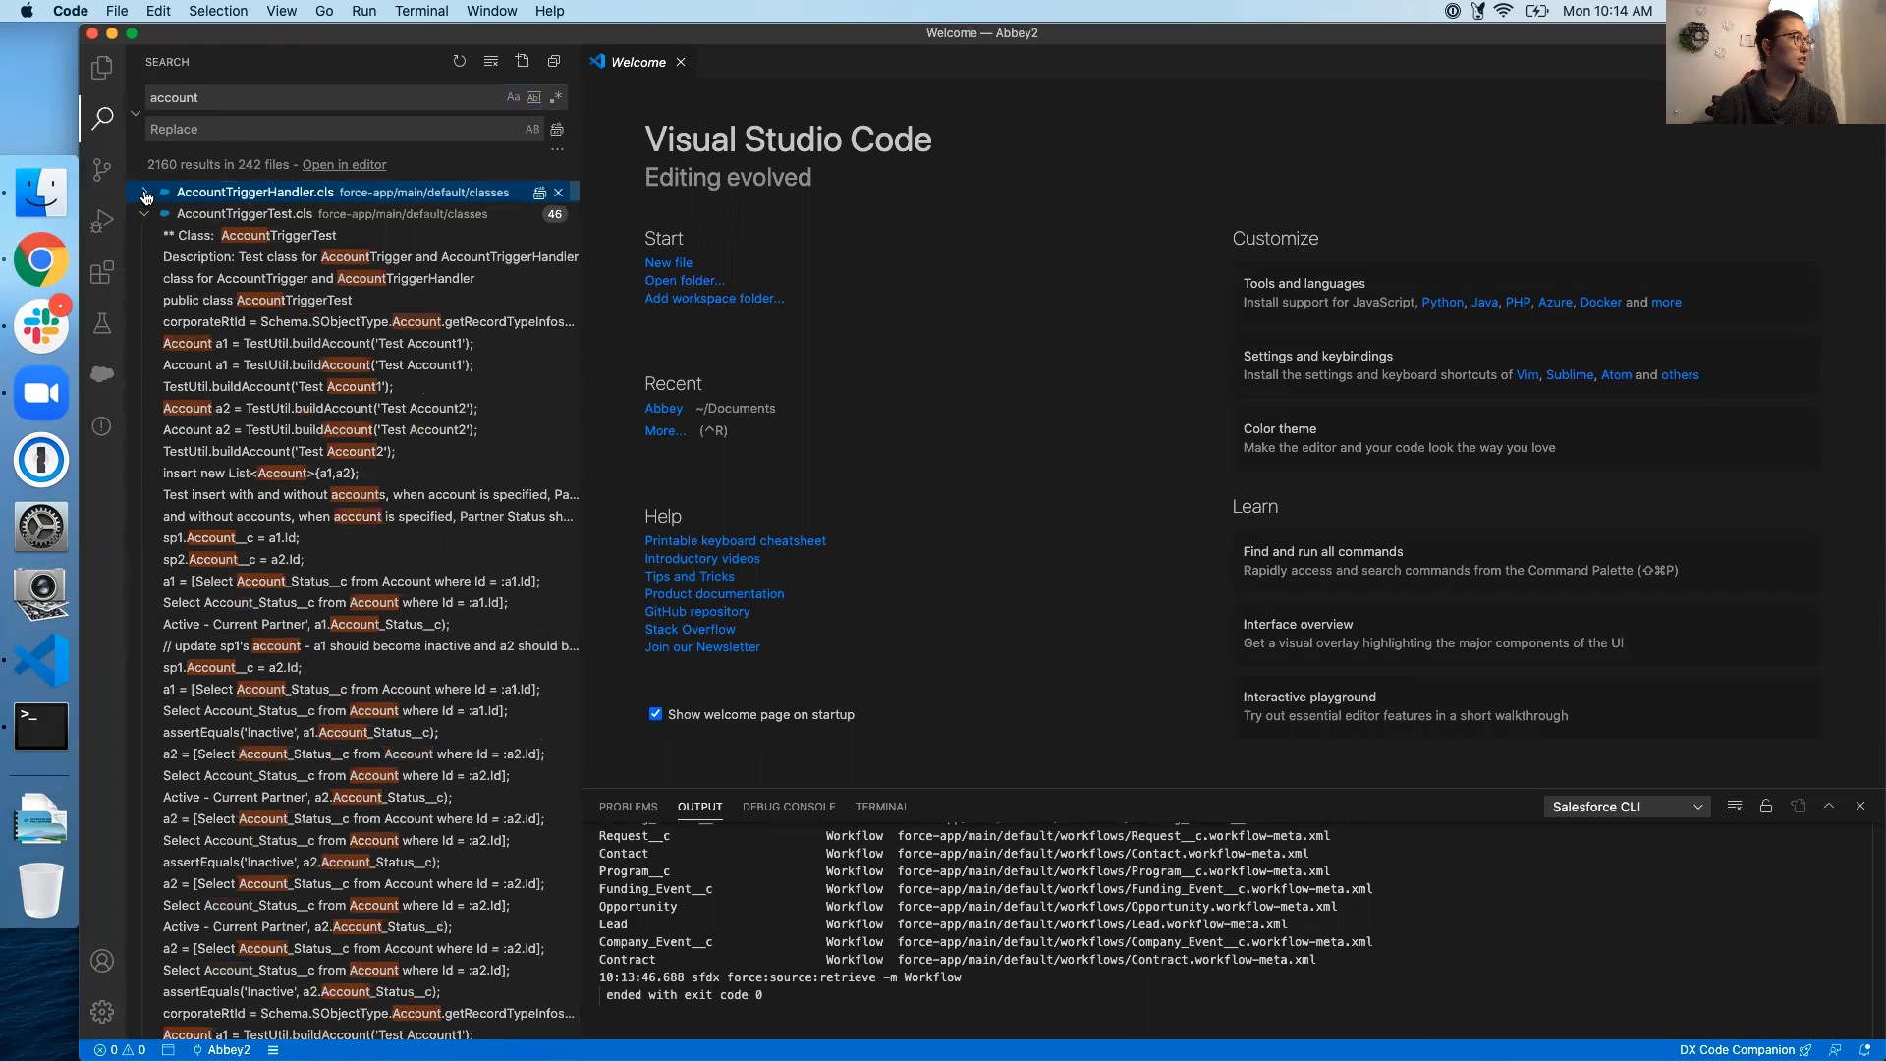
left_click(143, 214)
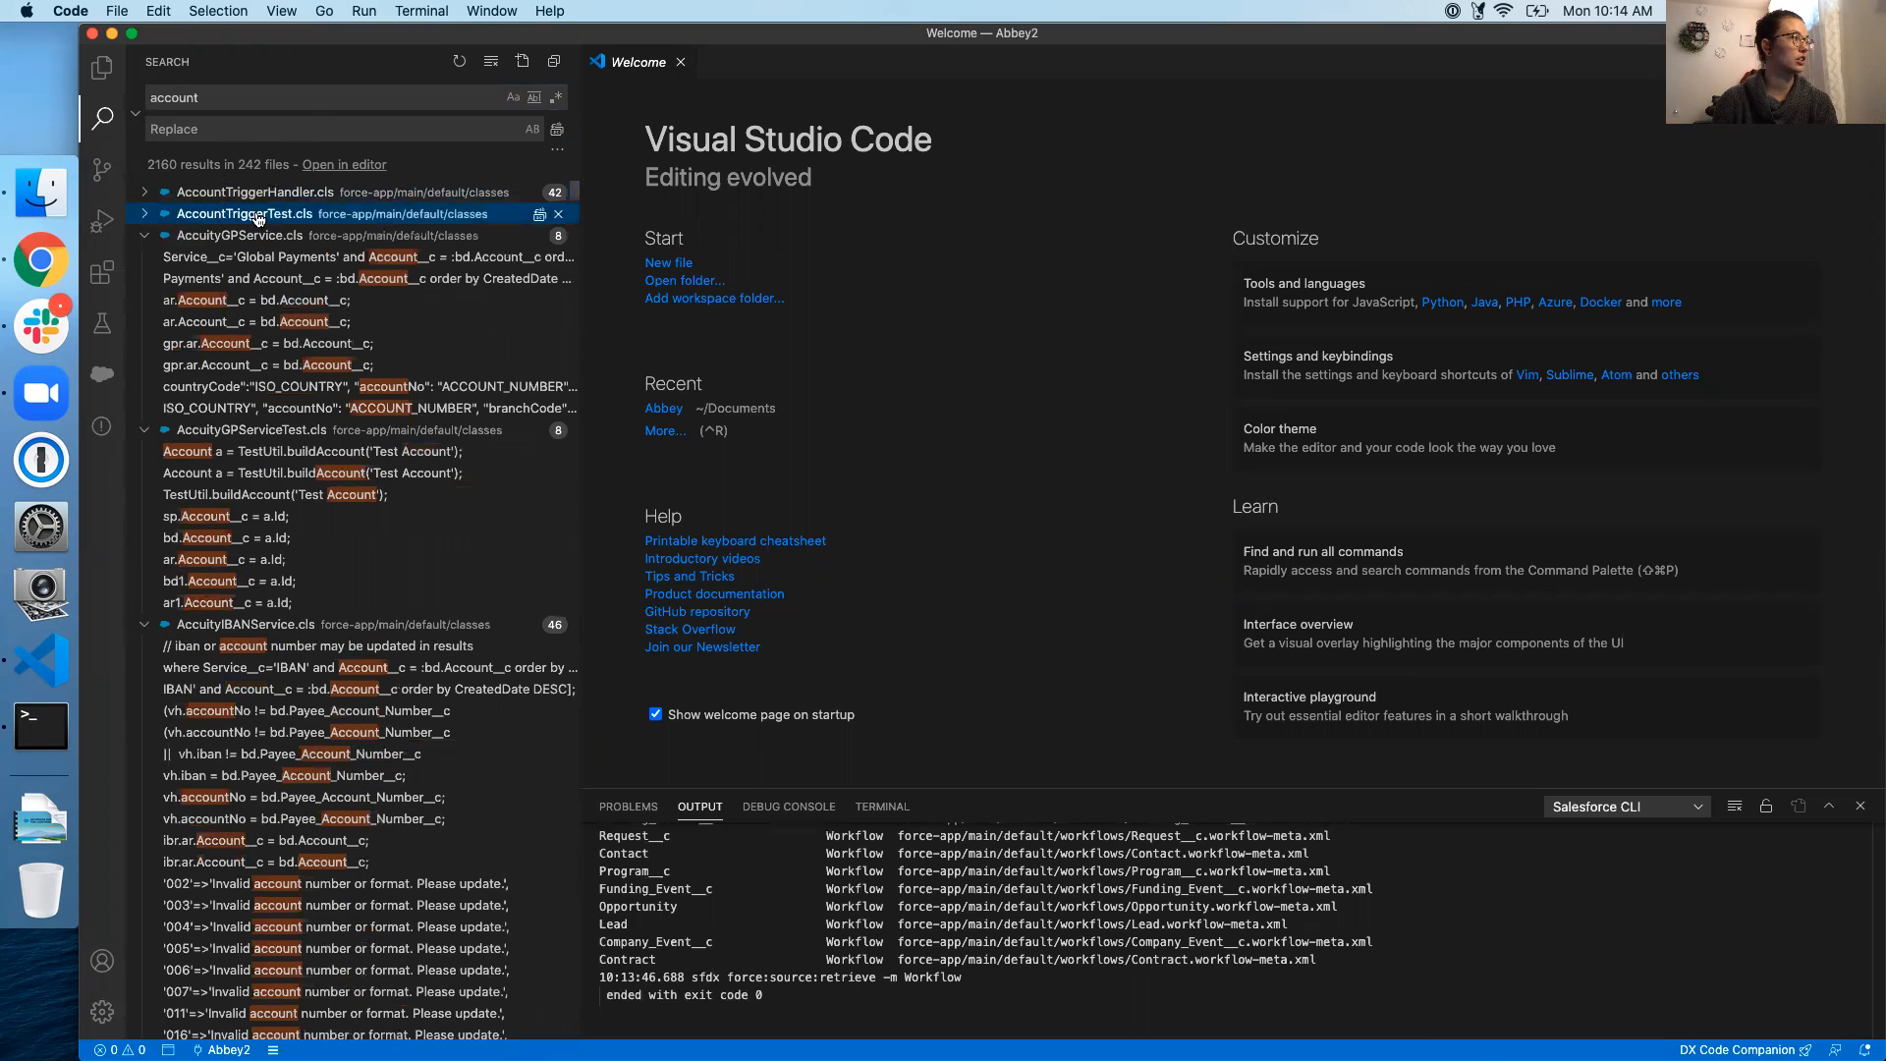
left_click(144, 236)
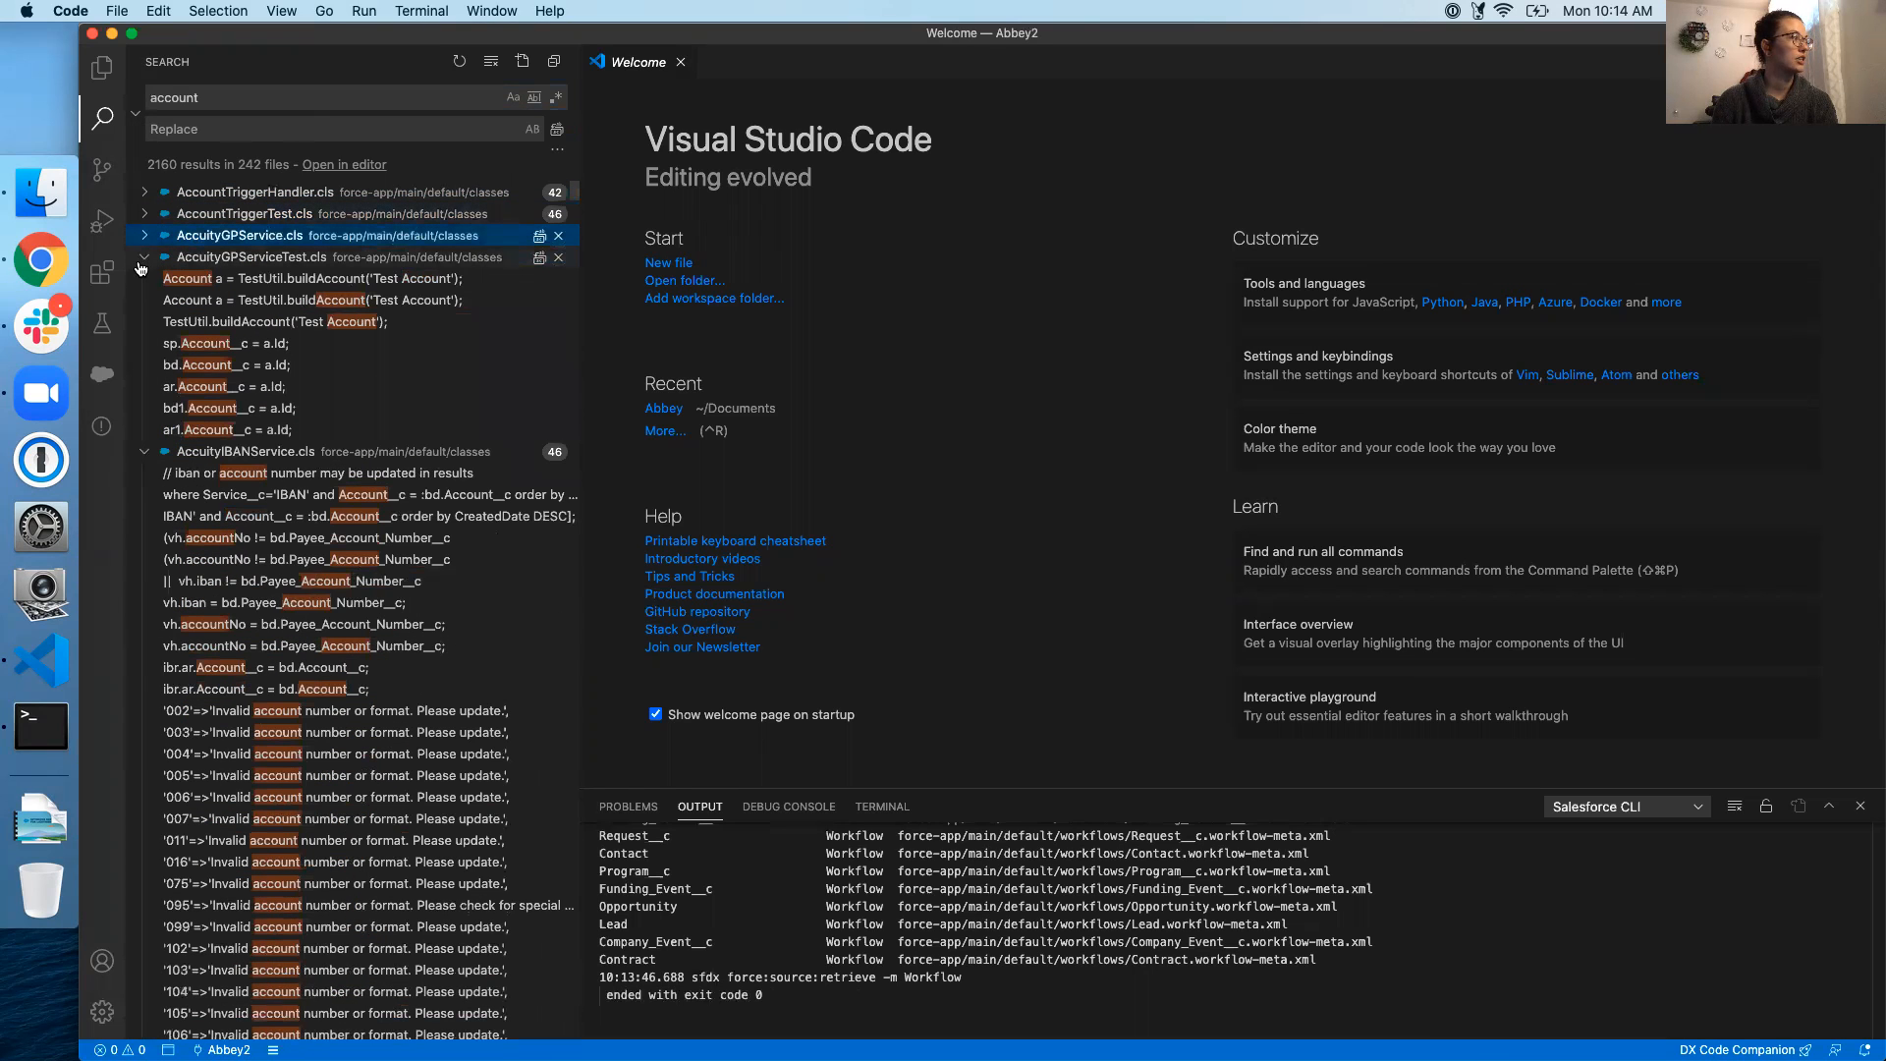
left_click(144, 258)
left_click(144, 279)
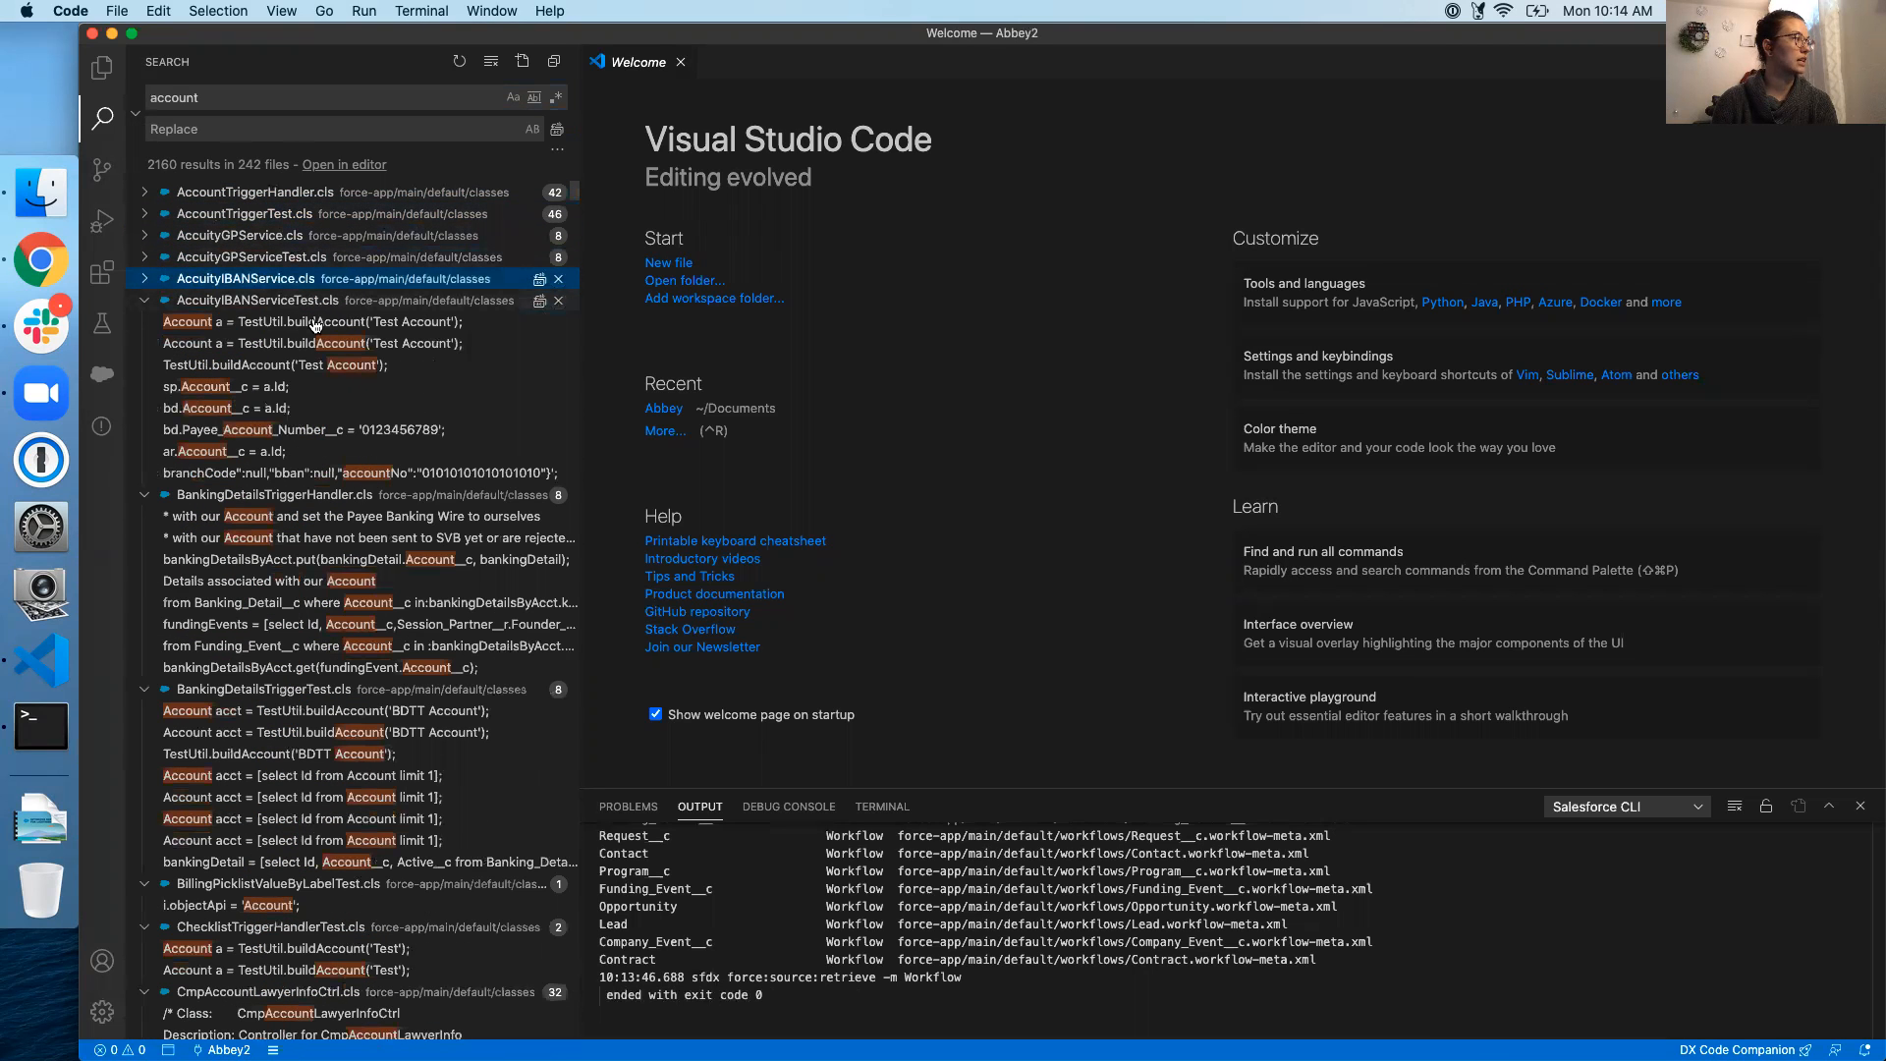
left_click(143, 304)
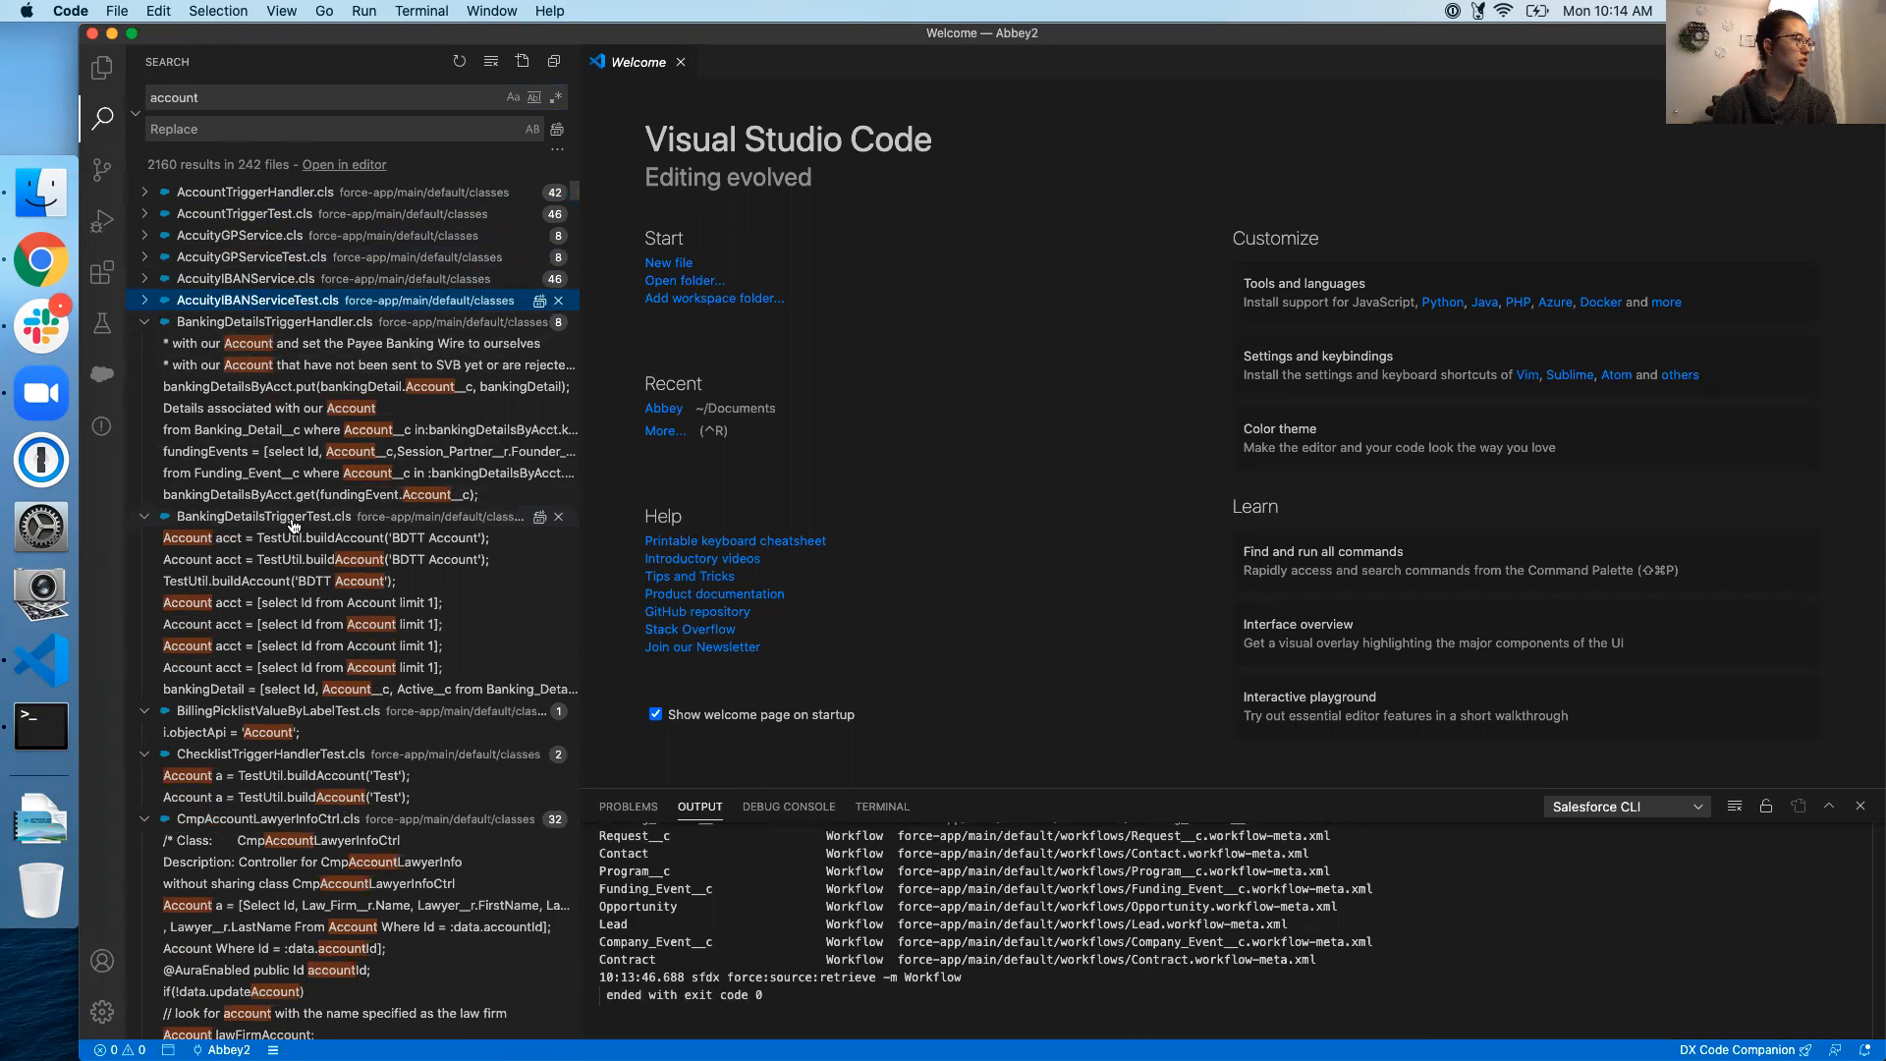
left_click(144, 322)
left_click(144, 343)
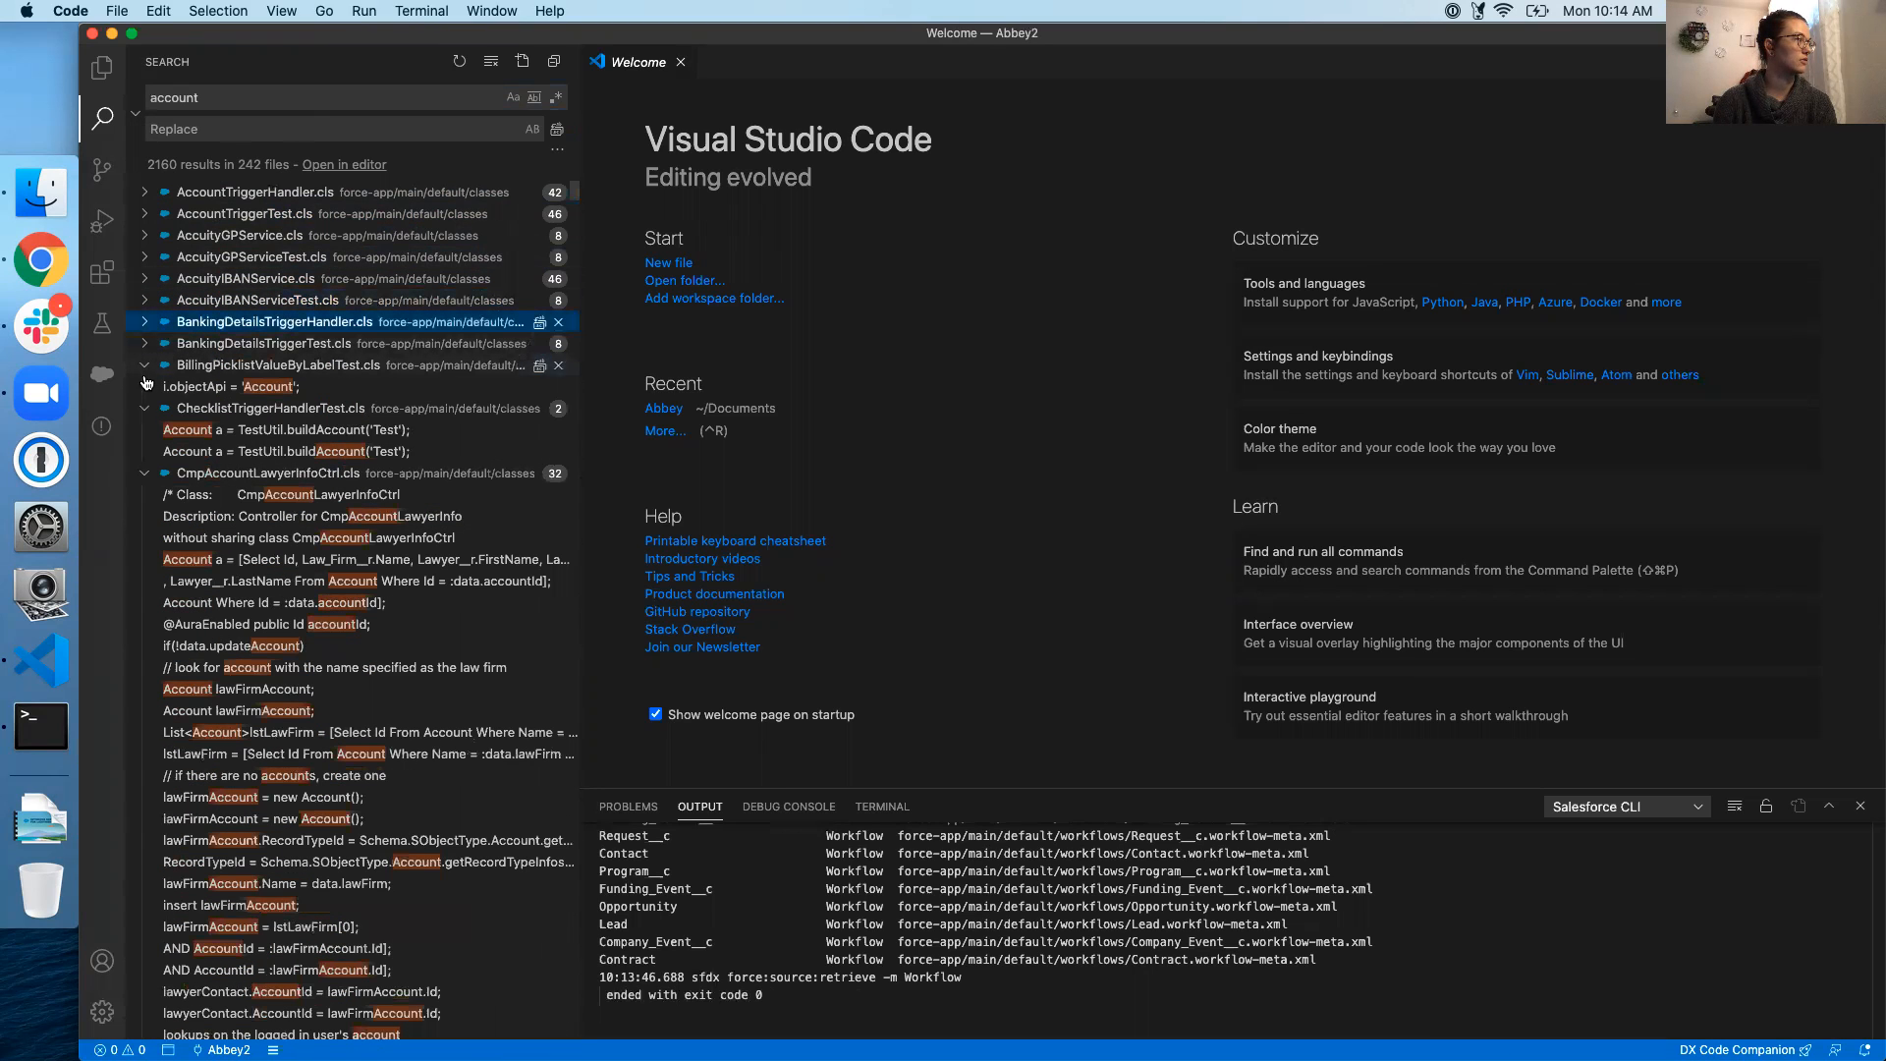
left_click(143, 365)
left_click(143, 387)
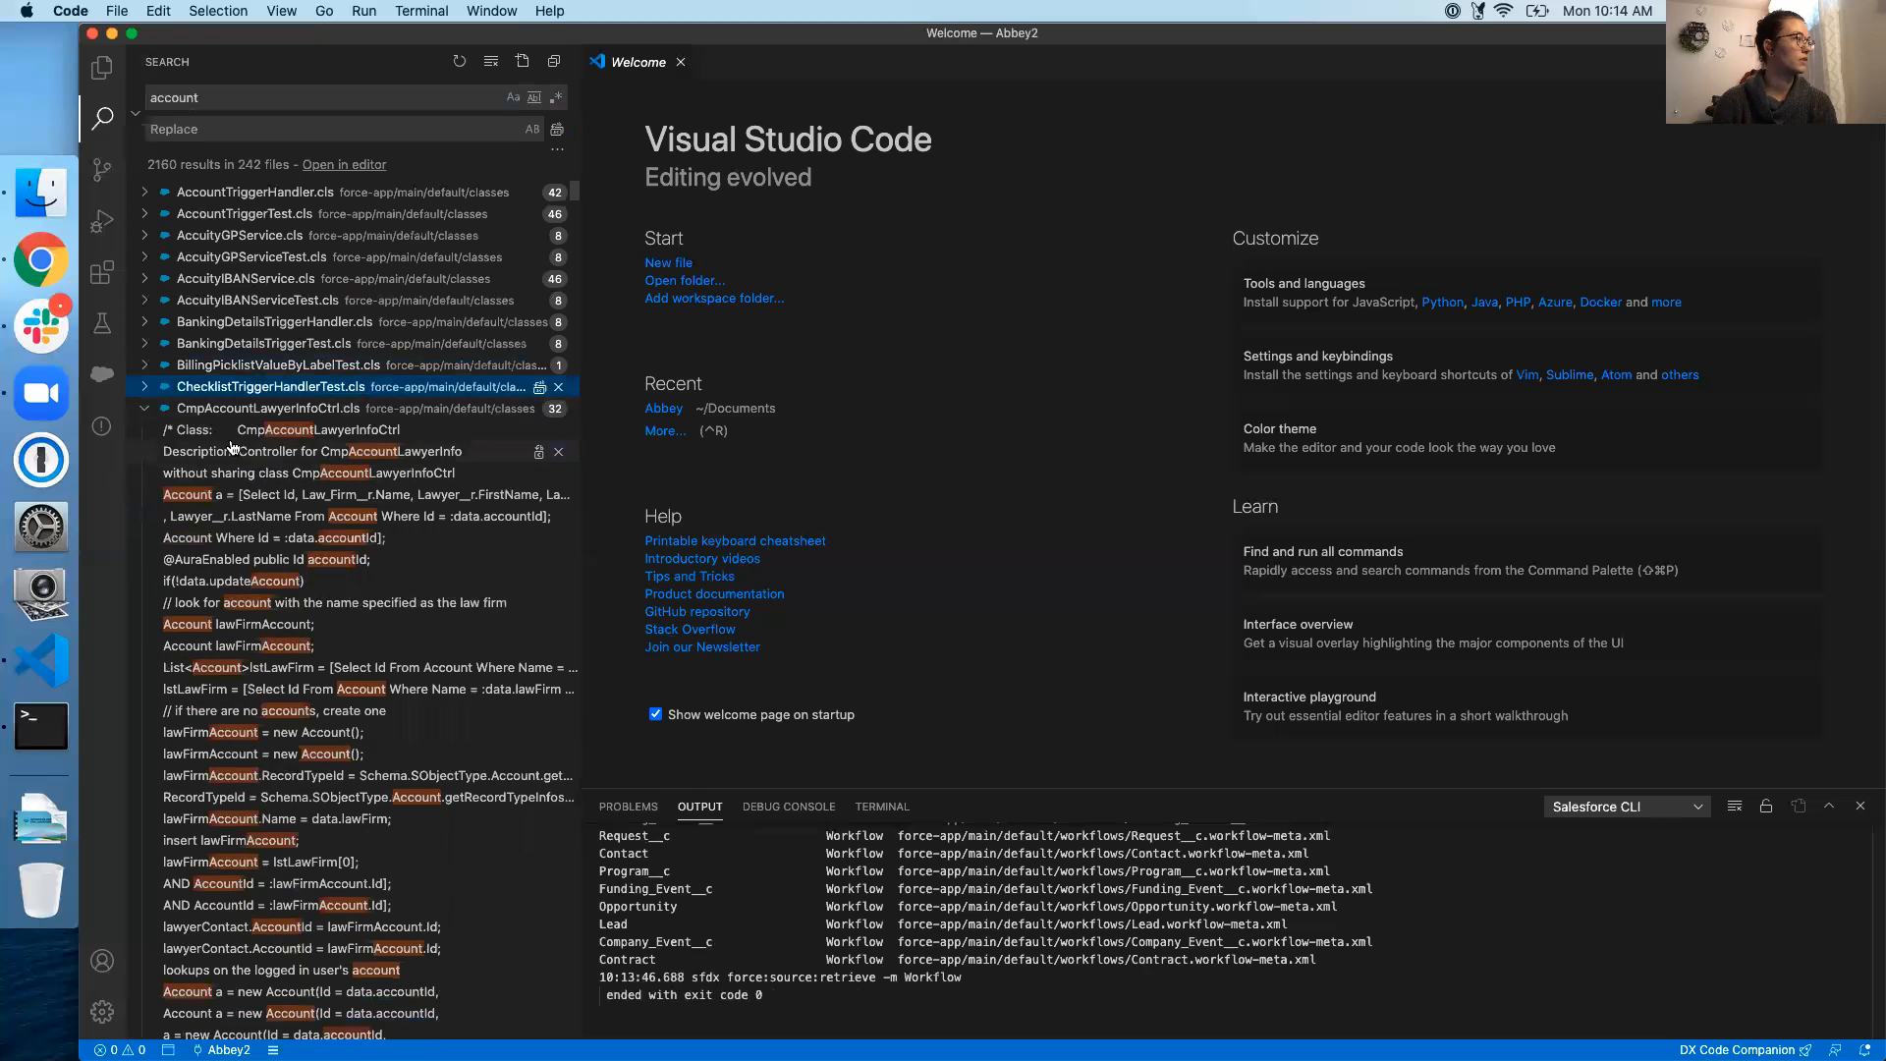
left_click(143, 408)
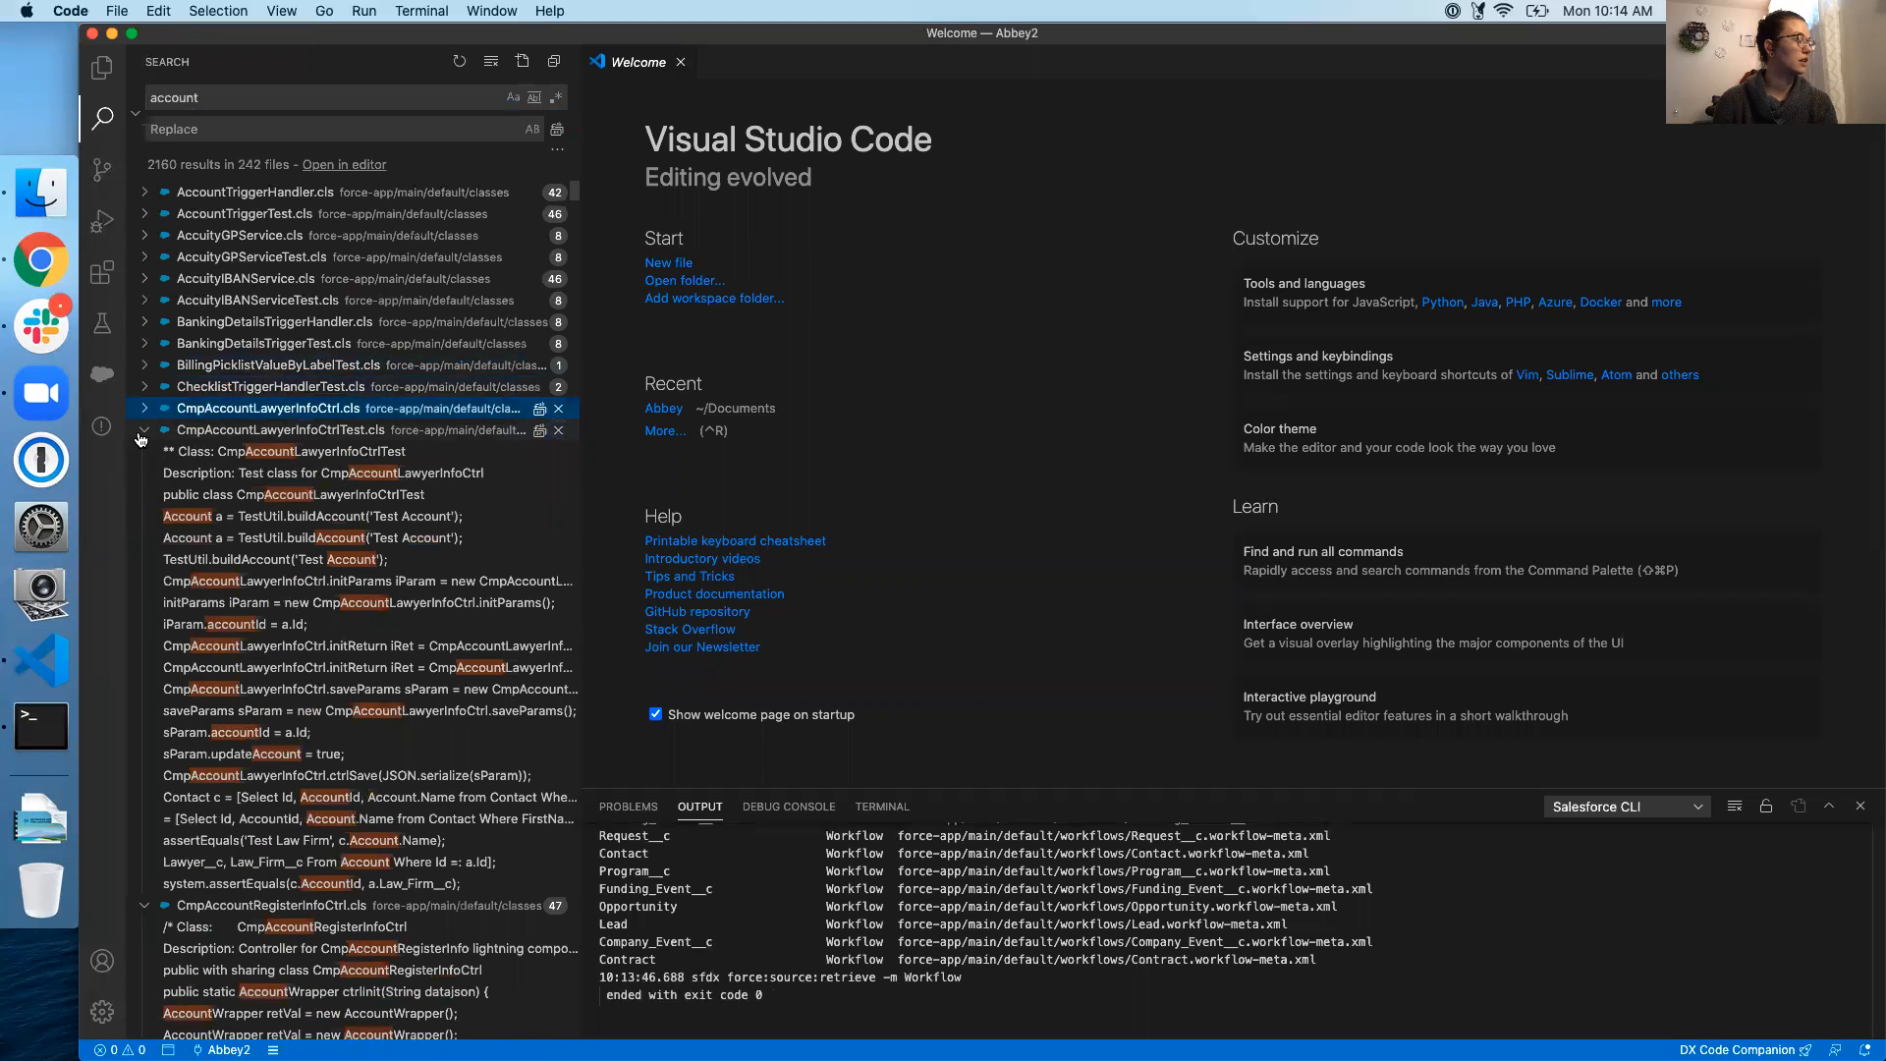
left_click(142, 432)
left_click(143, 452)
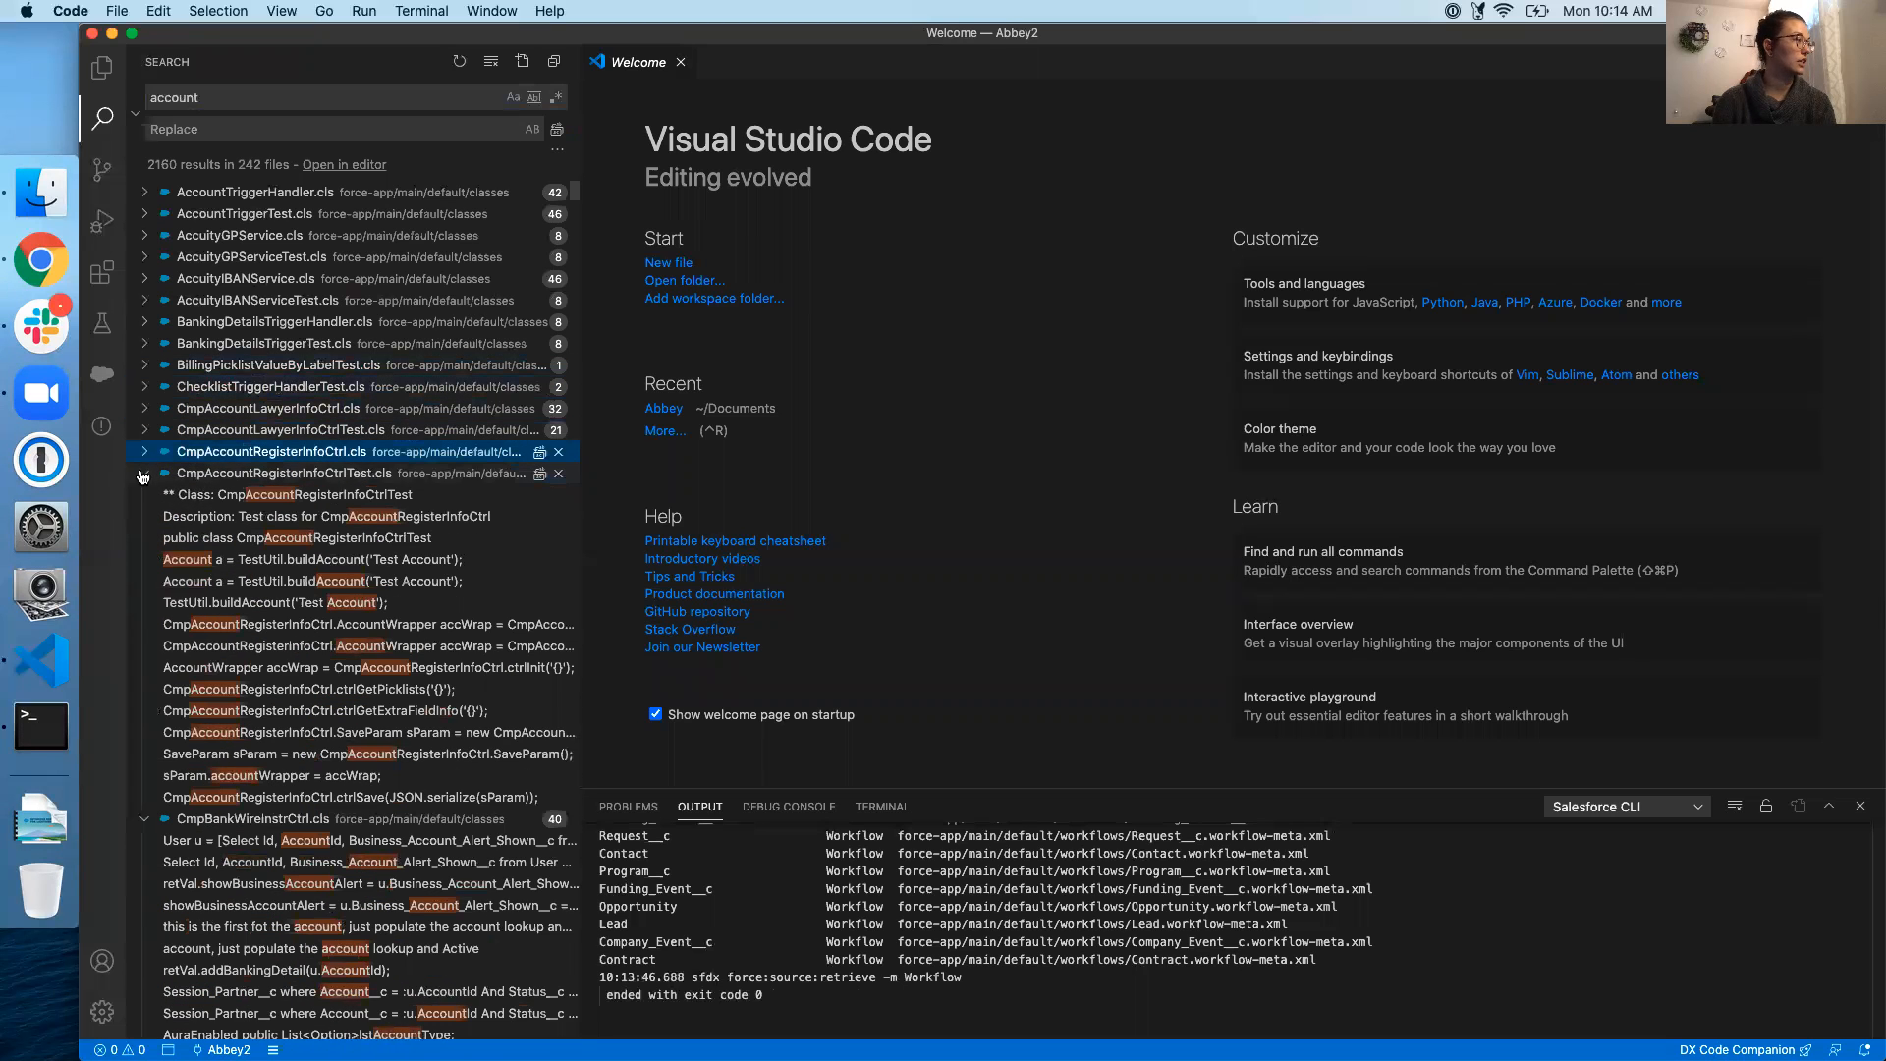
left_click(143, 473)
left_click(143, 495)
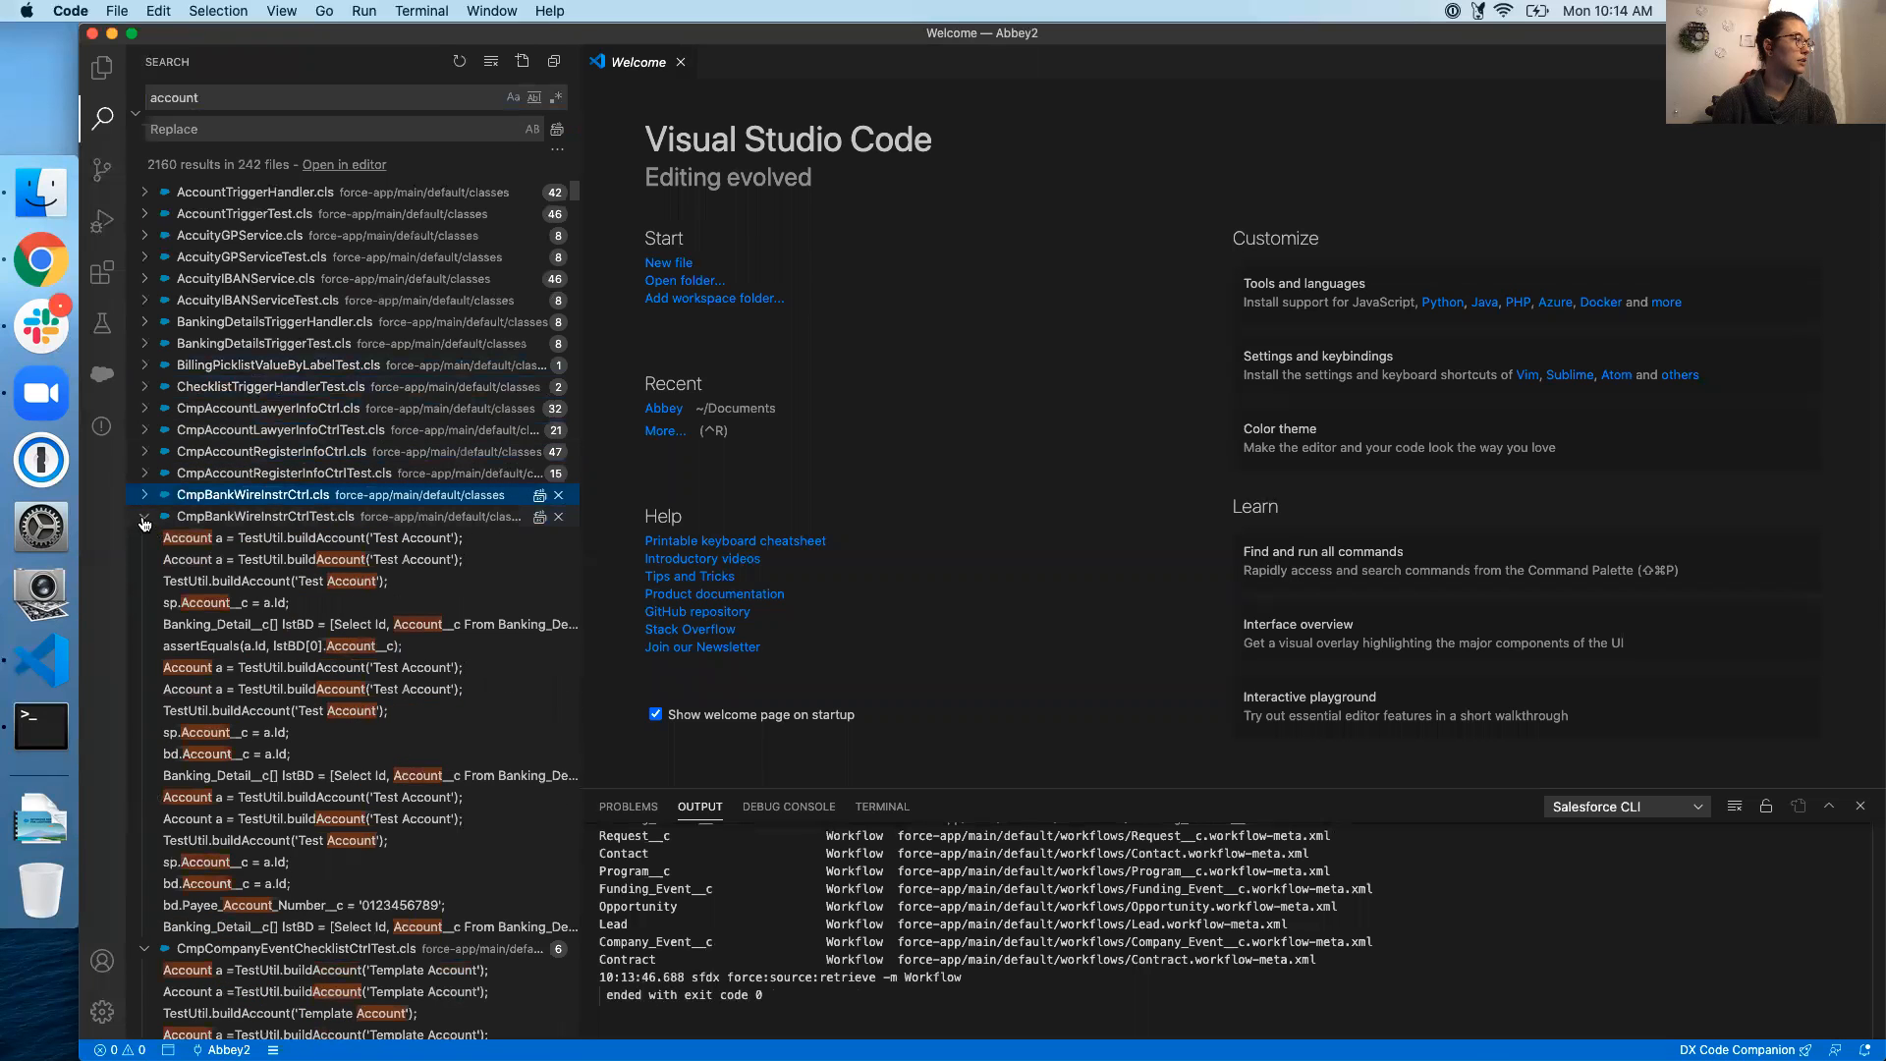
left_click(143, 519)
left_click(143, 540)
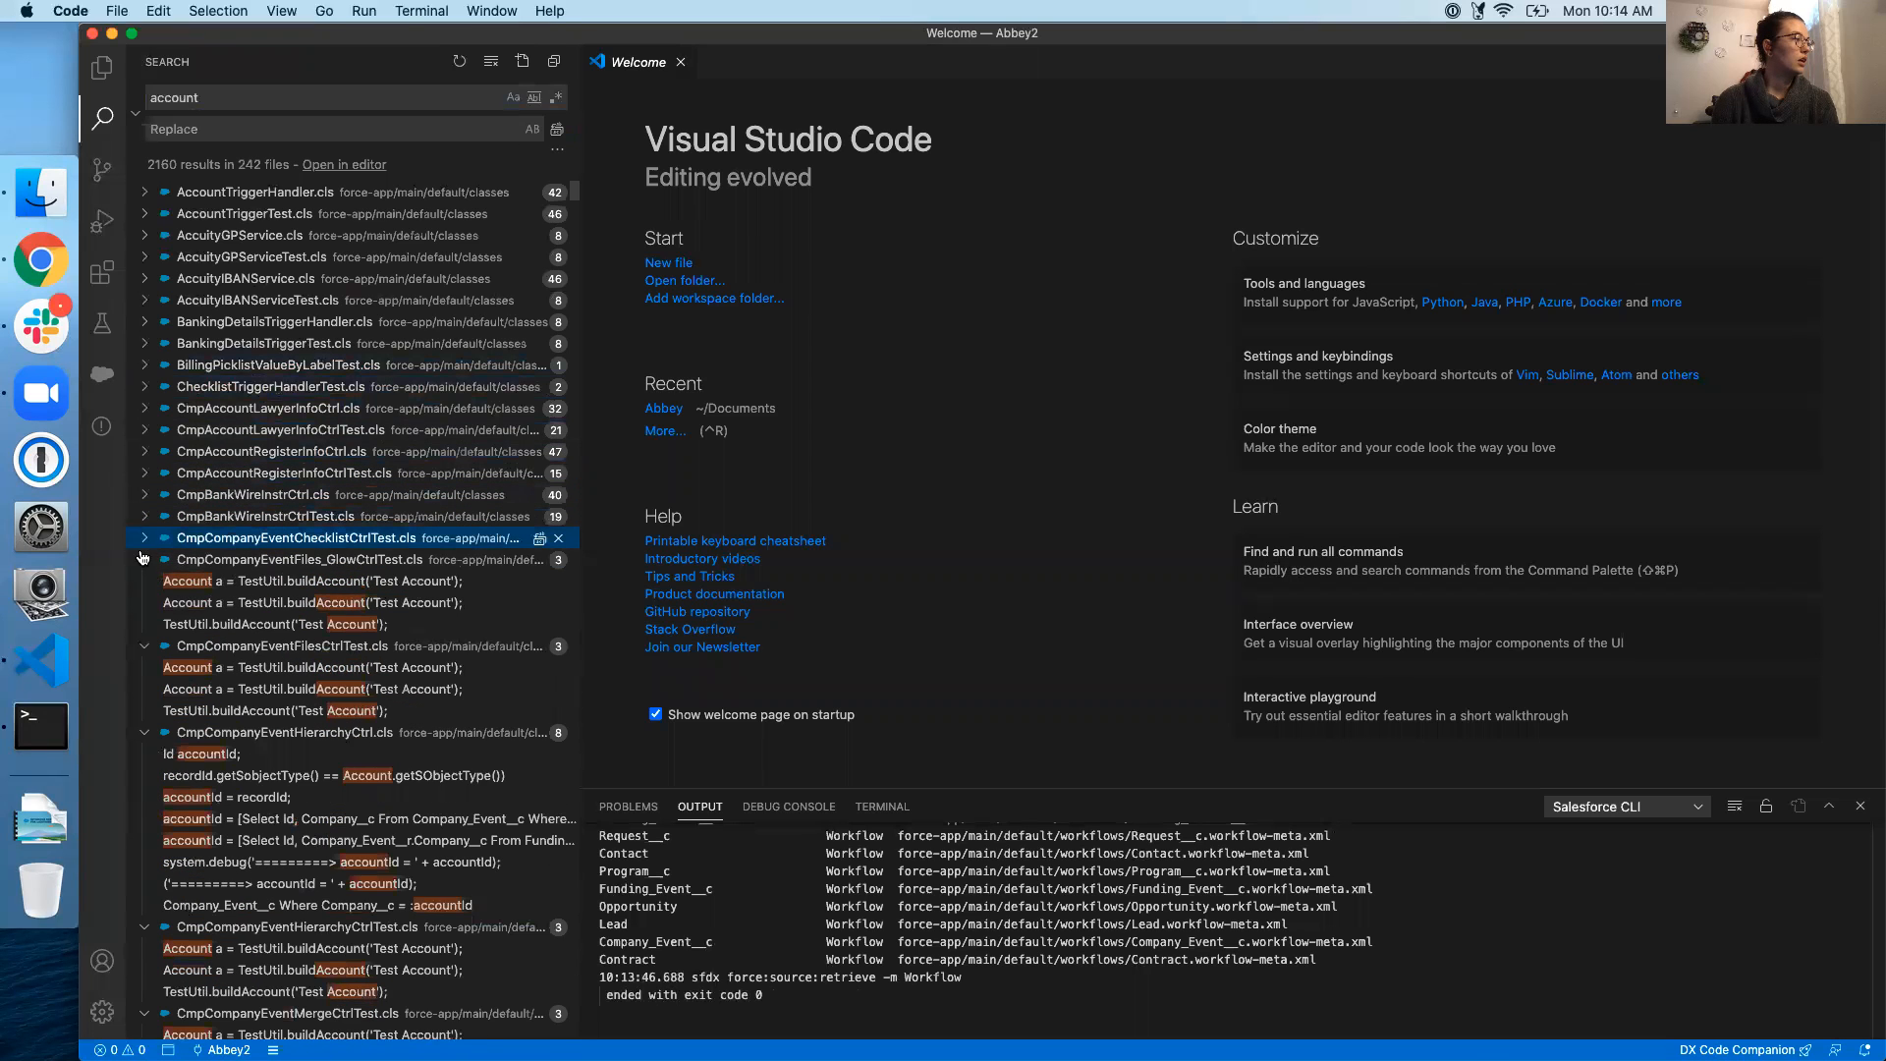
left_click(143, 560)
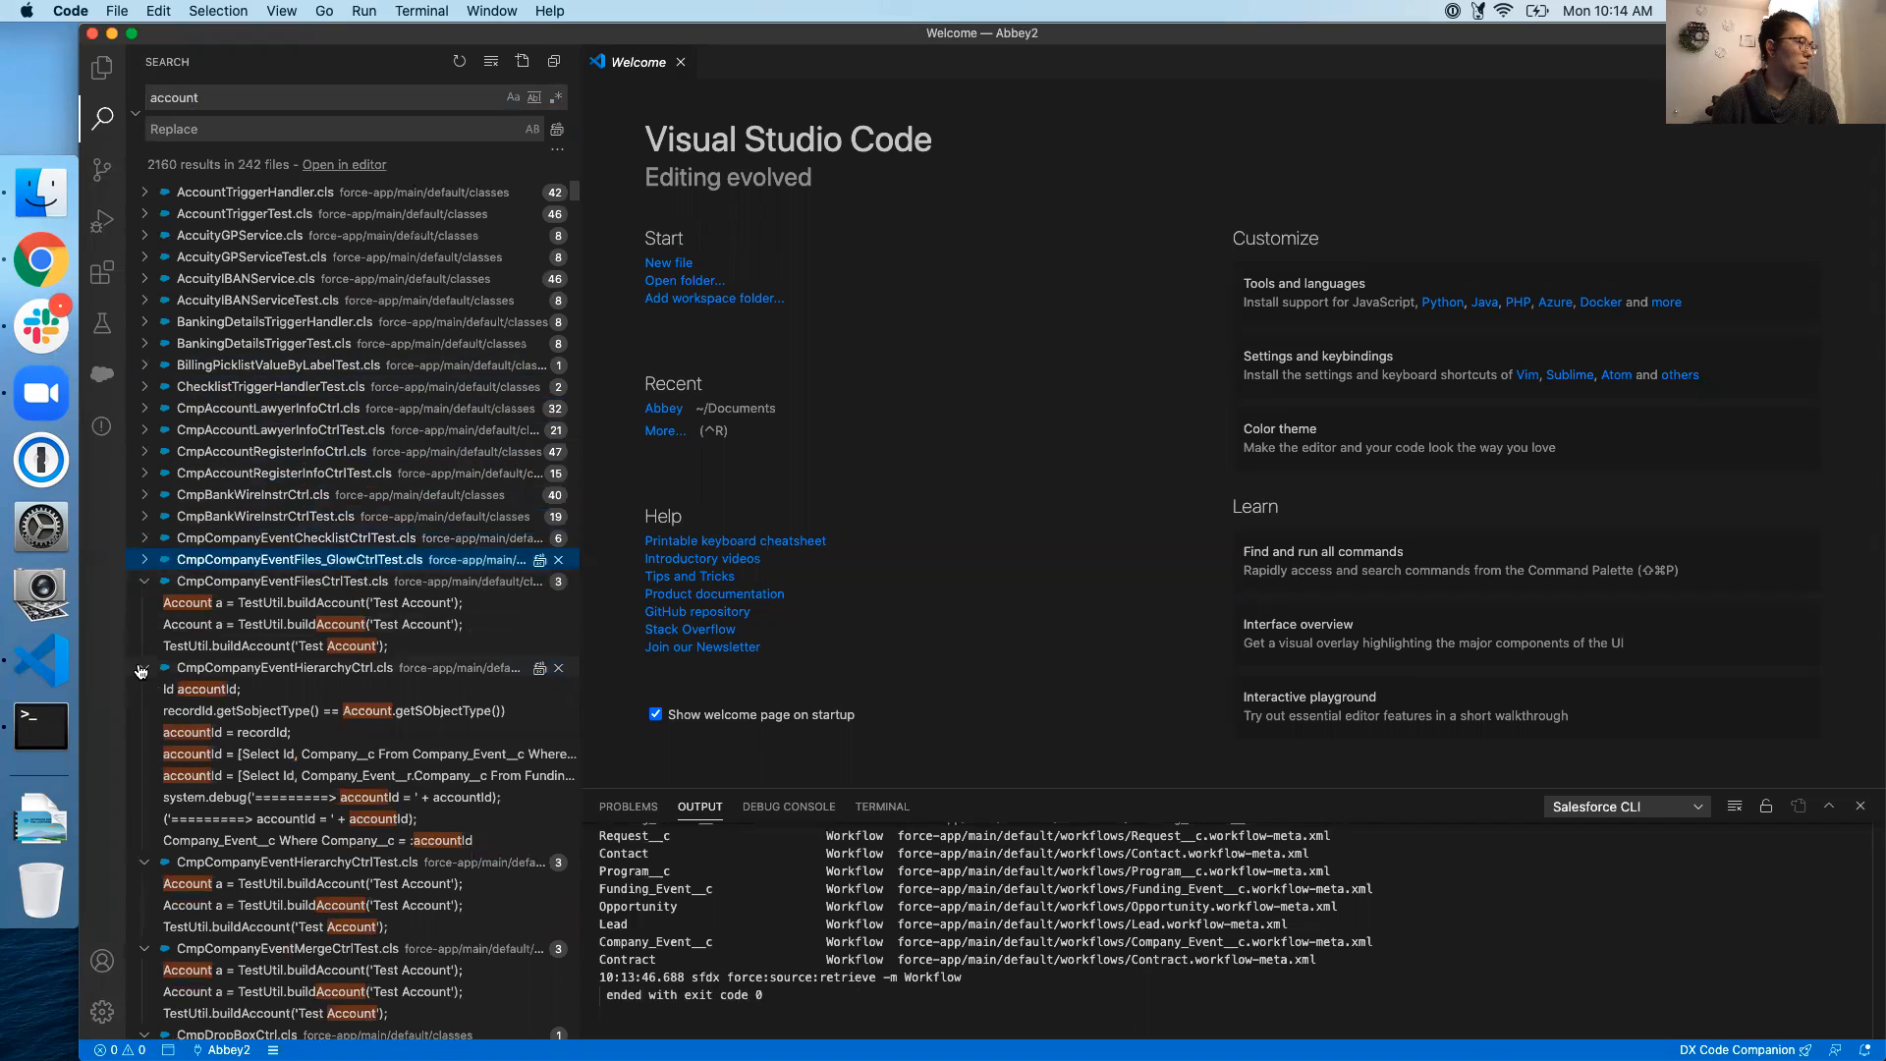
scroll(470, 675, "down", 10)
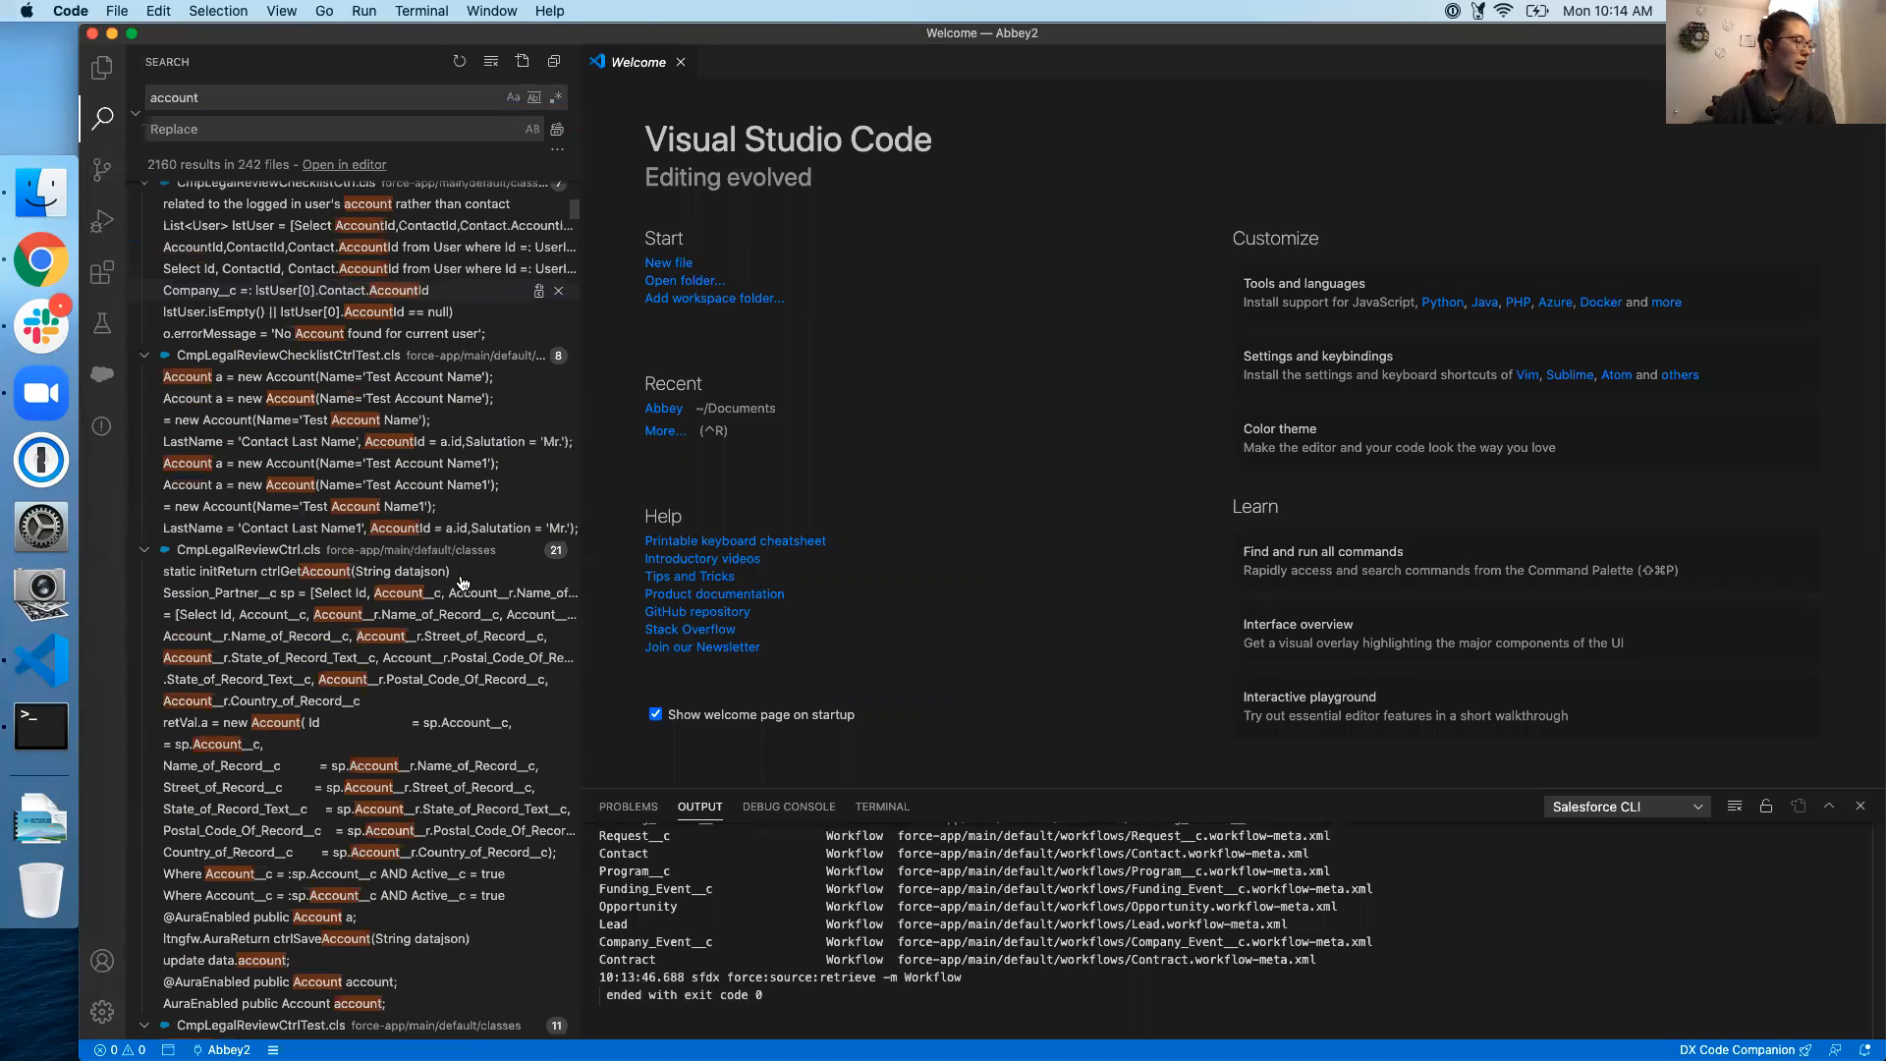
scroll(463, 582, "down", 15)
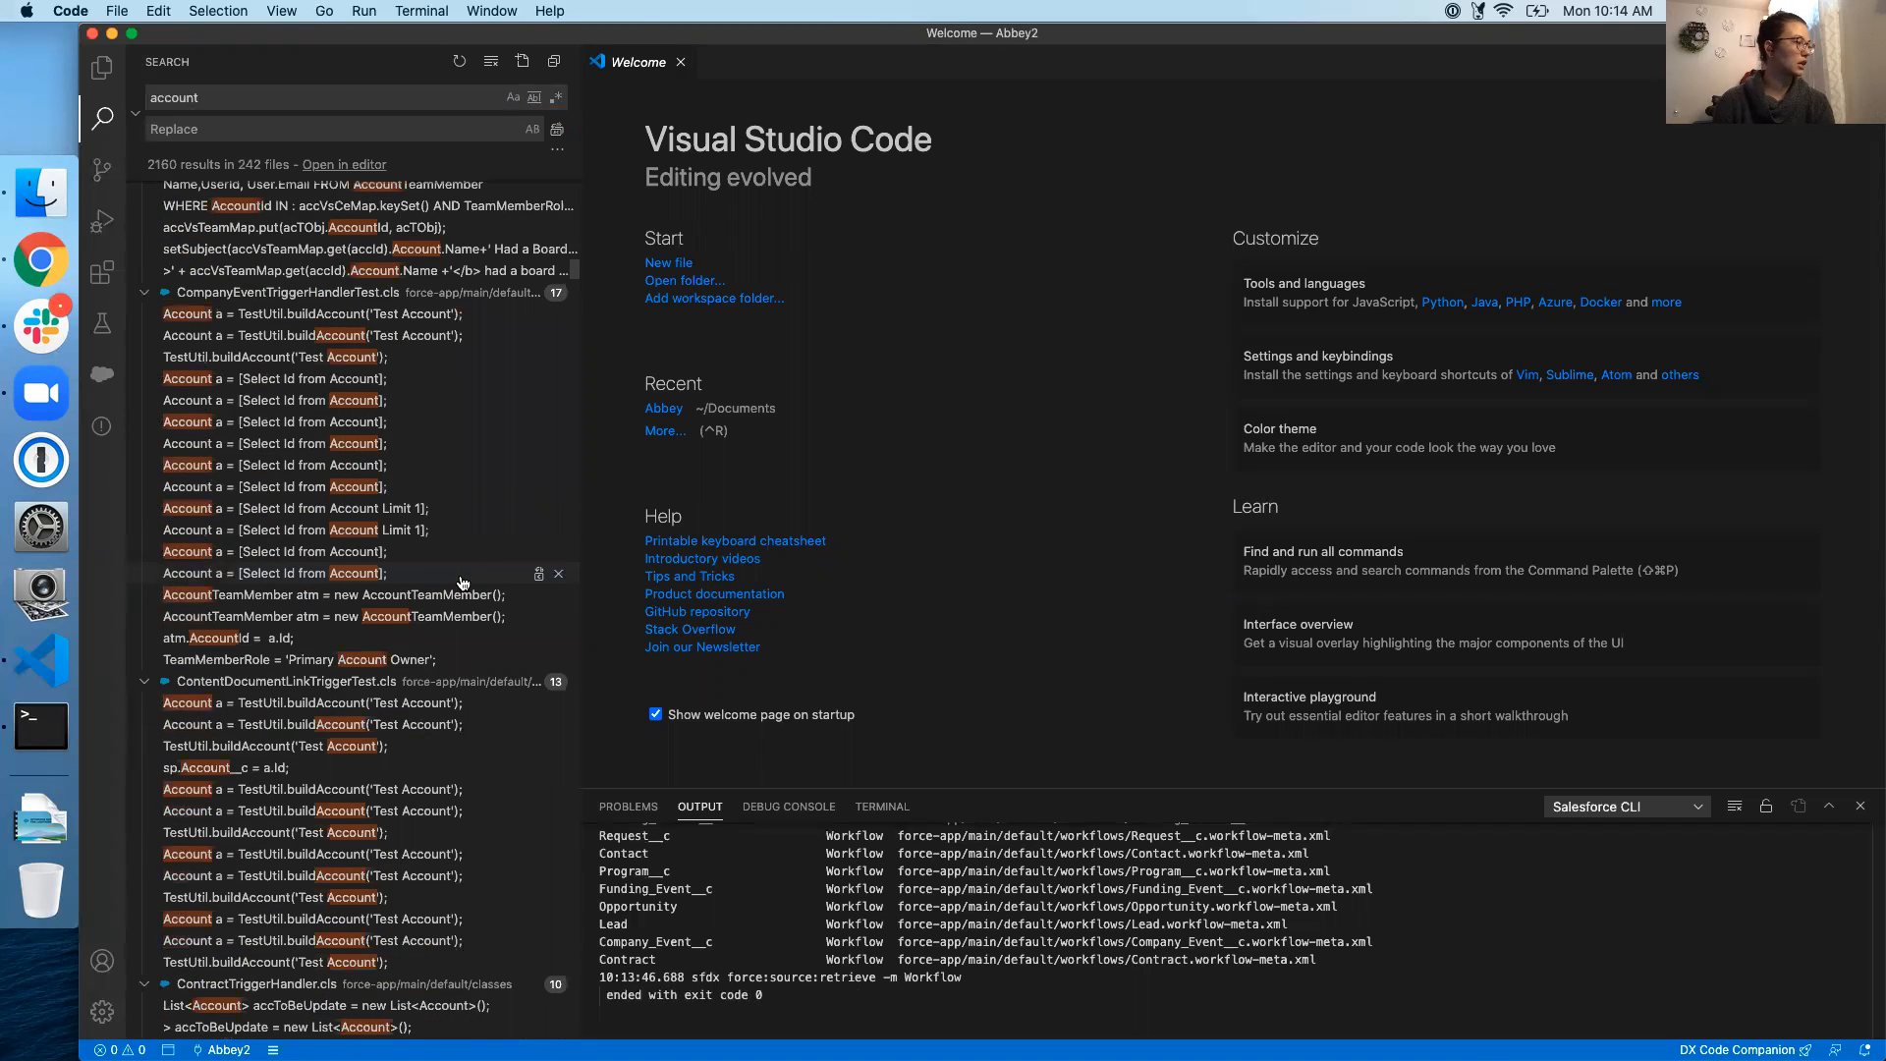